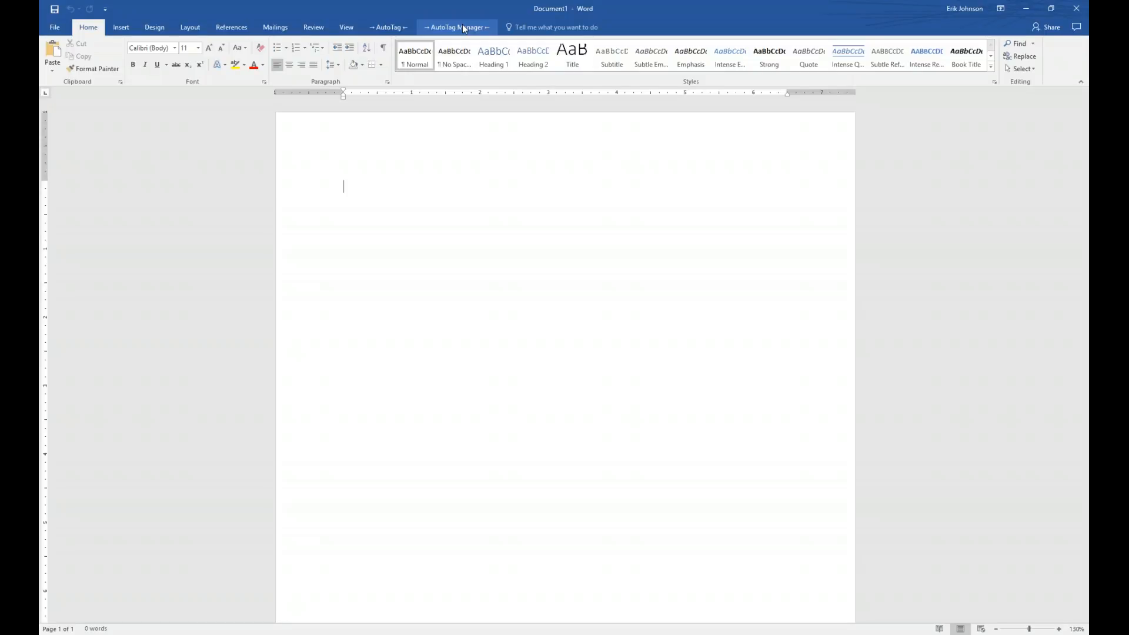
- Show the AutoTag Manager ribbon tab and look over its buttons, such as Generate Code
left_click(463, 29)
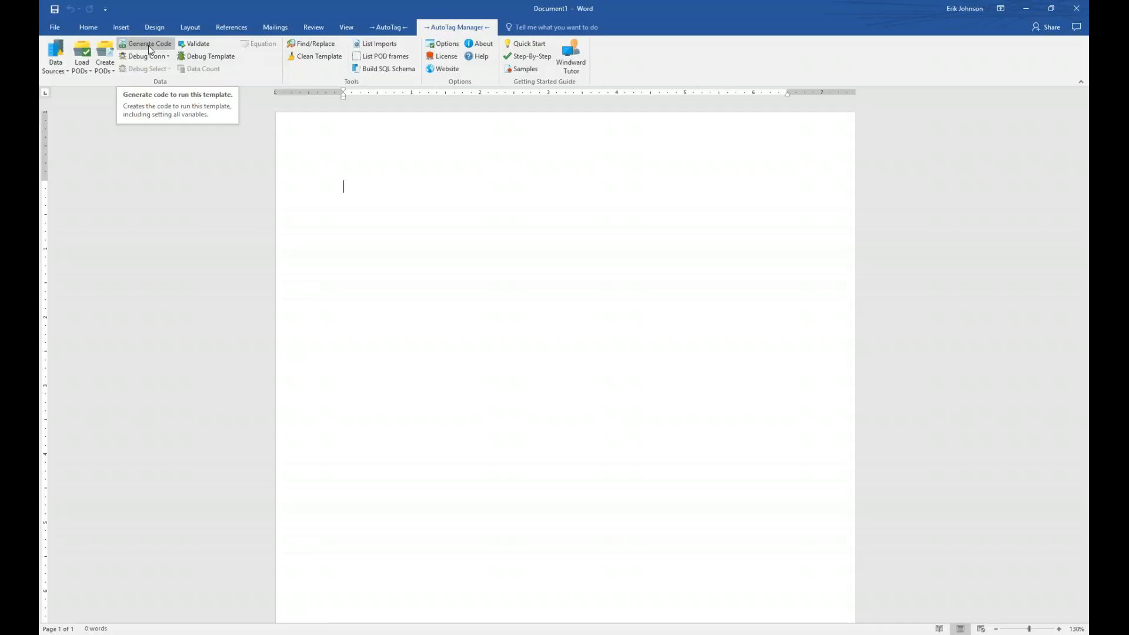
left_click(148, 44)
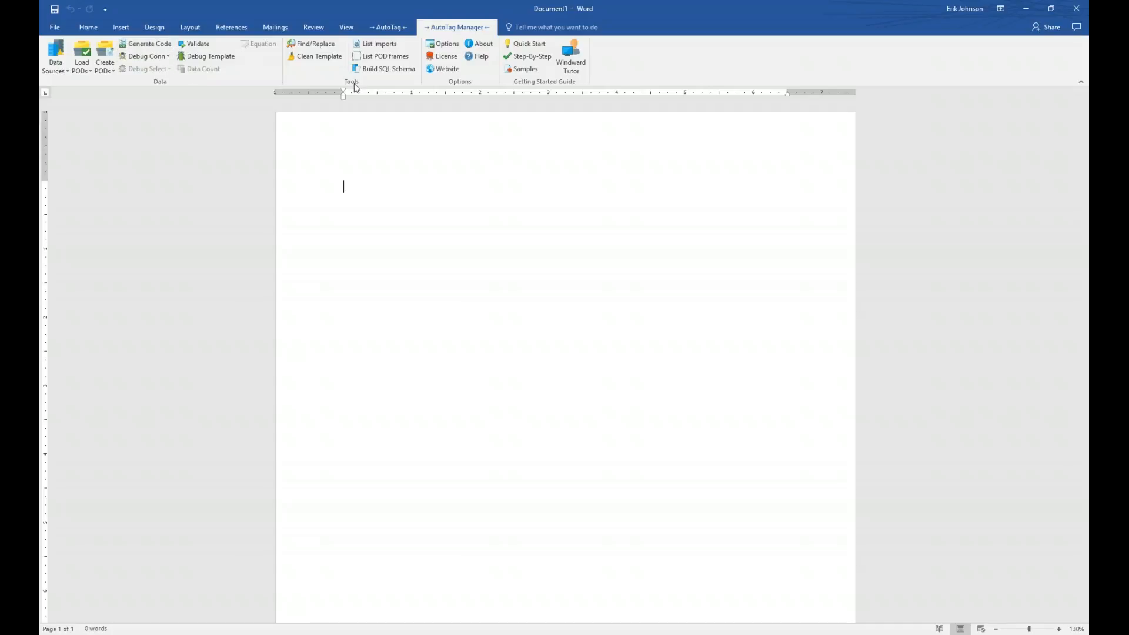
- Bring up the AutoTag Tag - Find and Replace dialog, centred on screen
left_click(316, 48)
left_click_drag(311, 50, 508, 170)
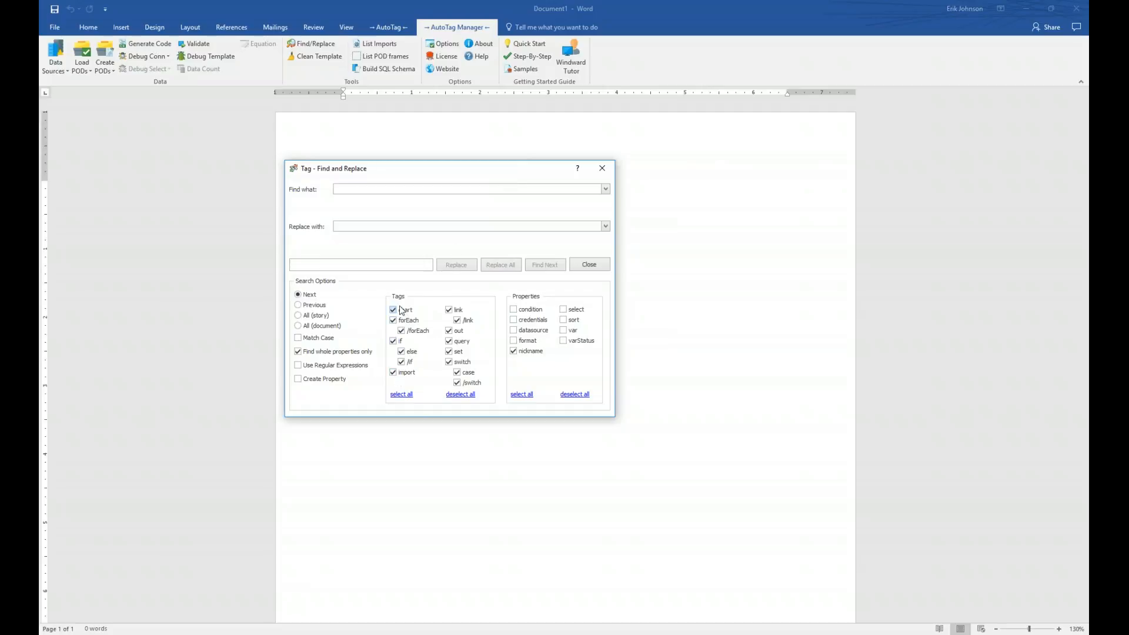
left_click_drag(422, 179, 475, 208)
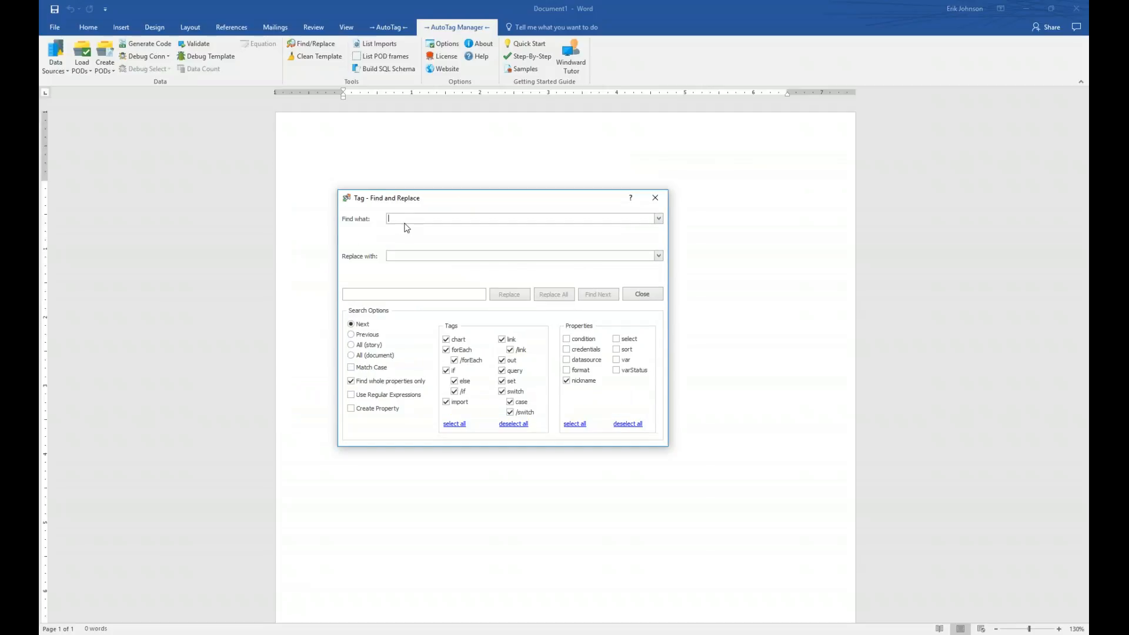
mouse_move(410, 221)
left_click(409, 256)
- Deselect all tag types, then include only forEach, /forEach and out tags
left_click(513, 424)
left_click(446, 350)
left_click(455, 360)
left_click(502, 360)
- Close Find and Replace, then review AutoTag's About licence details and systems list
left_click(655, 198)
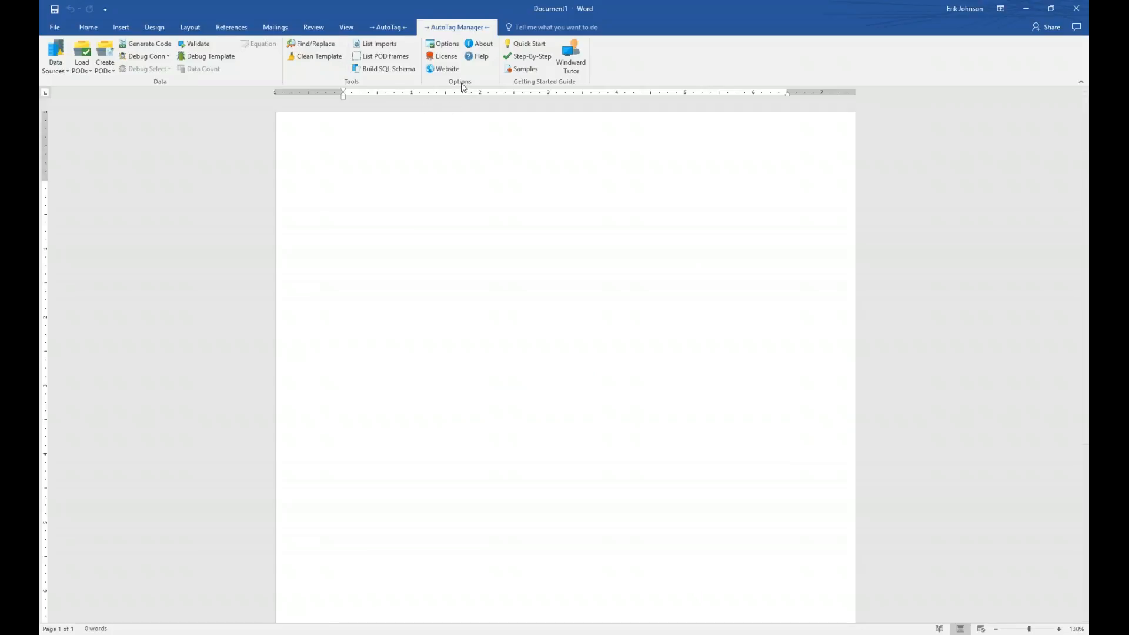
left_click(480, 44)
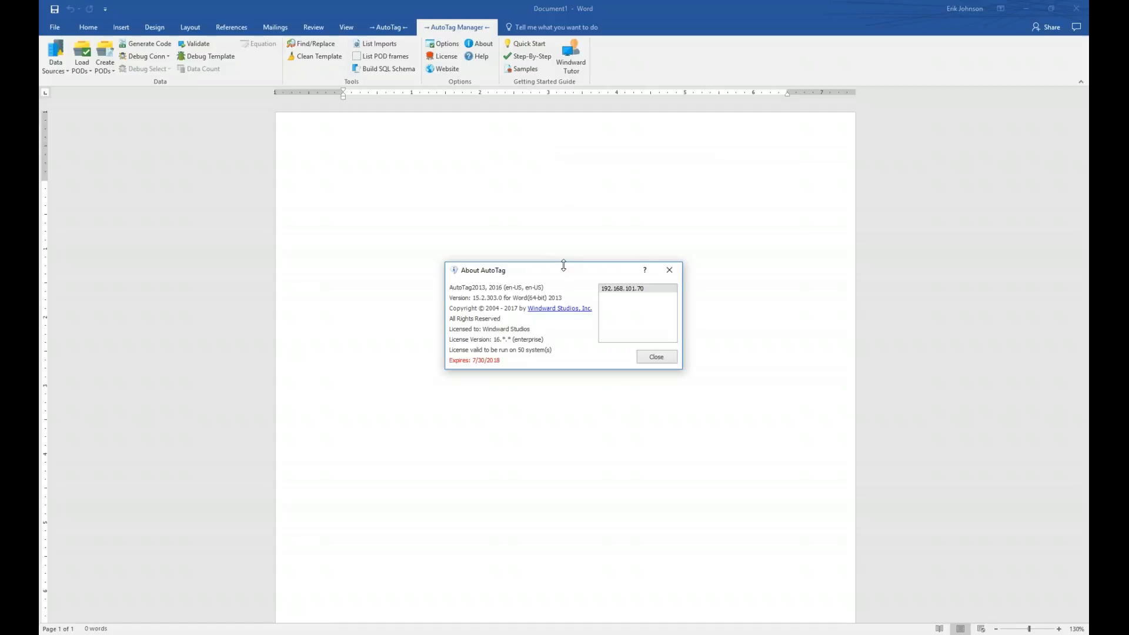
left_click_drag(565, 264, 552, 268)
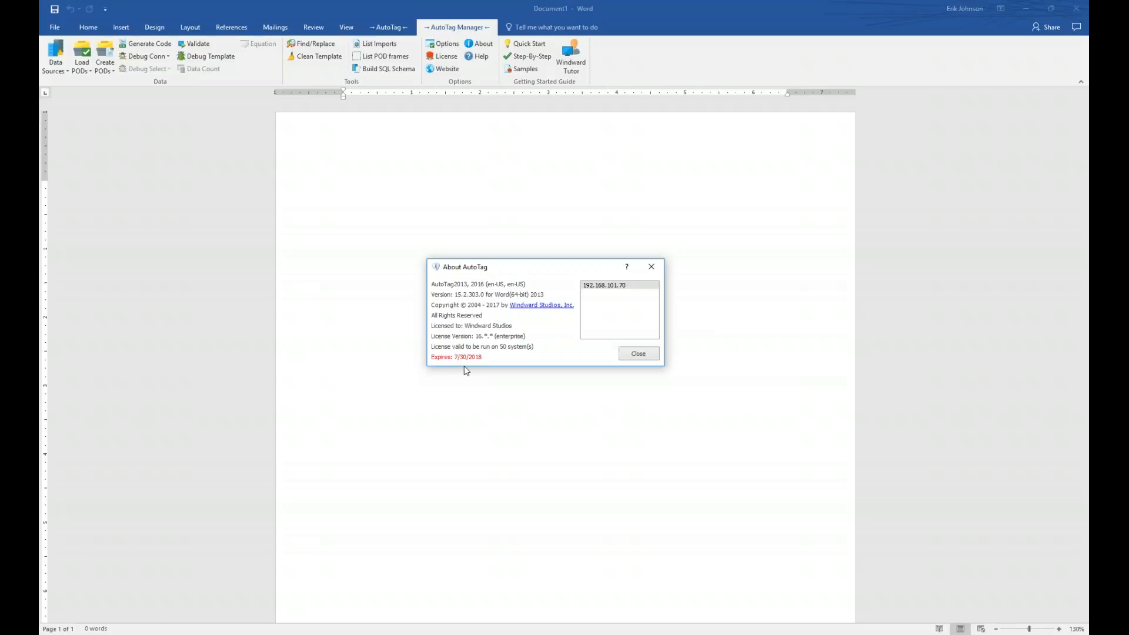
left_click(636, 287)
mouse_move(617, 288)
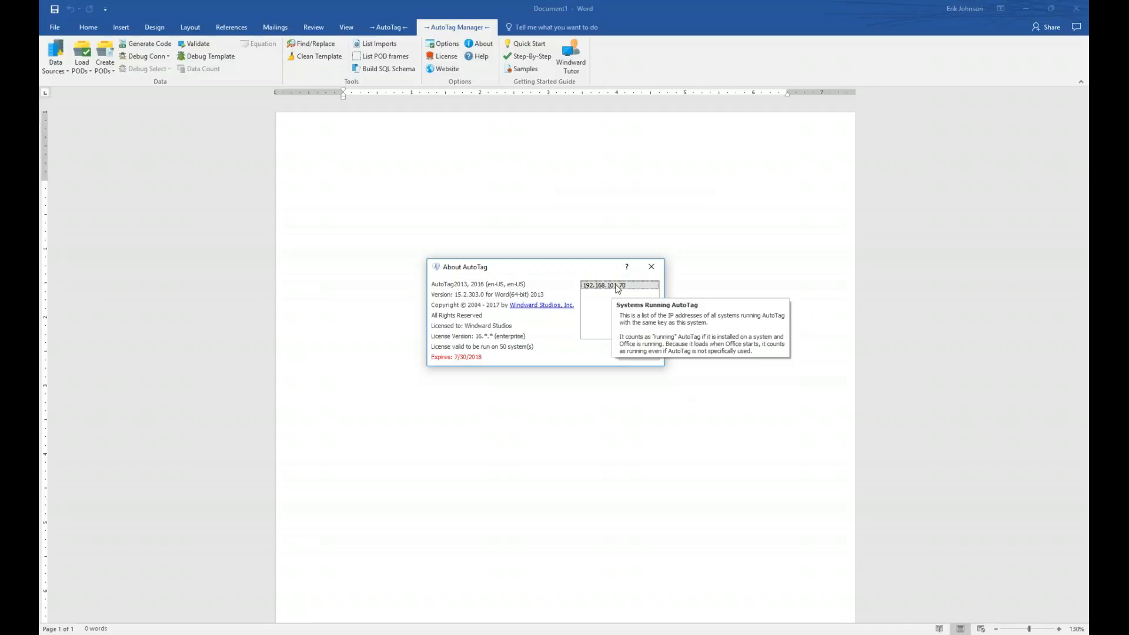
left_click(644, 357)
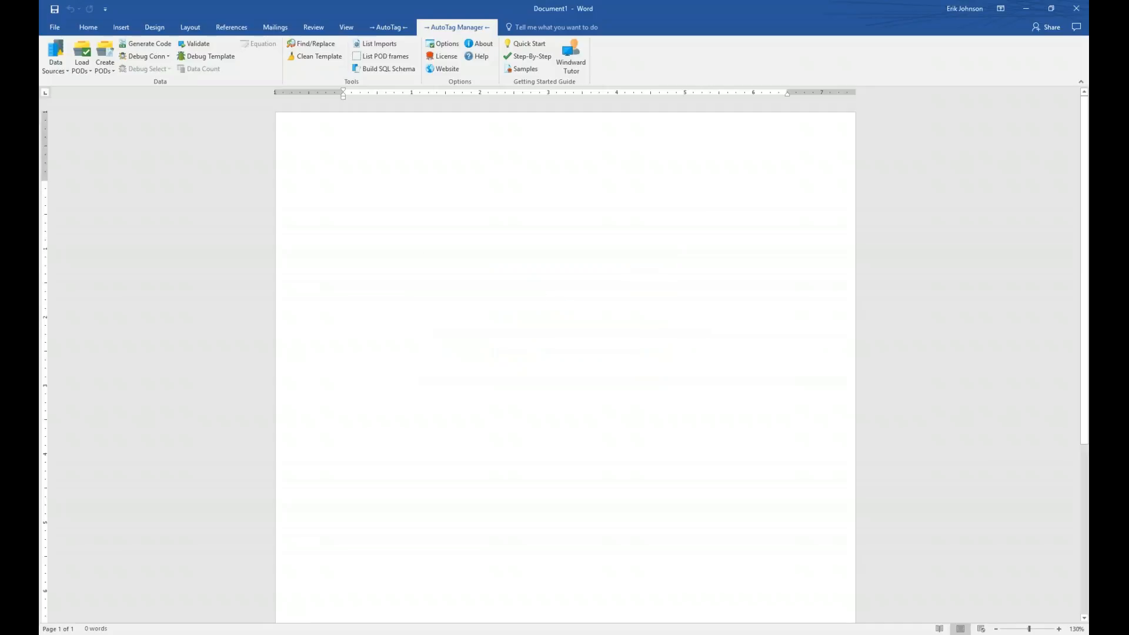
- Bring up the License Key window, centre it, and accept the key with OK
left_click(449, 59)
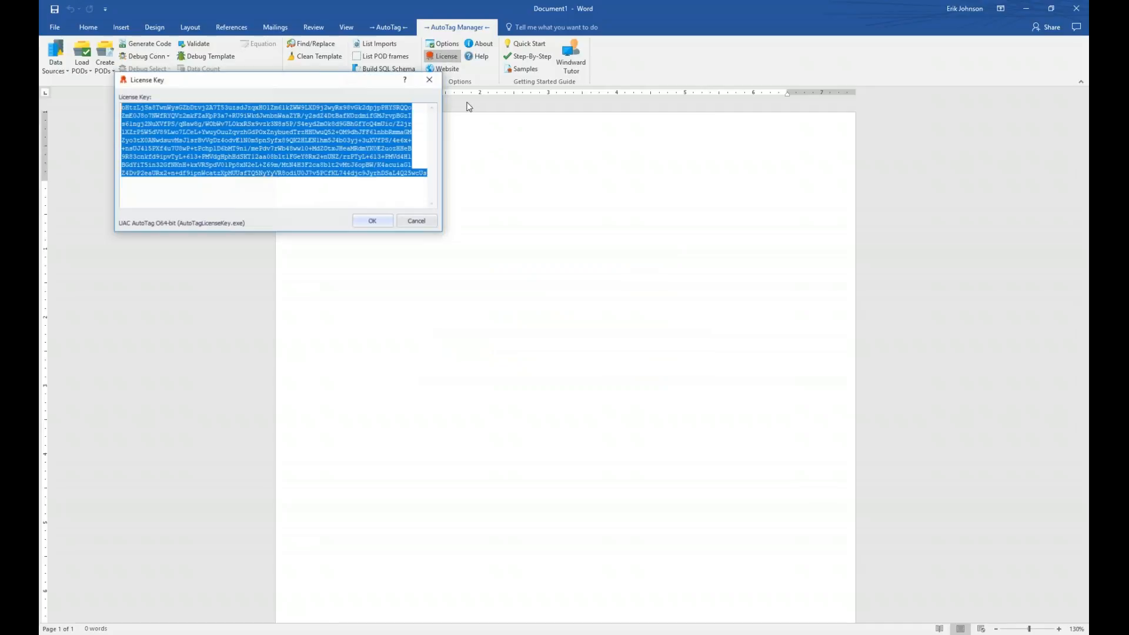
left_click_drag(311, 81, 612, 262)
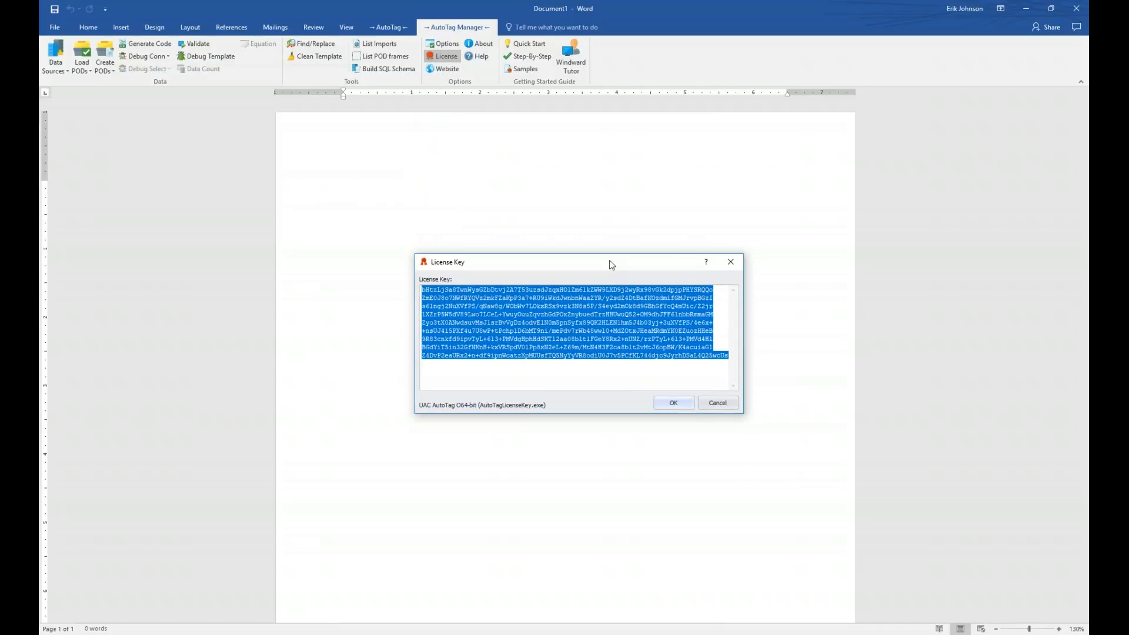
left_click(583, 379)
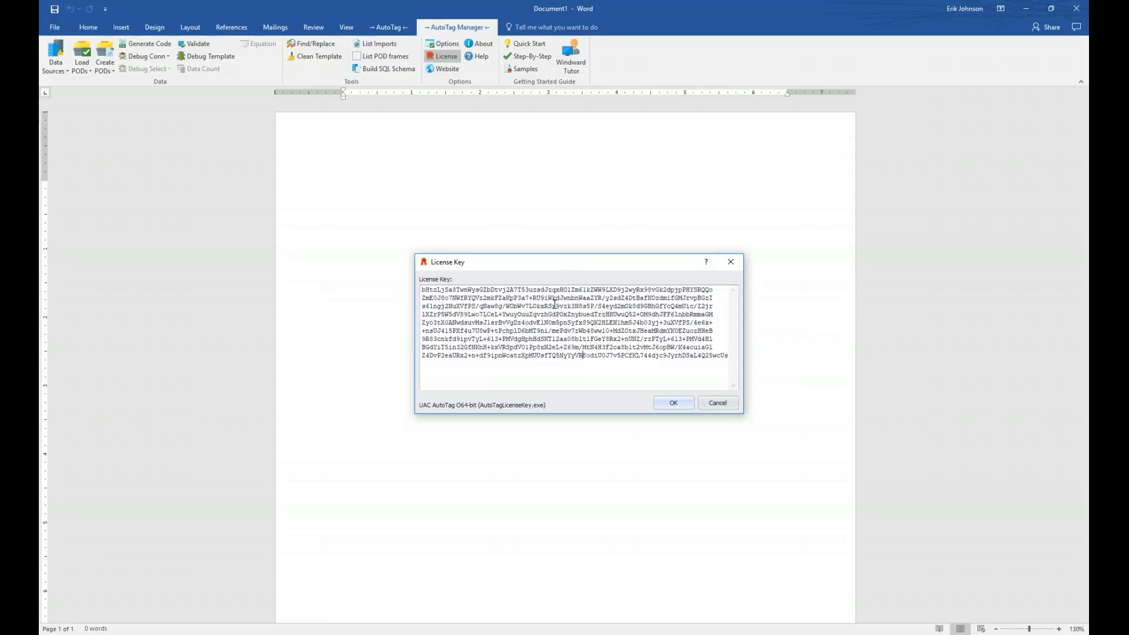
mouse_move(555, 303)
mouse_move(564, 373)
left_click(672, 403)
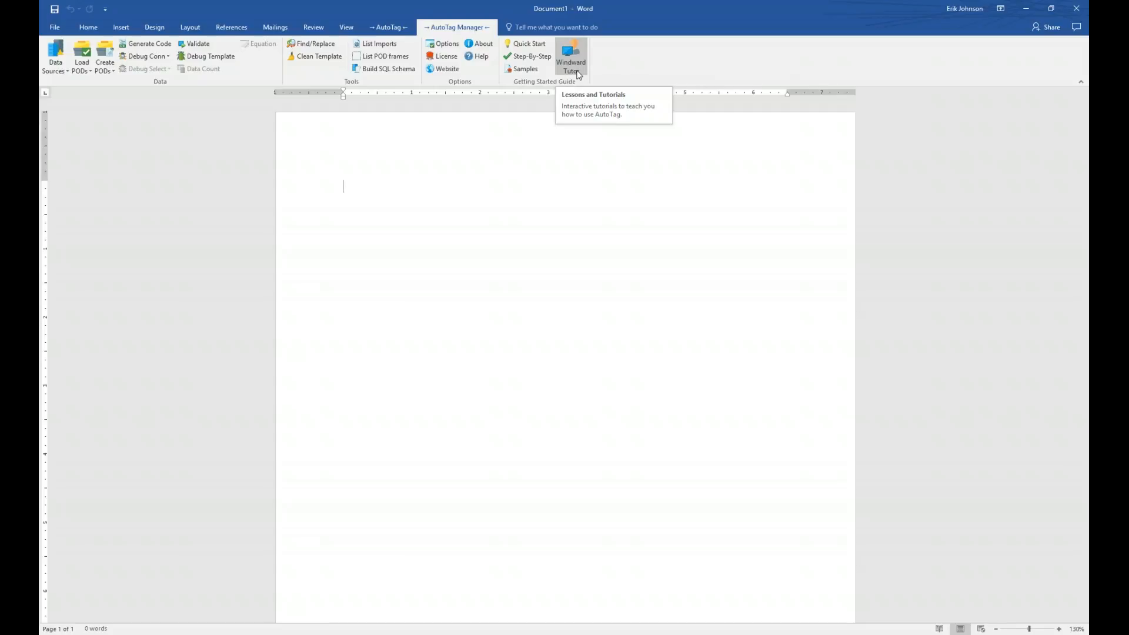
- Open the AutoTag Getting Started Guide's sample templates via Samples
left_click(528, 72)
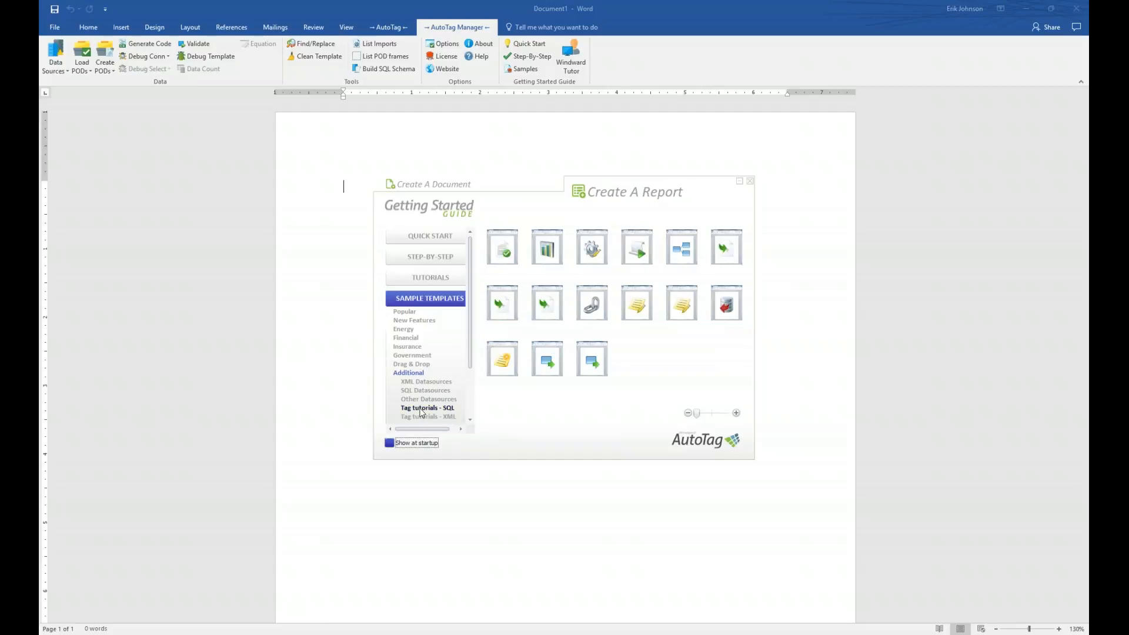
- Open the If Tag template from the Tag tutorials - SQL samples
left_click(423, 409)
mouse_move(680, 244)
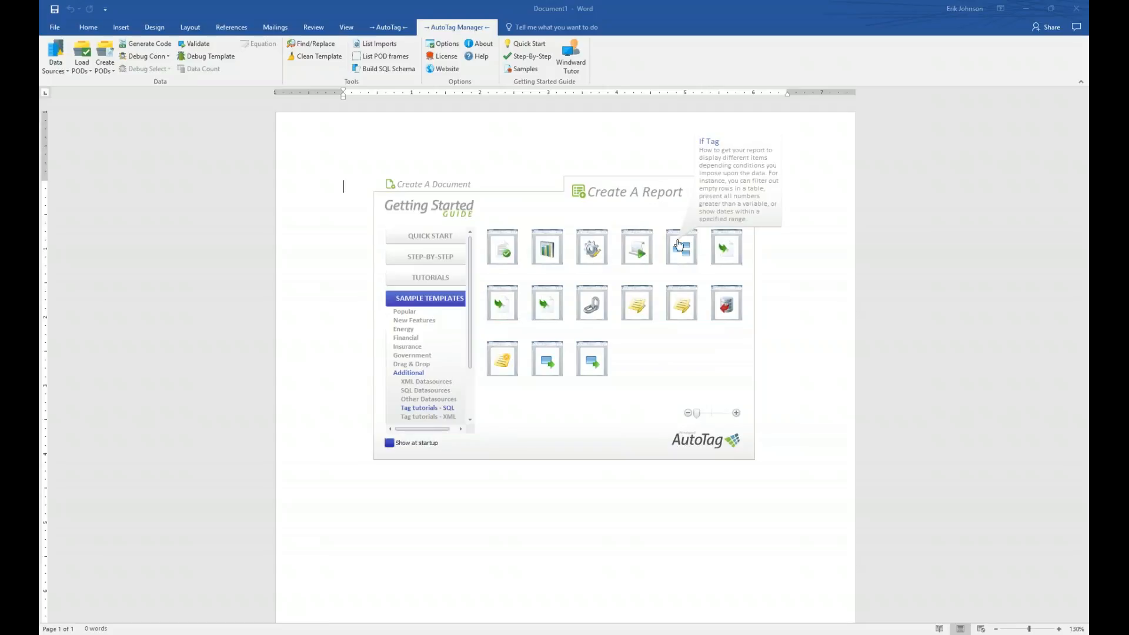
left_click(679, 244)
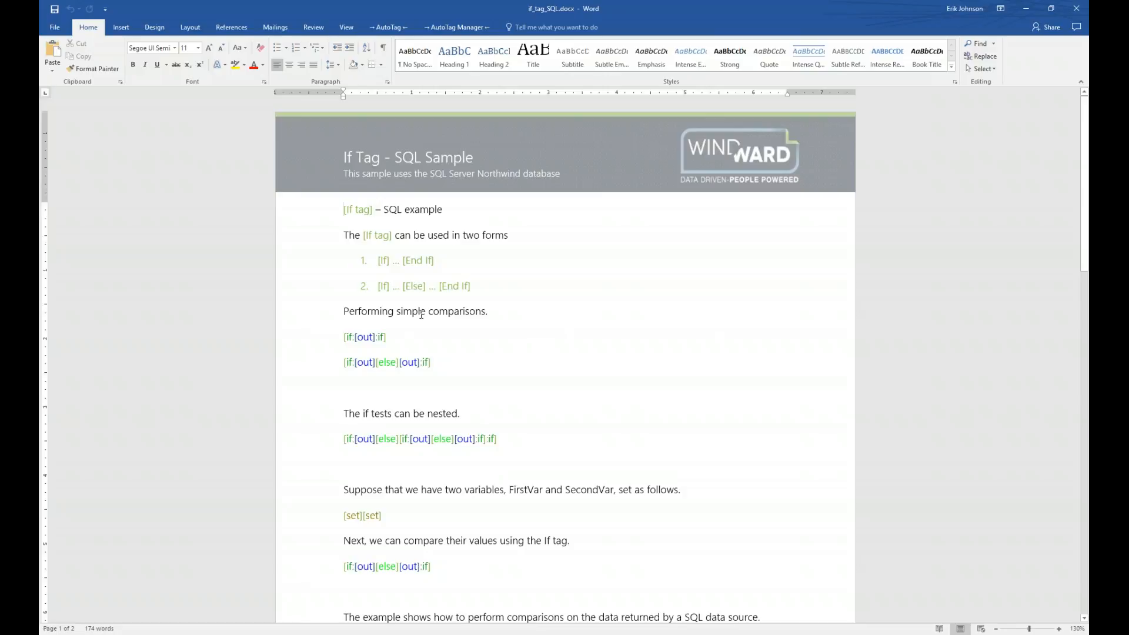
- Scroll through if_tag_SQL.docx to view its If tag examples, then return to the top
scroll(547, 368, "down", 5)
scroll(549, 369, "up", 3)
scroll(548, 369, "up", 3)
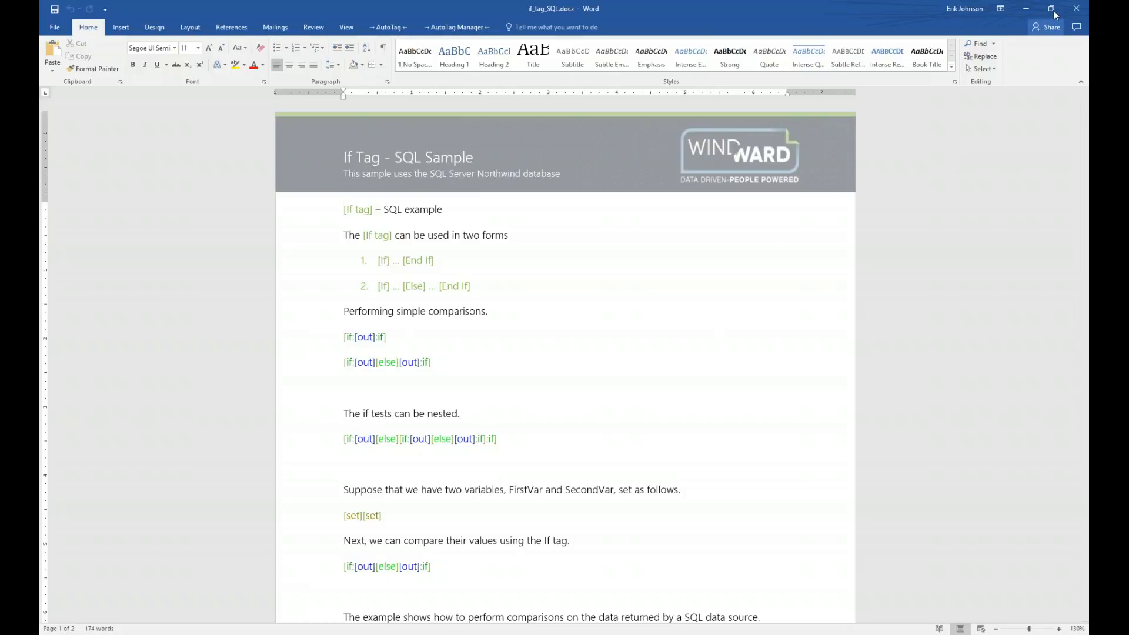
- Close the Word sample and advance the PowerPoint slide show to slide 7, Report Designer Tab
left_click(1073, 11)
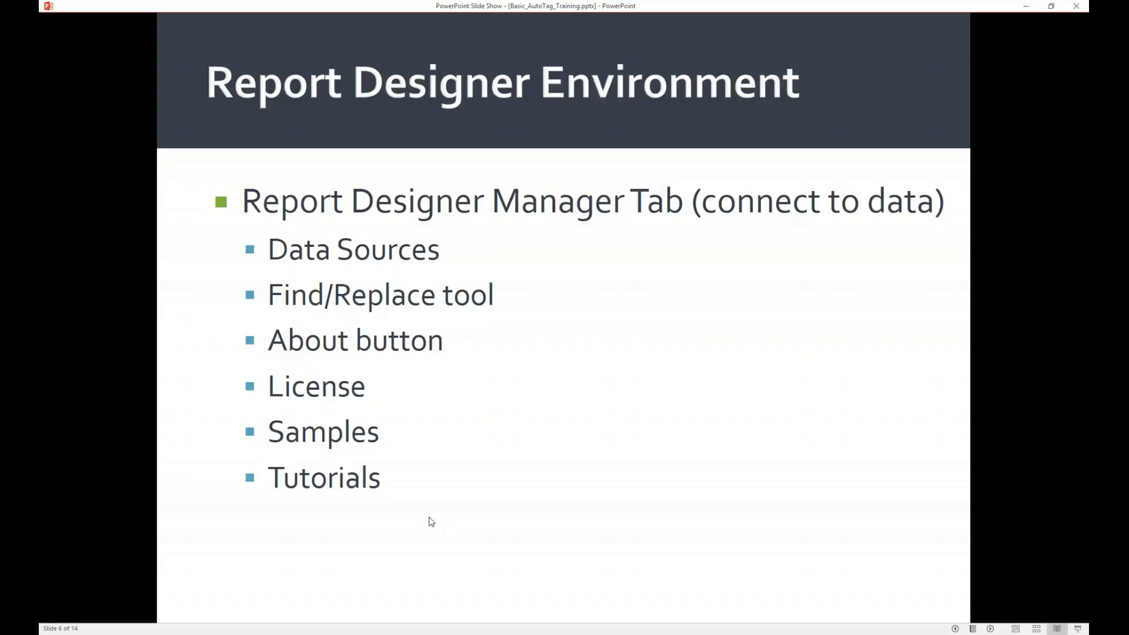
key("Right")
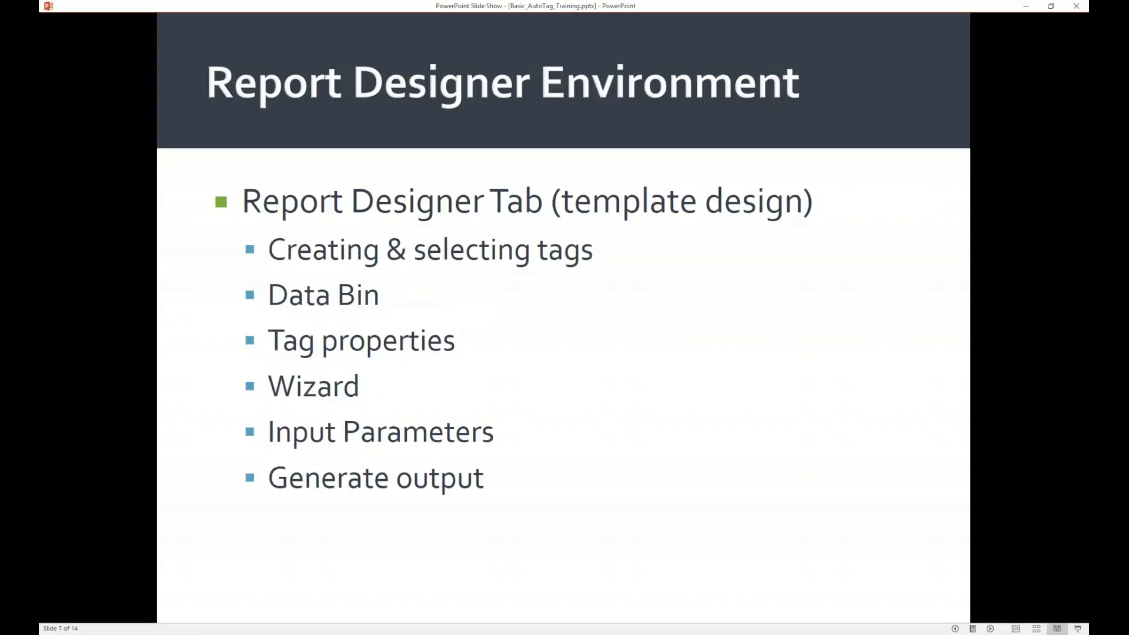
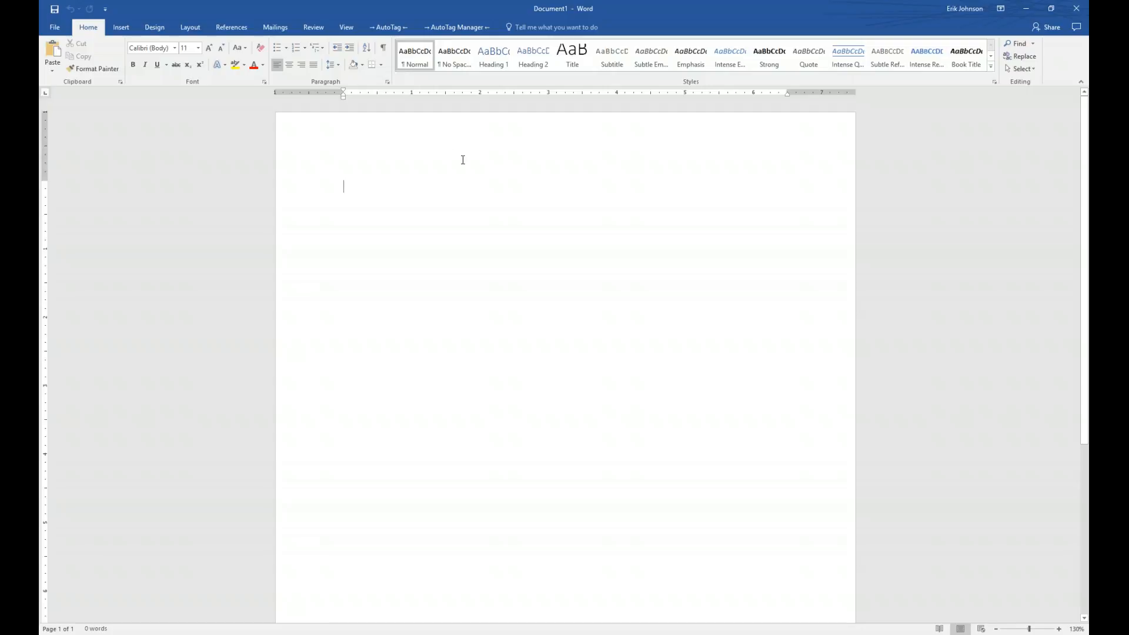
- Open AutoTag's Data Sources Connection Editor from the AutoTag Manager tab
left_click(462, 30)
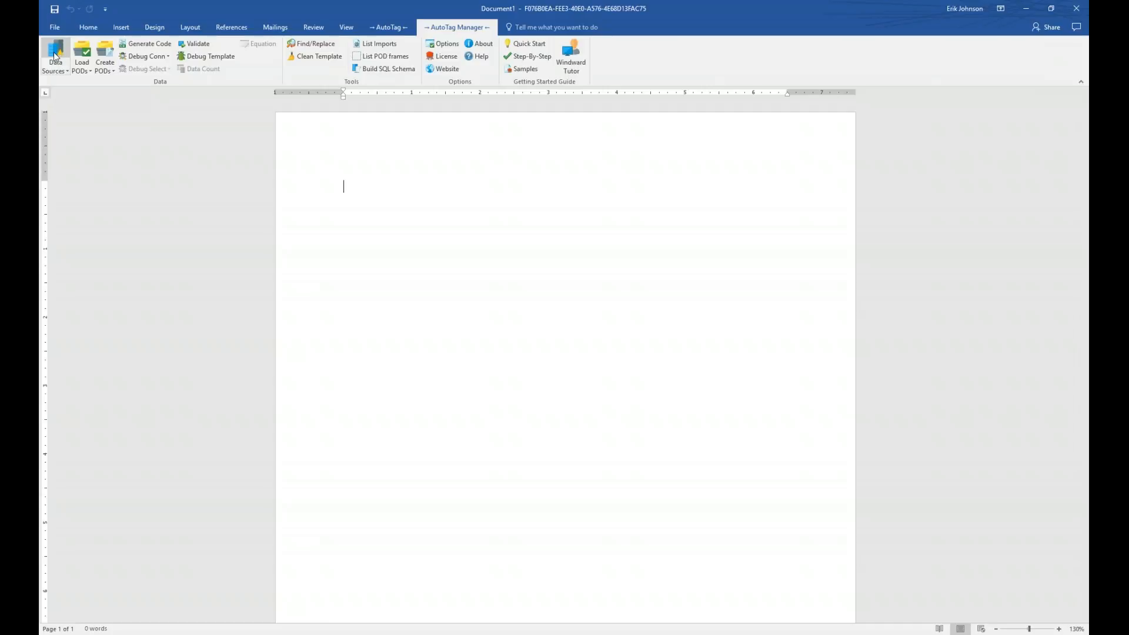
left_click(54, 52)
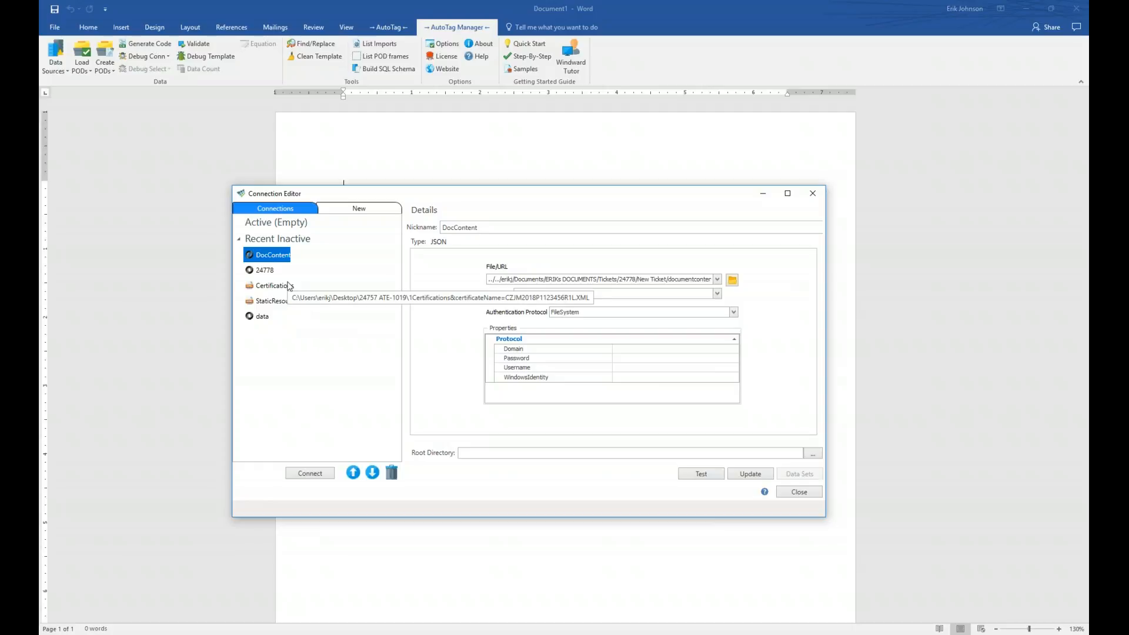
- Start a new connection and choose SqlServer Database as its type
left_click(360, 210)
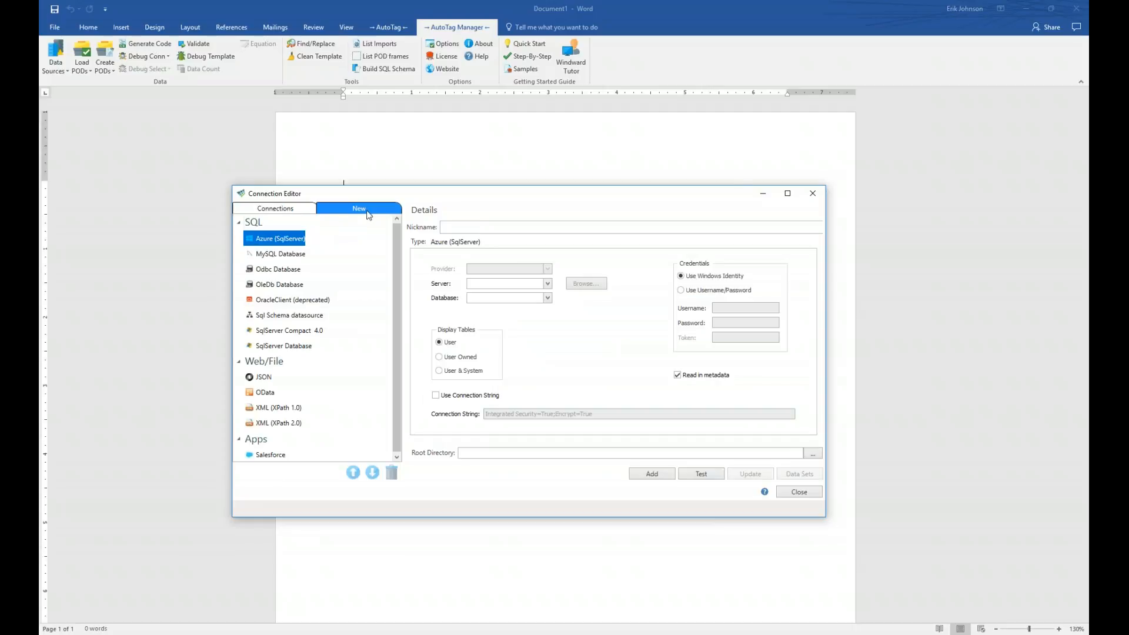
left_click(239, 223)
left_click(240, 238)
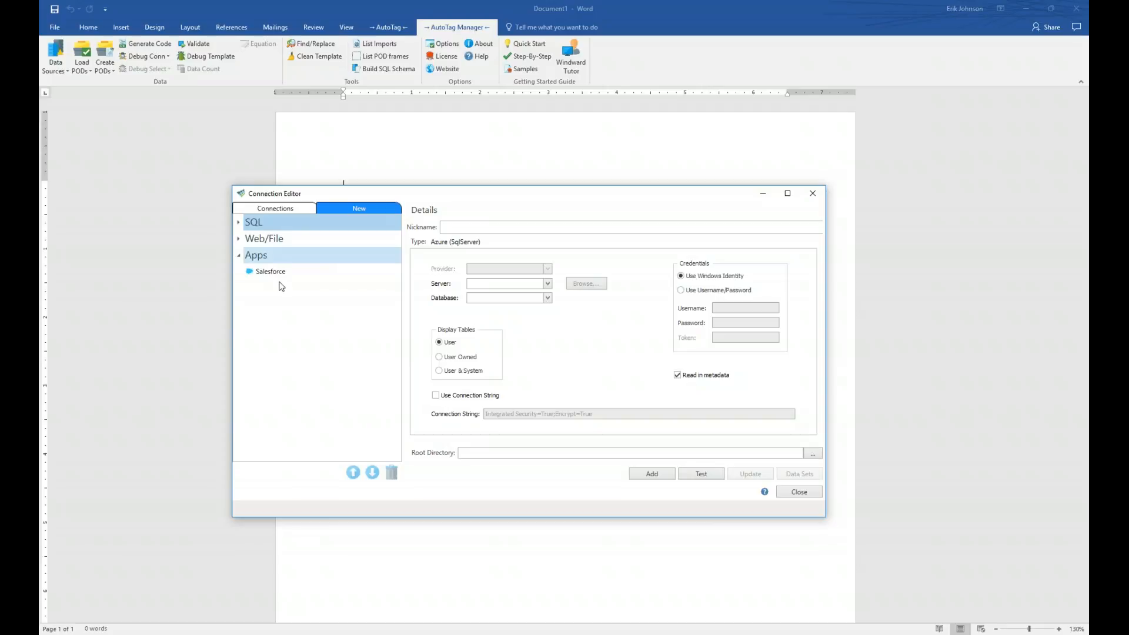
left_click(238, 239)
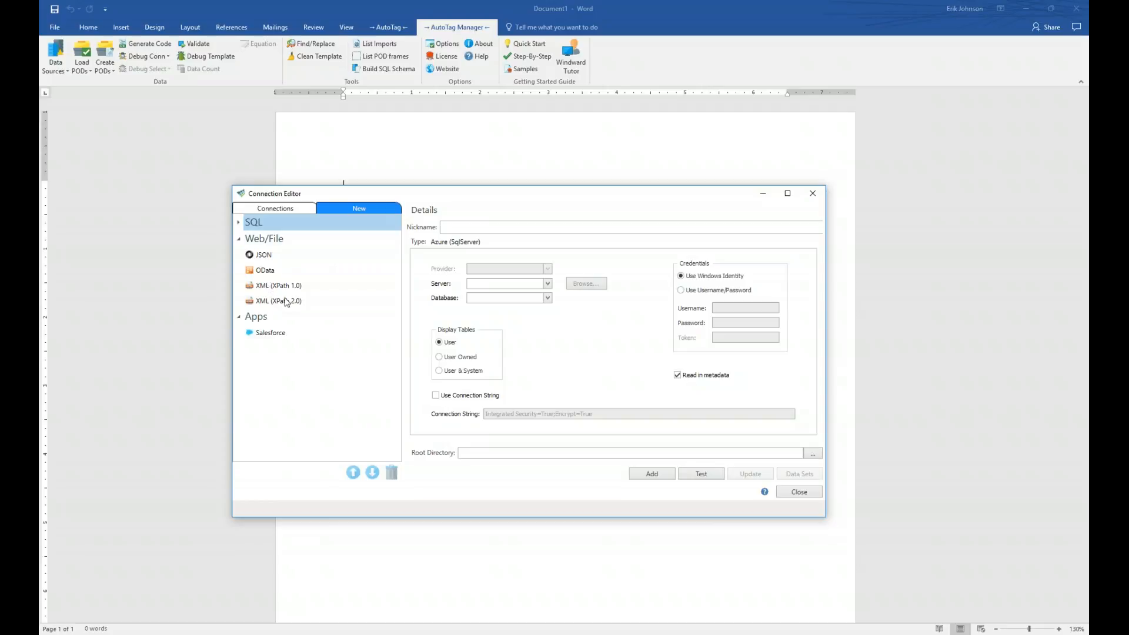
left_click(238, 222)
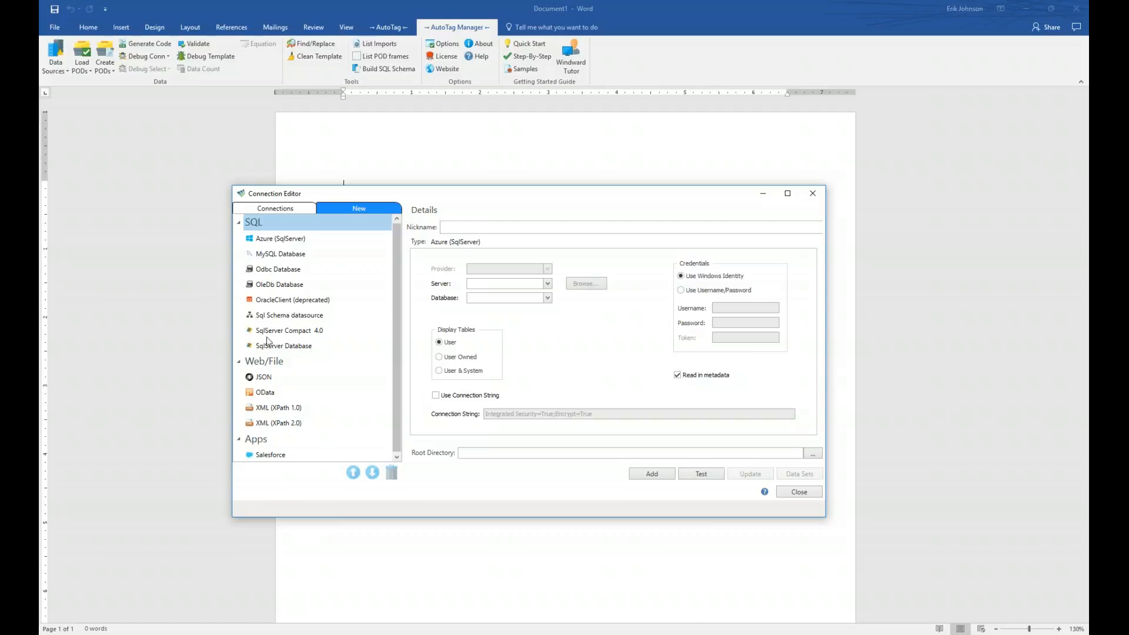
left_click(307, 347)
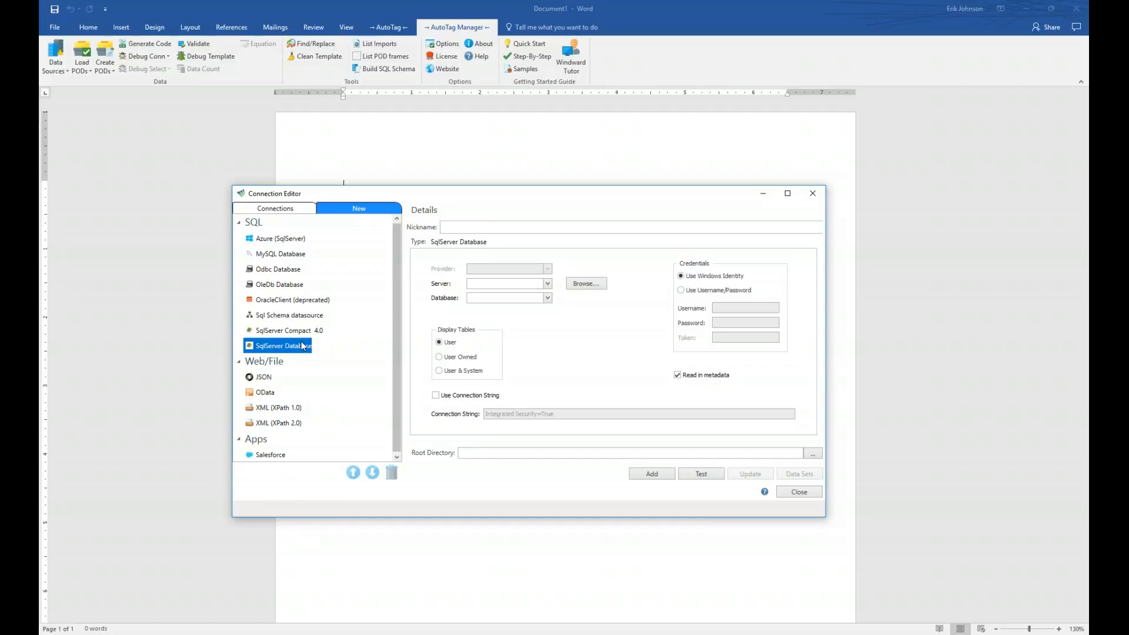
- Nickname the connection NorthwindSQL and set its server to mssql.windward.net
left_click(465, 229)
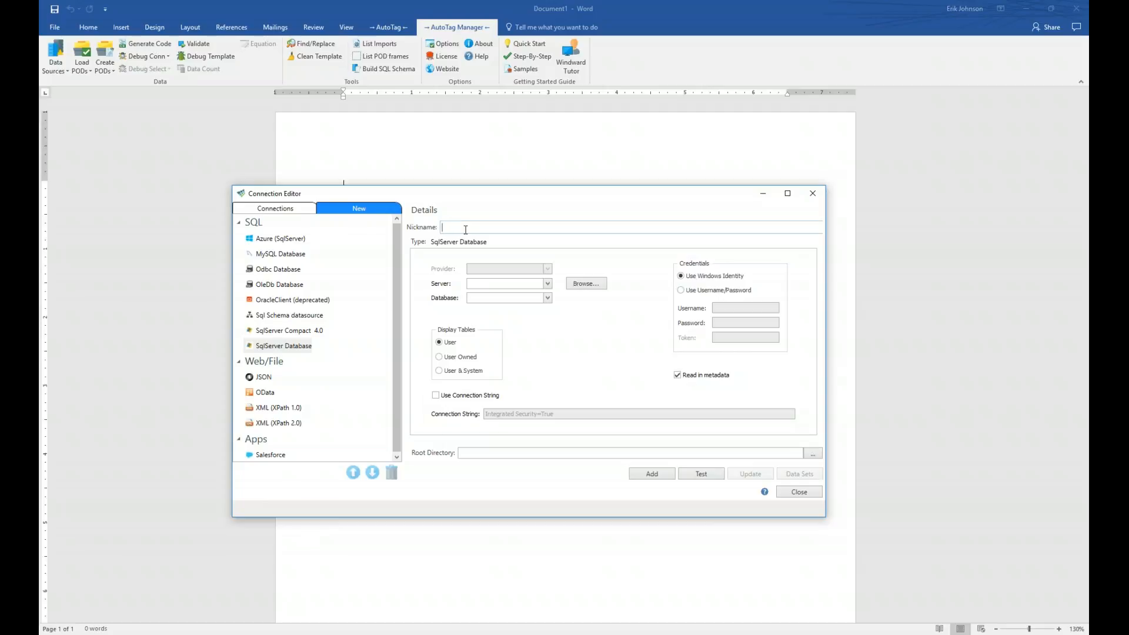
type("NorthwindSQL")
left_click(480, 285)
type("mssql.windward.net")
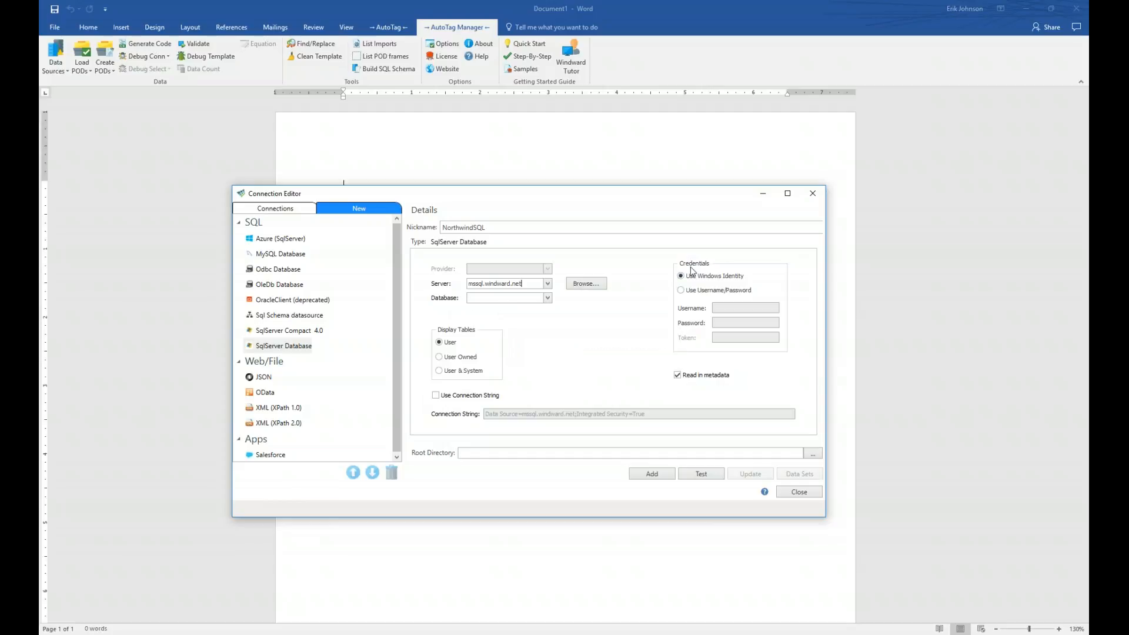
- Switch the connection to username/password sign-in and enter the database account credentials
left_click(719, 290)
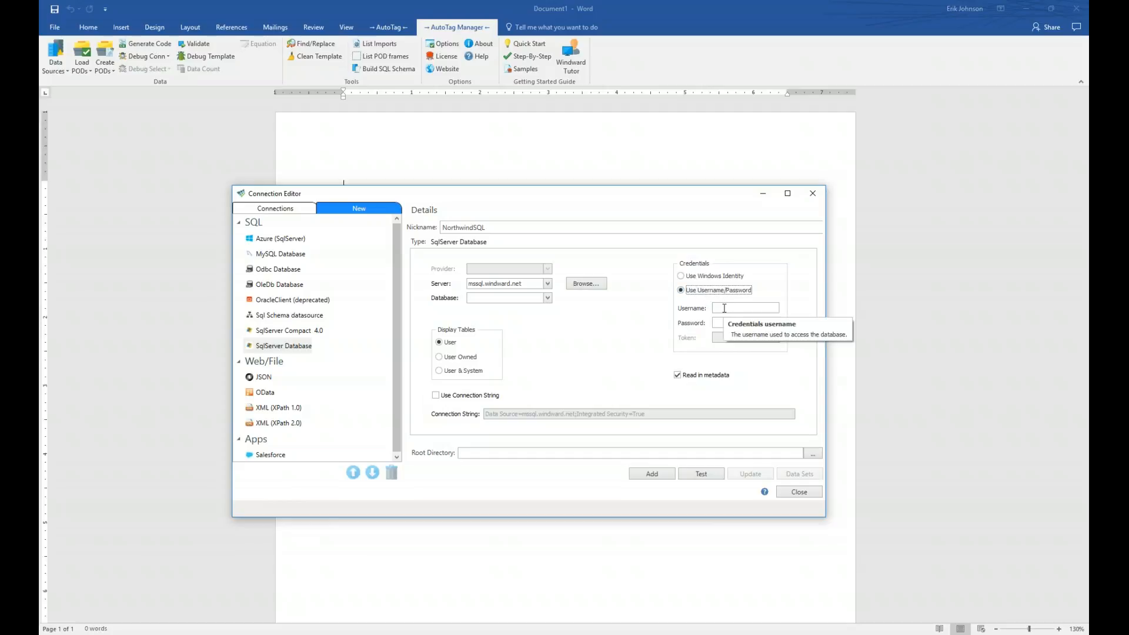
left_click(754, 309)
type("demodemo")
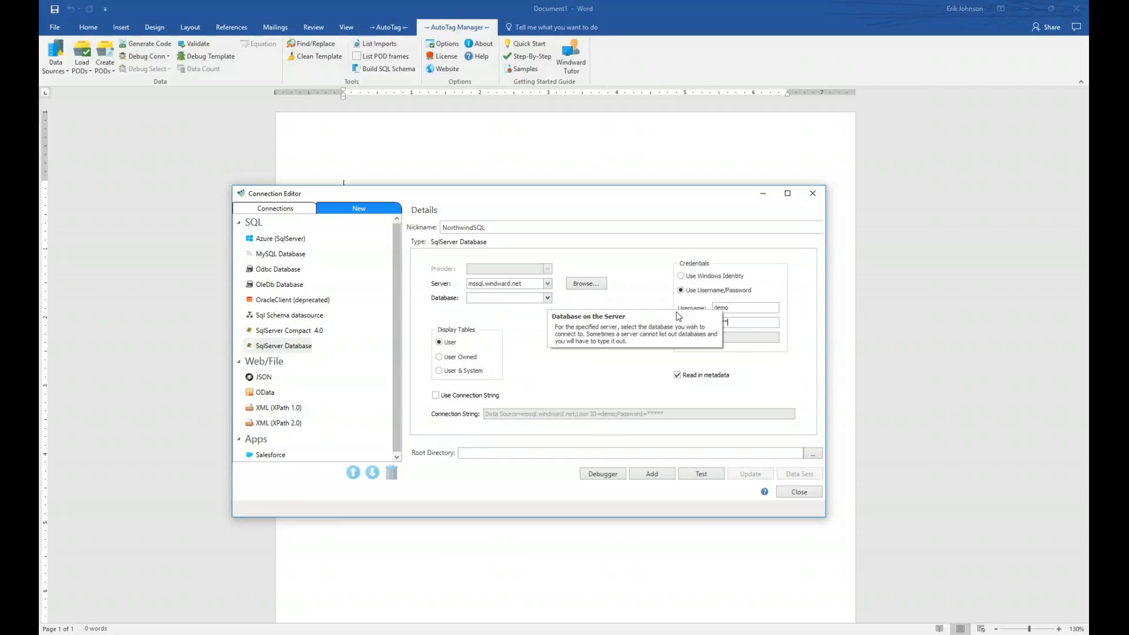
- Pick Northwind from the server's Database list
left_click(548, 298)
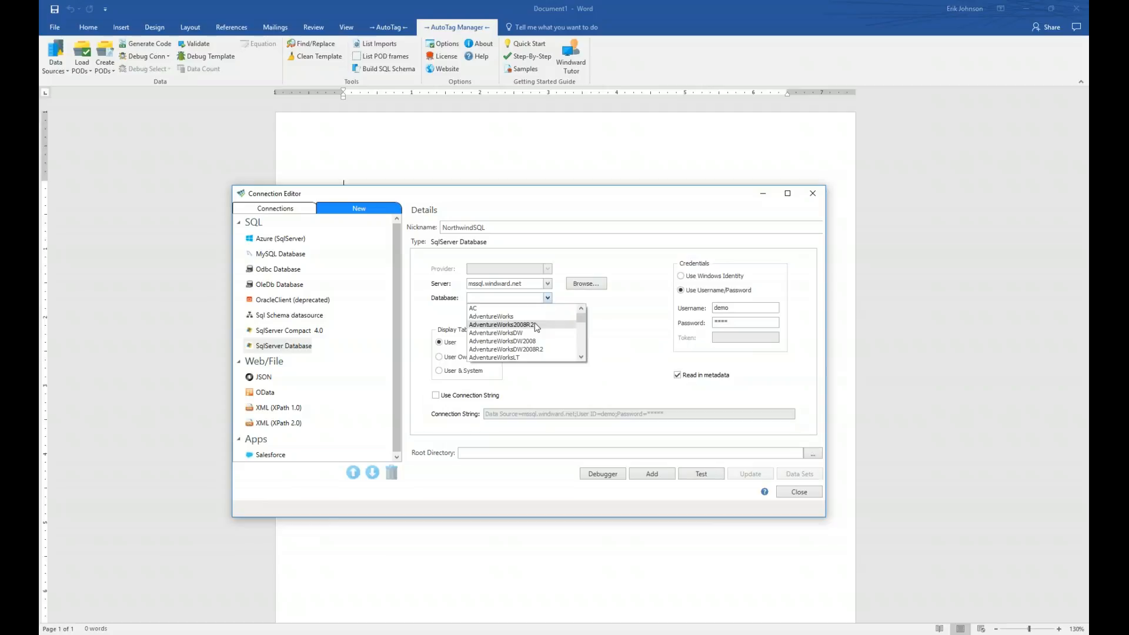
scroll(536, 328, "down", 2)
scroll(537, 327, "down", 2)
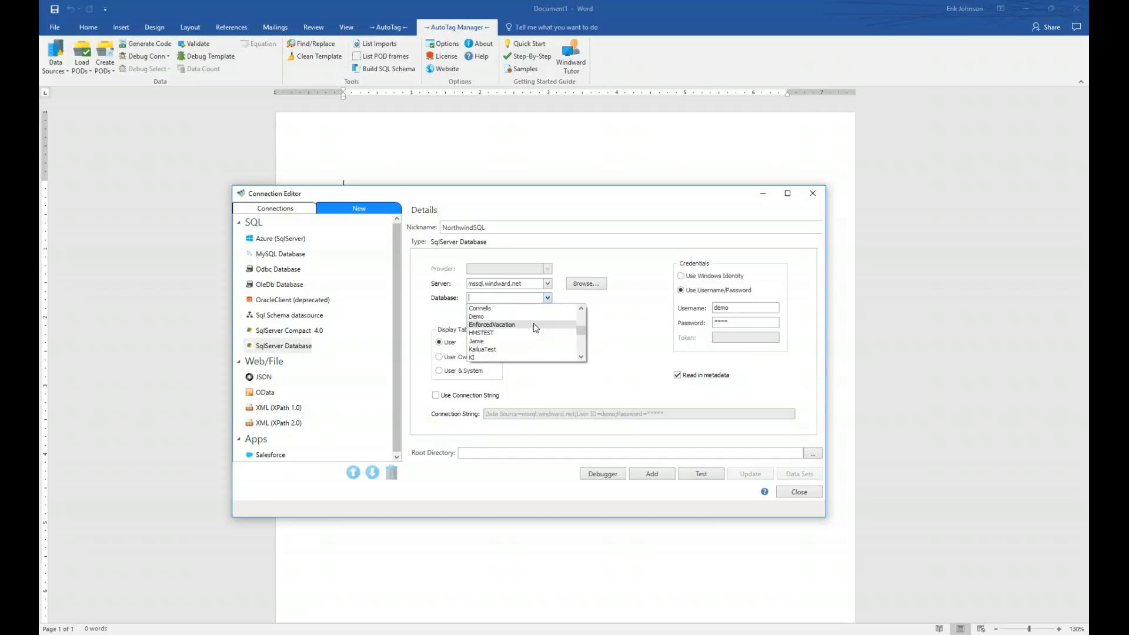
scroll(536, 327, "down", 3)
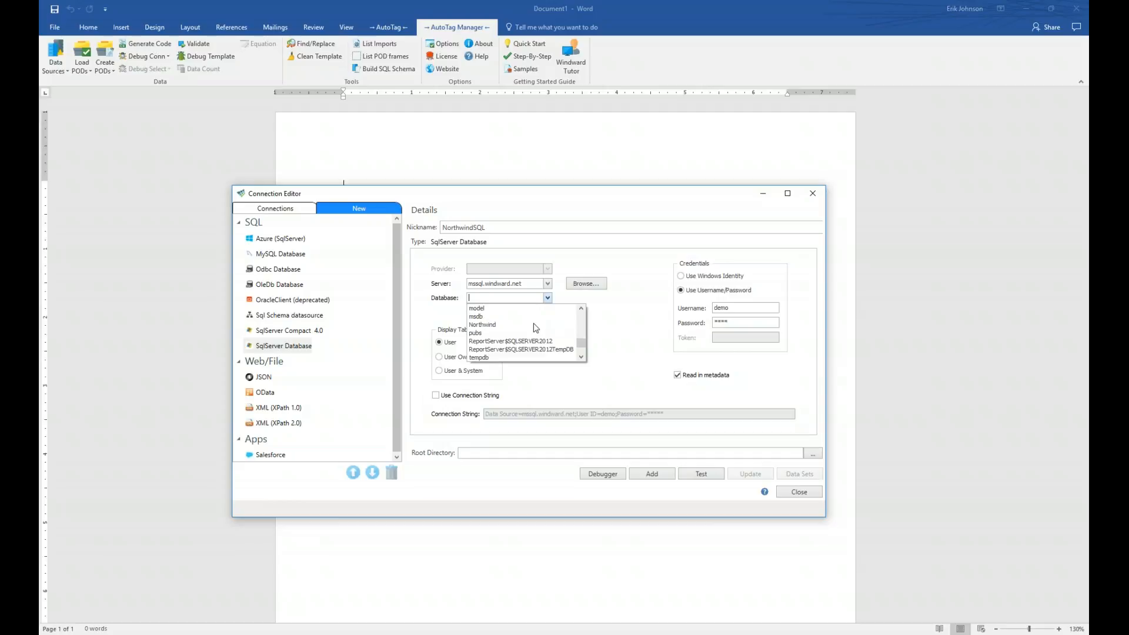
left_click(483, 325)
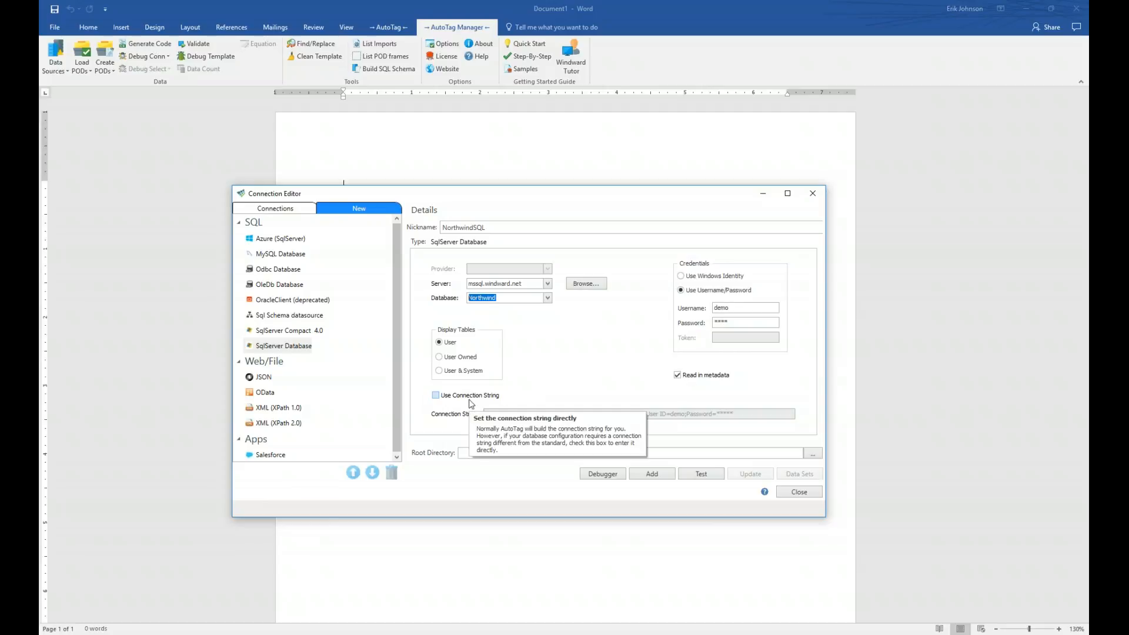
- Toggle Use Connection String on and off, then test the NorthwindSQL connection successfully
left_click(436, 398)
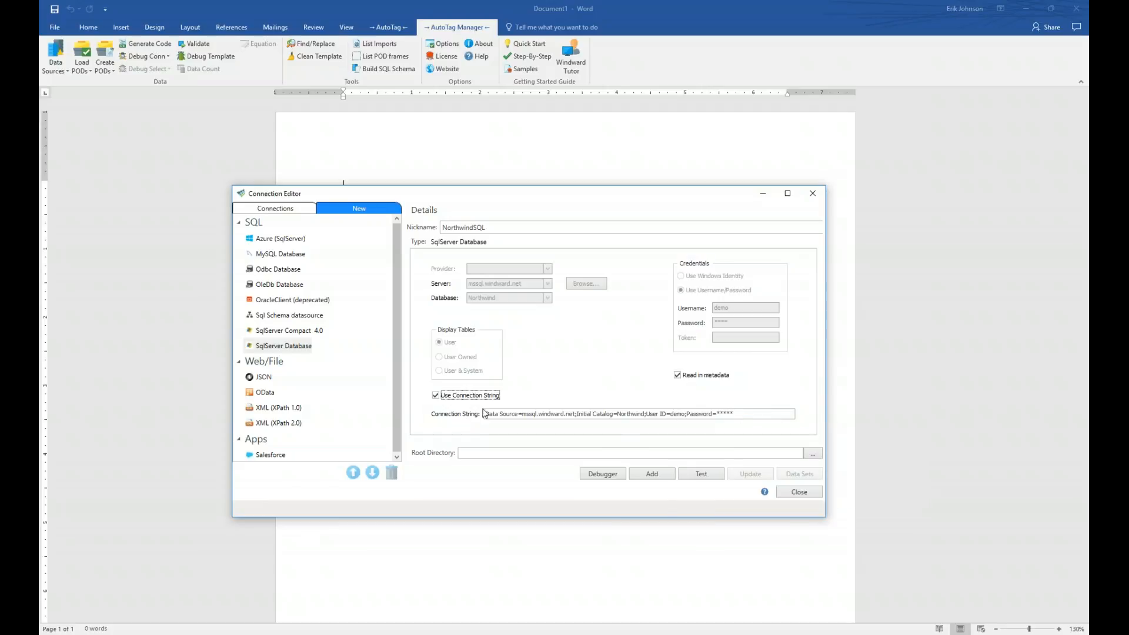
left_click(435, 395)
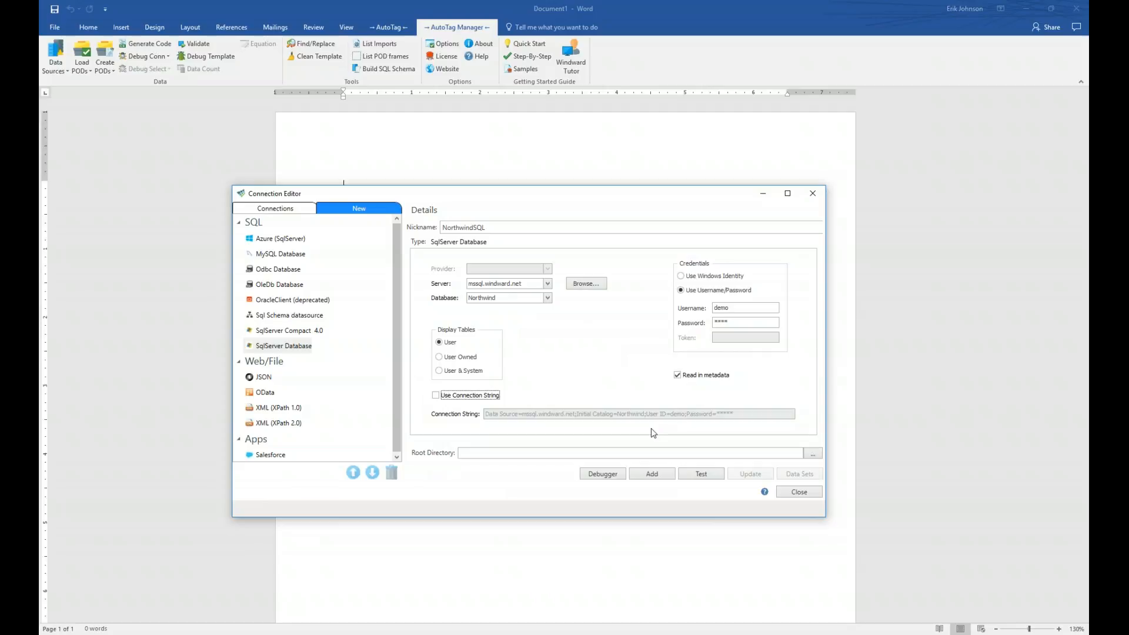
left_click(705, 477)
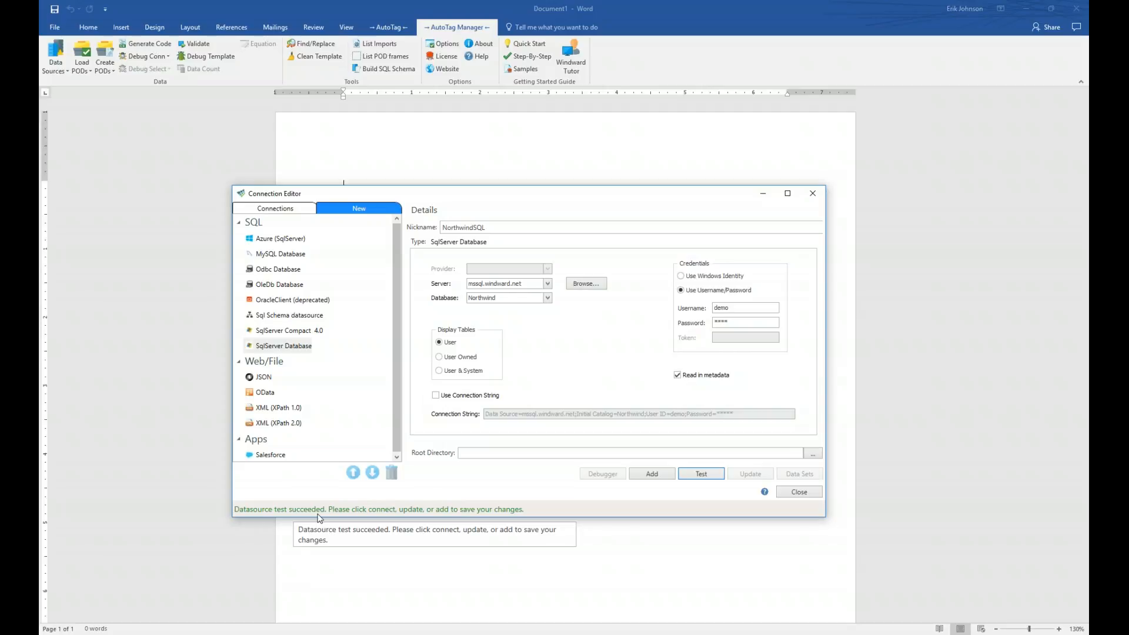
- Add NorthwindSQL to the active connections, review its settings, and close the editor
left_click(653, 474)
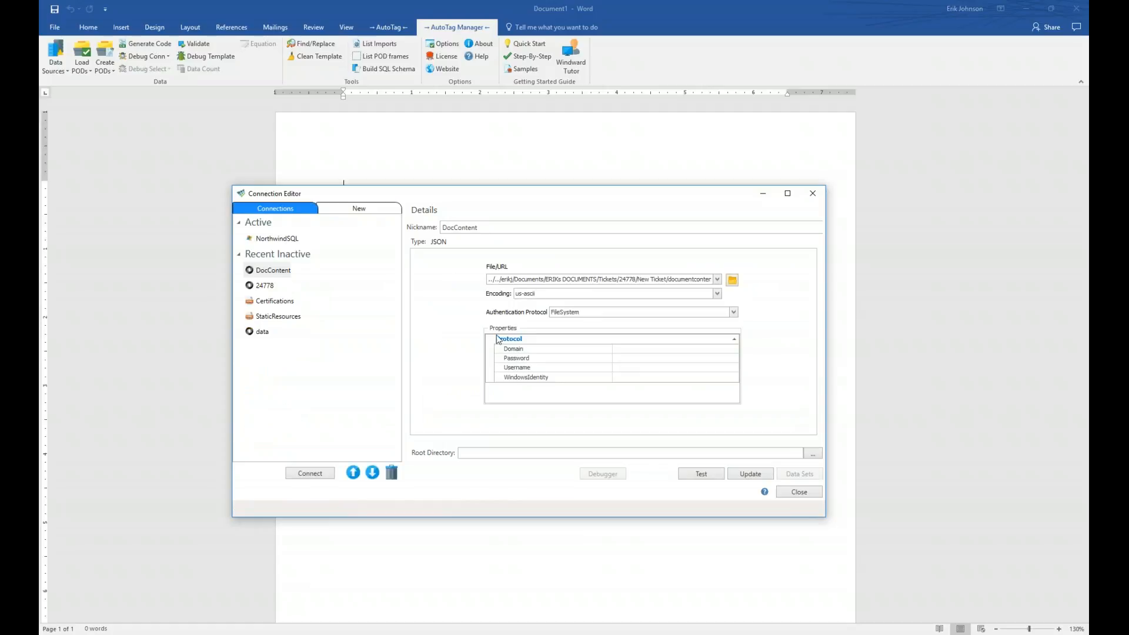
left_click(277, 239)
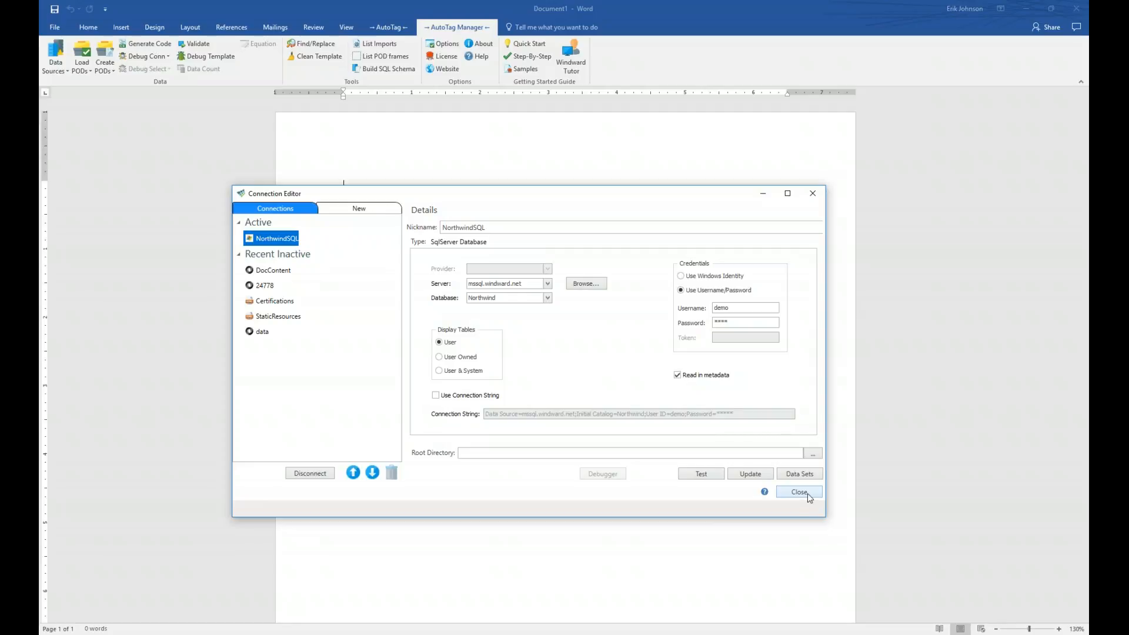
left_click(799, 492)
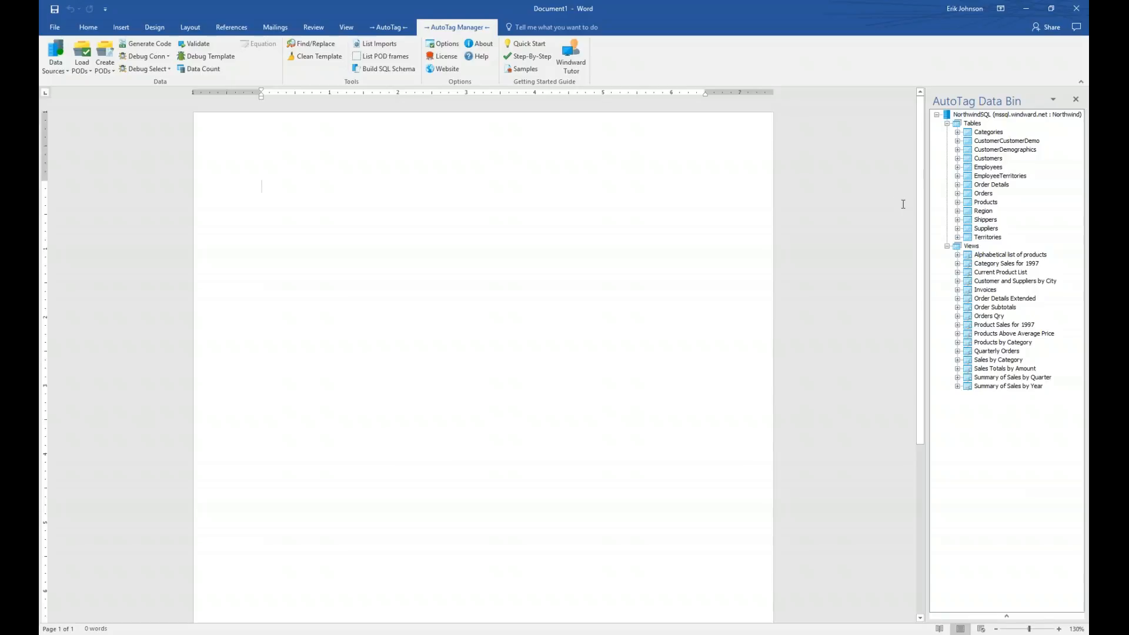
- Switch to the Insert ribbon tab
left_click(127, 32)
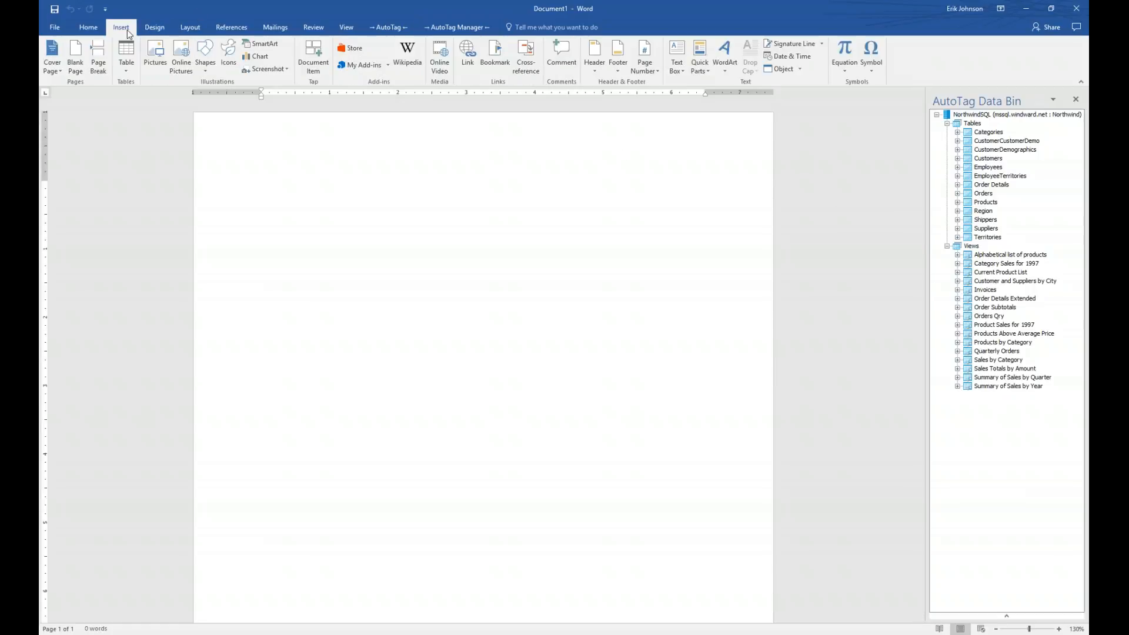
- Insert a 3-column by 2-row table from the Table grid
left_click(132, 69)
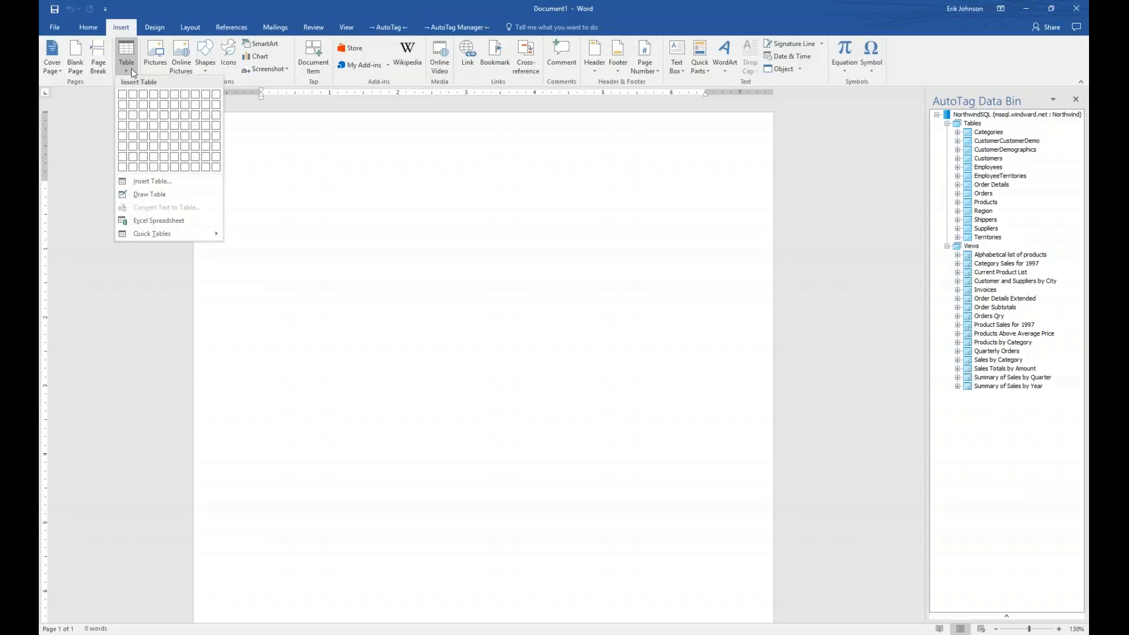
left_click(144, 107)
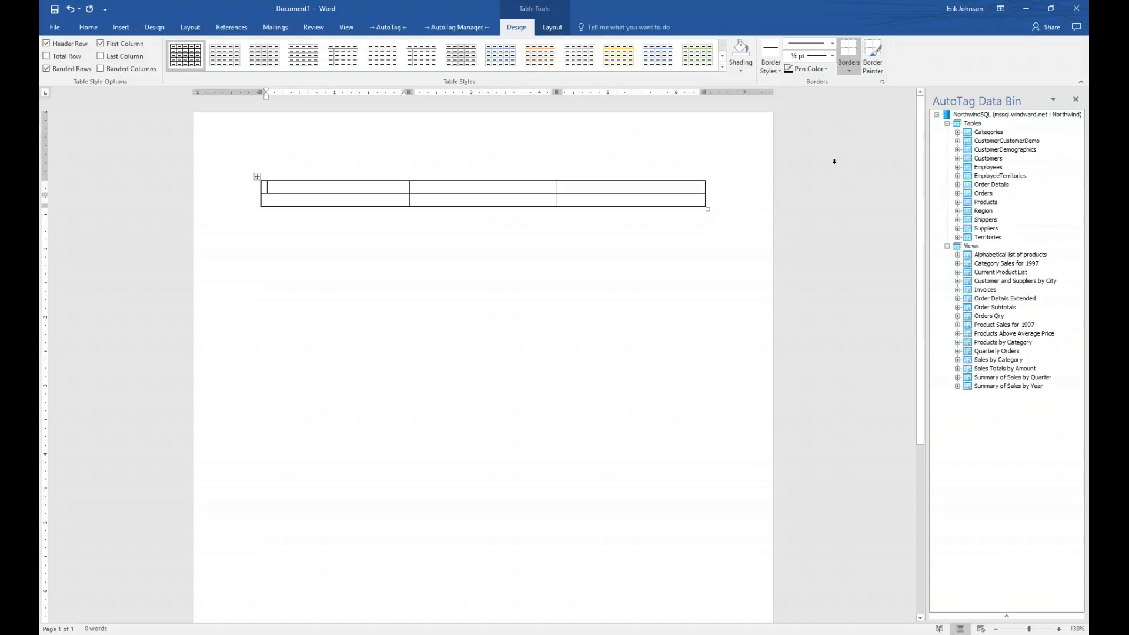
- Expand Categories in the Data Bin and type headers Category Name, Description, Picture
left_click(957, 132)
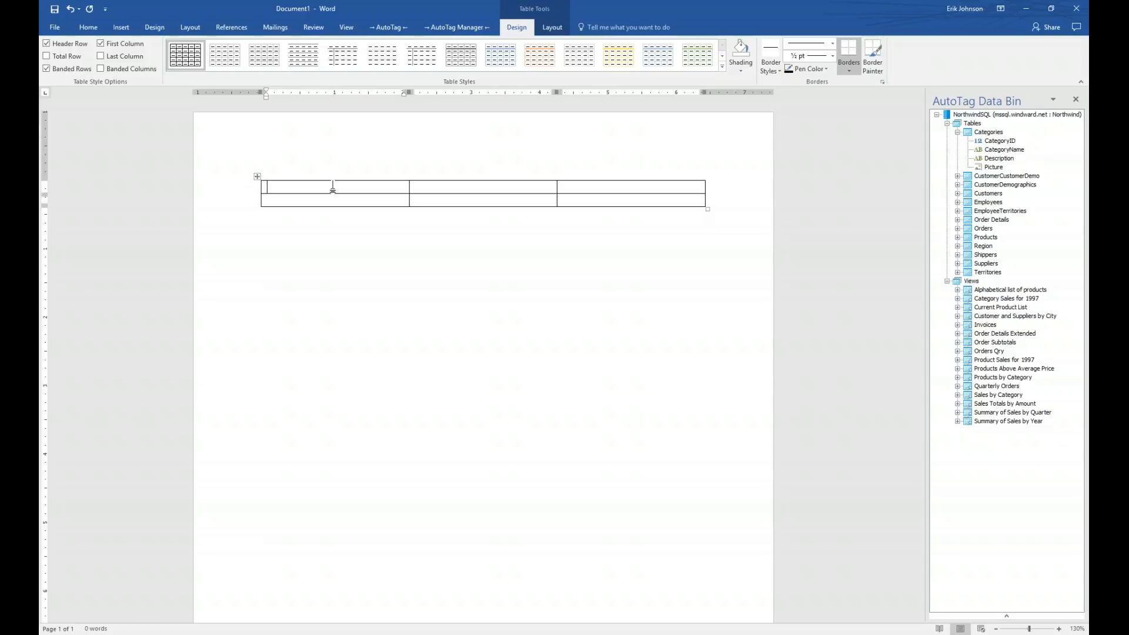
type("Category Name")
key("Tab")
type("Description")
key("Tab")
type("Picture")
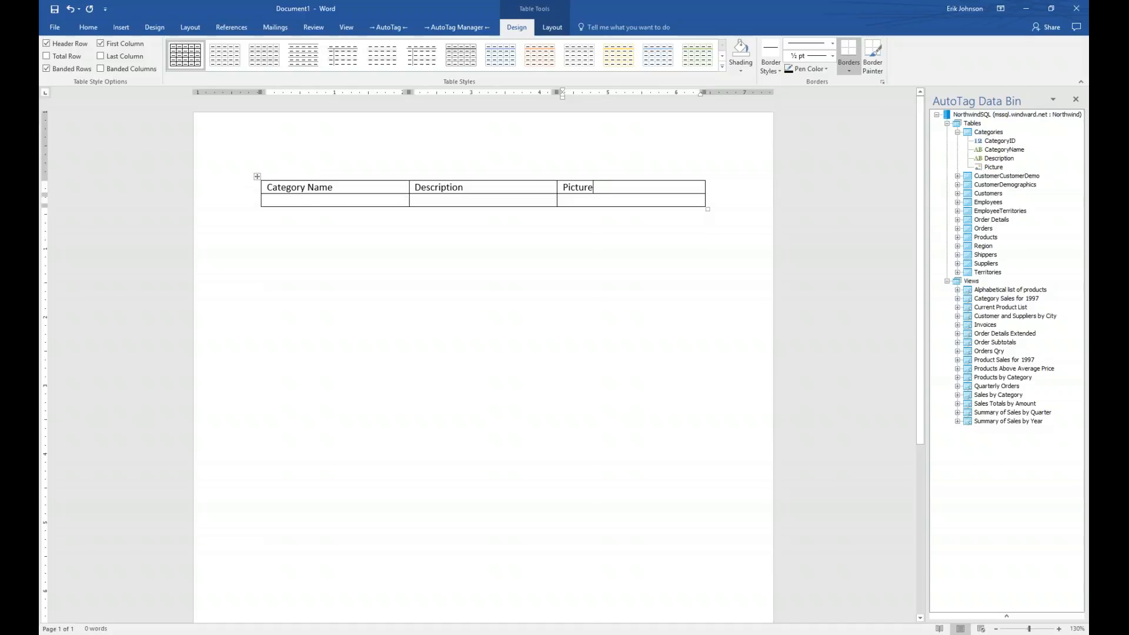
left_click(276, 201)
left_click(388, 30)
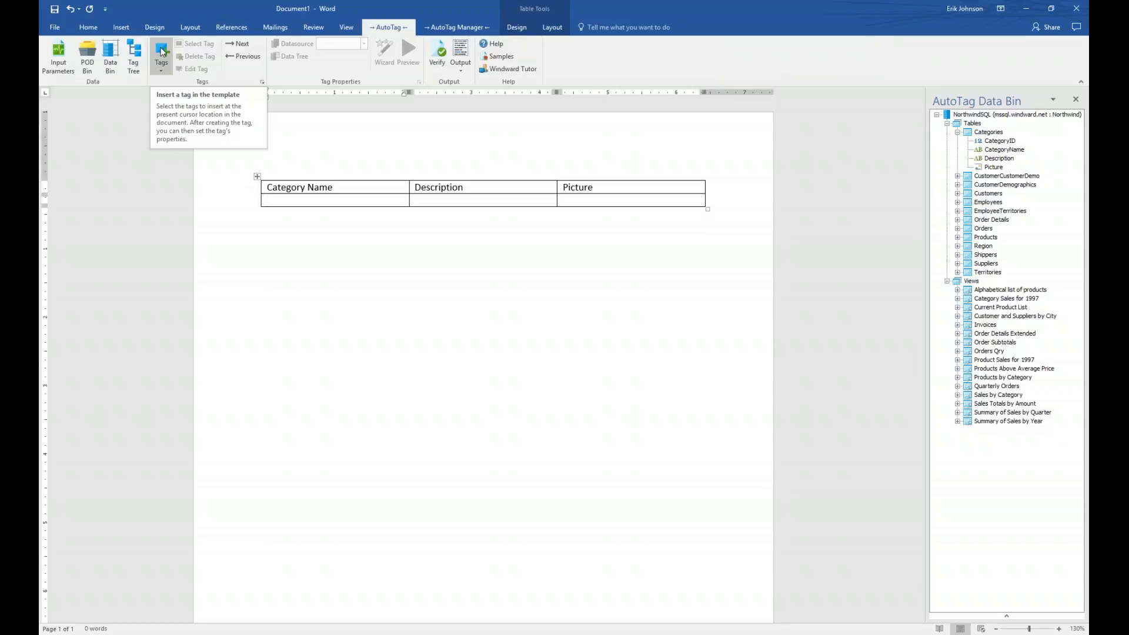
- Insert a forEach tag in the table's first data-row cell and select it to show variable varName1
left_click(163, 53)
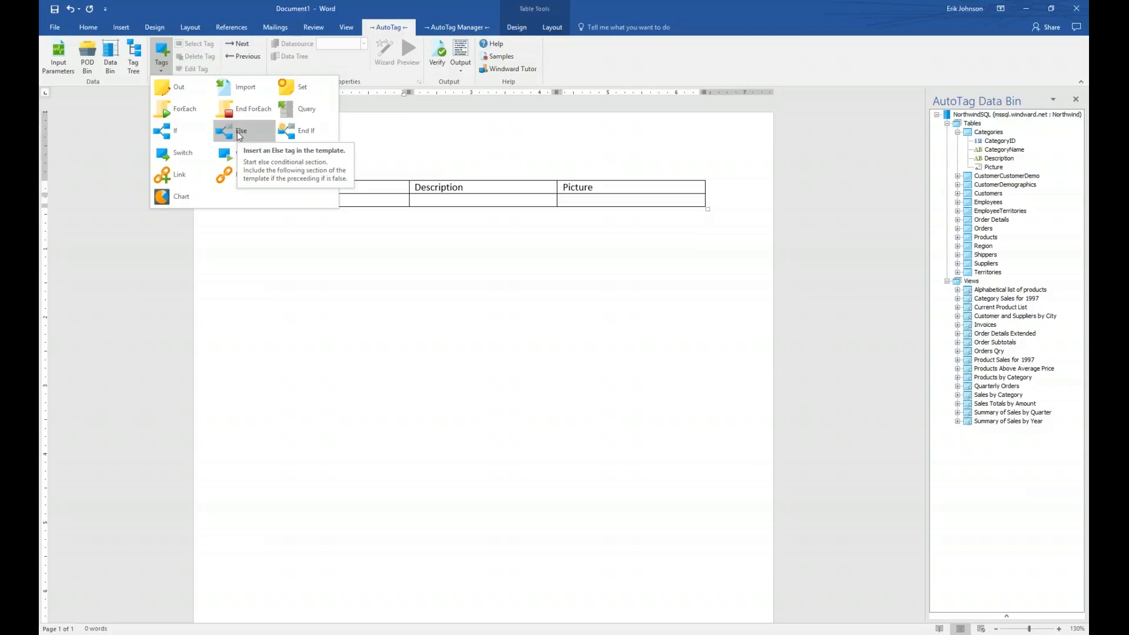
left_click(172, 112)
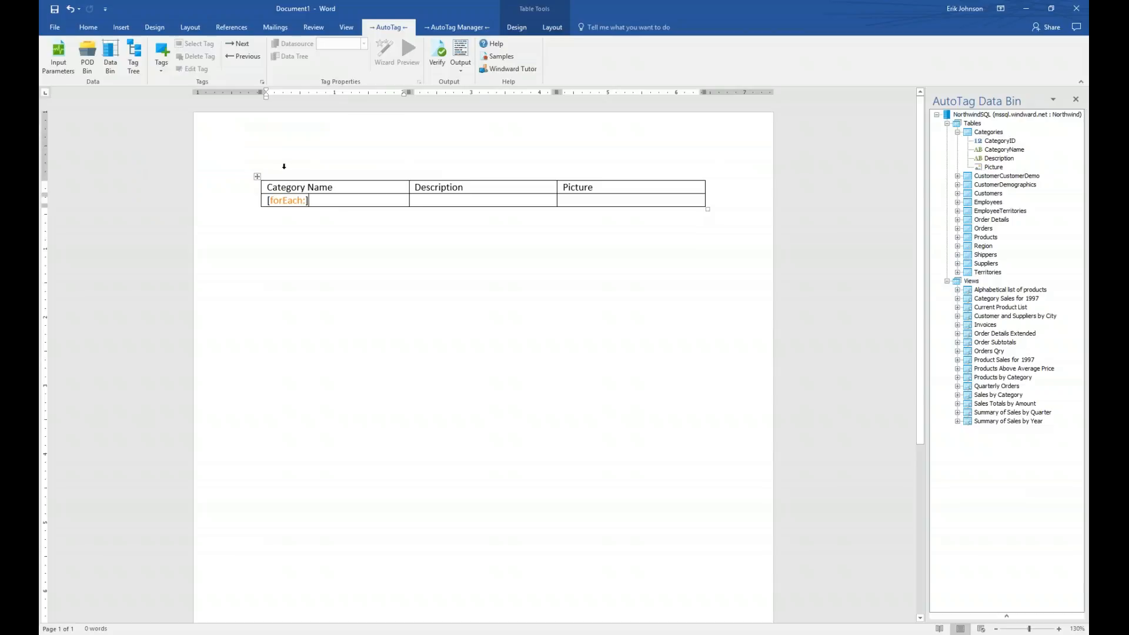
left_click(288, 201)
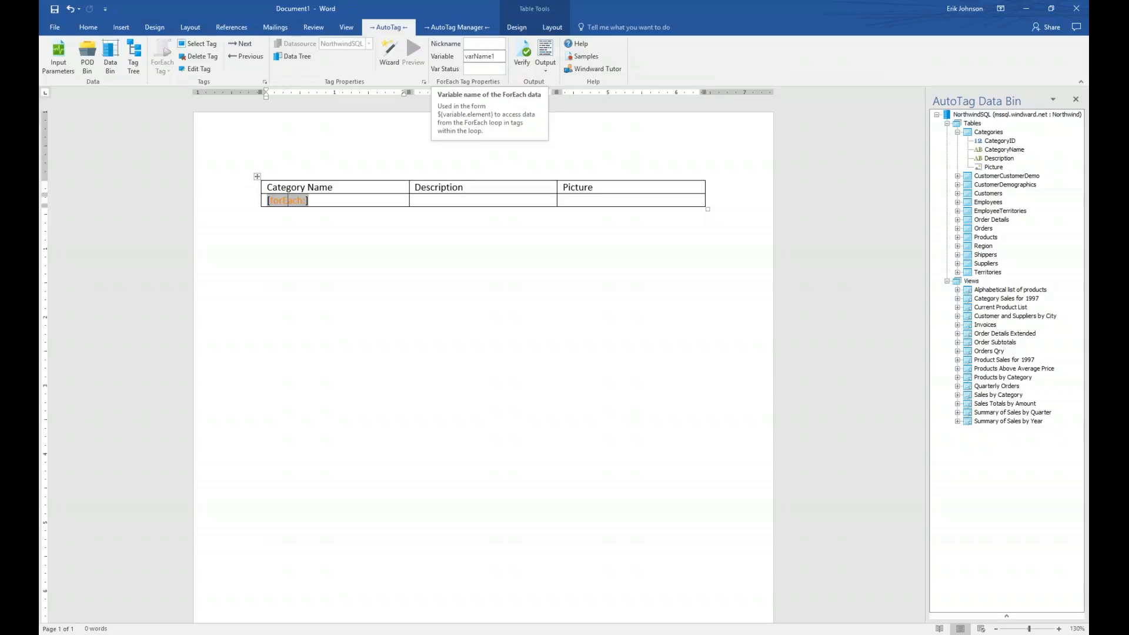
- Rename the loop variable from varName1 to varCategories without updating other tag references
left_click(501, 59)
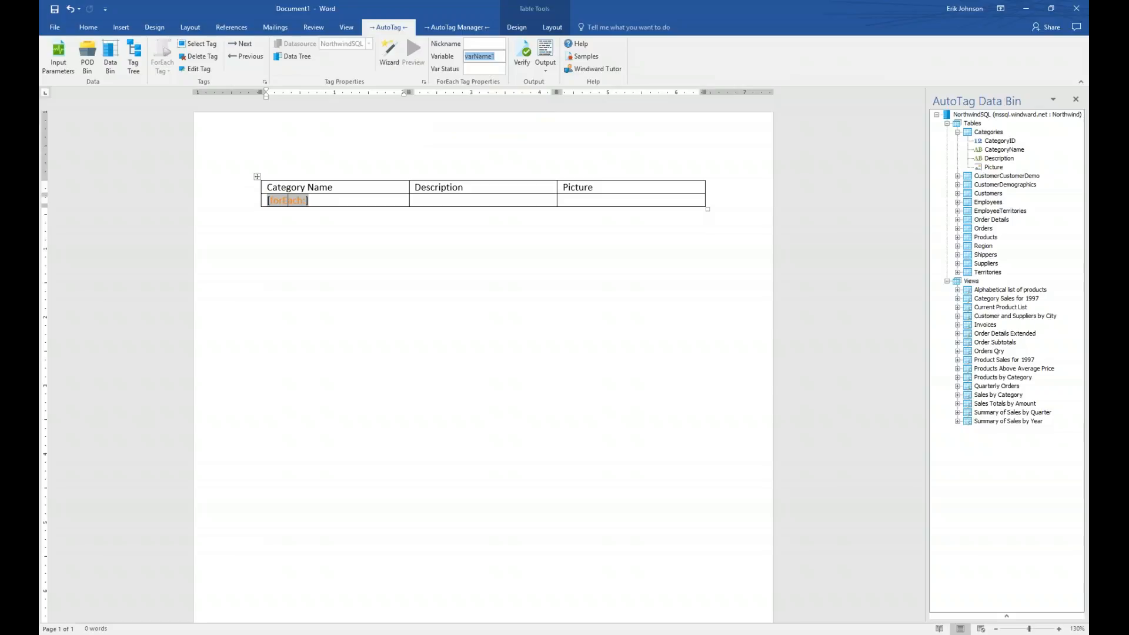
type("varCategories")
key("Tab")
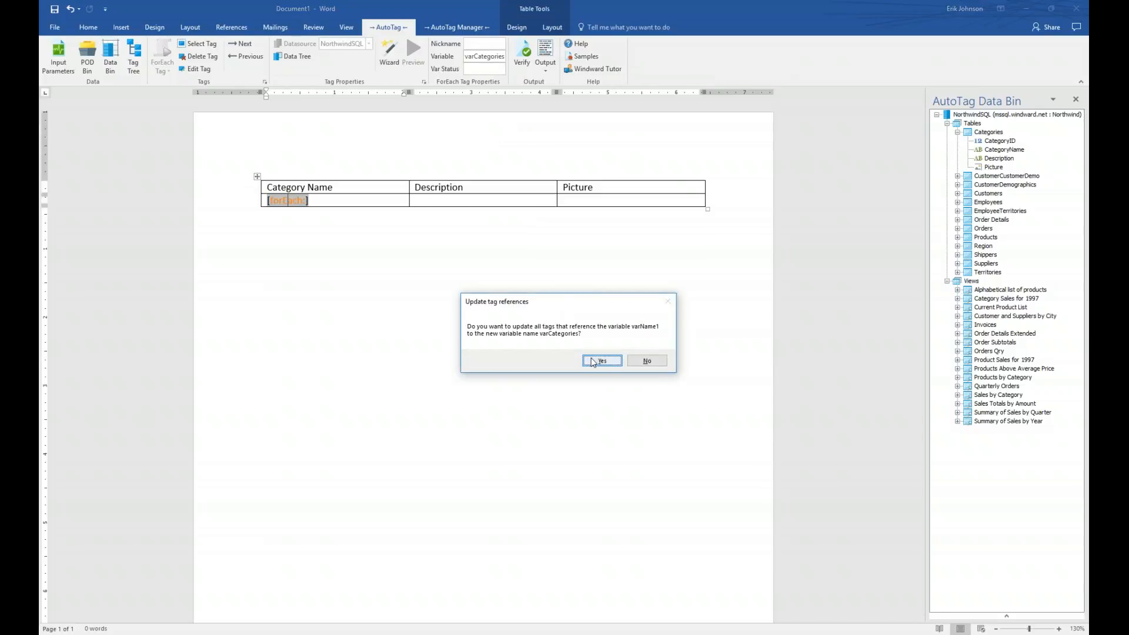
left_click(649, 363)
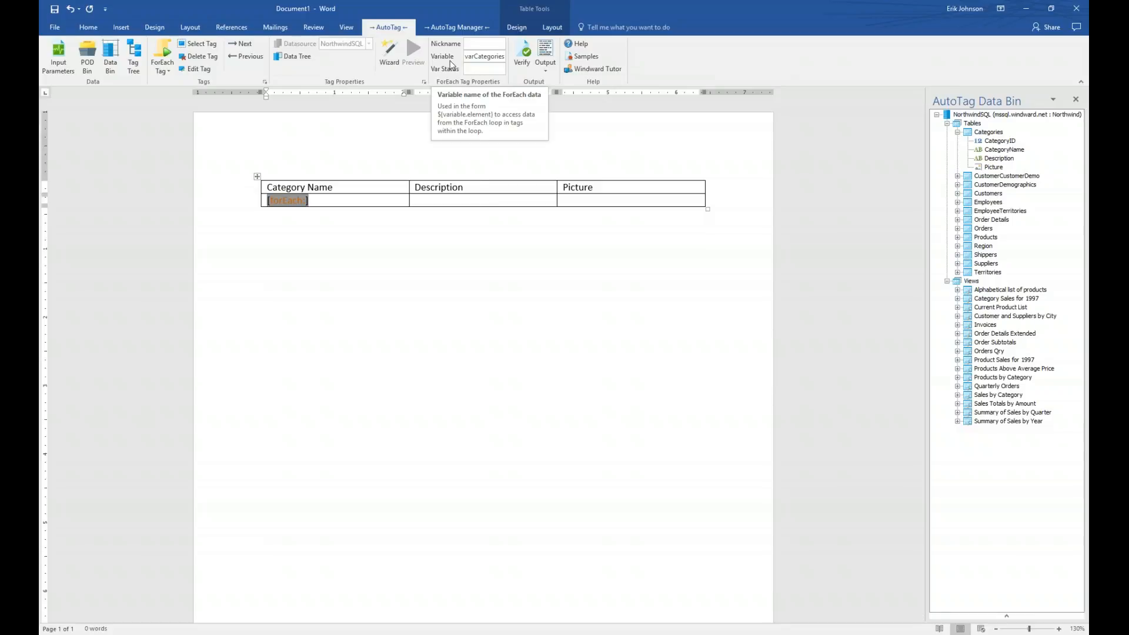
- Give the loop tag the nickname Categories so it reads [Categories] in the cell
left_click(484, 68)
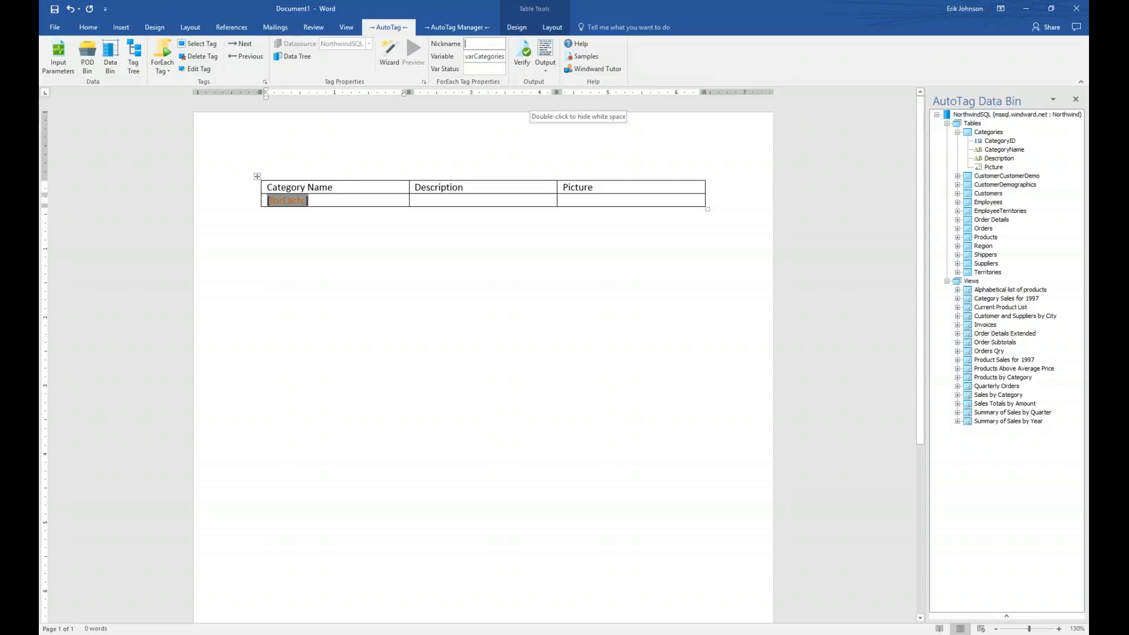
type("Categories")
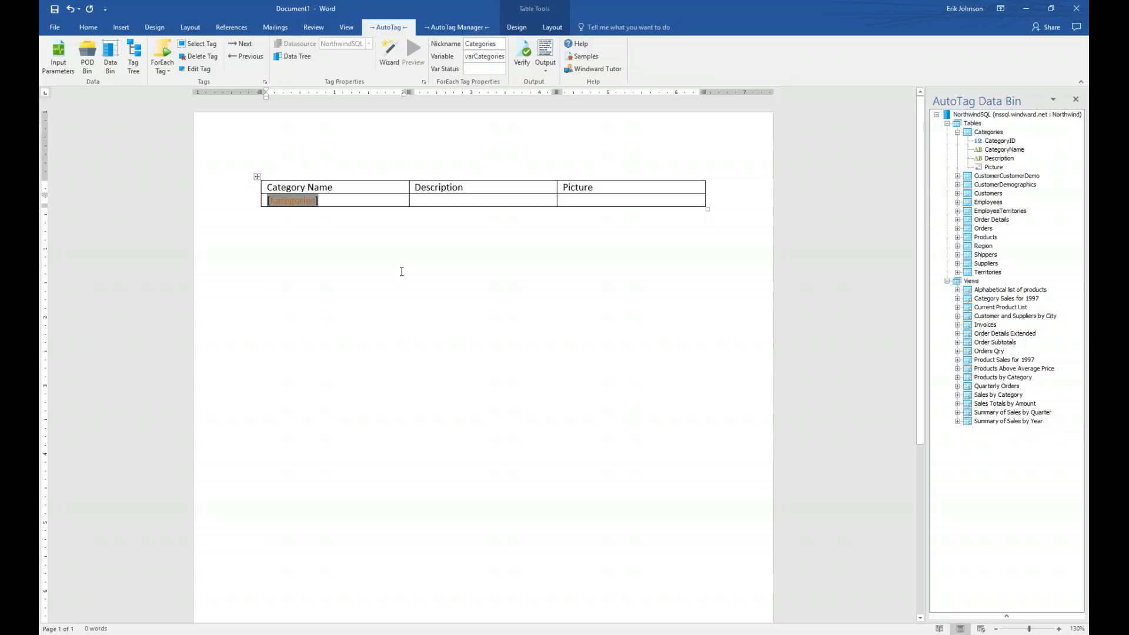
left_click(323, 254)
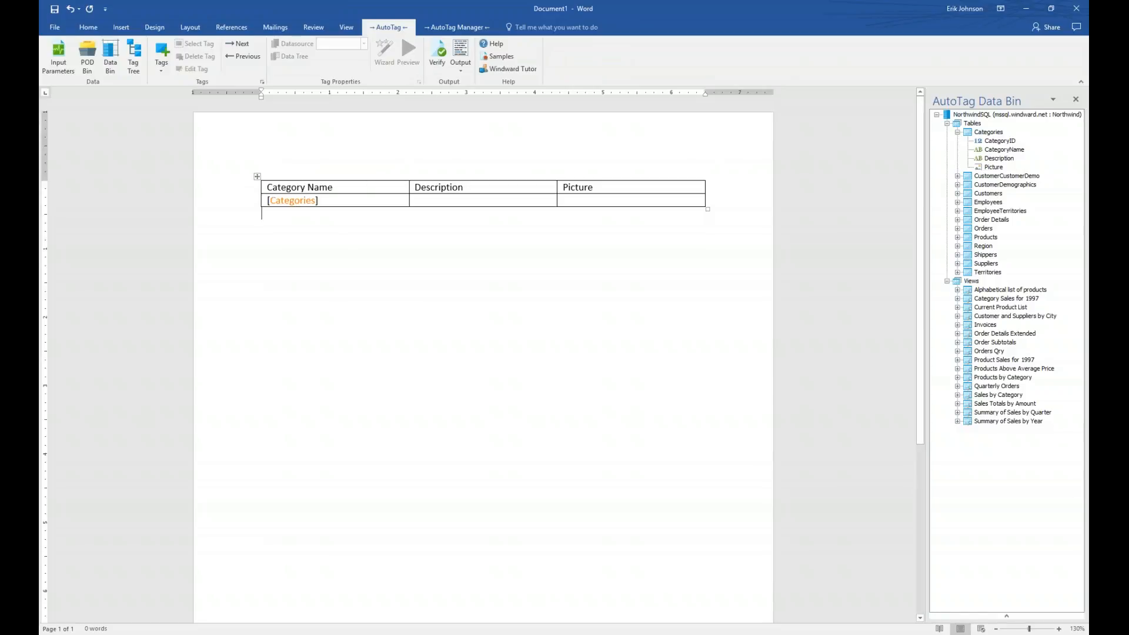
left_click(296, 201)
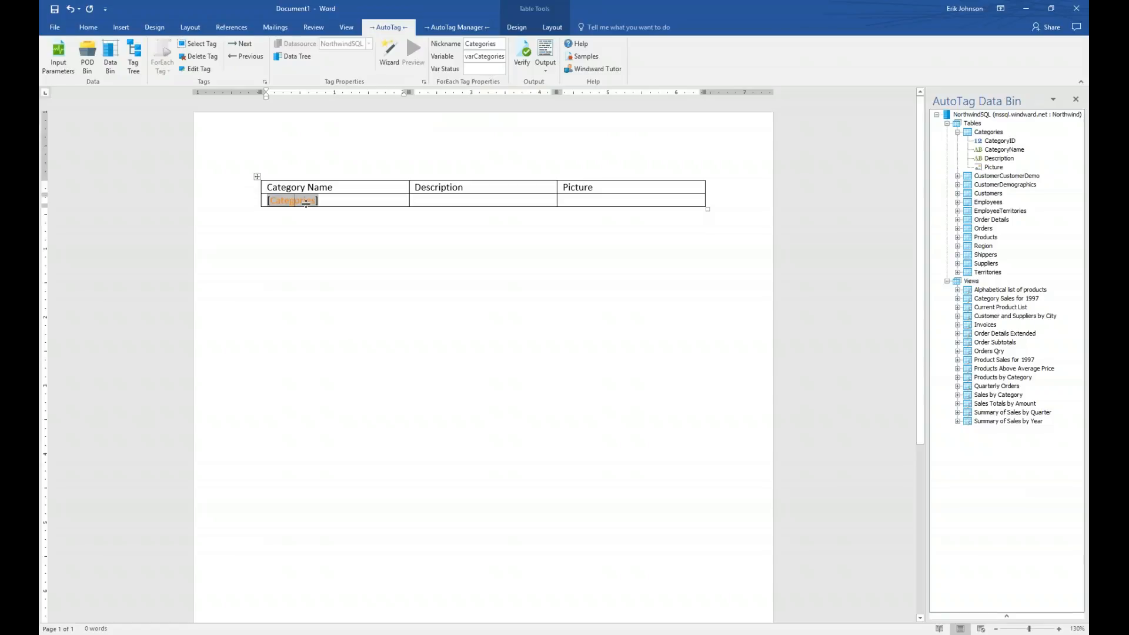
mouse_move(306, 202)
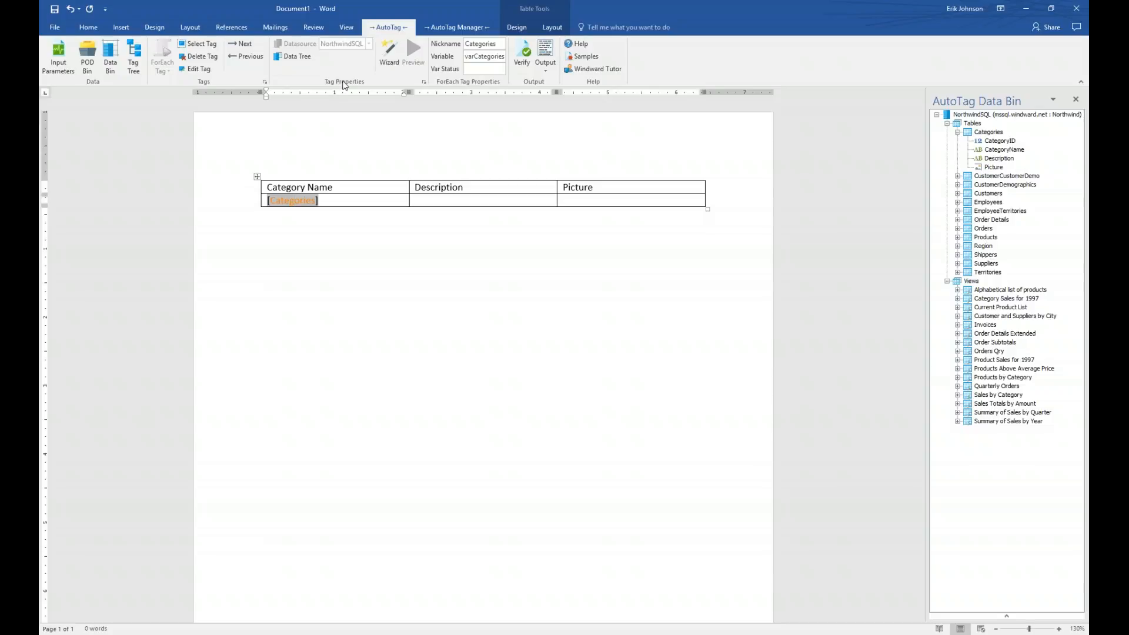
left_click(303, 58)
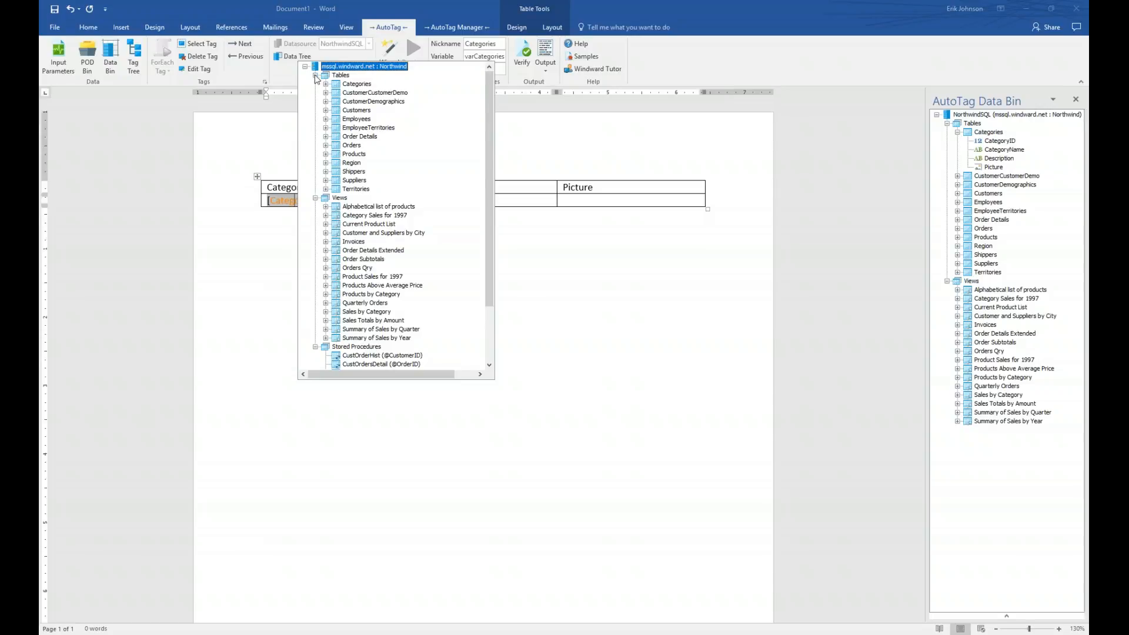
left_click(316, 76)
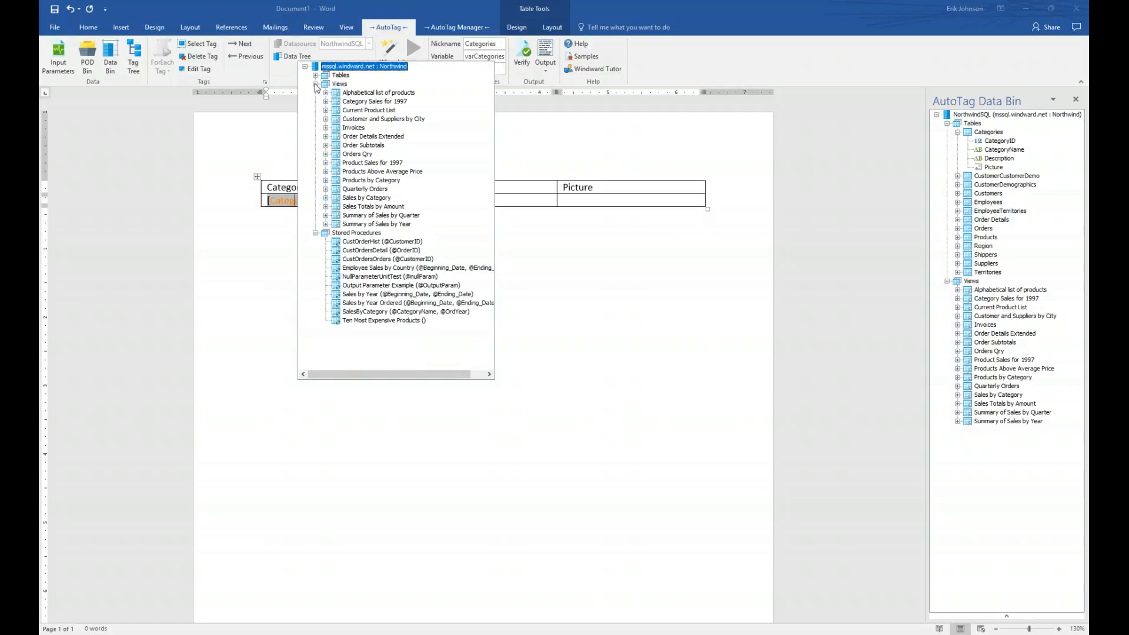
left_click(316, 84)
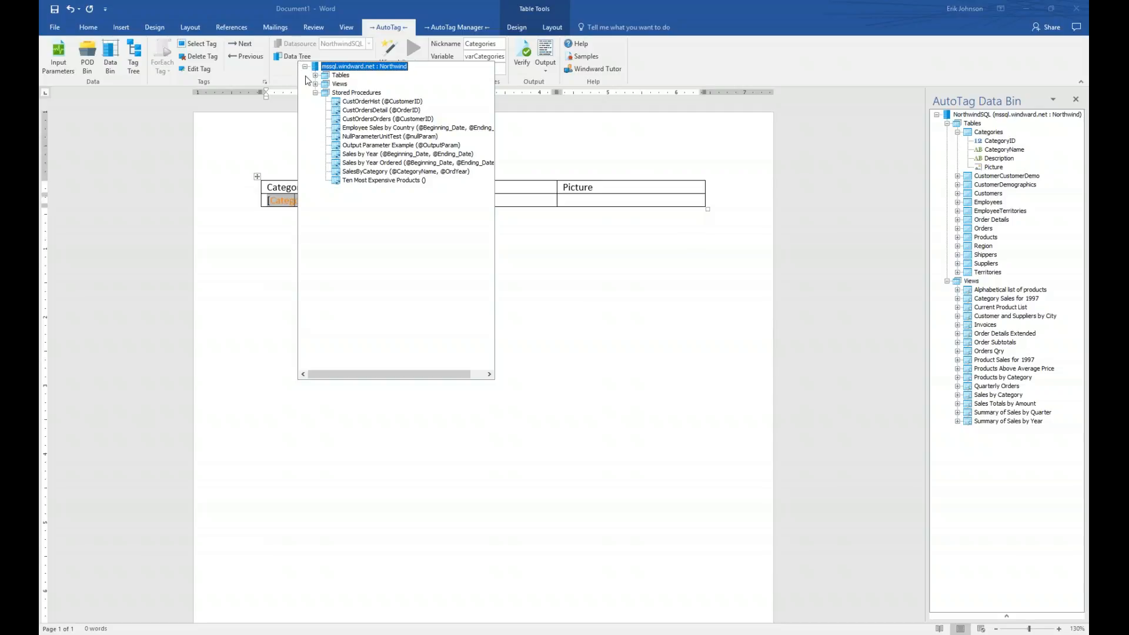
left_click(316, 93)
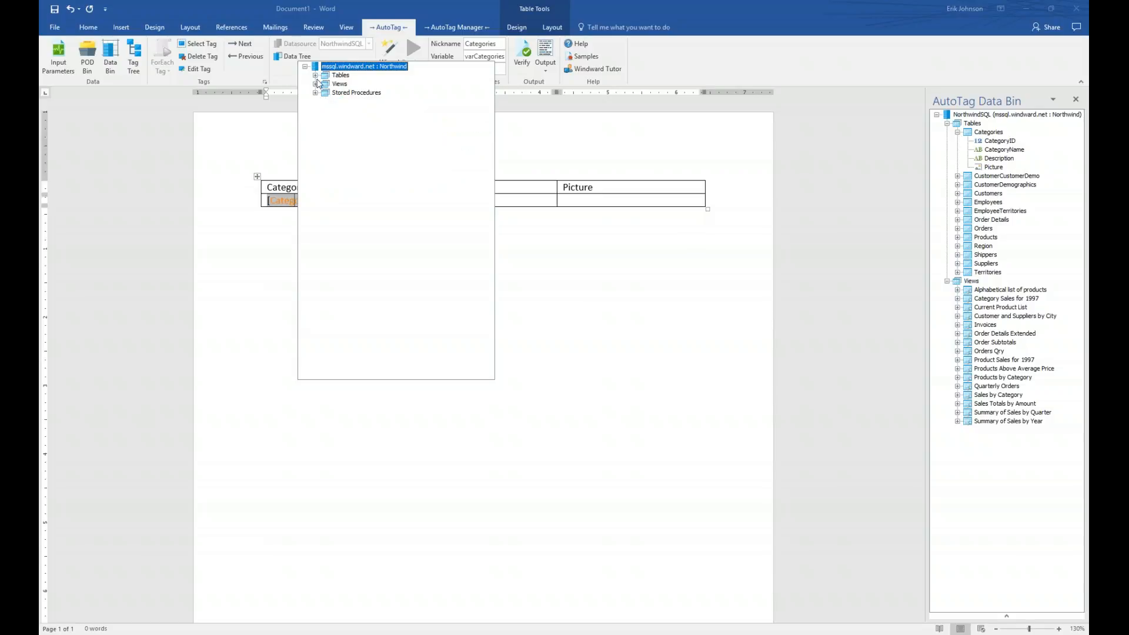
left_click(316, 75)
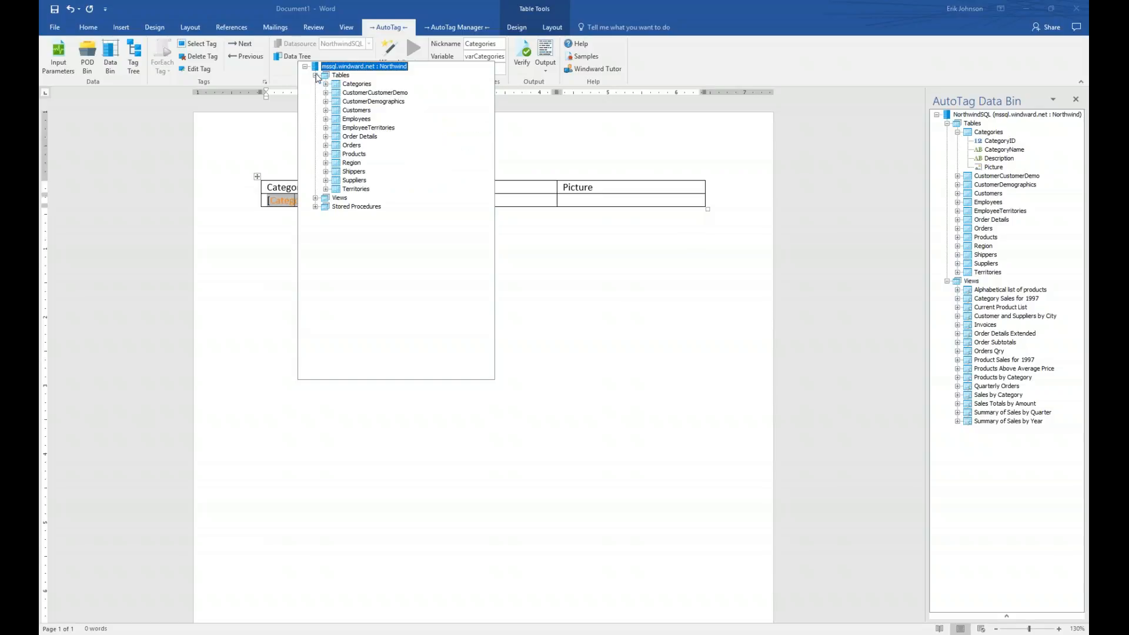
left_click(326, 85)
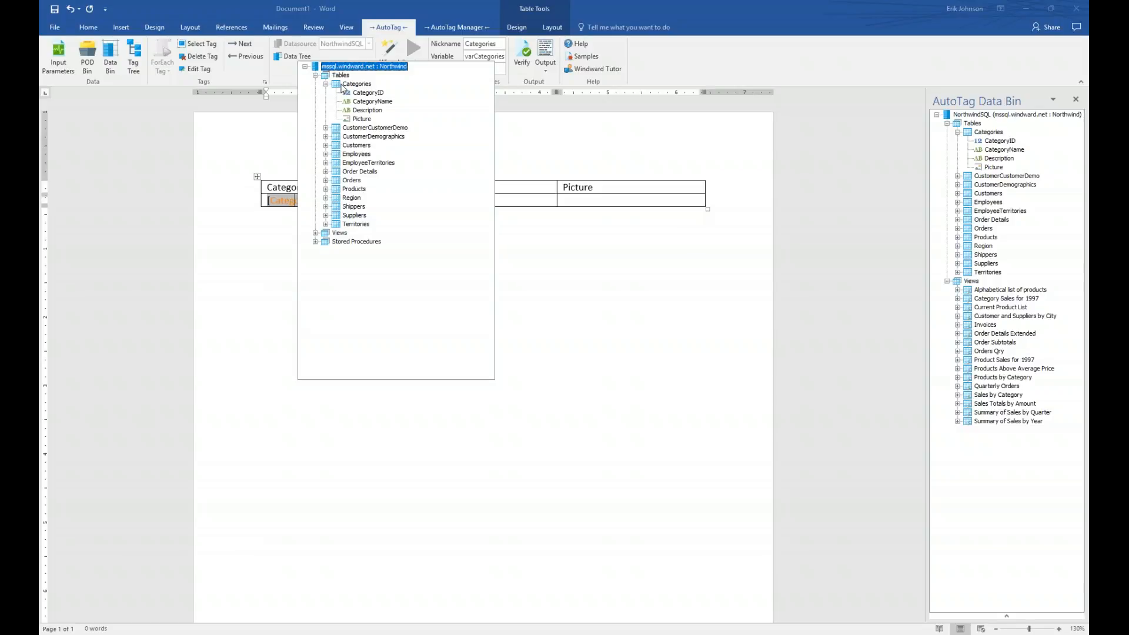
left_click(342, 85)
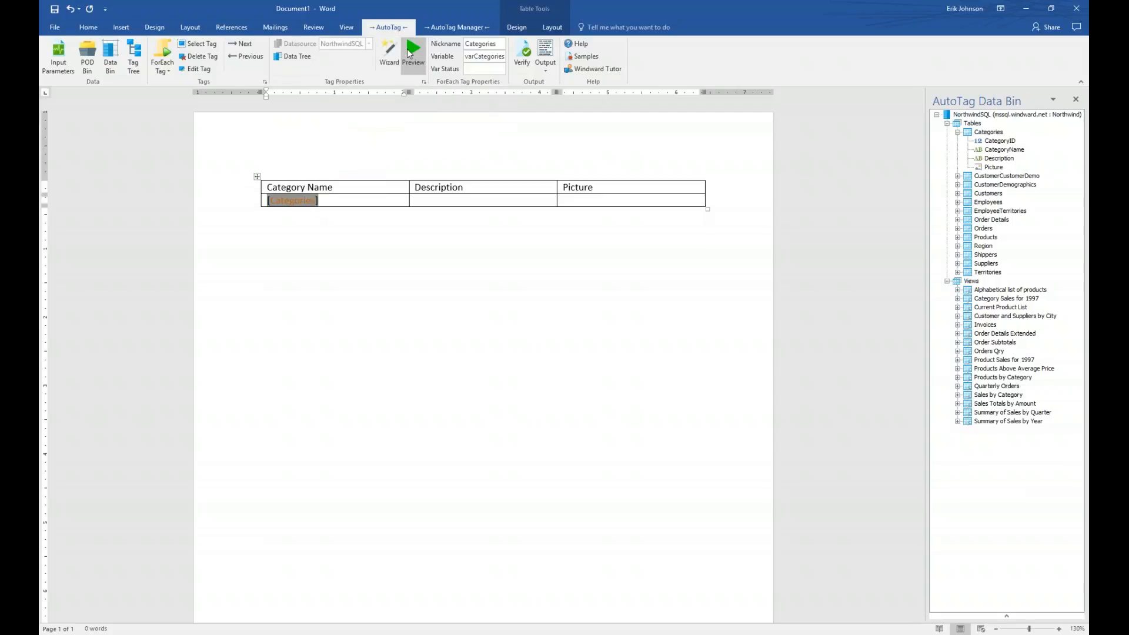
left_click(409, 53)
left_click_drag(503, 63, 334, 252)
left_click_drag(553, 399, 655, 392)
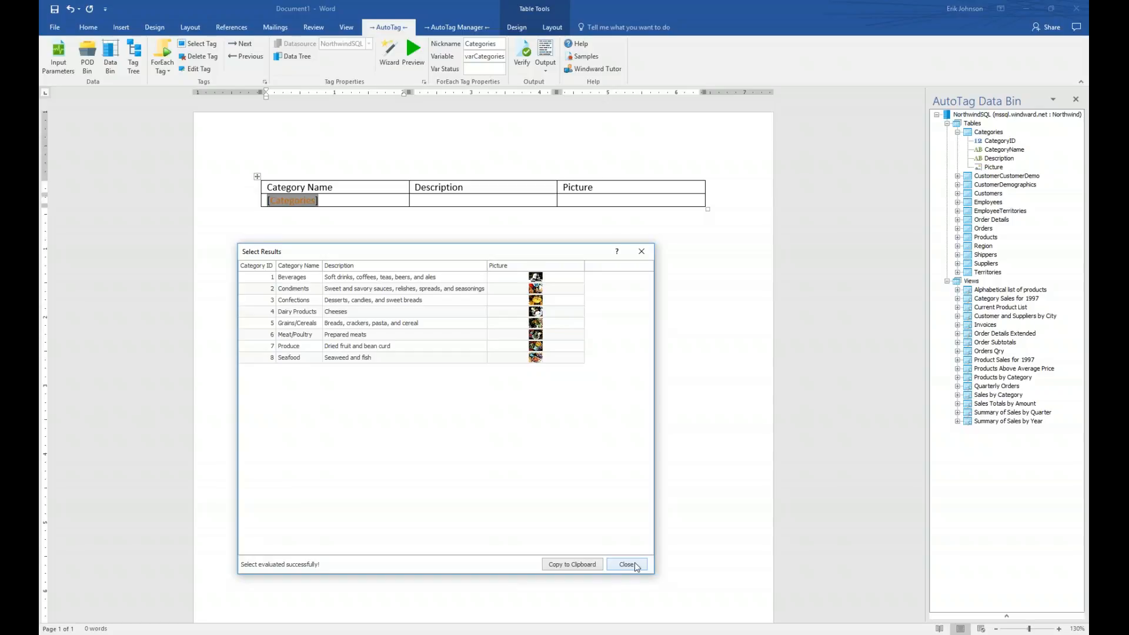
left_click(627, 565)
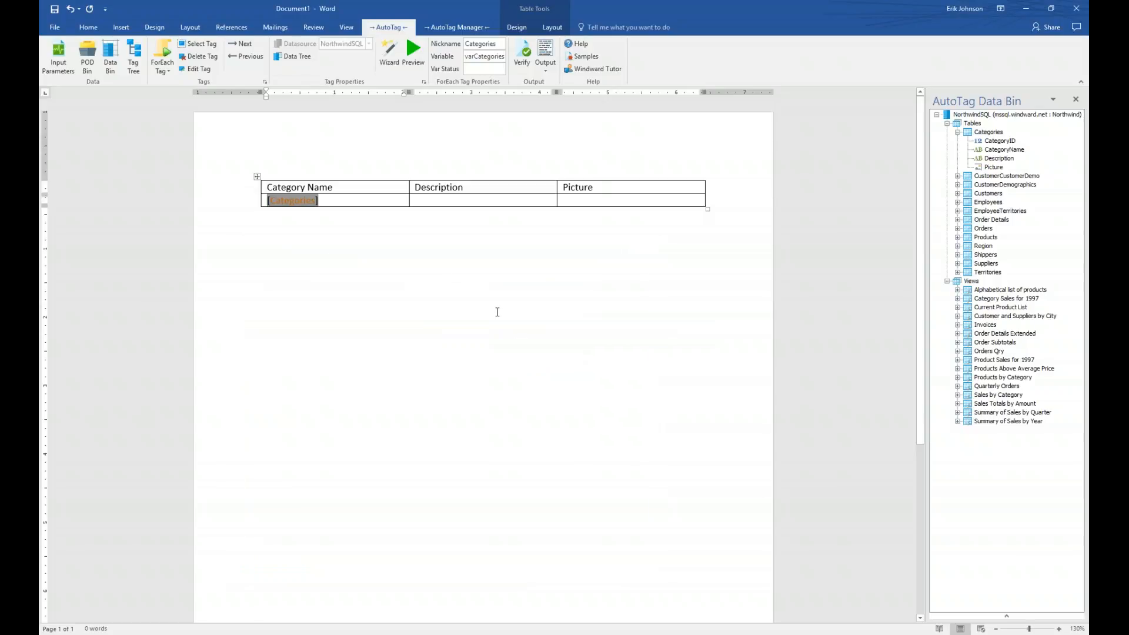
left_click(346, 200)
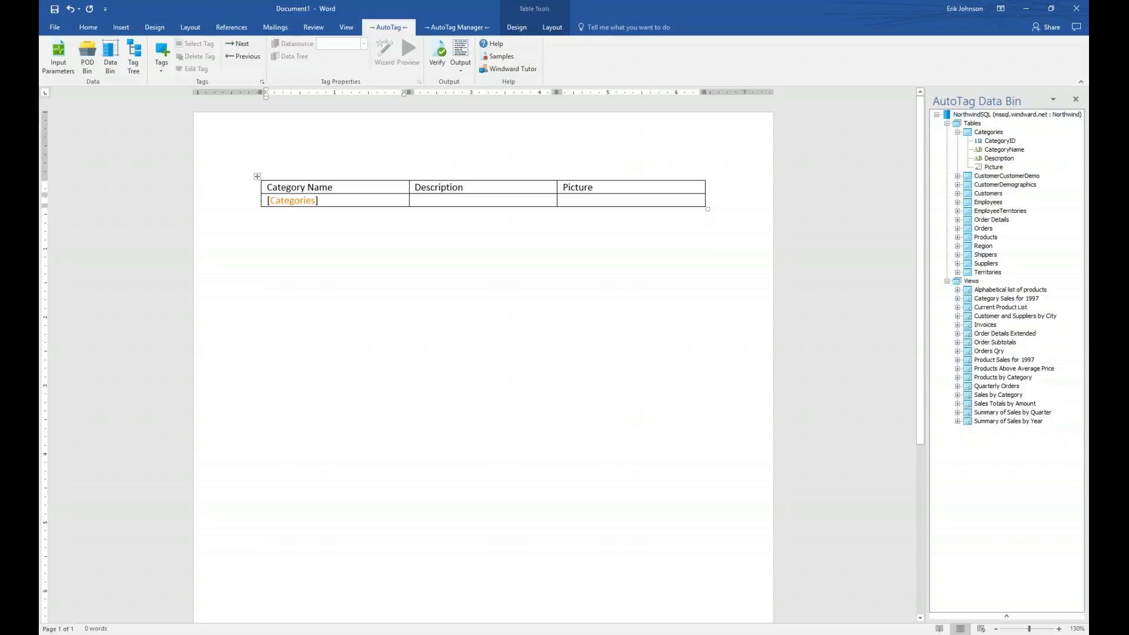
- Insert an out tag after [Categories] and bind it to varCategories' CategoryName field
left_click(162, 54)
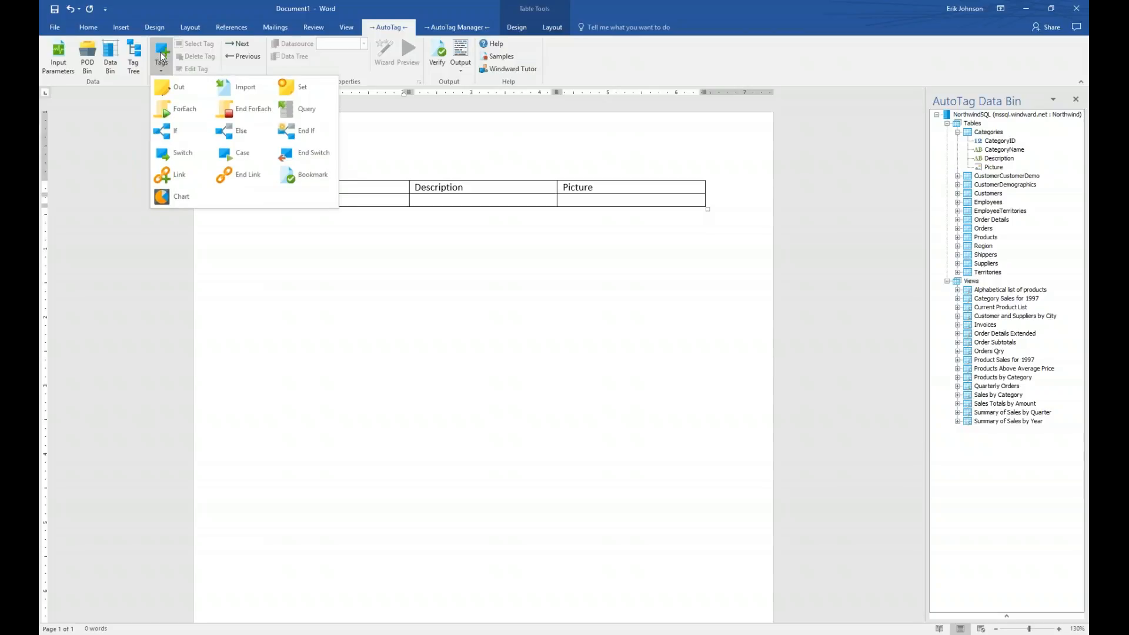
left_click(175, 85)
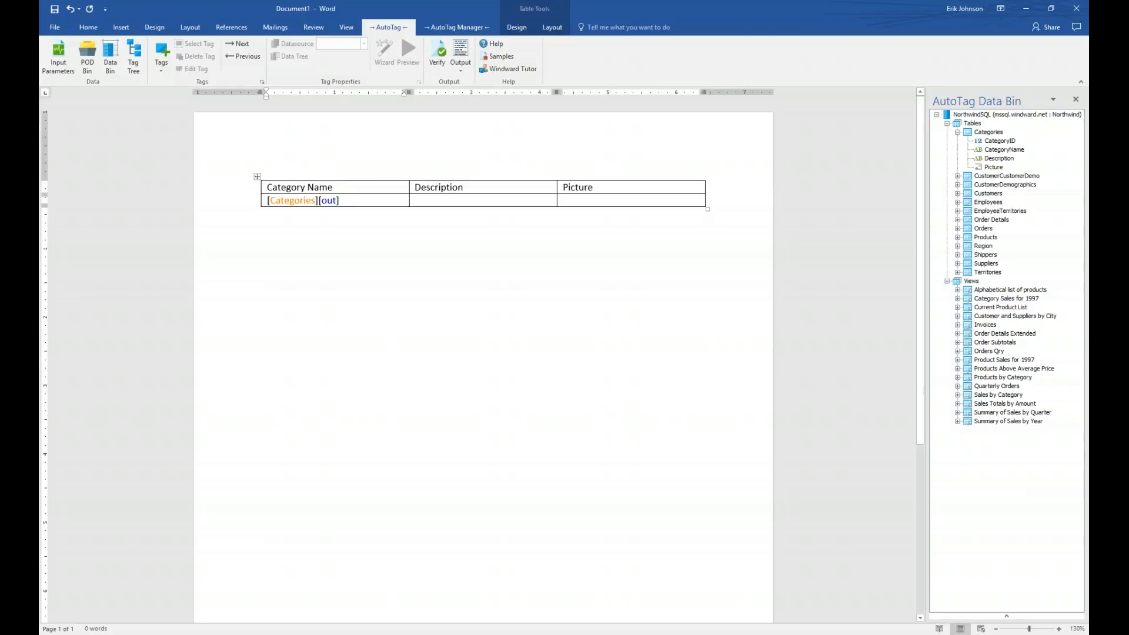
left_click(329, 201)
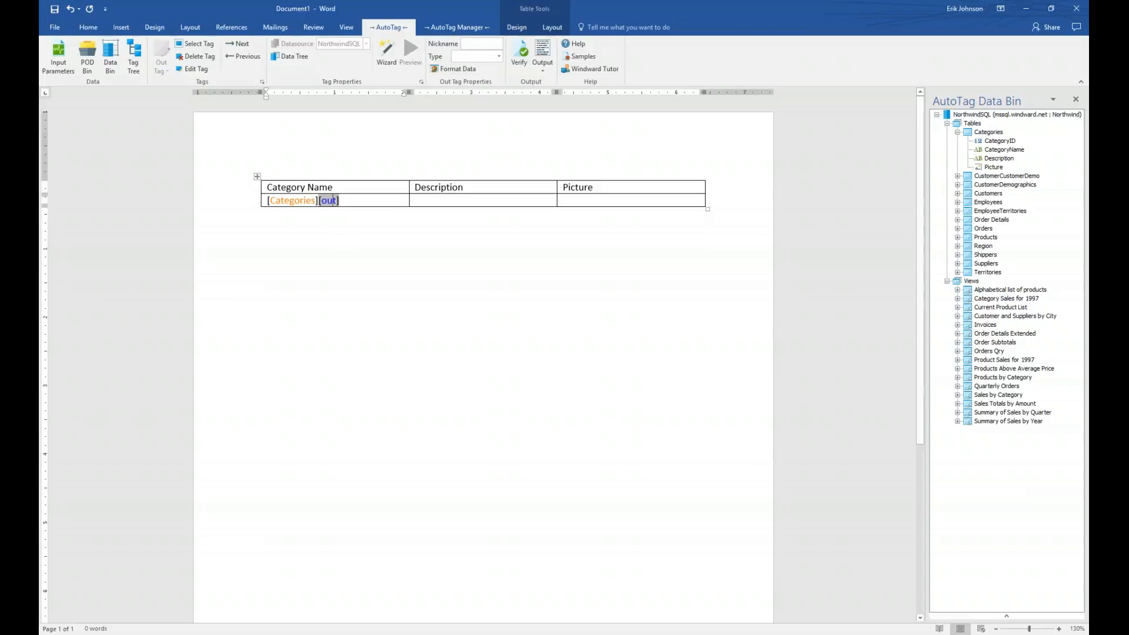
left_click(291, 59)
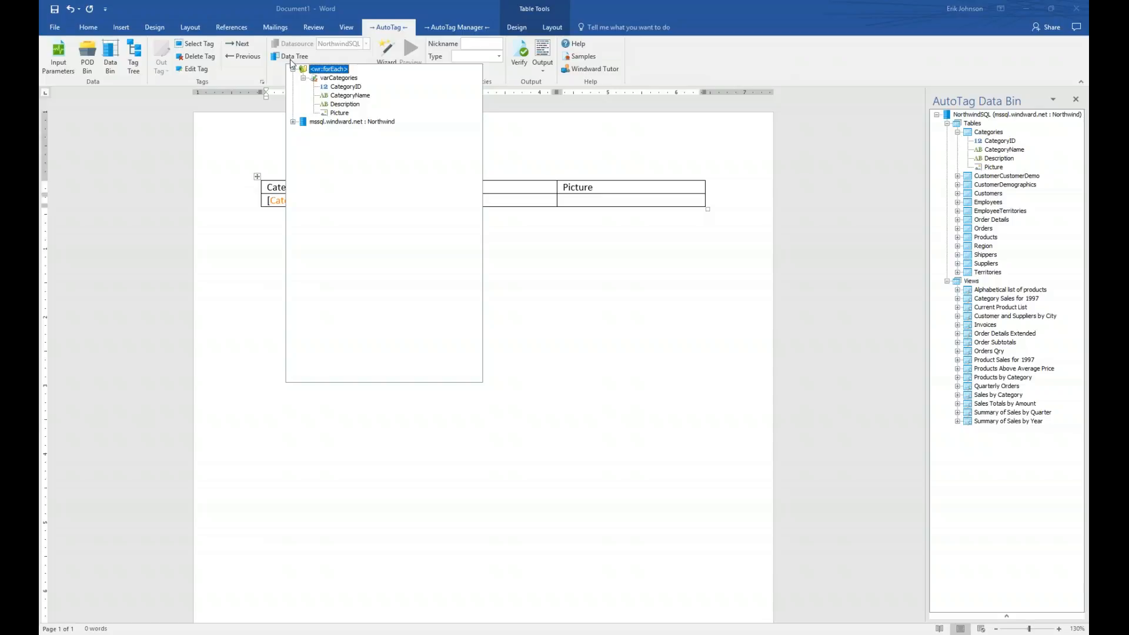
mouse_move(336, 82)
left_click(293, 121)
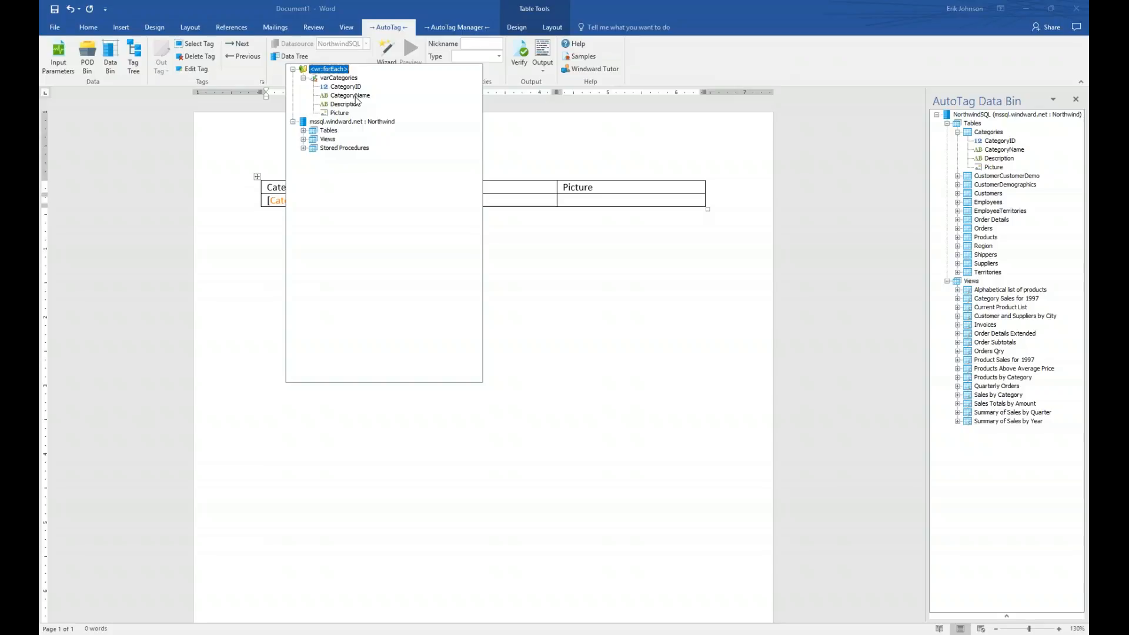
double_click(355, 97)
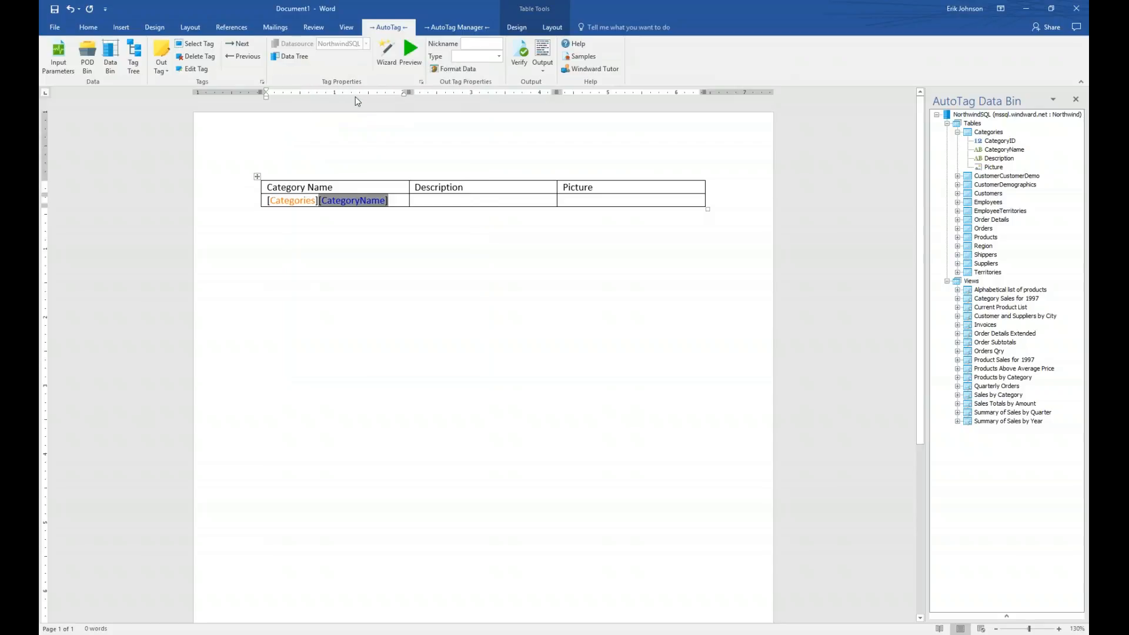
- Preview the CategoryName tag, confirming it returns Beverages, then close the results
left_click(408, 54)
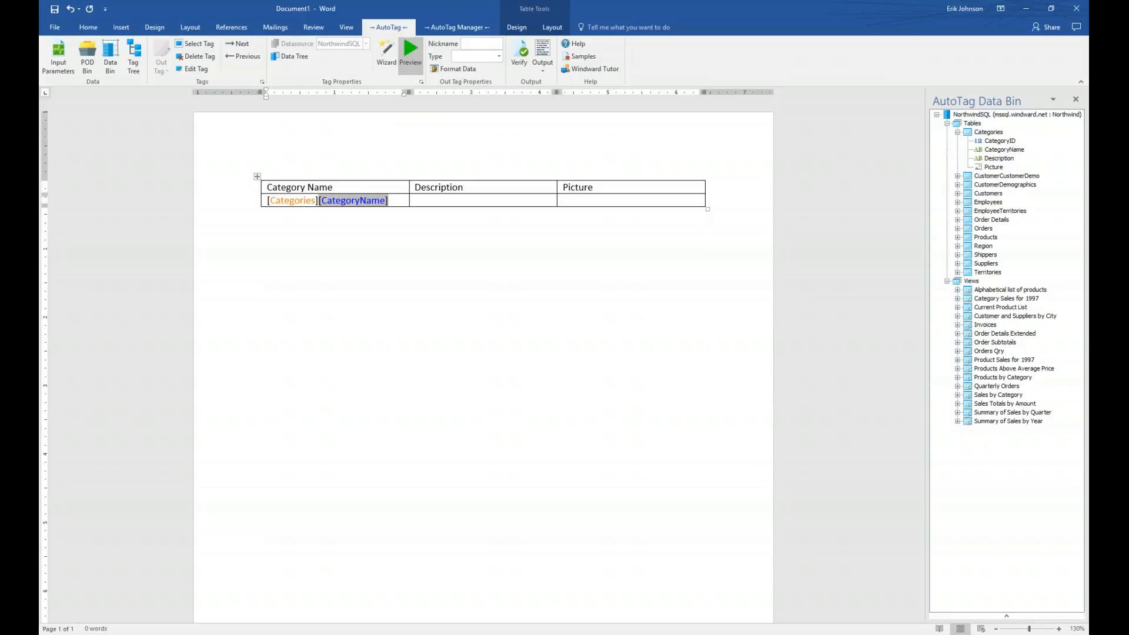
left_click_drag(475, 70, 388, 281)
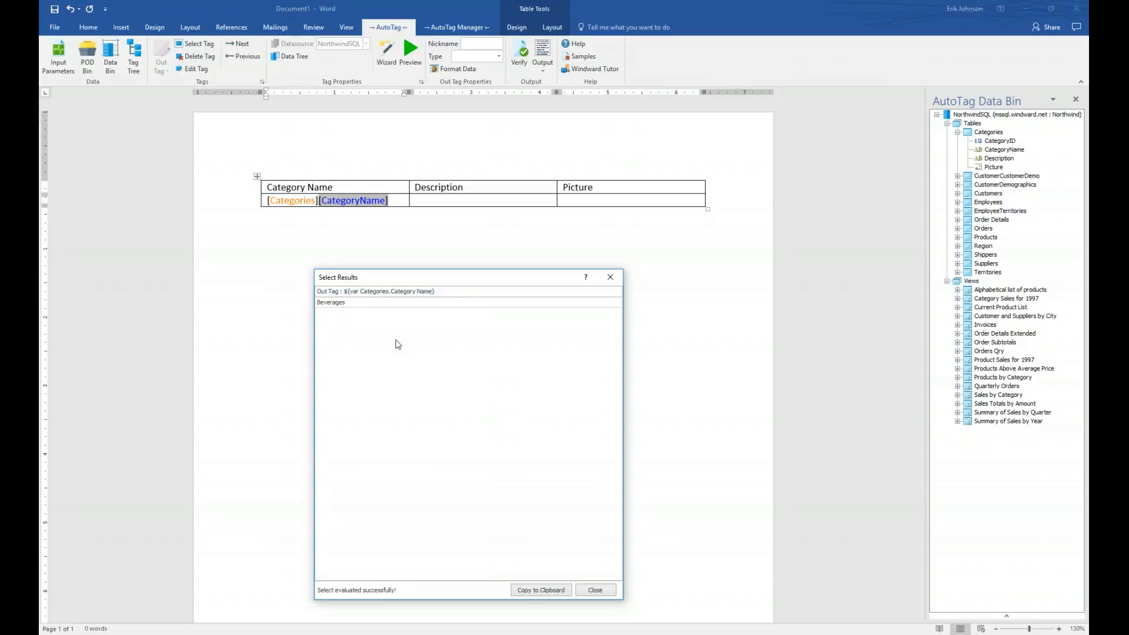
left_click(595, 589)
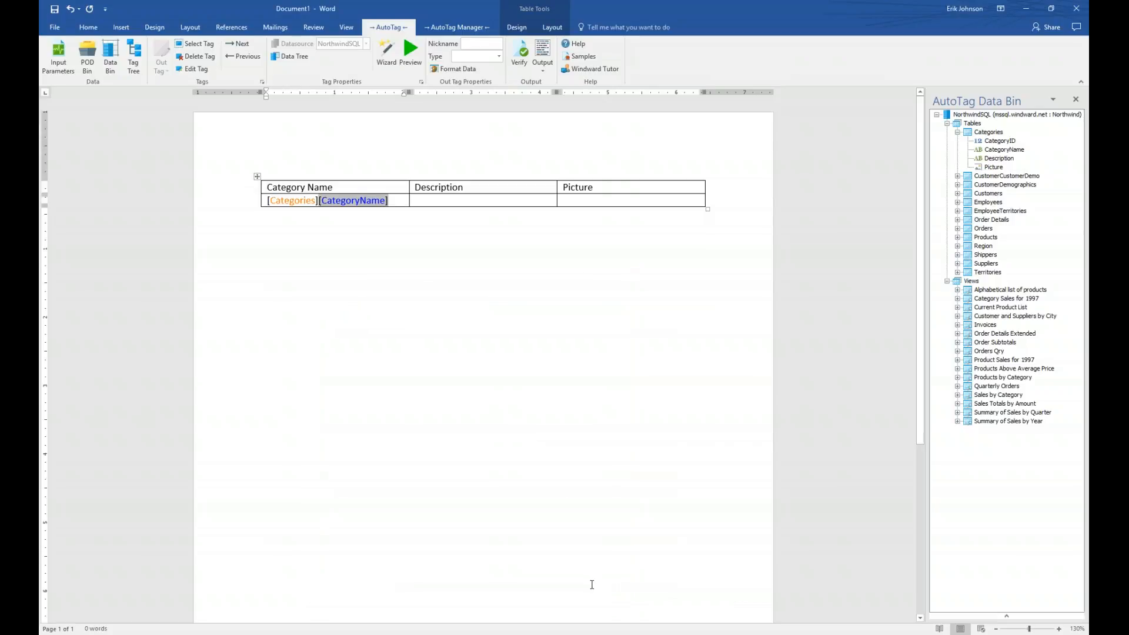
left_click(443, 201)
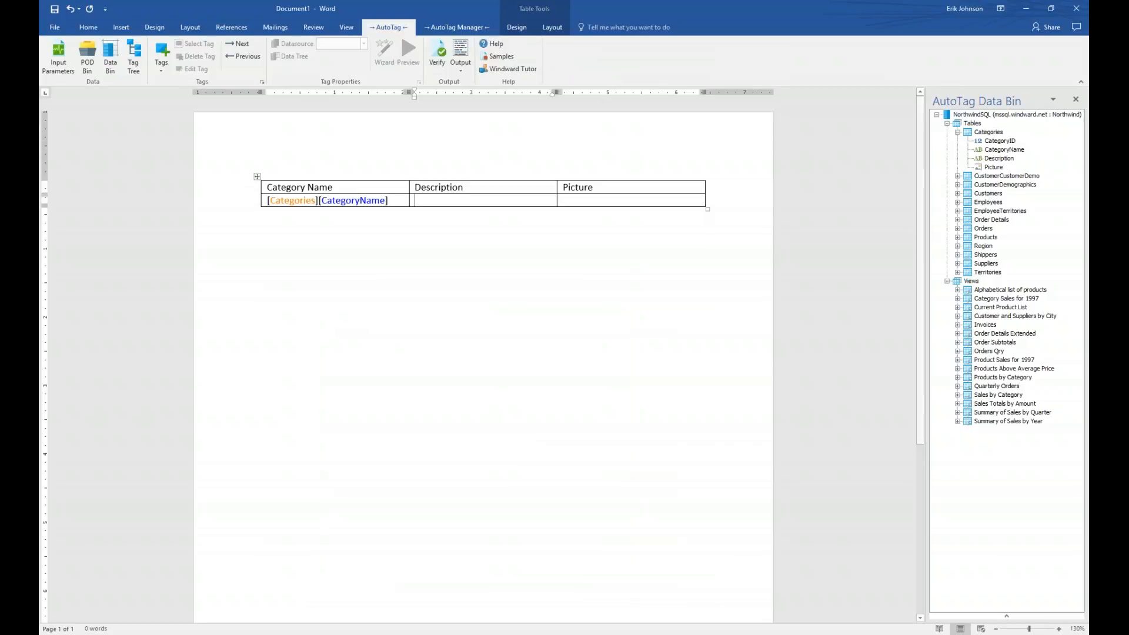
- Add an out tag in the Description cell bound to the Description field
left_click(162, 59)
left_click(179, 87)
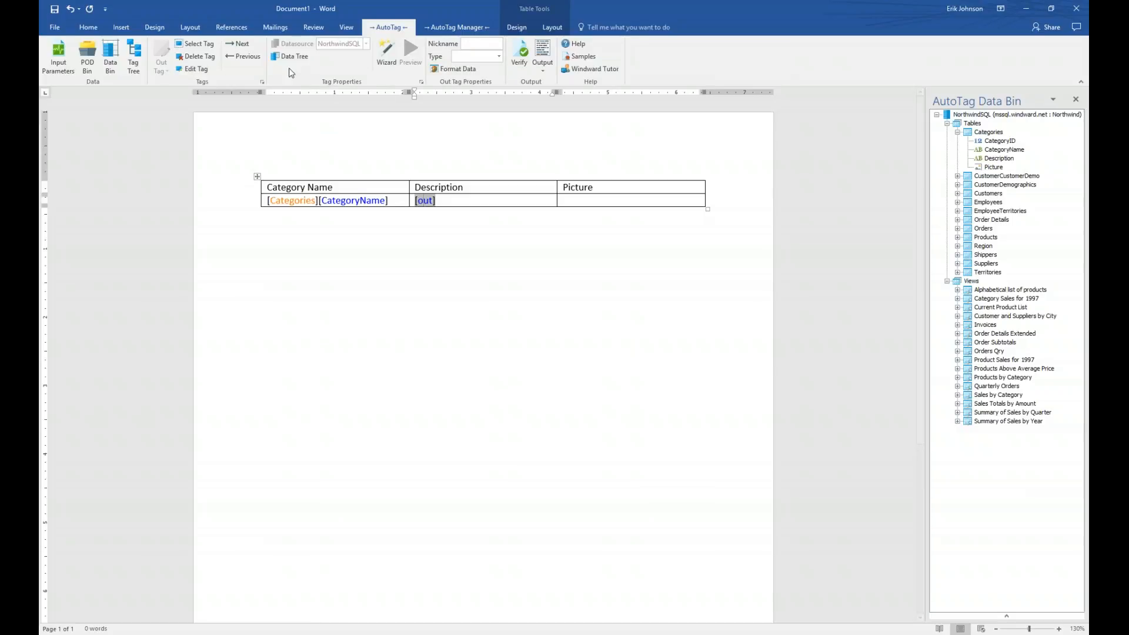
left_click(296, 57)
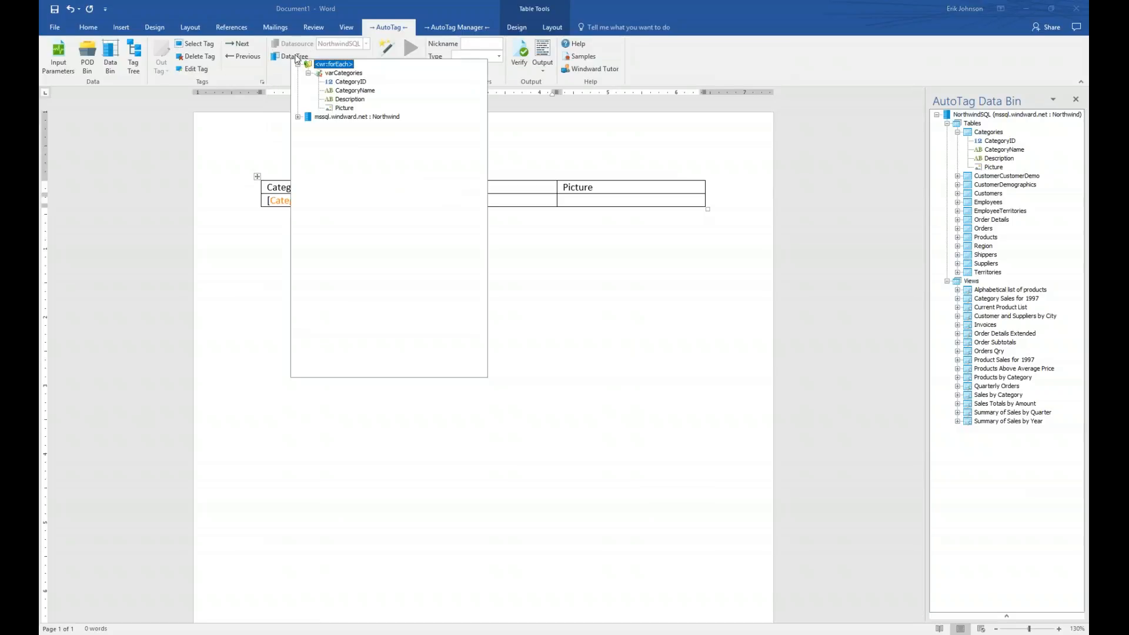
left_click(354, 100)
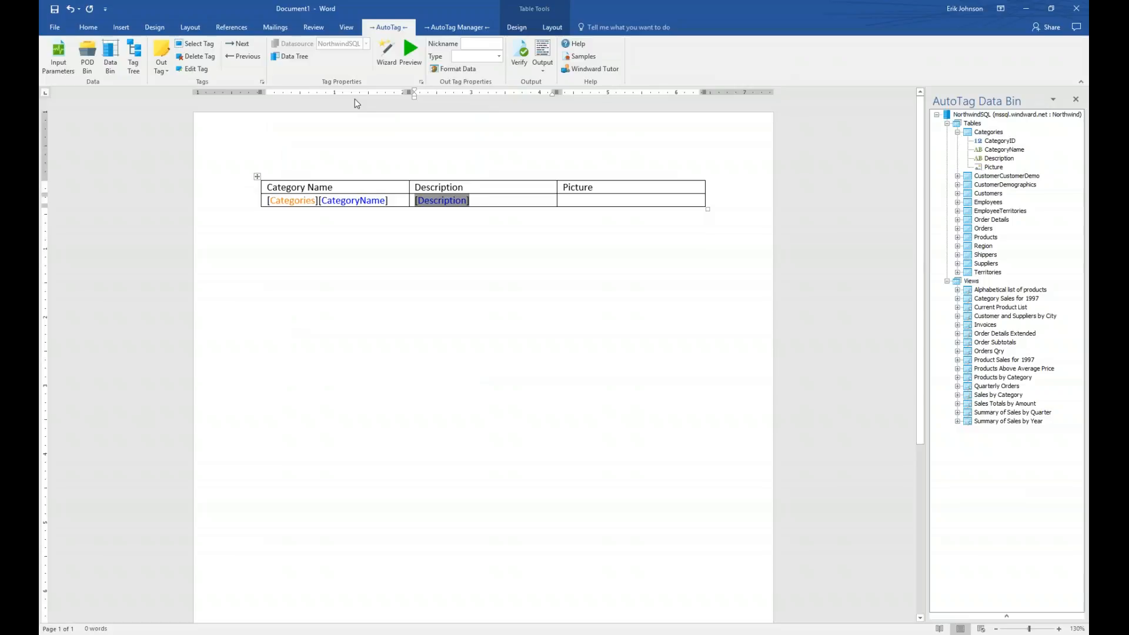
- Add an out tag in the Picture cell bound to the Picture field
left_click(582, 201)
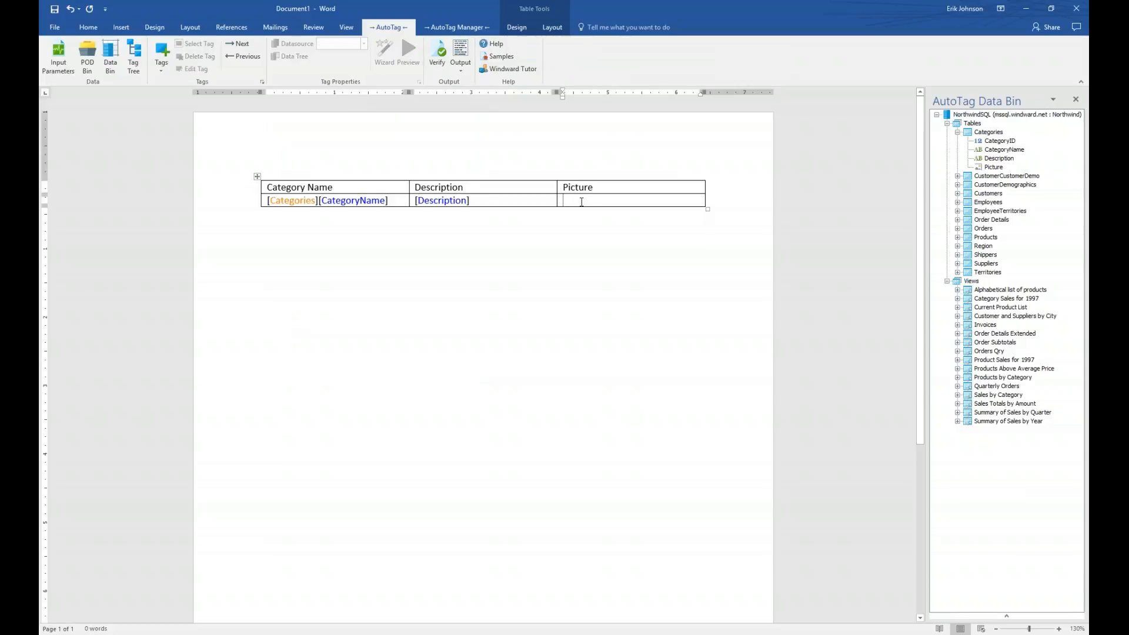
left_click(170, 58)
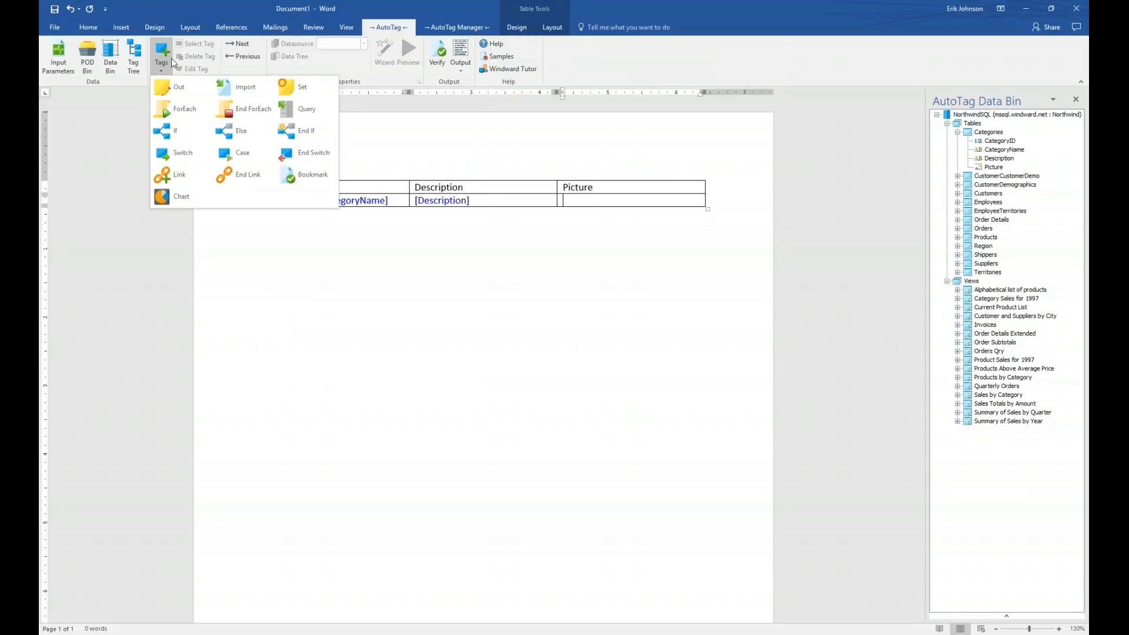
left_click(178, 81)
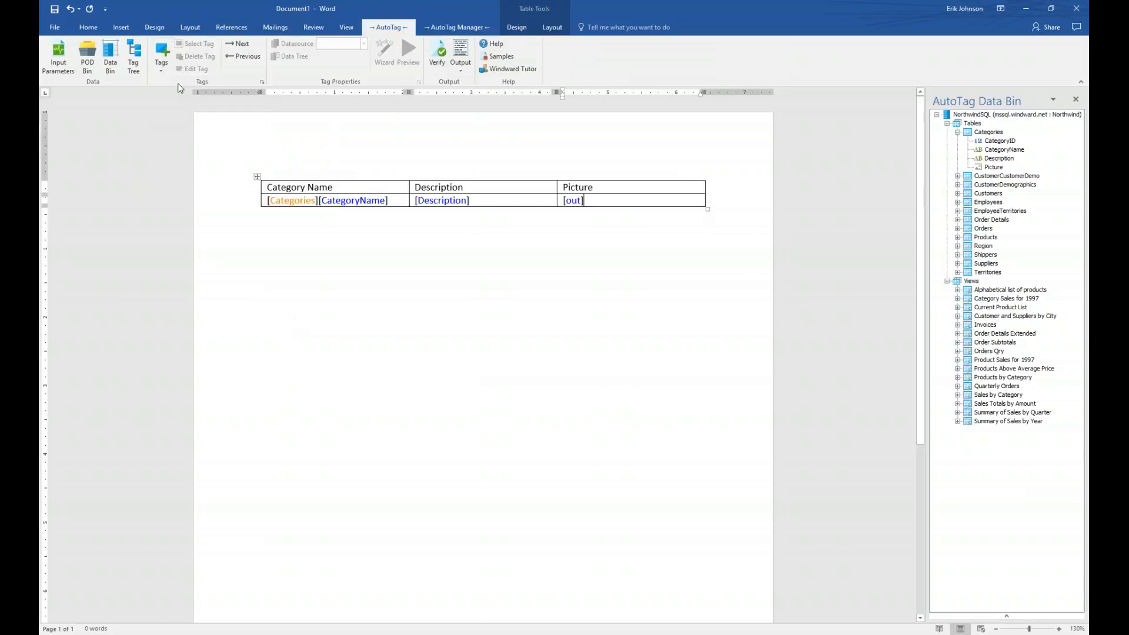
left_click(578, 201)
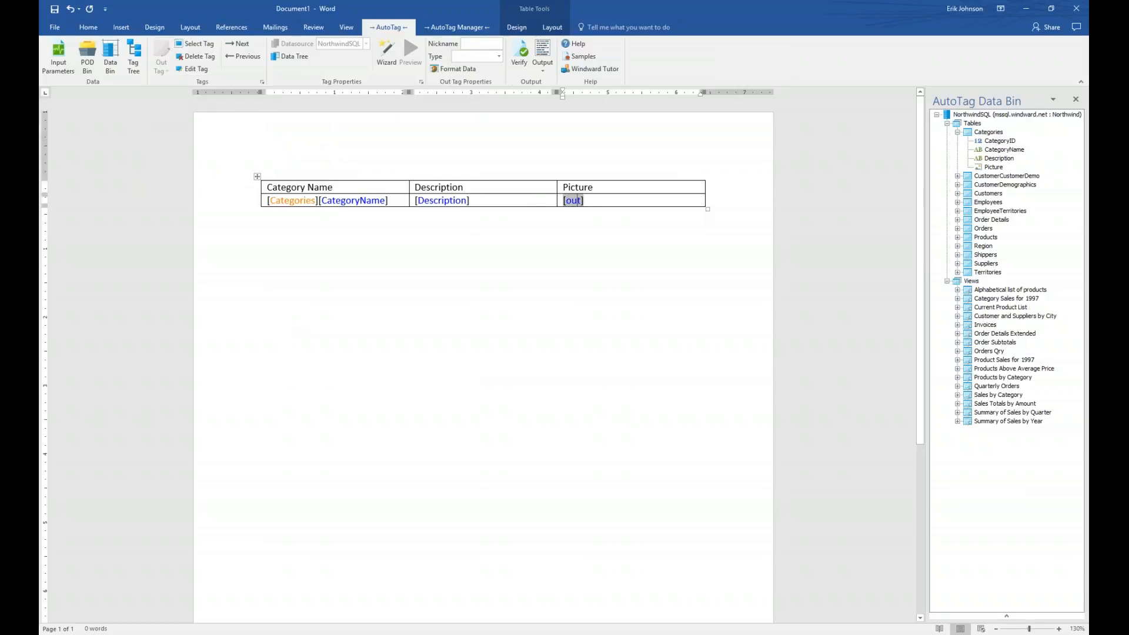
left_click(295, 55)
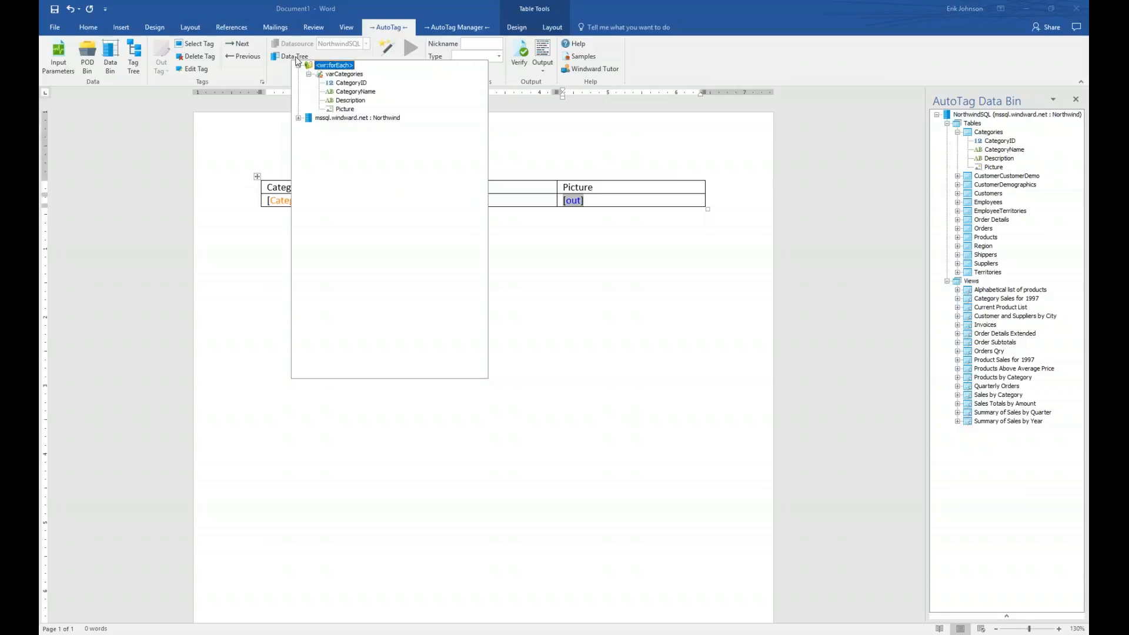
double_click(343, 109)
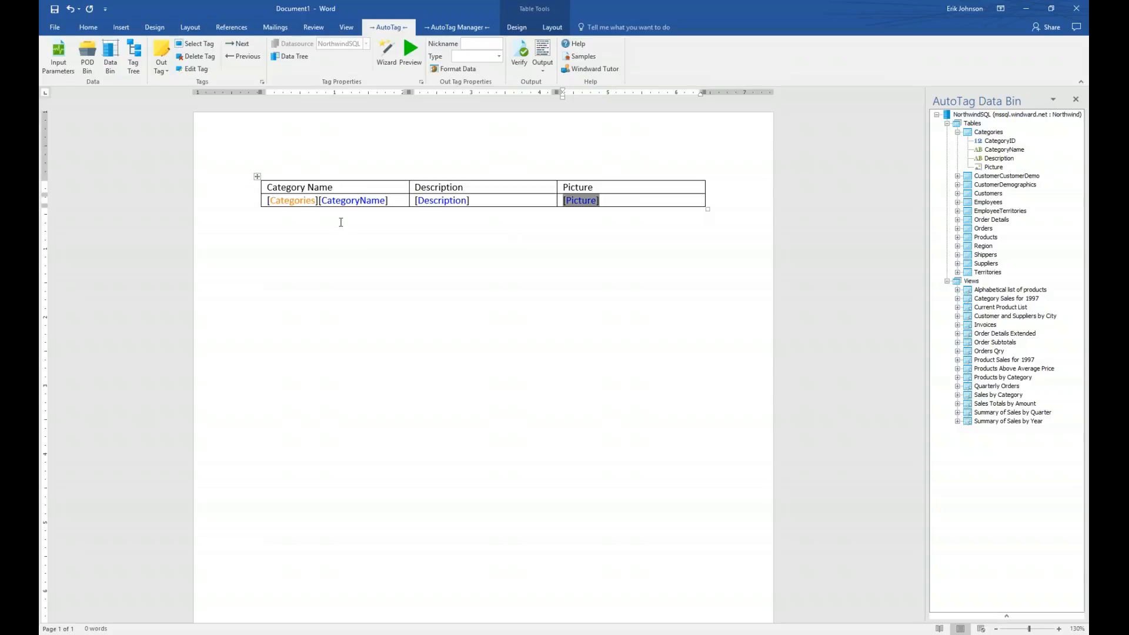
left_click(333, 232)
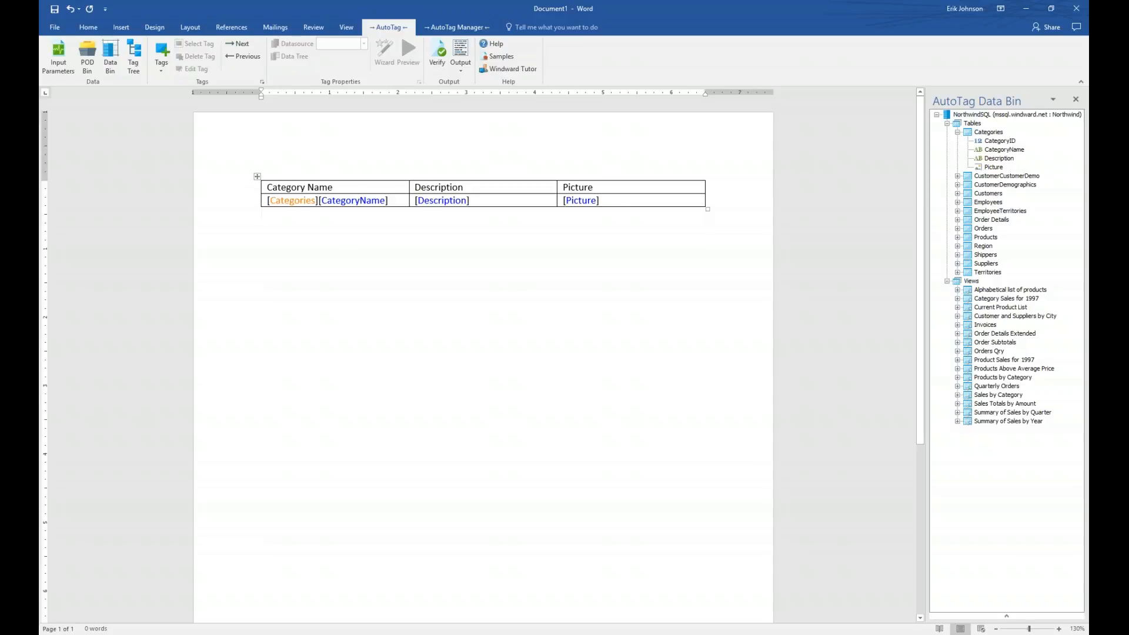
- Add an end-forEach tag below the table to close the Categories loop
left_click(163, 51)
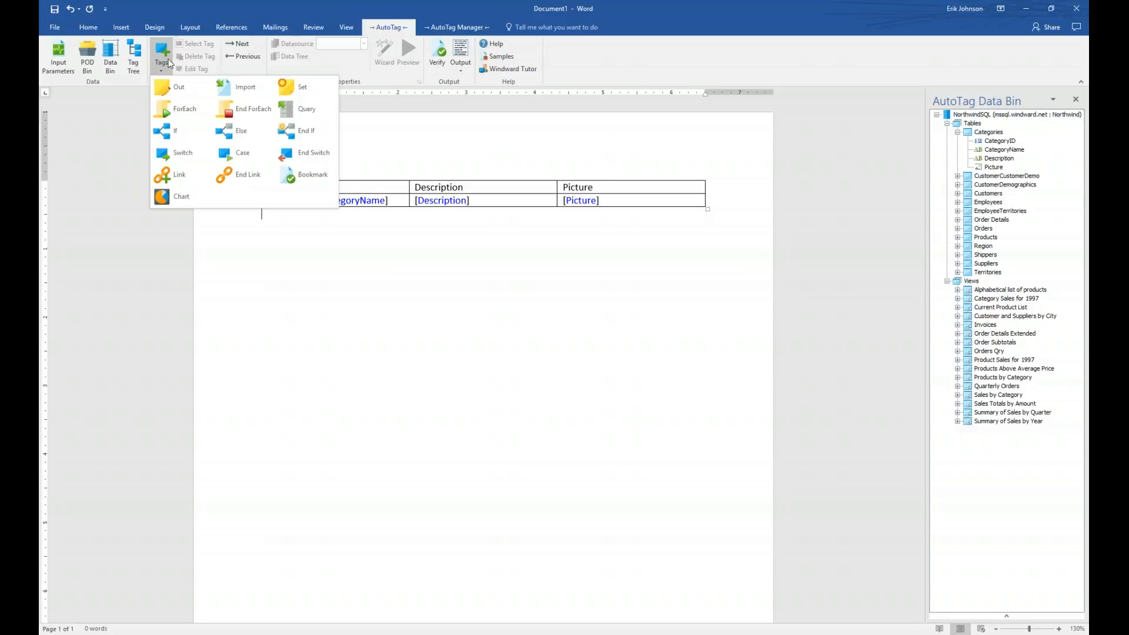
left_click(233, 109)
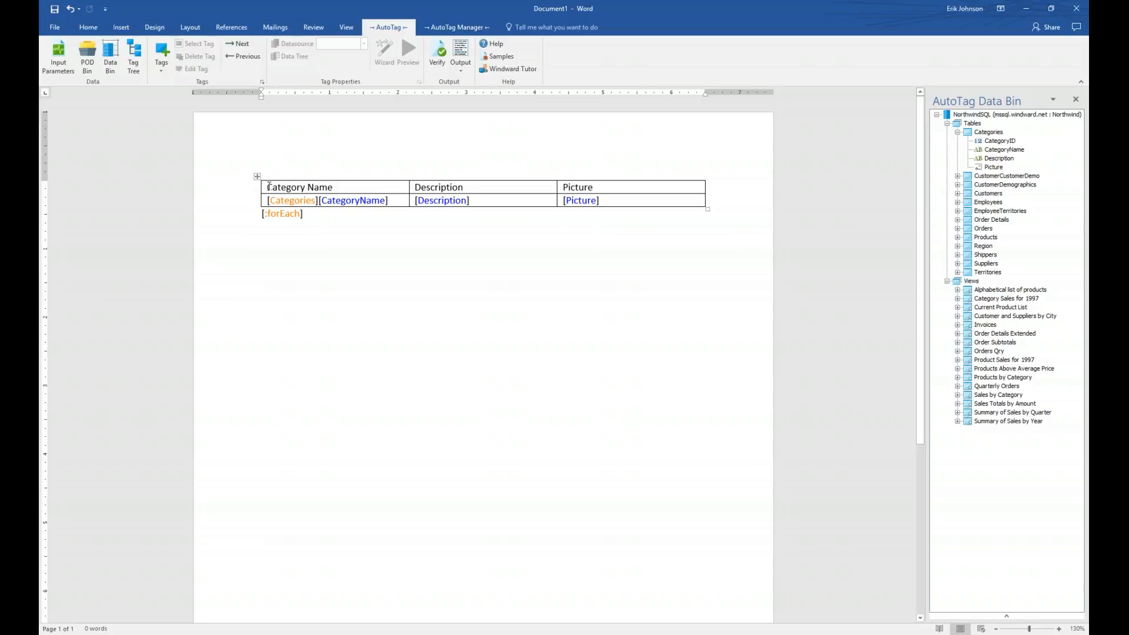
left_click(268, 187)
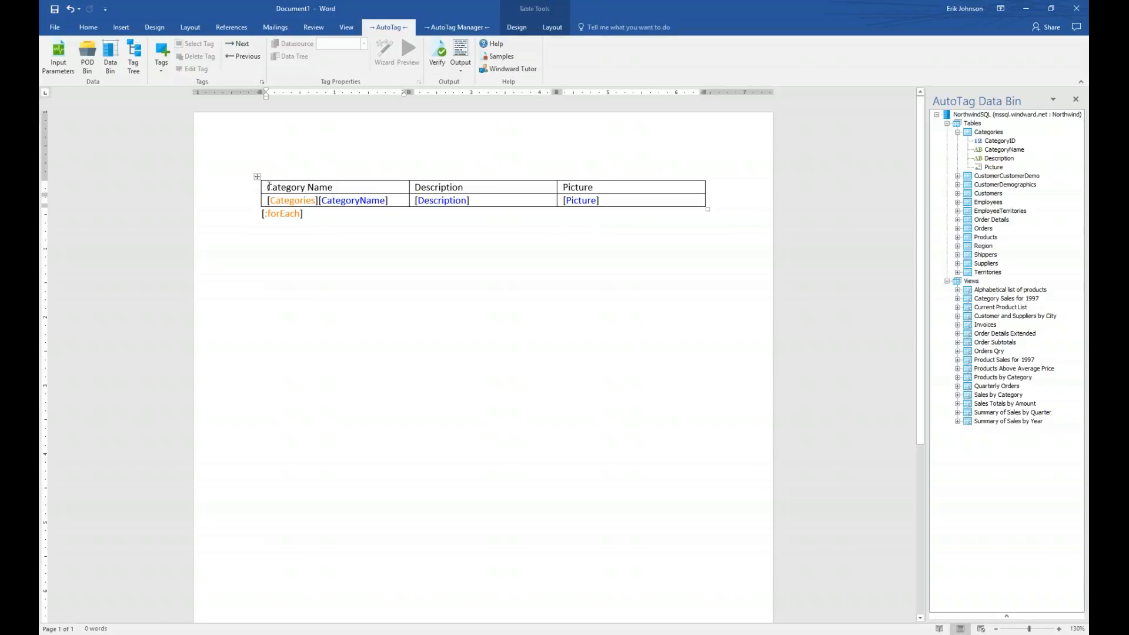
- Turn off First Column and apply the green Grid Table 4 - Accent 6 table style
left_click(517, 28)
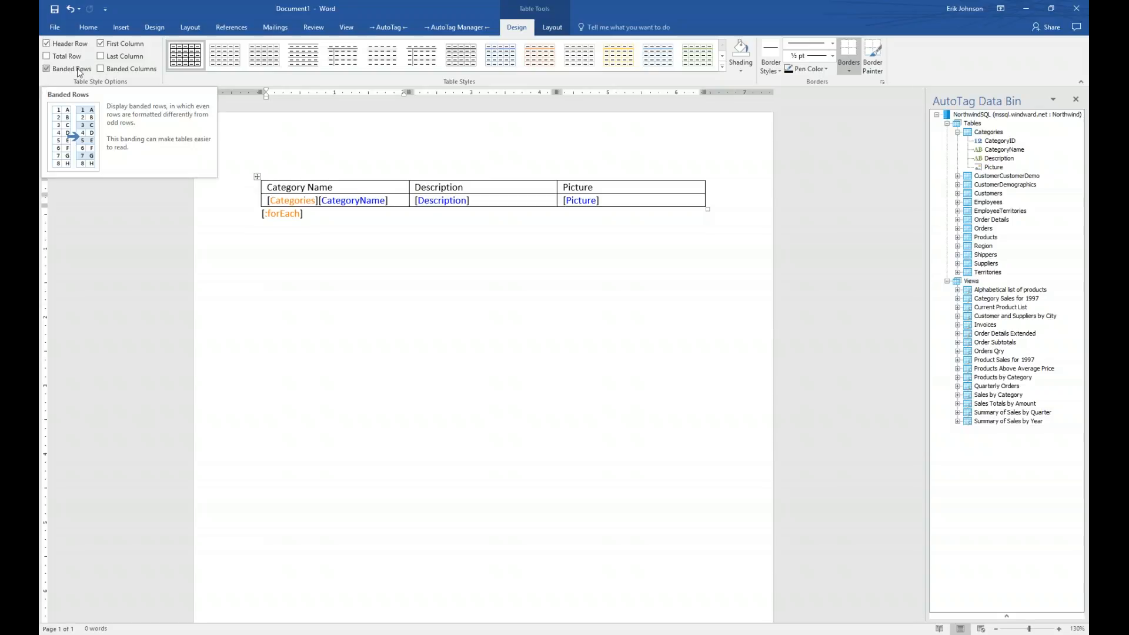
left_click(101, 42)
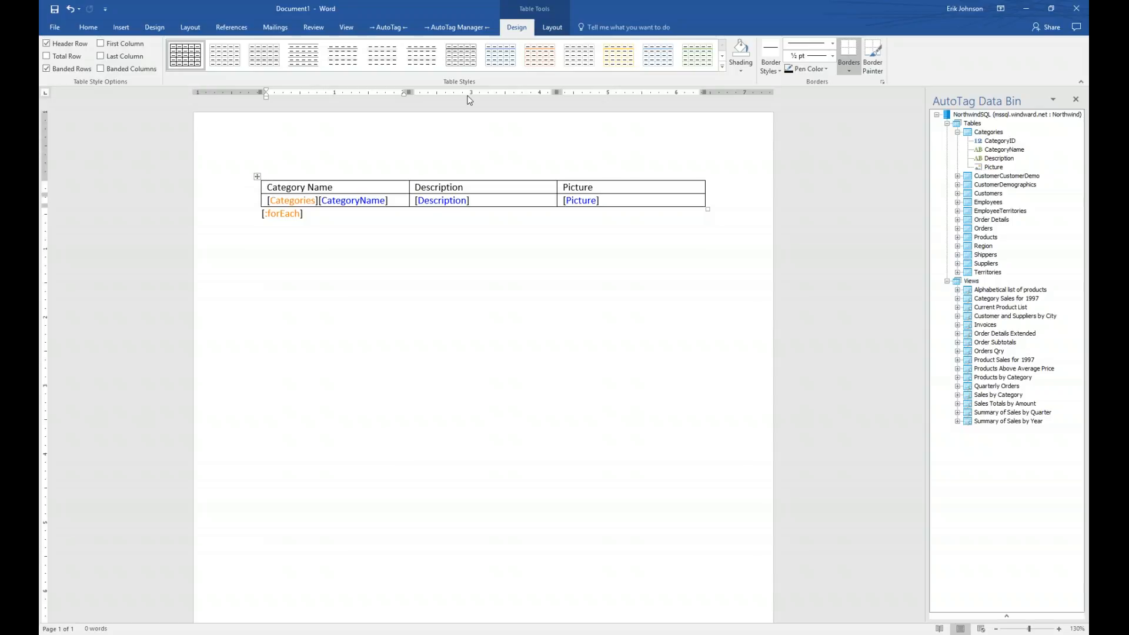
left_click(723, 67)
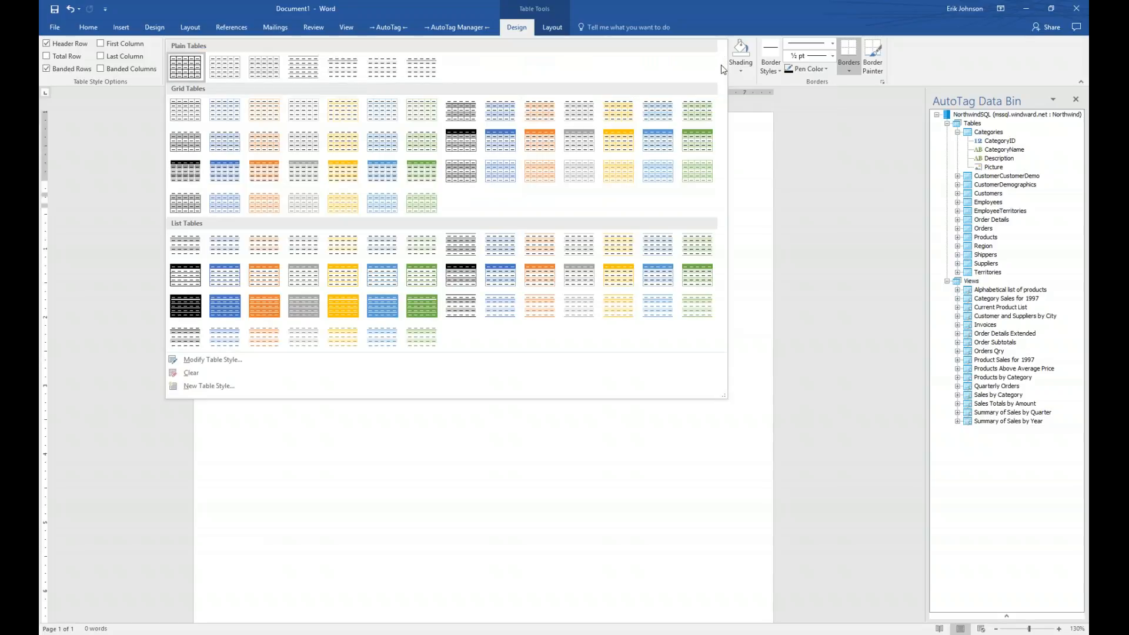
left_click(696, 136)
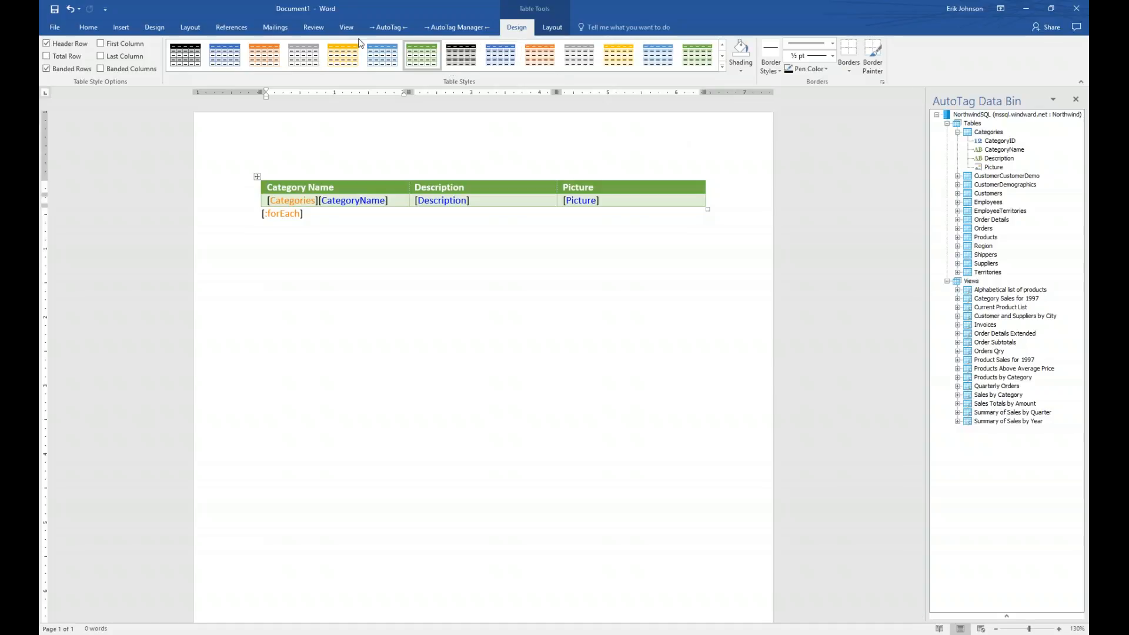
left_click(389, 27)
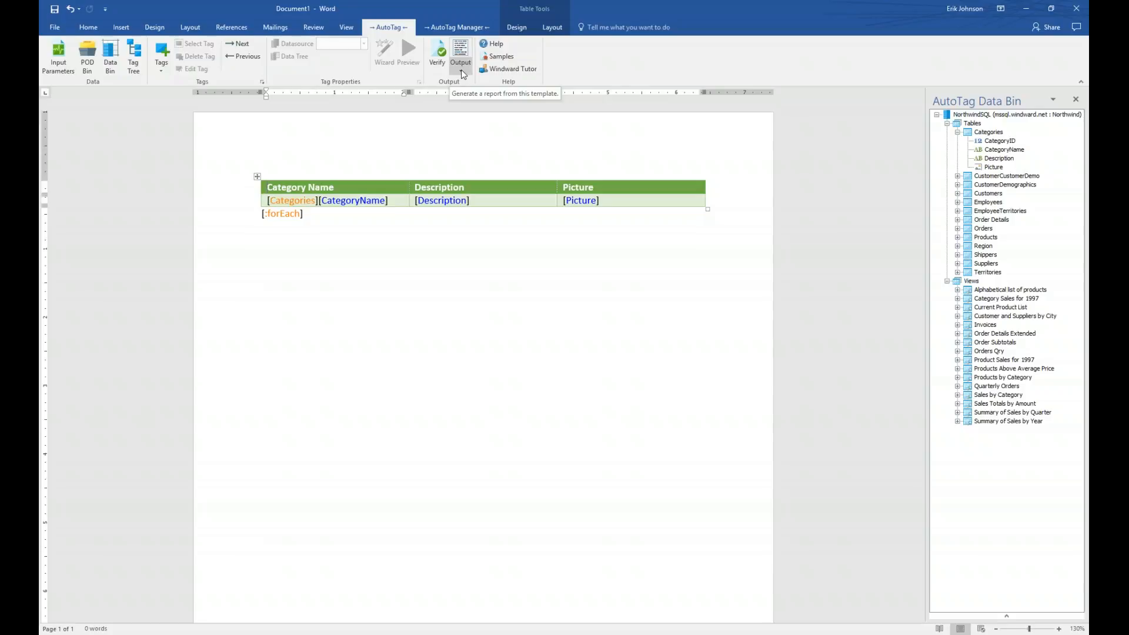
- Generate a DOCX report, first saving the template to the Desktop as Category Name.docx
left_click(460, 69)
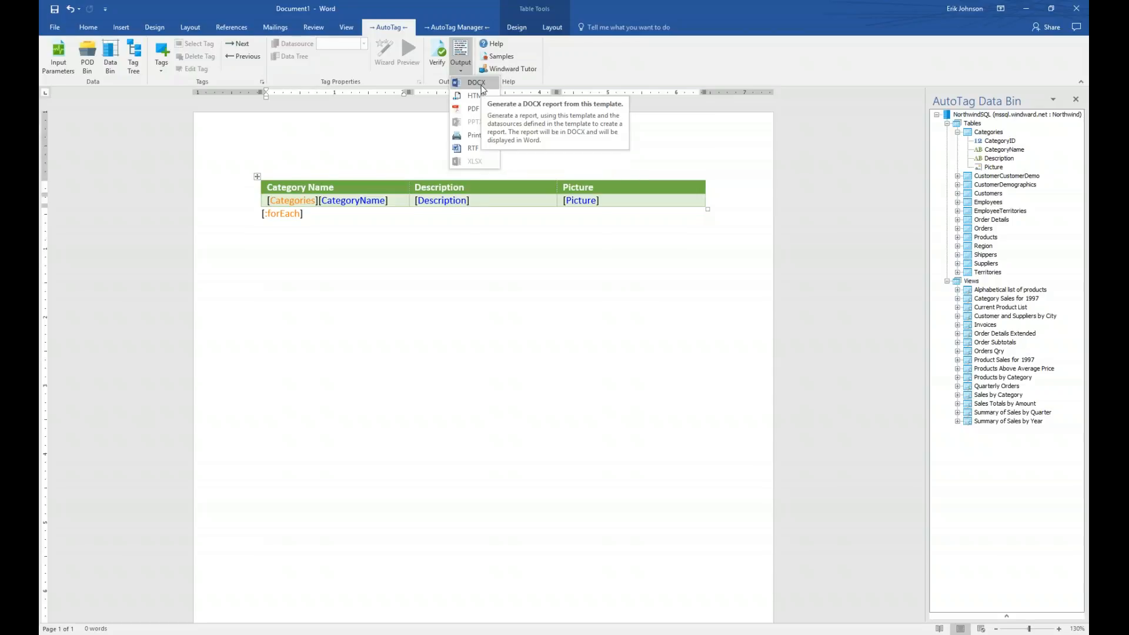
left_click(481, 88)
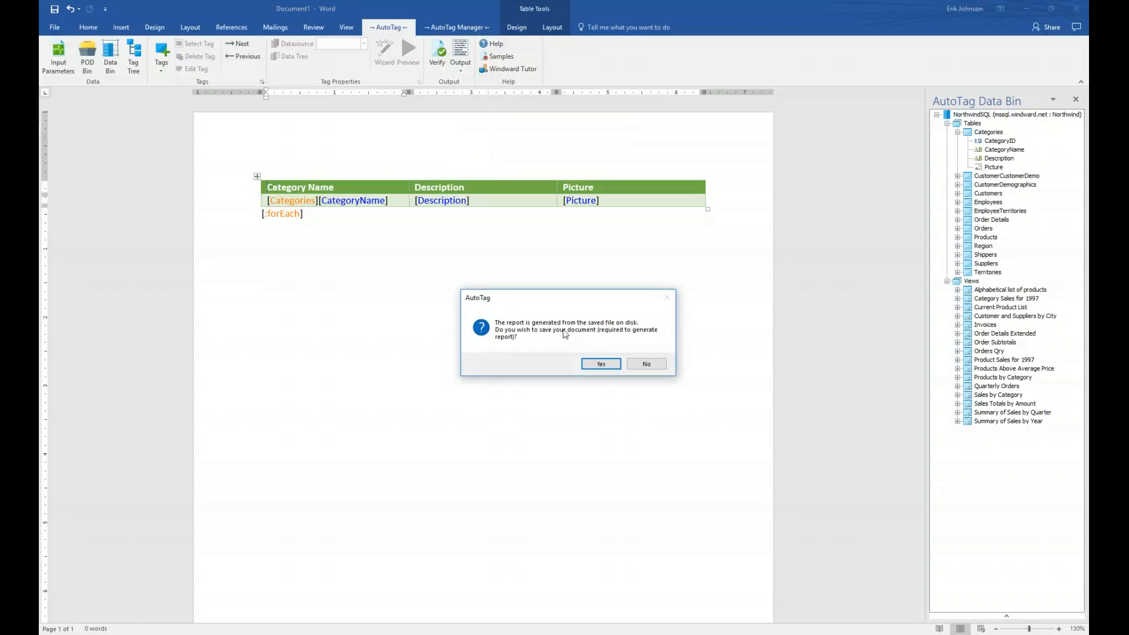
left_click(601, 365)
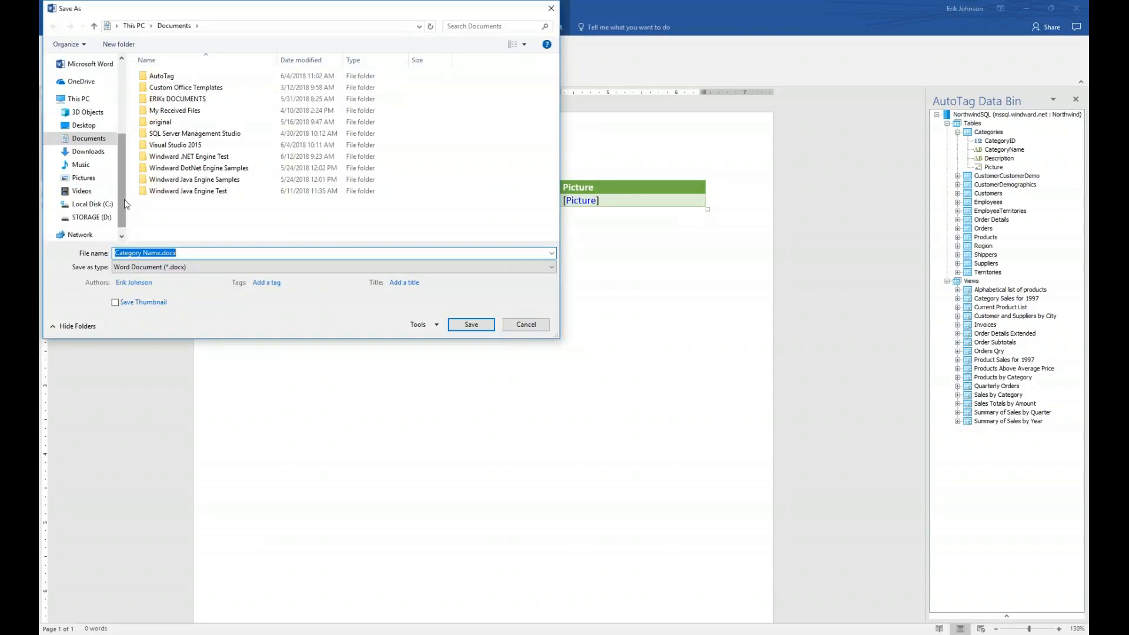
scroll(90, 160, "up", 1)
left_click(84, 152)
left_click(471, 323)
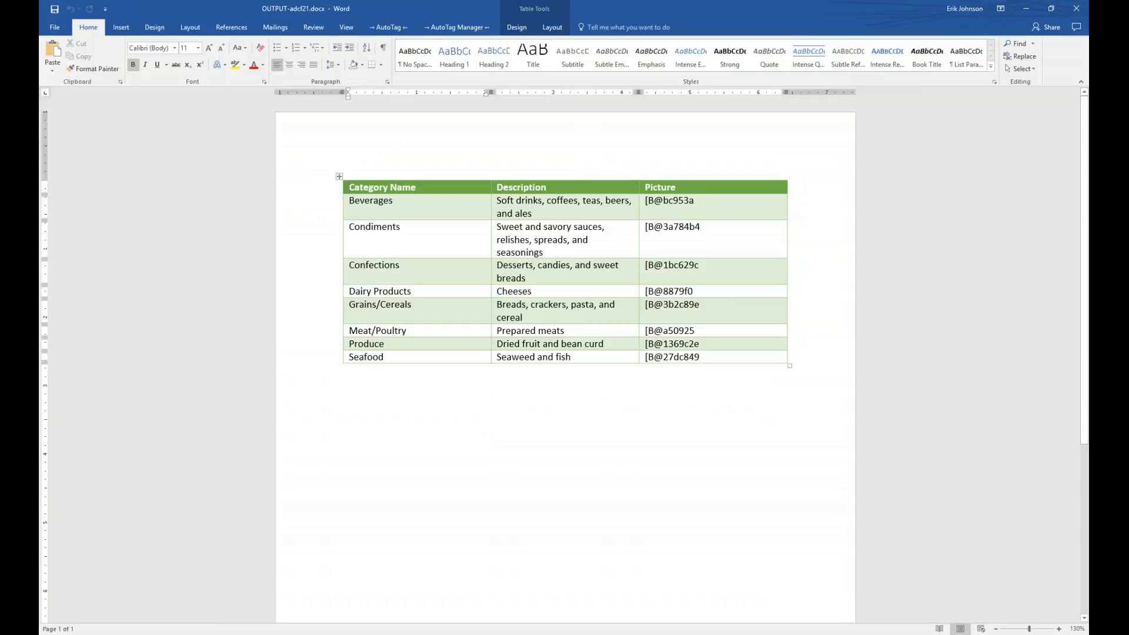
- Dock report and template side by side, then close the Data Bin and report and maximize the template
key("super+Right")
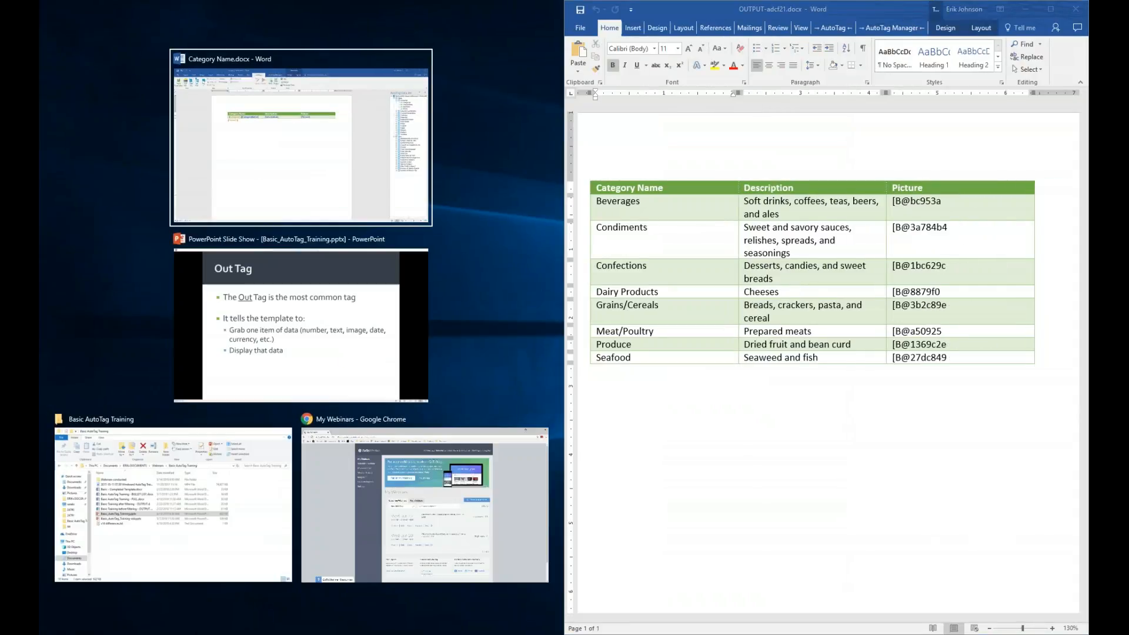
key("Return")
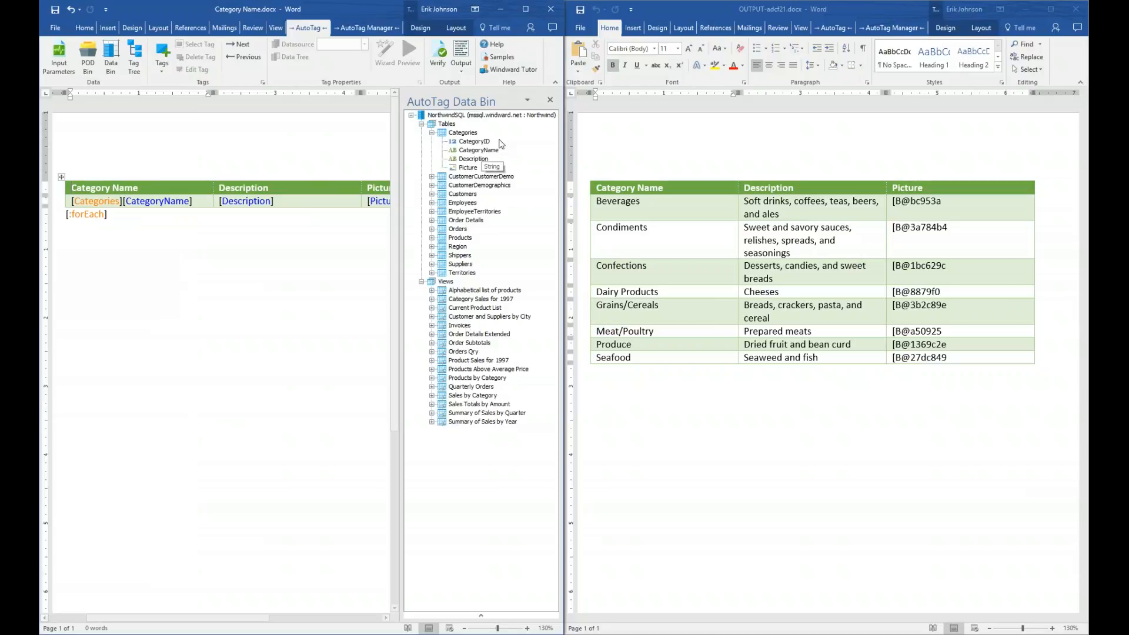
left_click(550, 101)
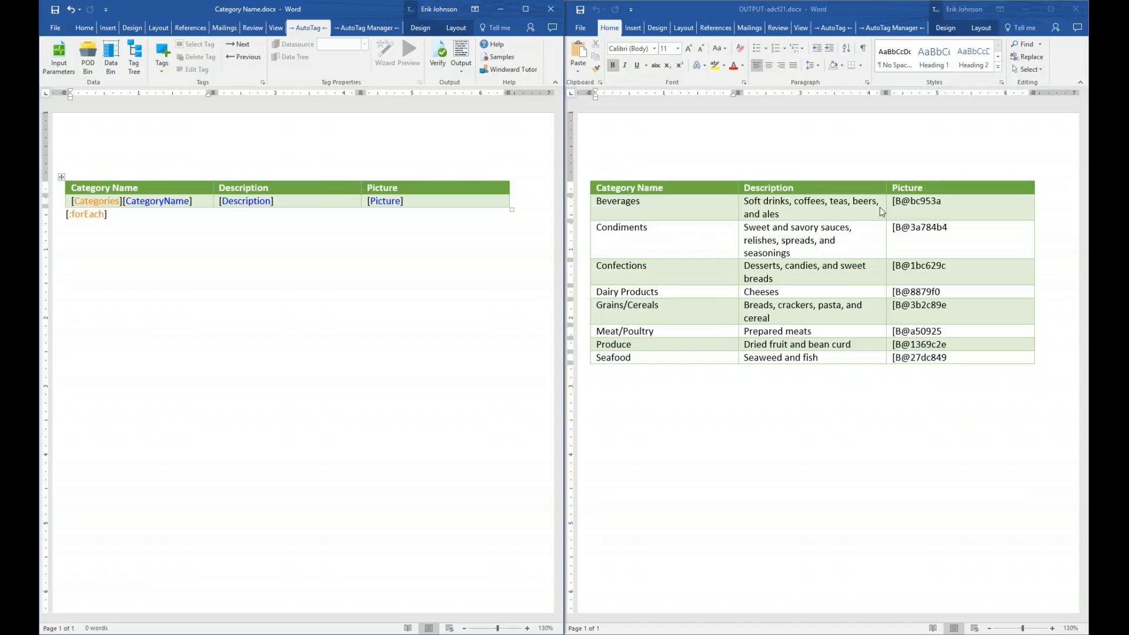
left_click(1077, 9)
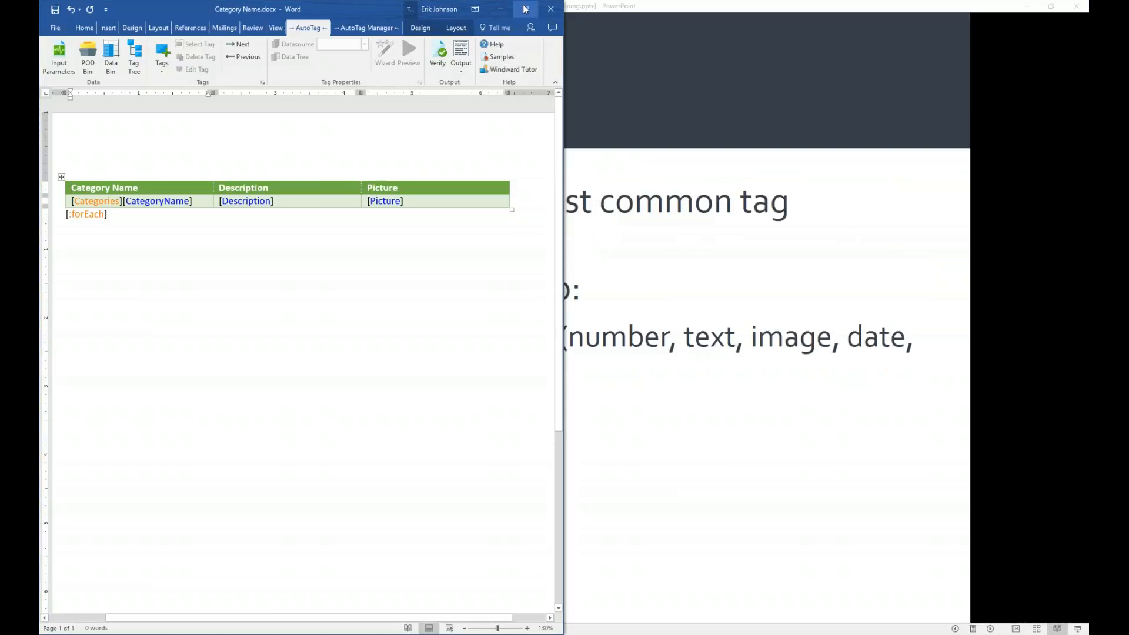
left_click(524, 9)
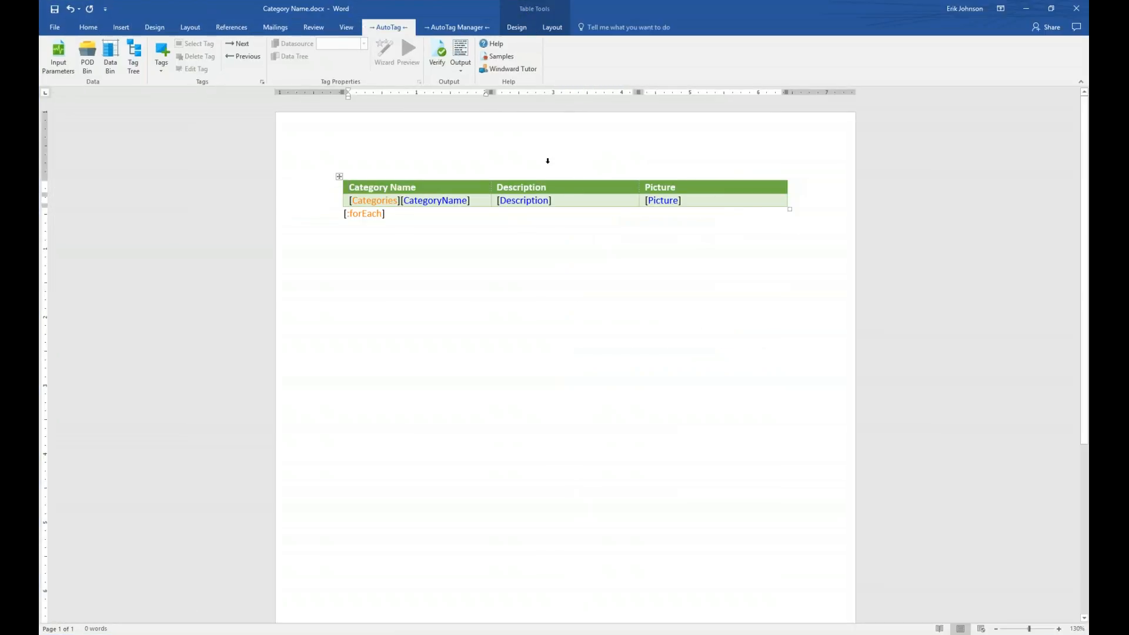
- Set the Picture tag's output type to BITMAP, sized by specified width
left_click(664, 200)
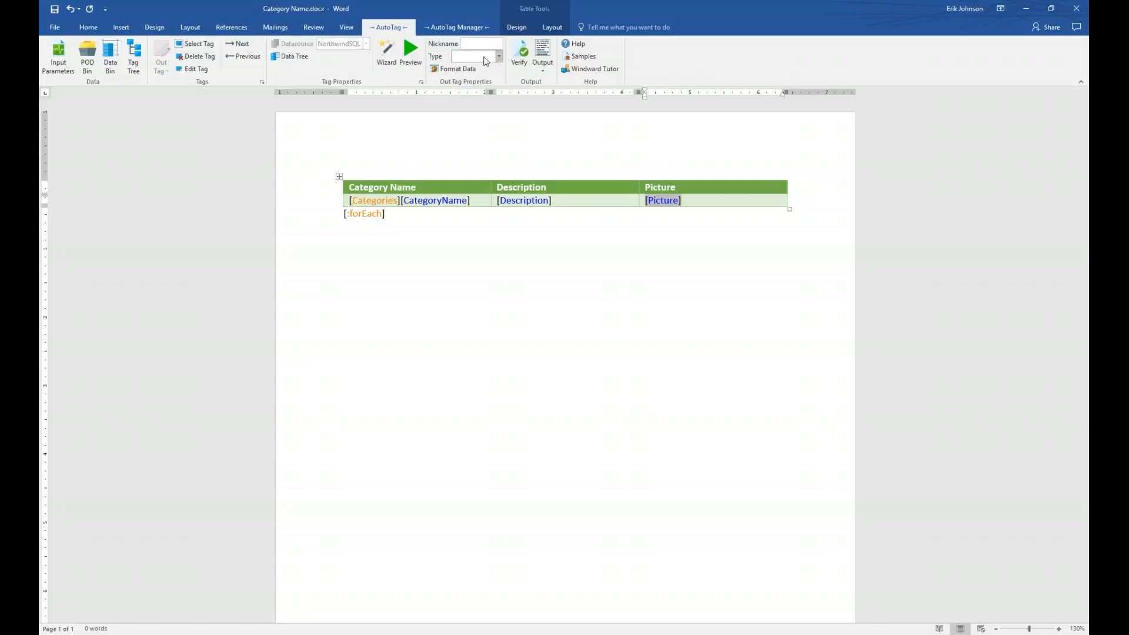
left_click(499, 56)
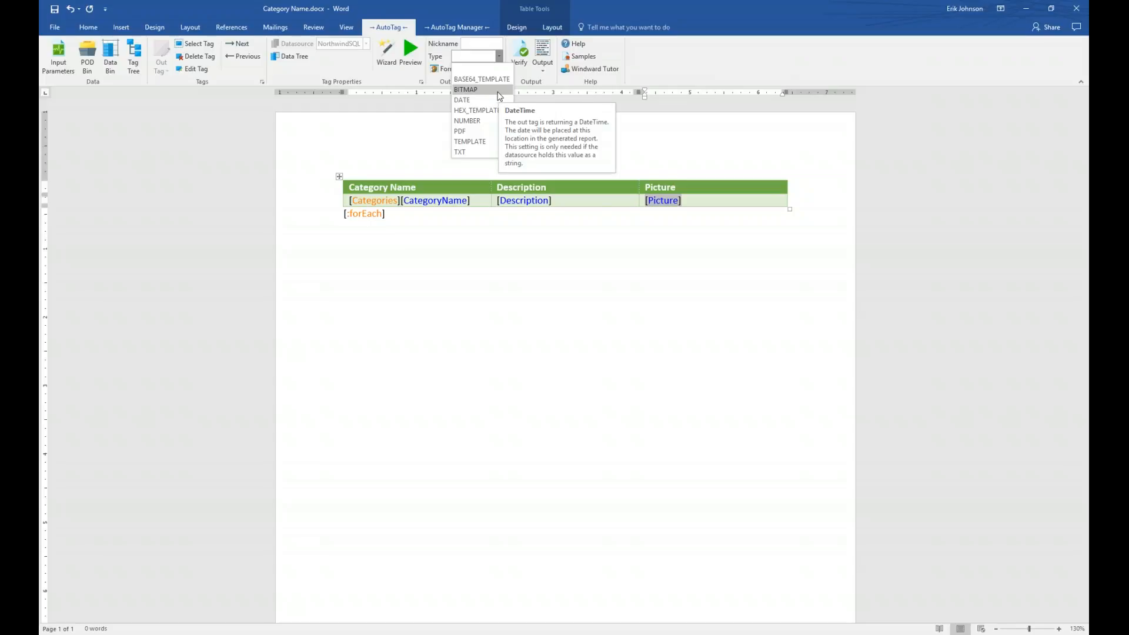
left_click(499, 97)
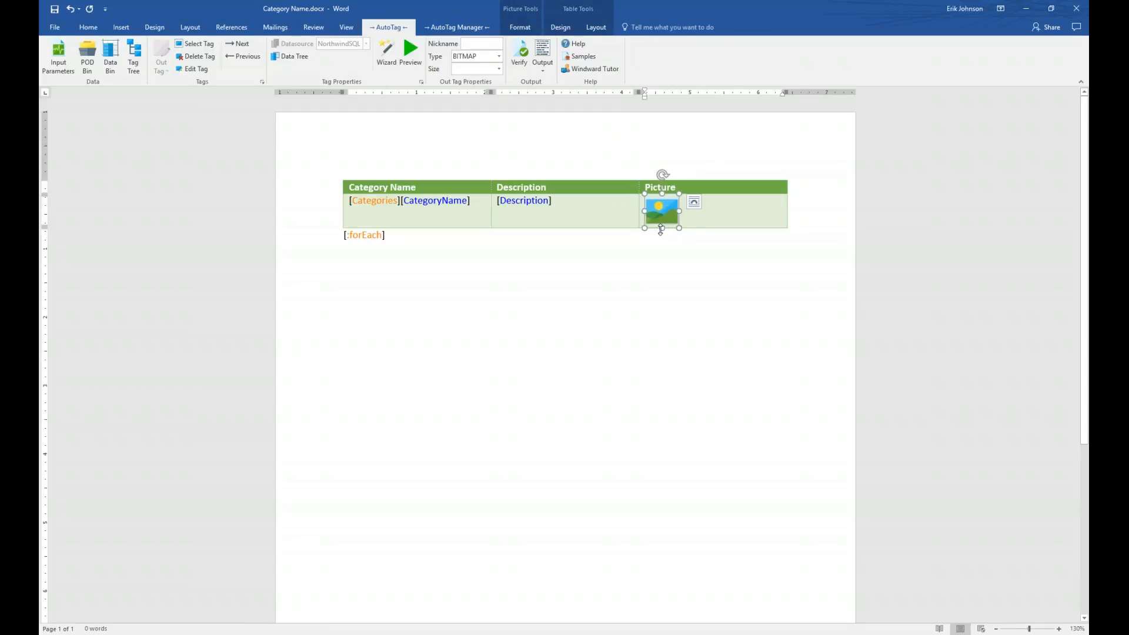
left_click(498, 69)
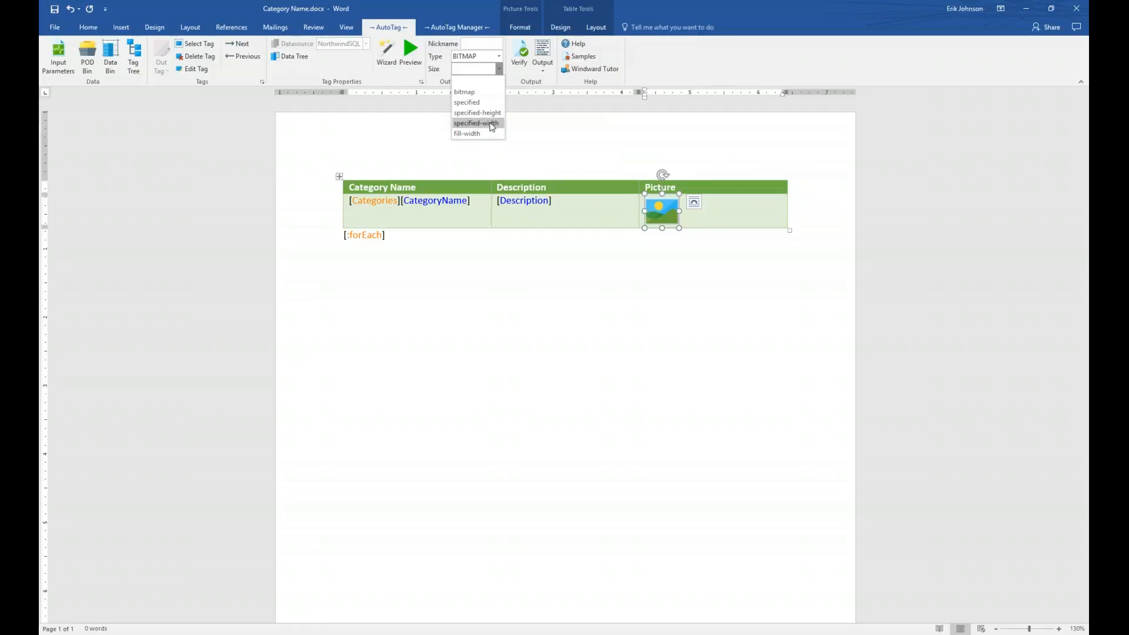
left_click(492, 124)
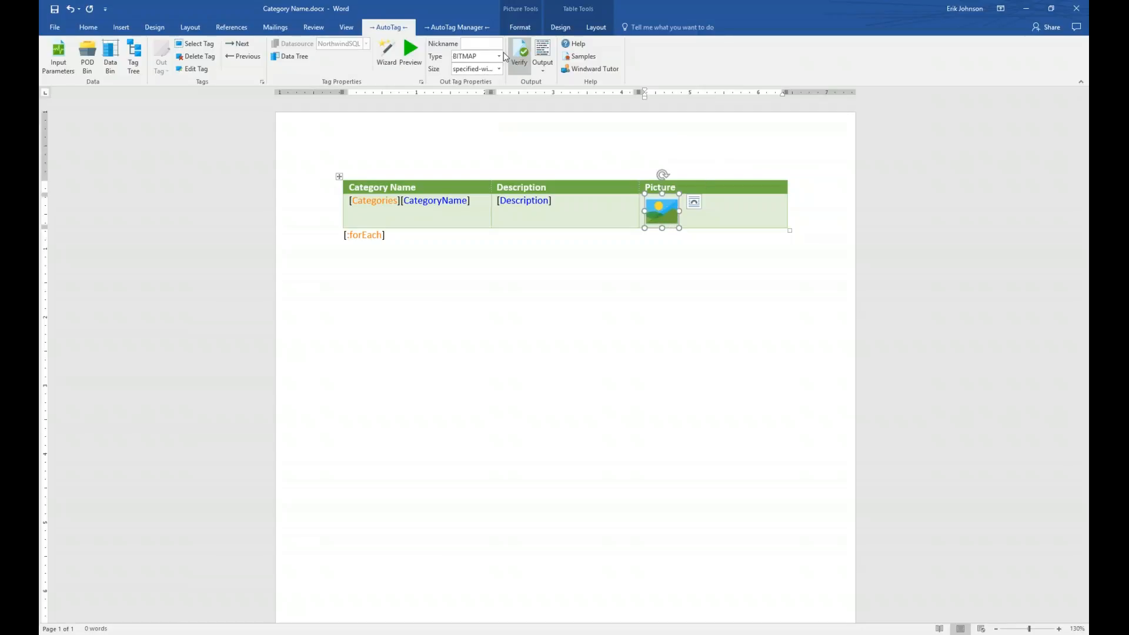
- Preview the Picture tag's result, then close the results window
left_click(413, 51)
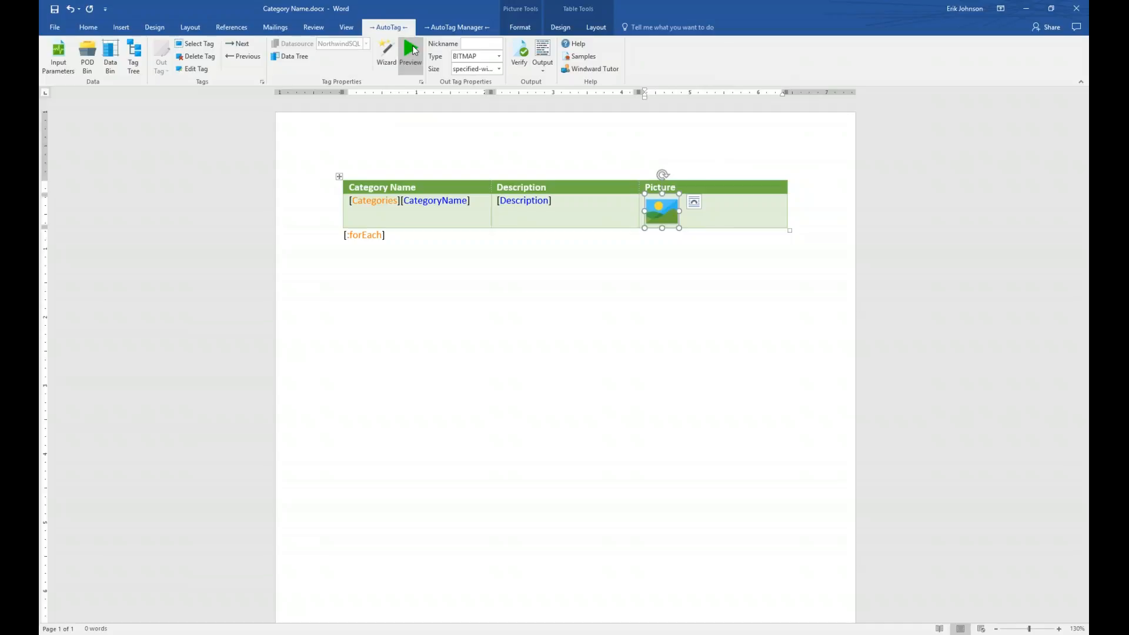
left_click_drag(478, 62, 590, 256)
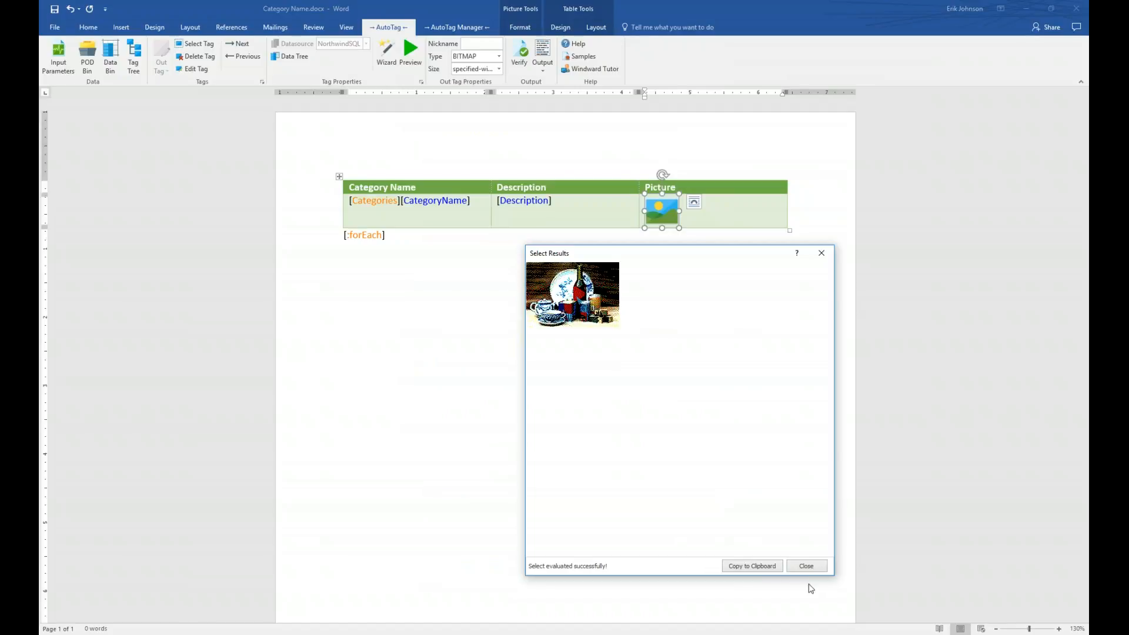
left_click(806, 565)
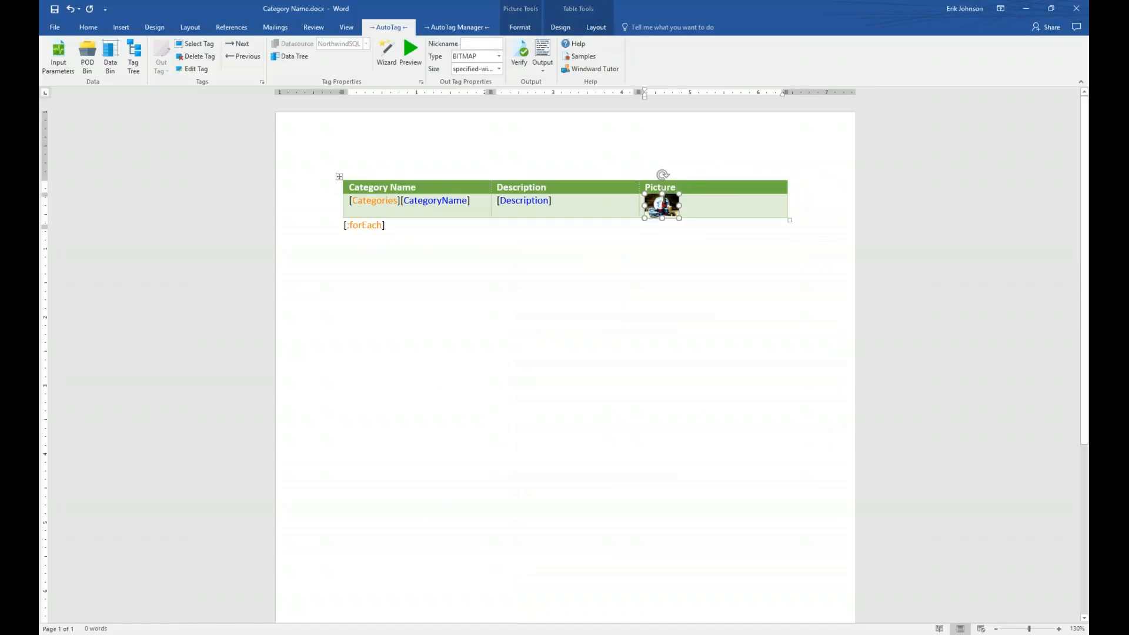
left_click(541, 57)
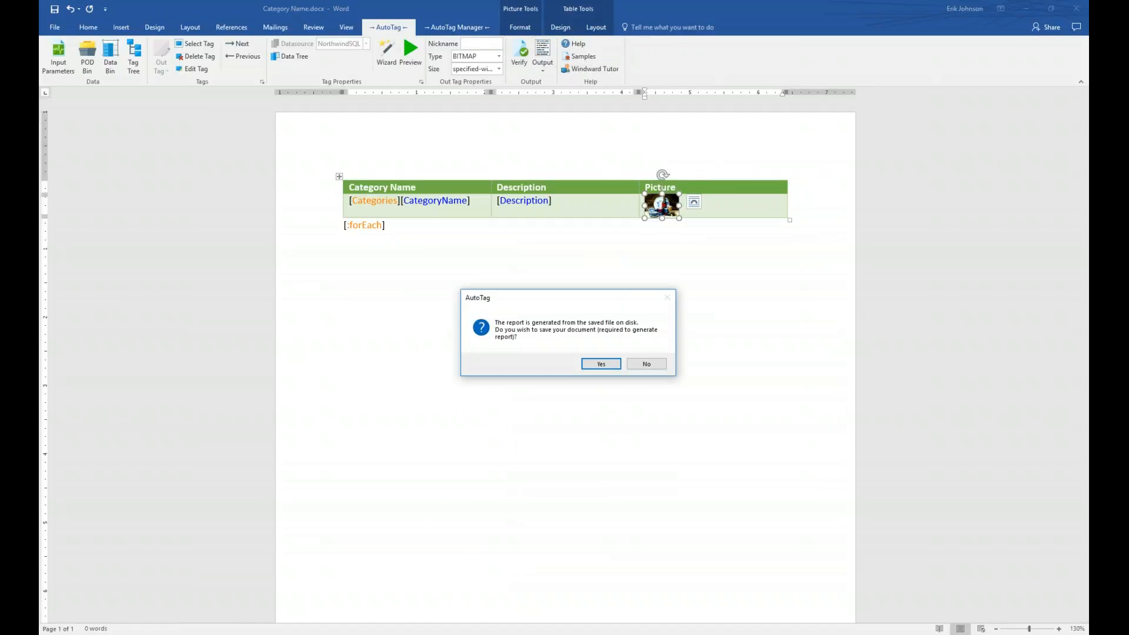
left_click(598, 363)
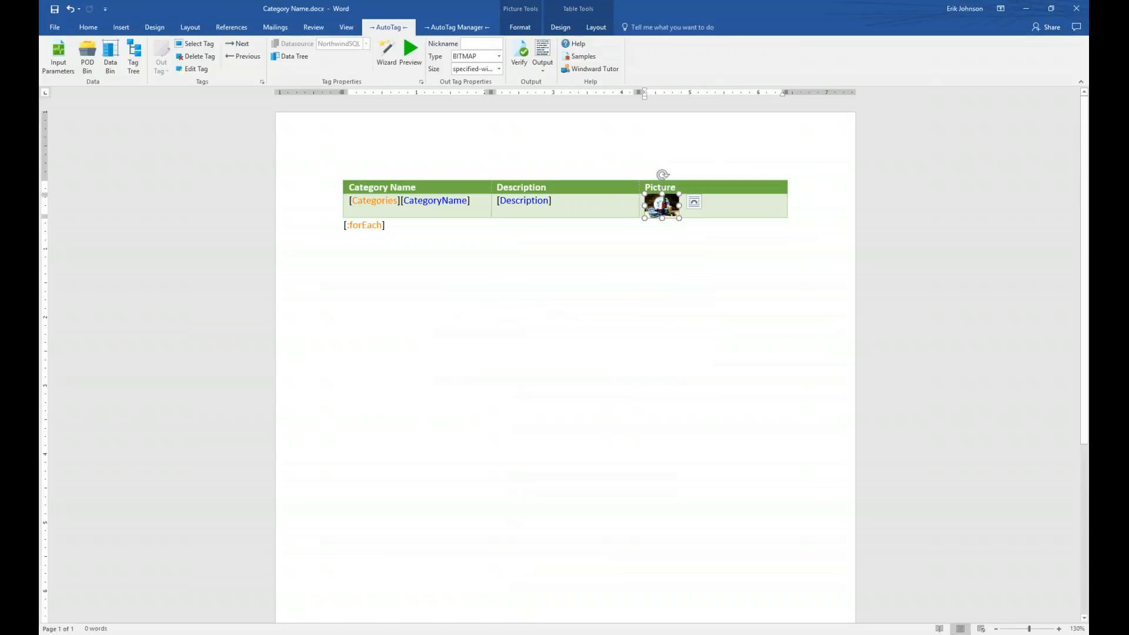
key("super+Right")
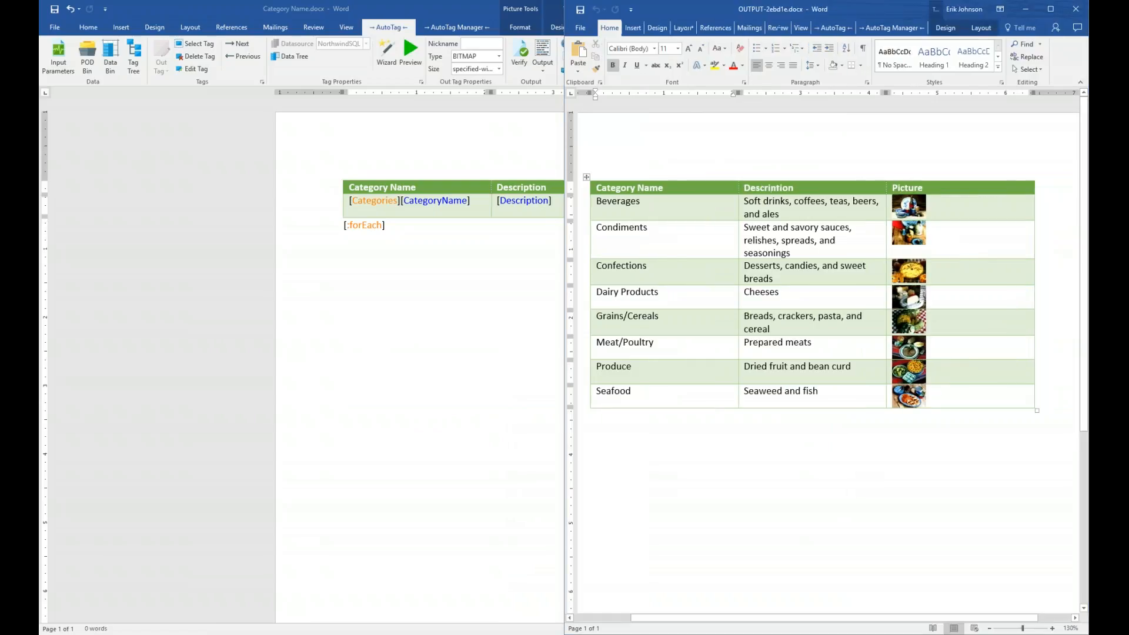
key("Return")
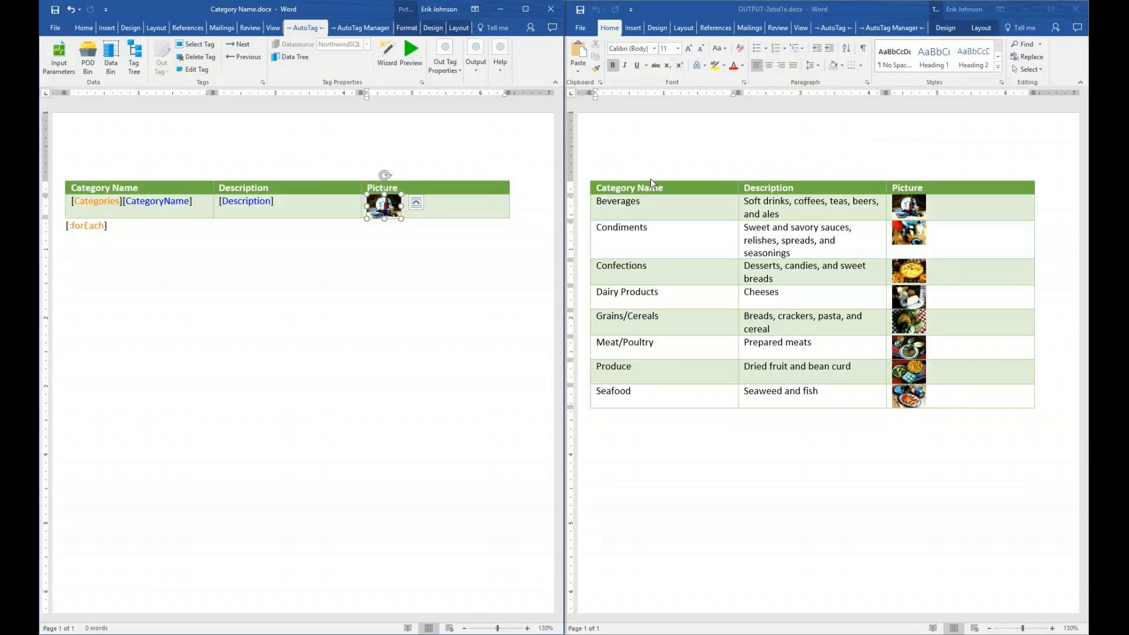
left_click(1076, 9)
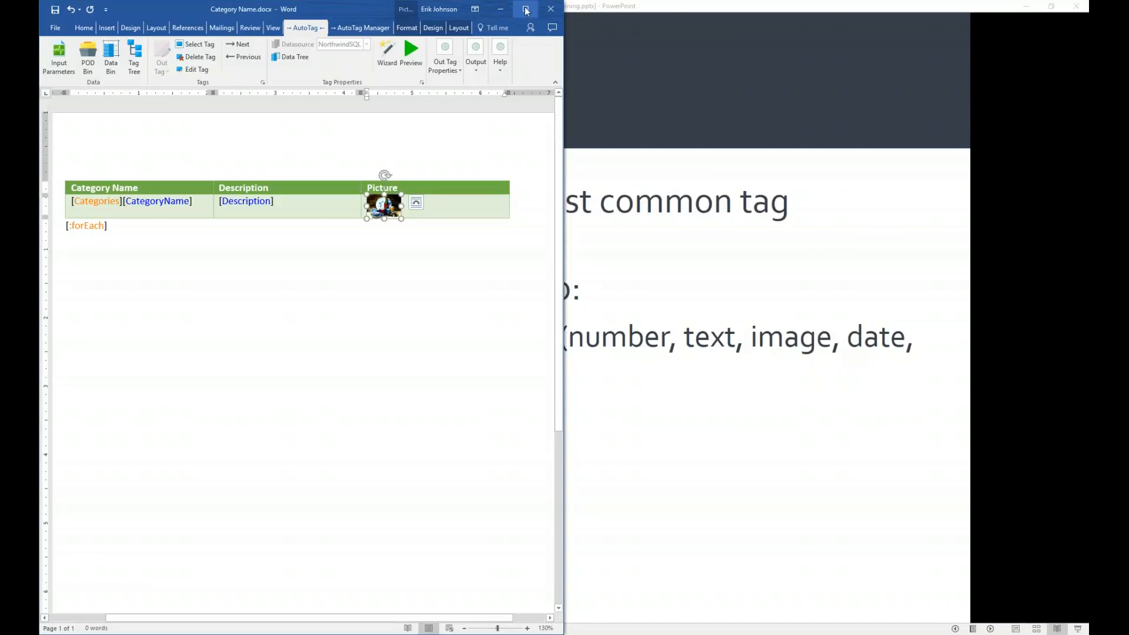
left_click(525, 9)
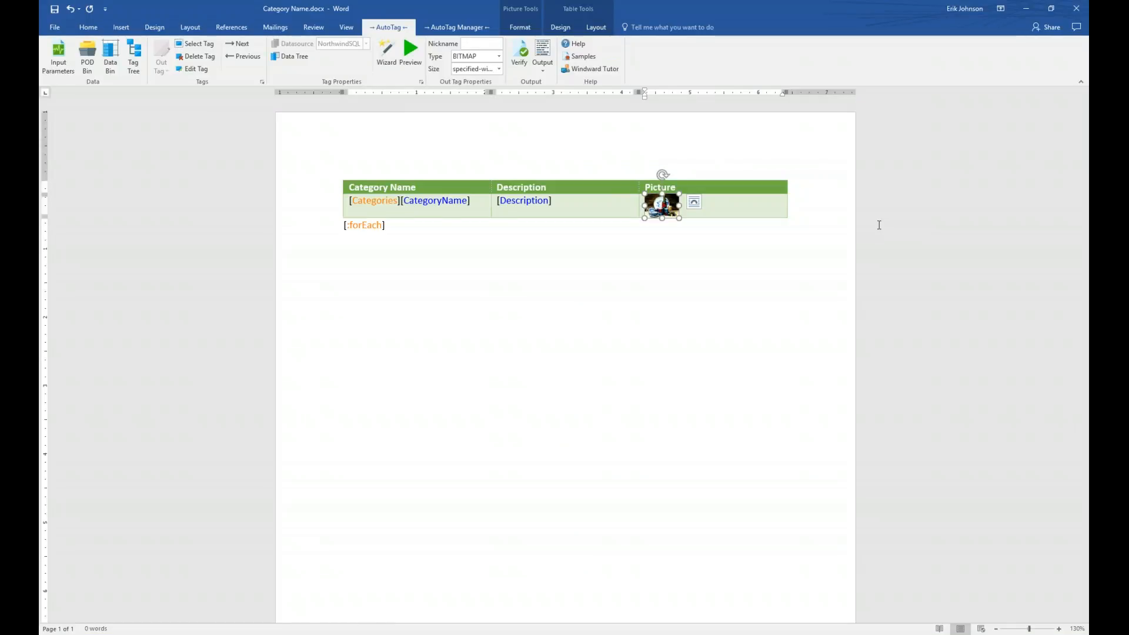
- Add the caption 'Add XML table to view:' on a new line below the Categories table's [:forEach] tag
left_click(637, 362)
key("Return")
key("Return")
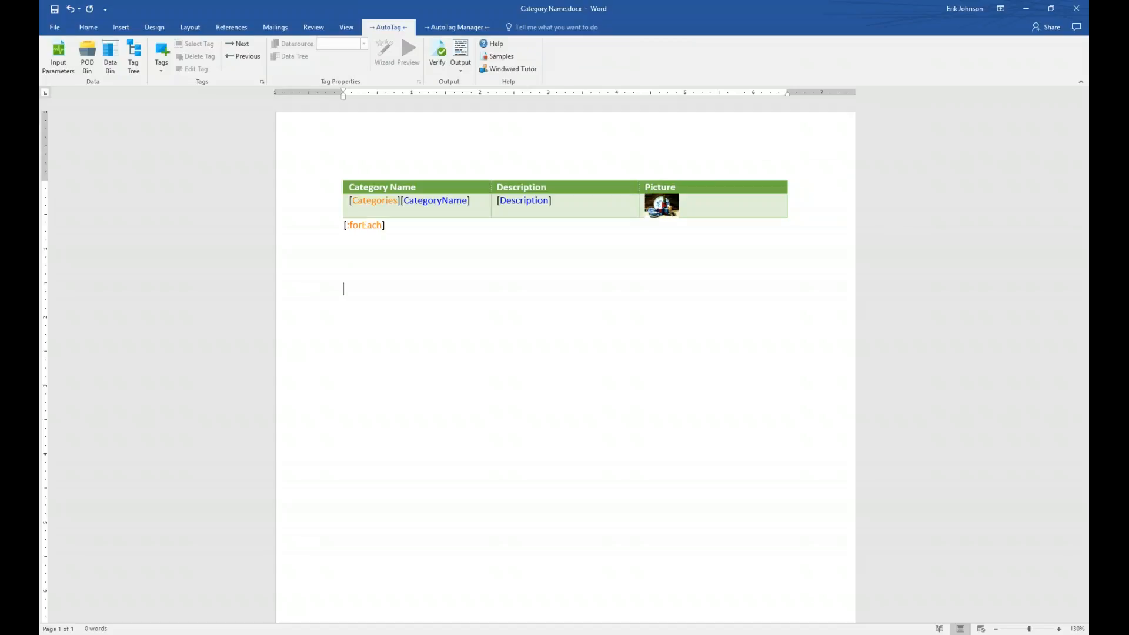
type("Add XML table to view:")
key("Return")
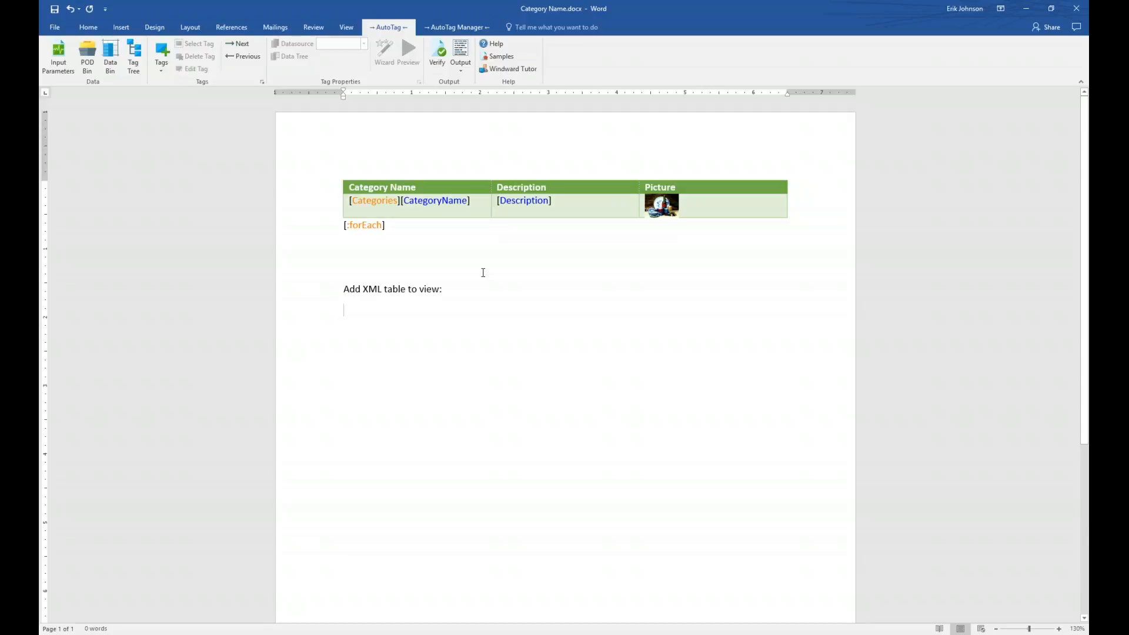
left_click(456, 28)
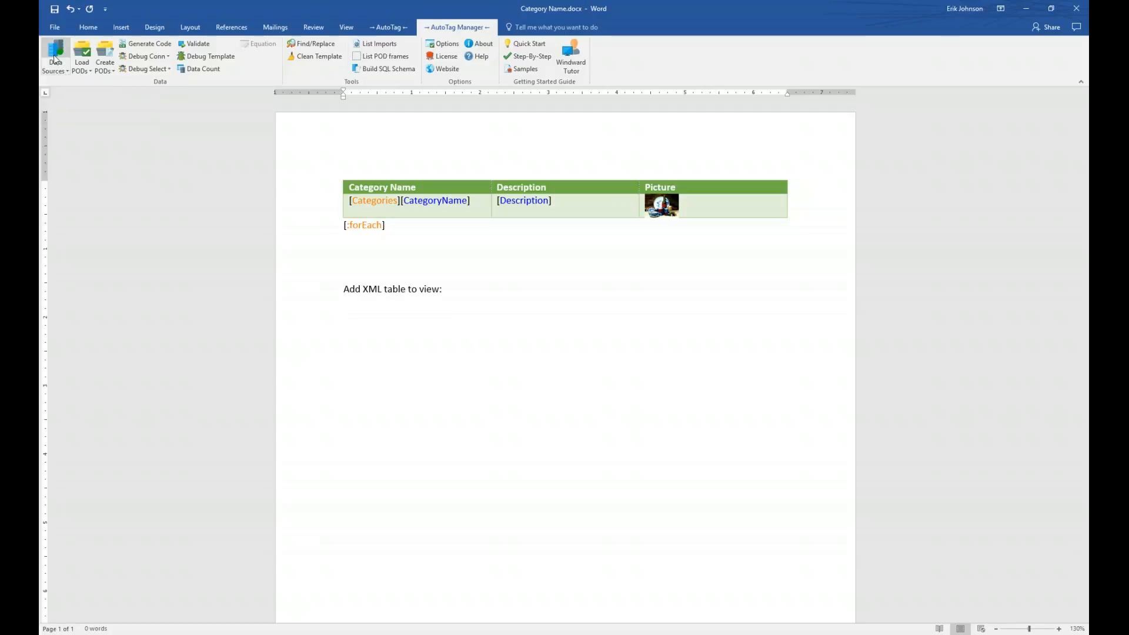
- In Data Sources, define a new XML (XPath 2.0) connection nicknamed NorthwindXML and browse for its file
left_click(54, 53)
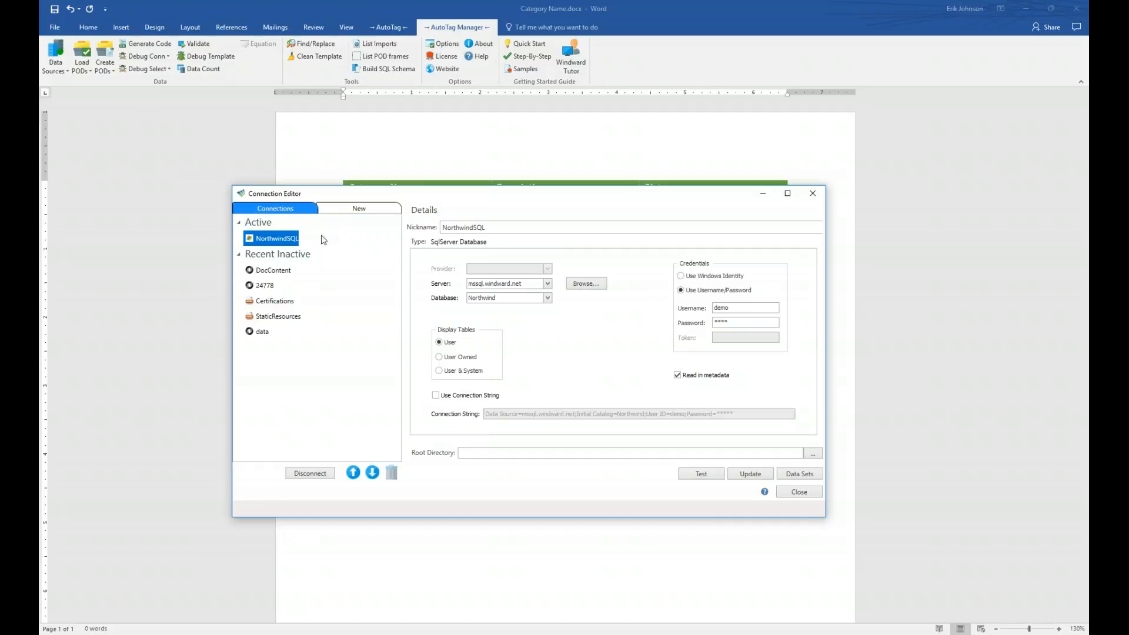
left_click(365, 210)
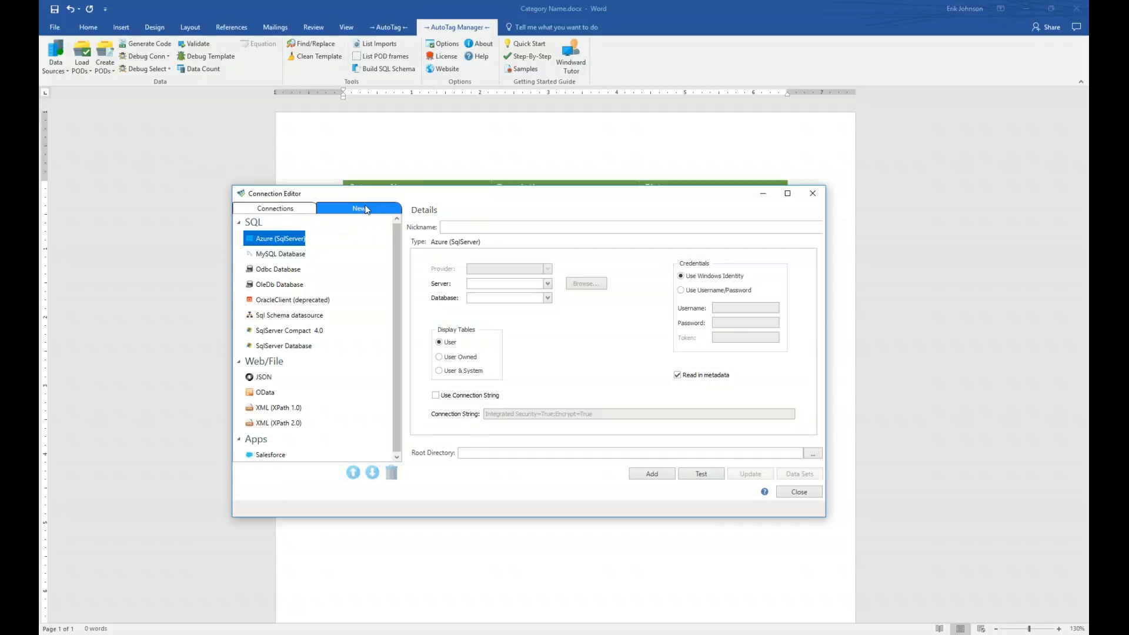
left_click(273, 423)
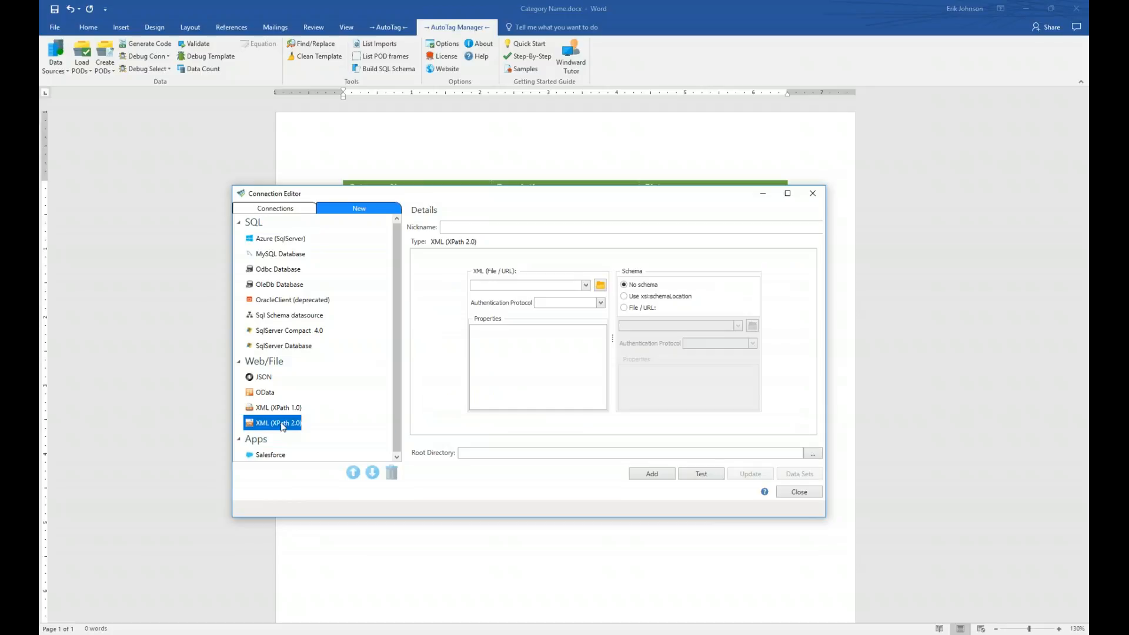
left_click(472, 226)
type("NorthwindXML")
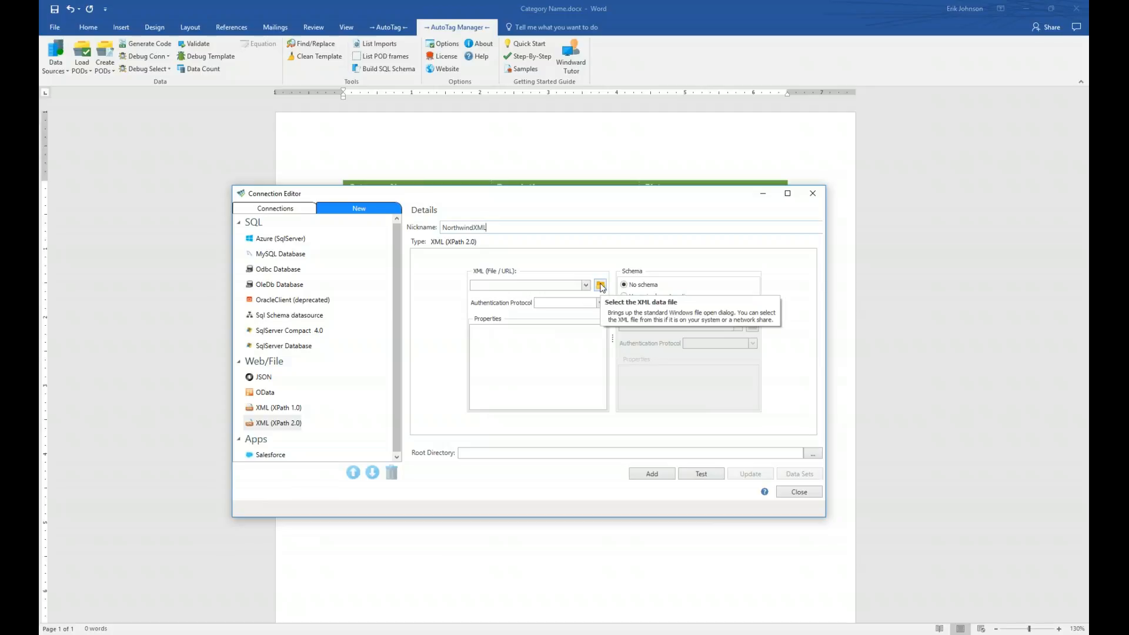
left_click(599, 286)
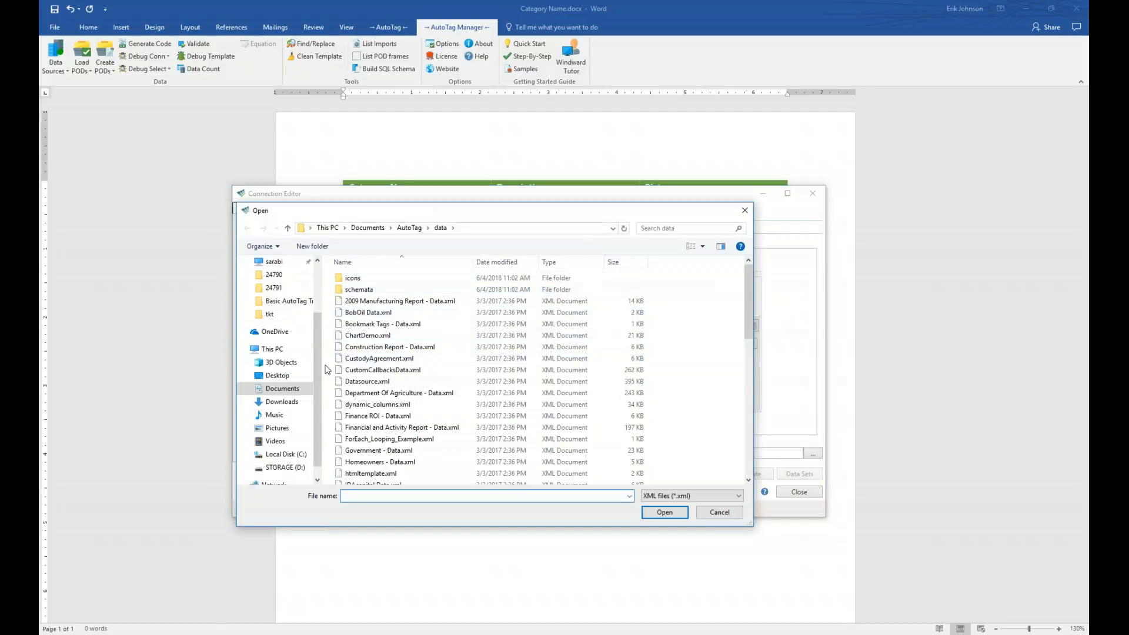
- Navigate the Open dialog to the Documents > AutoTag > templates folder
left_click_drag(315, 369, 315, 295)
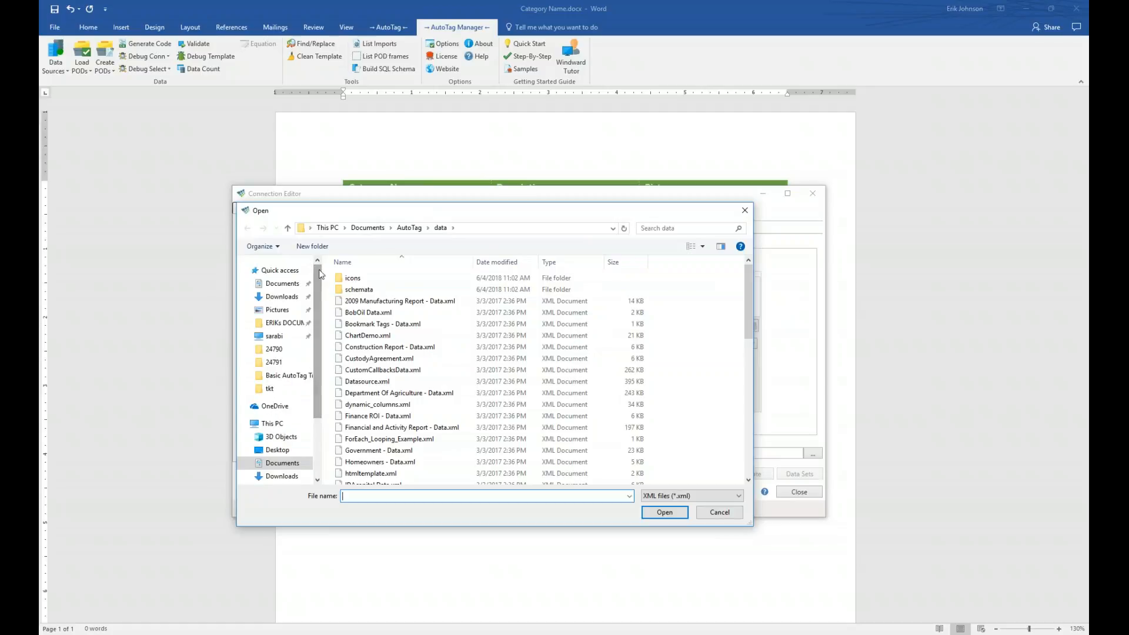
left_click(282, 286)
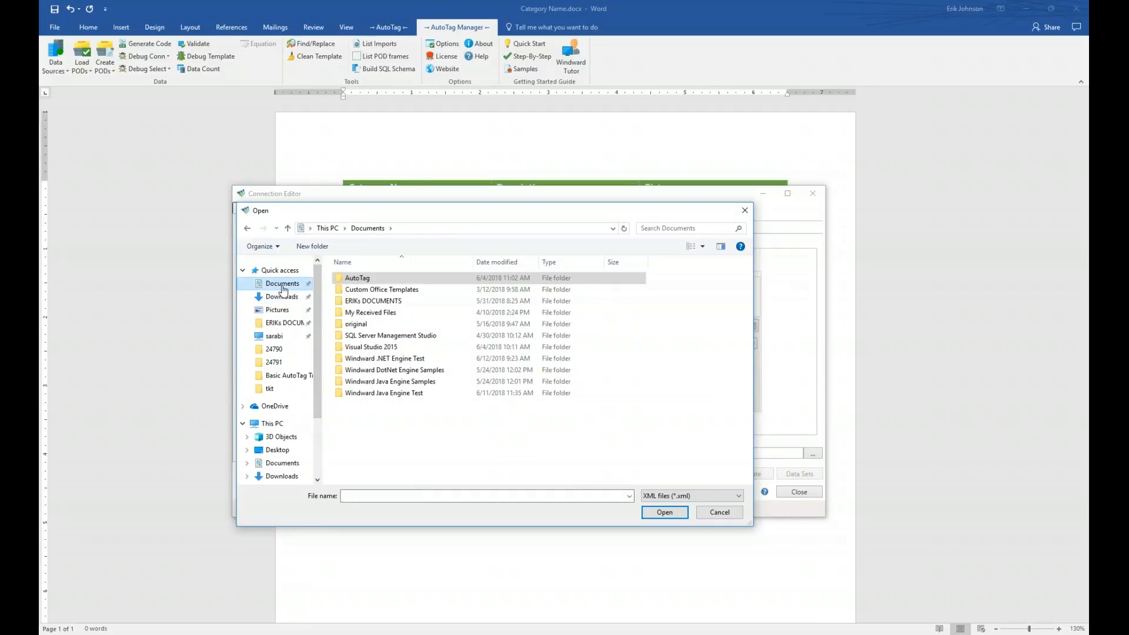
double_click(338, 281)
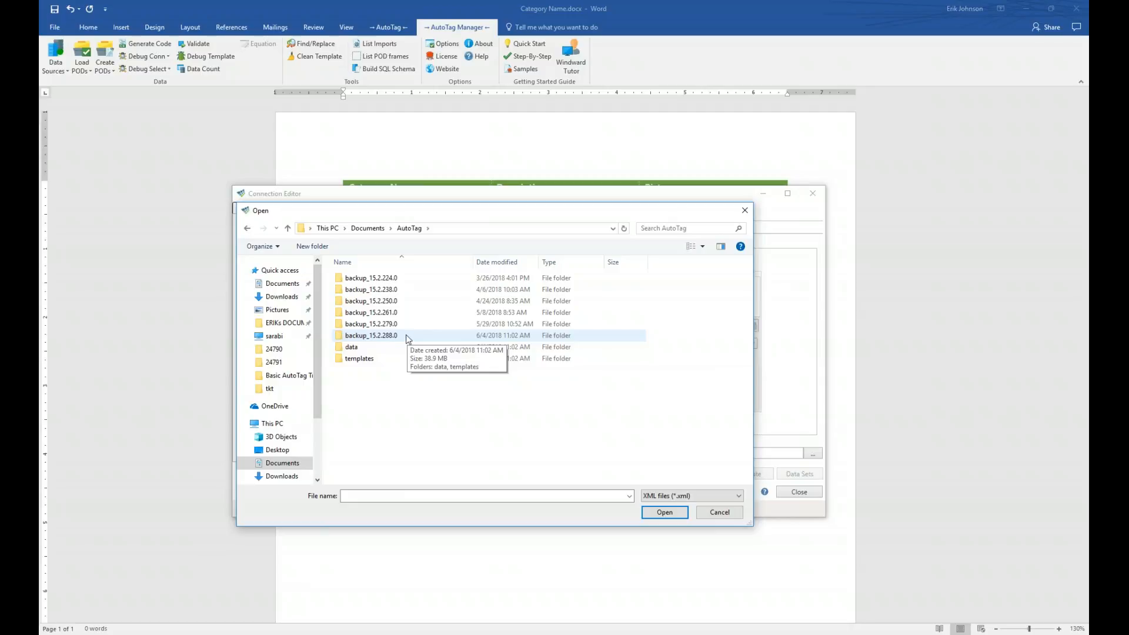
double_click(380, 361)
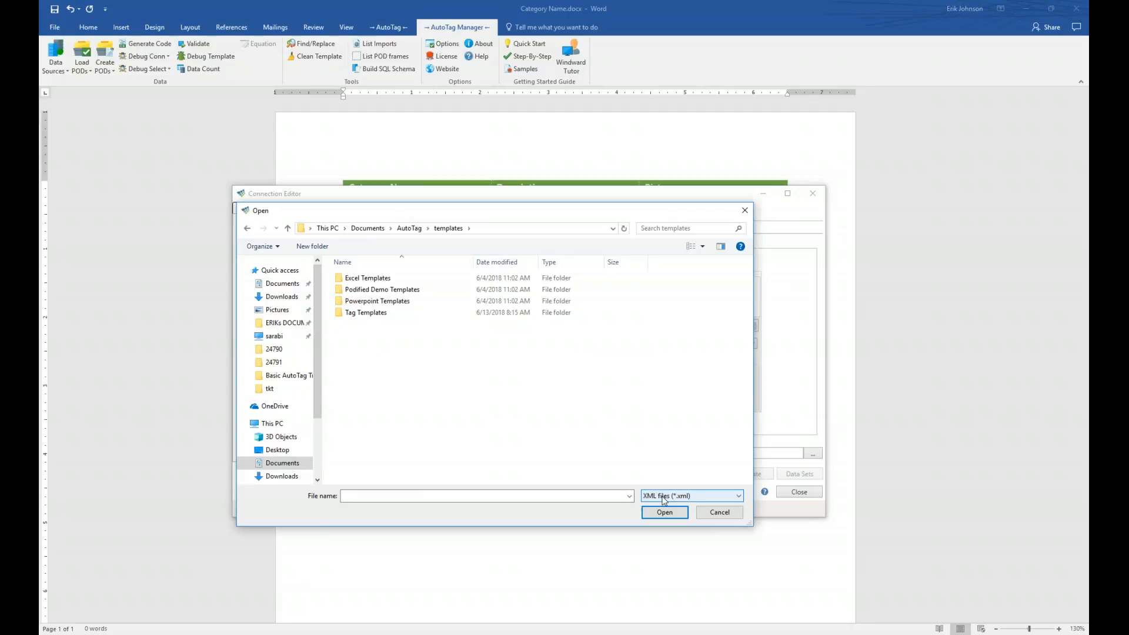
- Show all file types and scroll through the templates folder listing
left_click(681, 498)
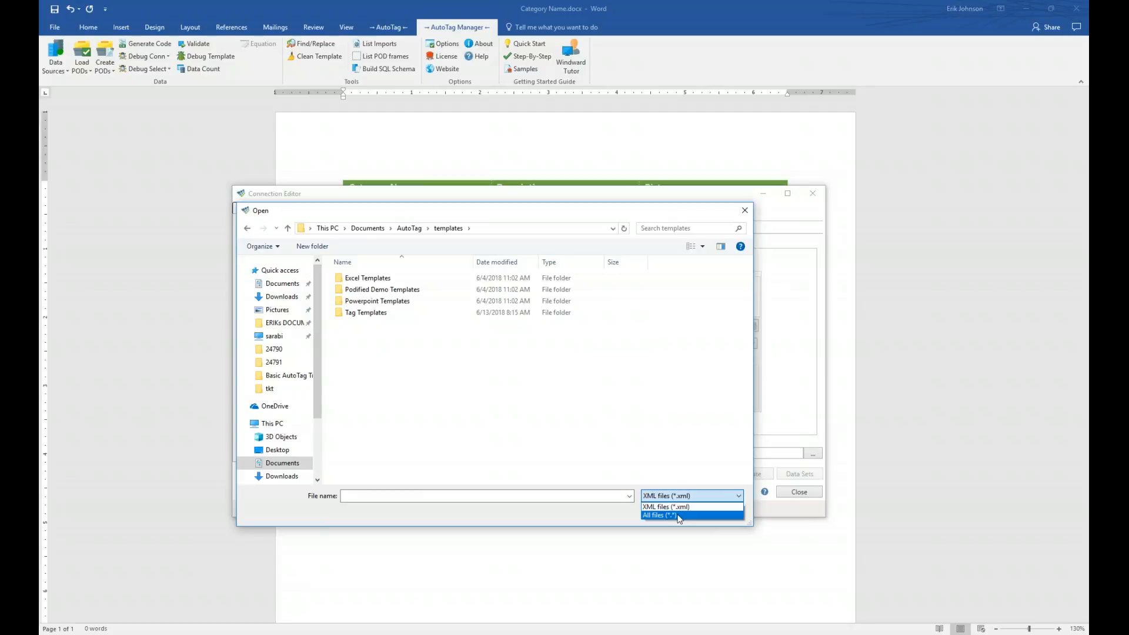
left_click(678, 516)
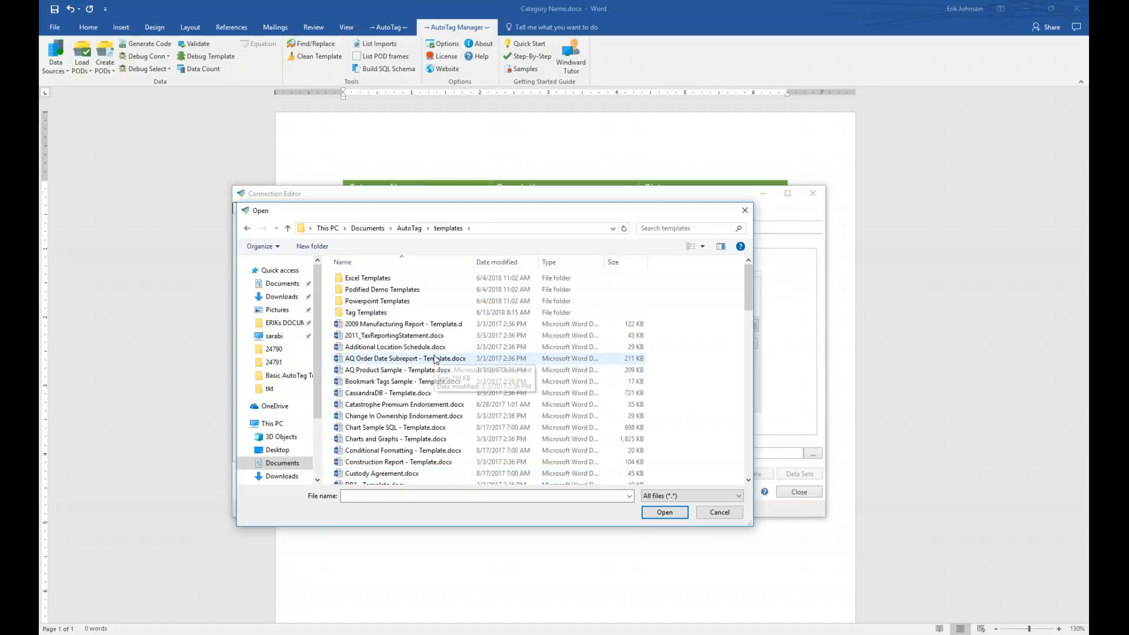
scroll(435, 359, "down", 6)
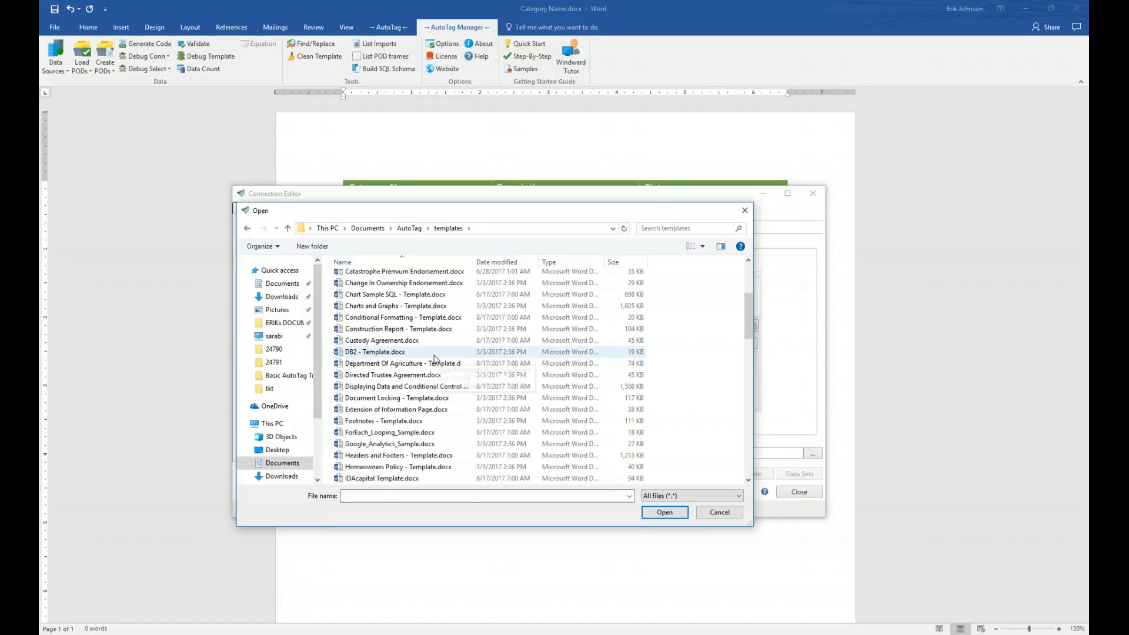
scroll(435, 358, "down", 2)
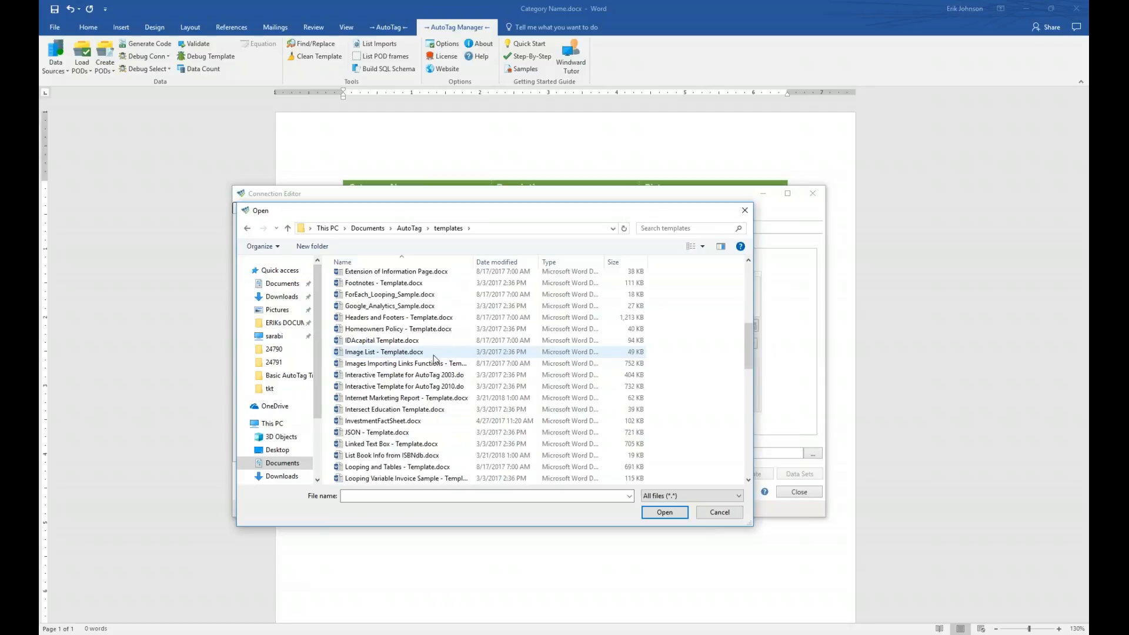
scroll(435, 358, "down", 2)
scroll(435, 359, "down", 2)
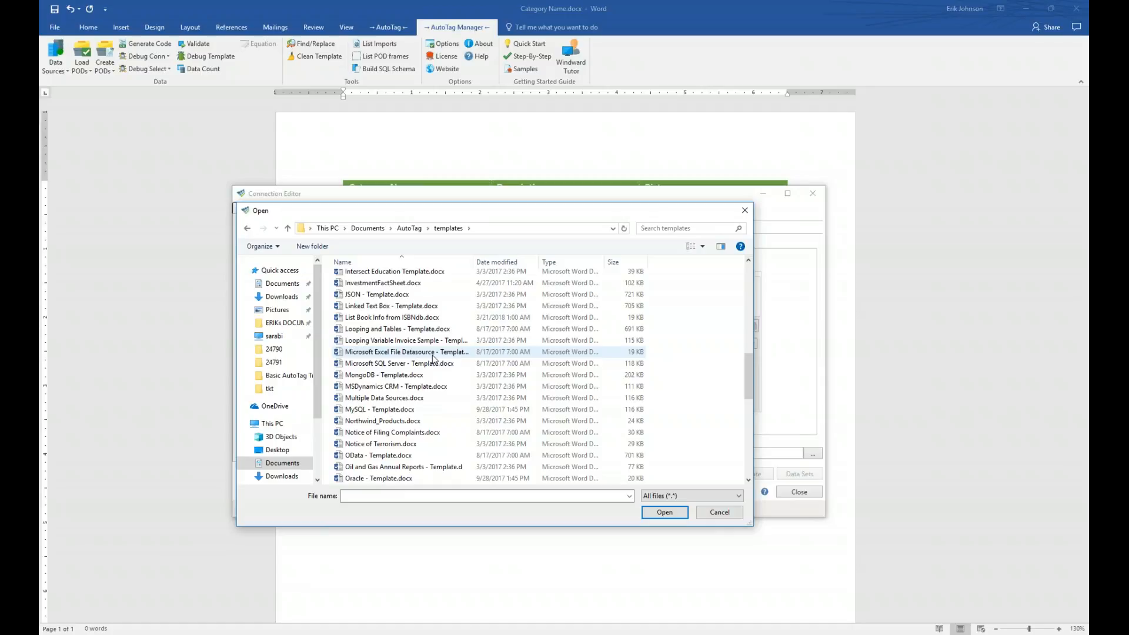
scroll(433, 356, "up", 12)
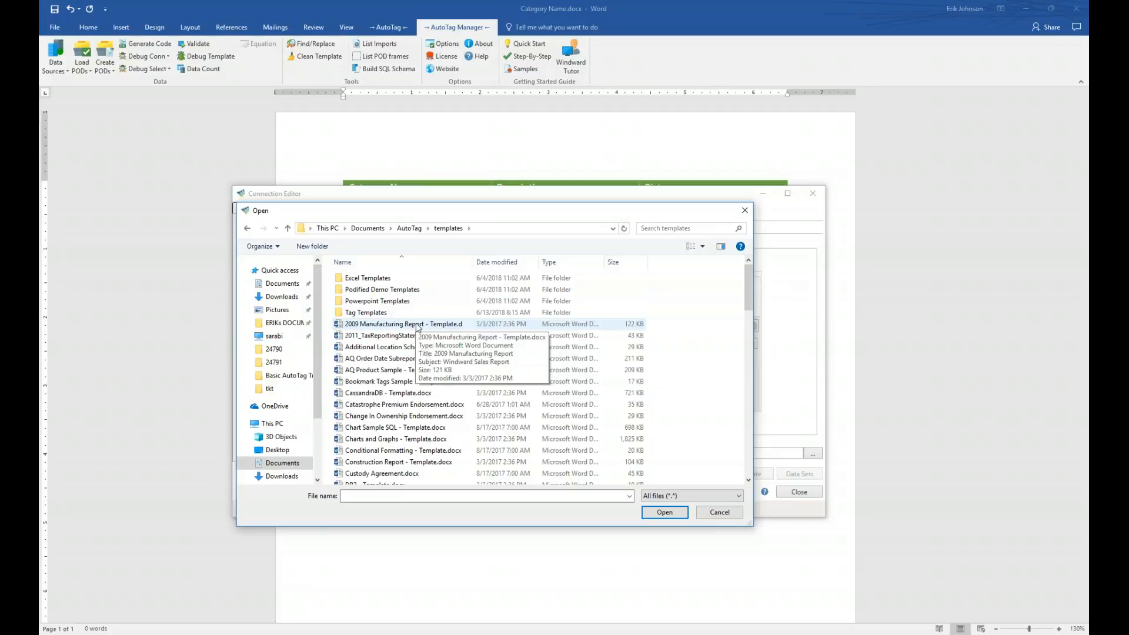
- Filter to XML files, go to the AutoTag data folder and choose Northwind - Data.xml
left_click(691, 497)
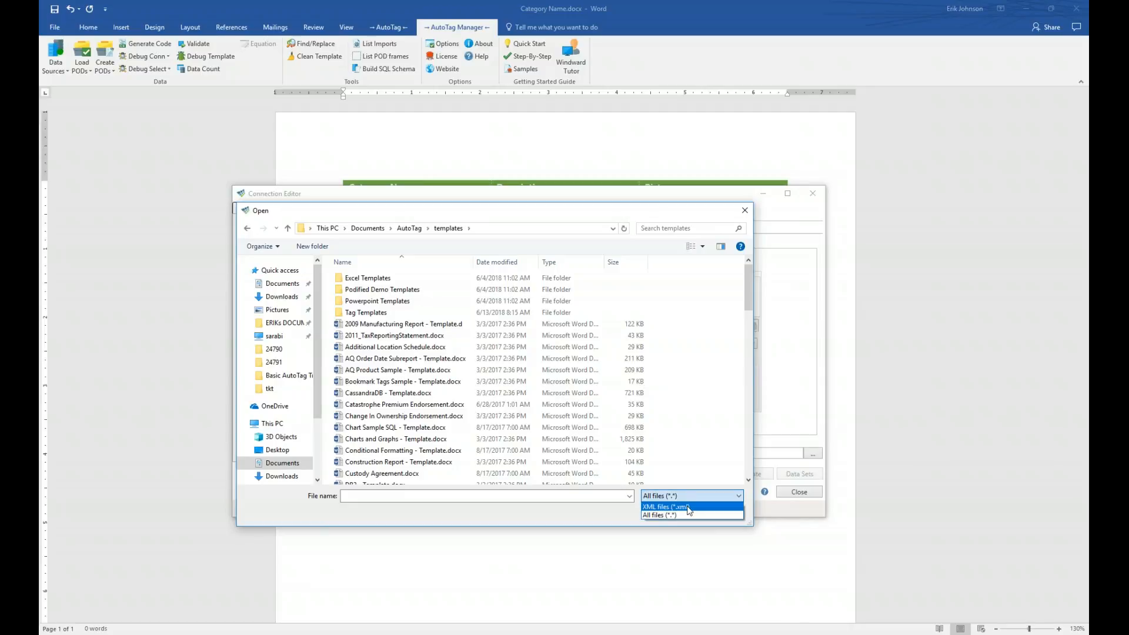
left_click(689, 507)
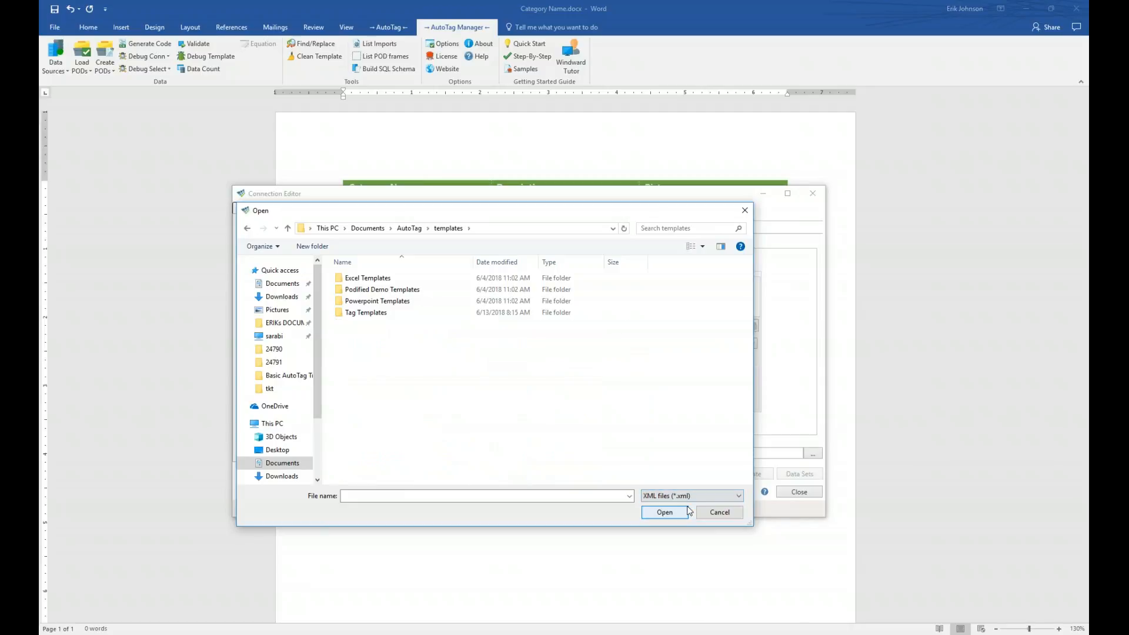
left_click(410, 229)
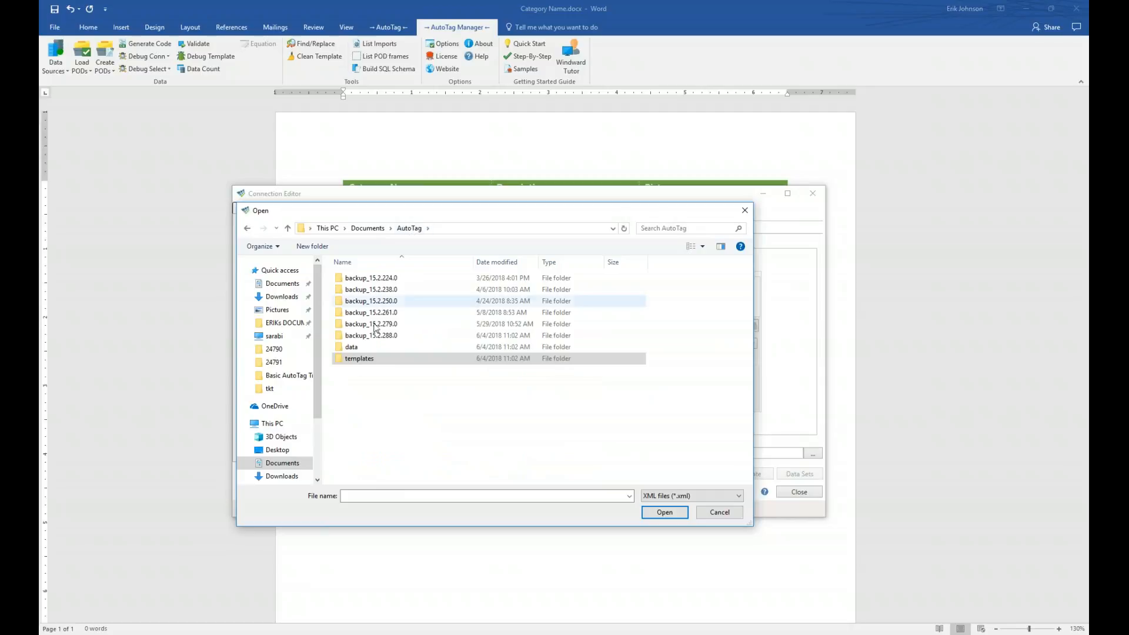
double_click(353, 348)
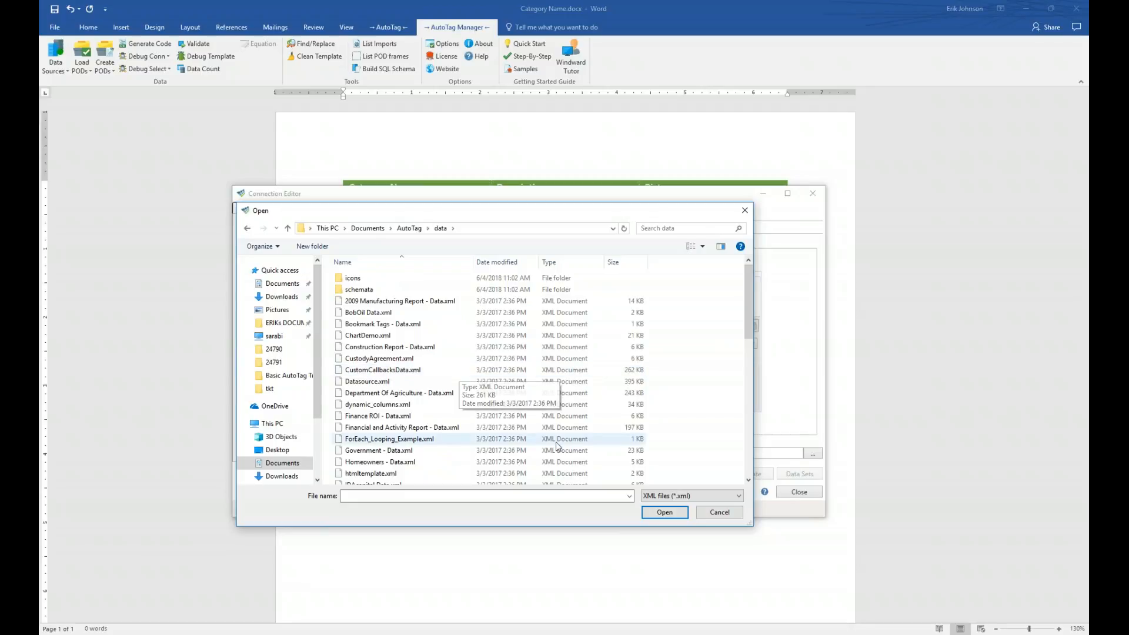
scroll(456, 379, "down", 2)
scroll(451, 375, "down", 2)
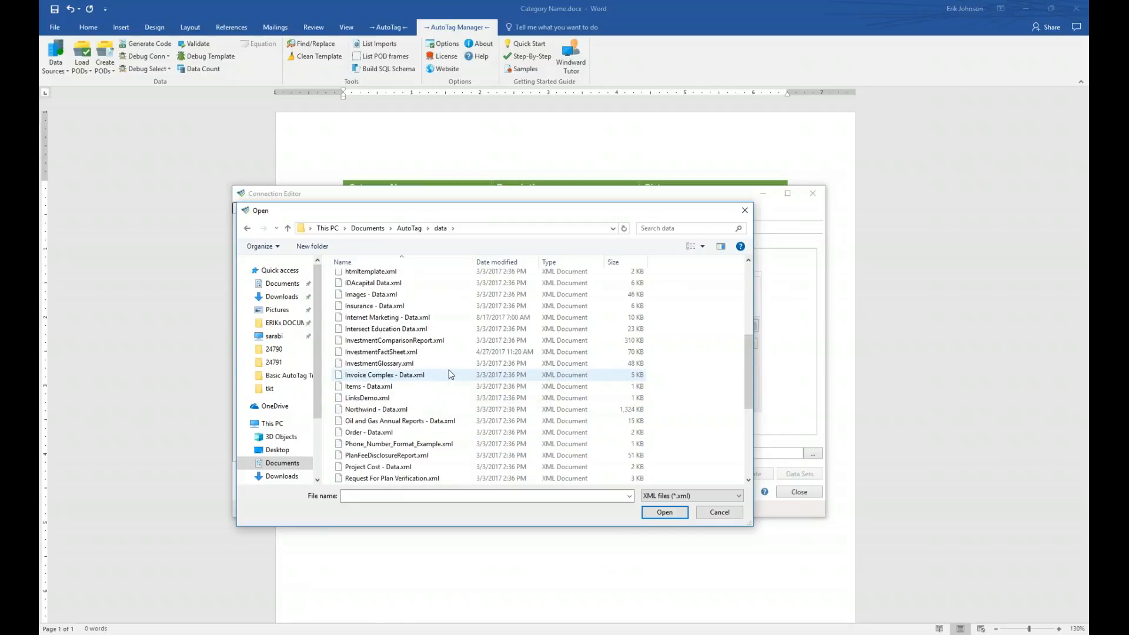
scroll(376, 400, "down", 2)
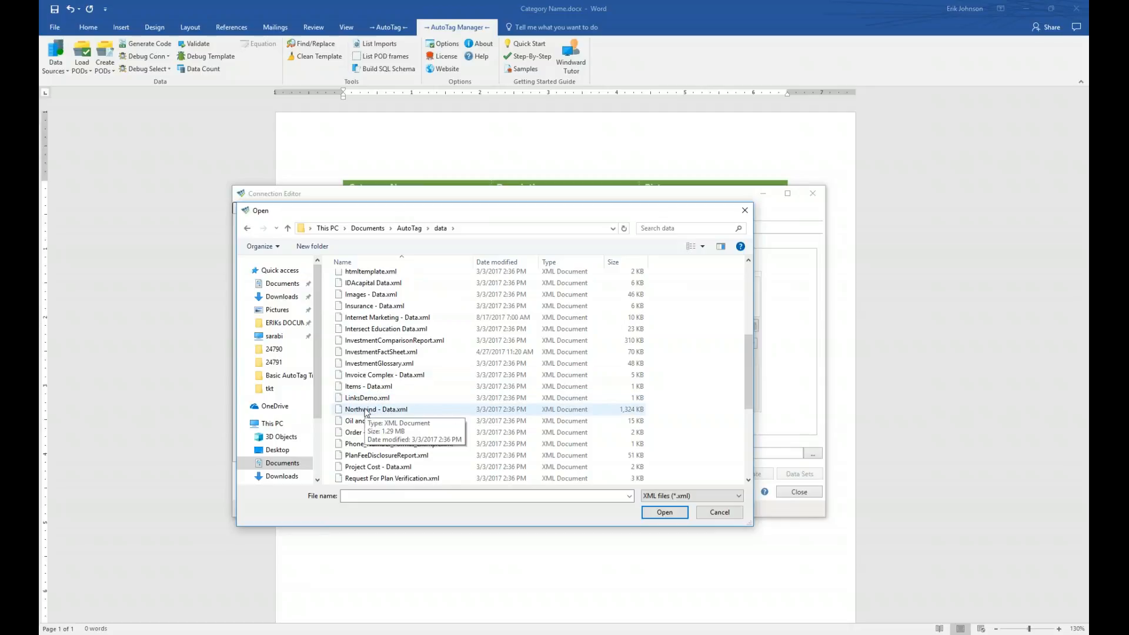
double_click(366, 410)
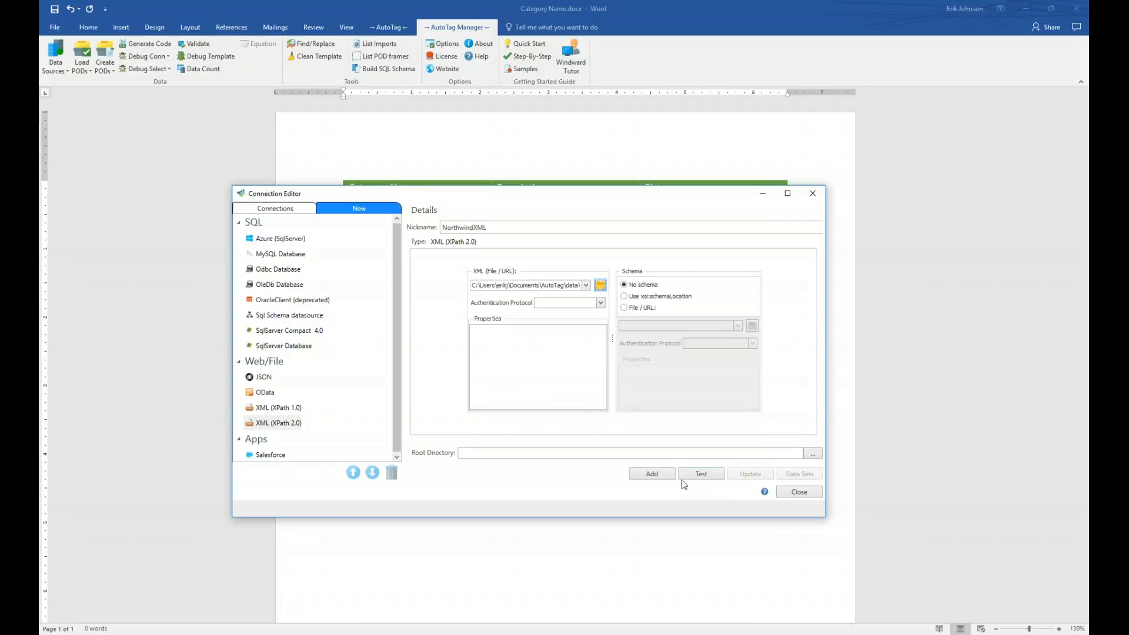
- Test and add NorthwindXML, confirm both NorthwindSQL and NorthwindXML are active, and close the editor
left_click(702, 474)
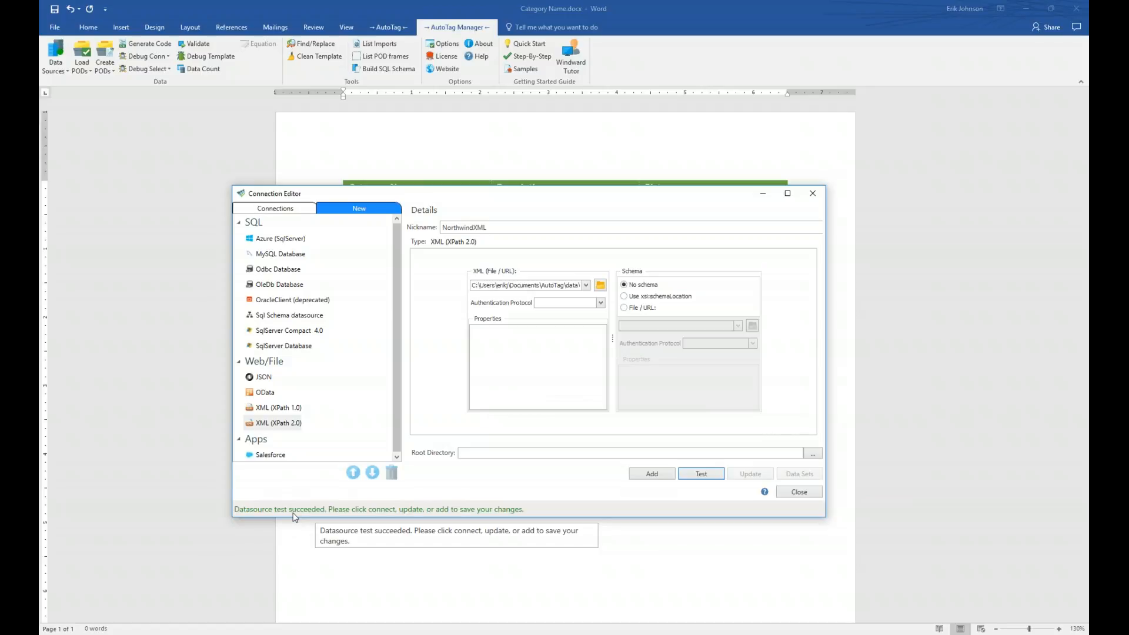
left_click(649, 476)
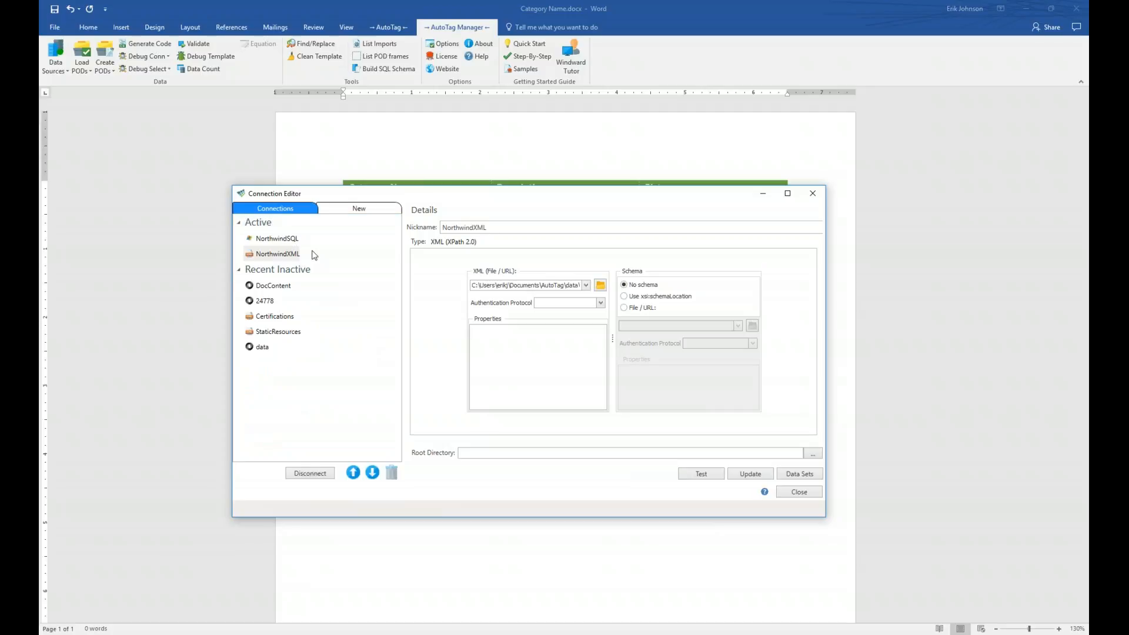
left_click(292, 241)
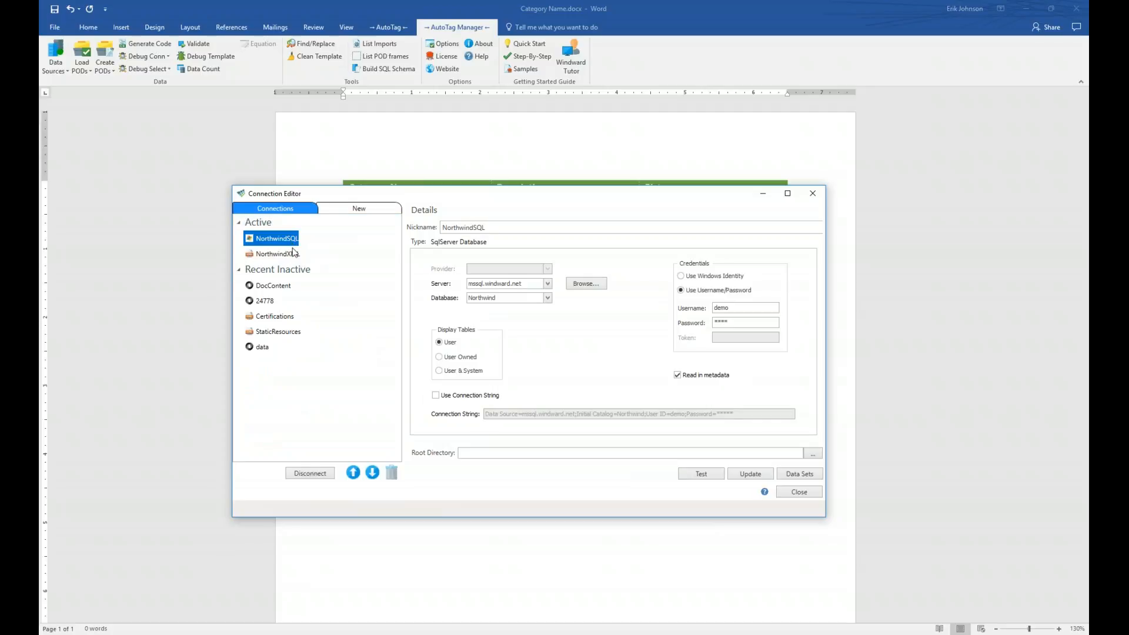
left_click(295, 257)
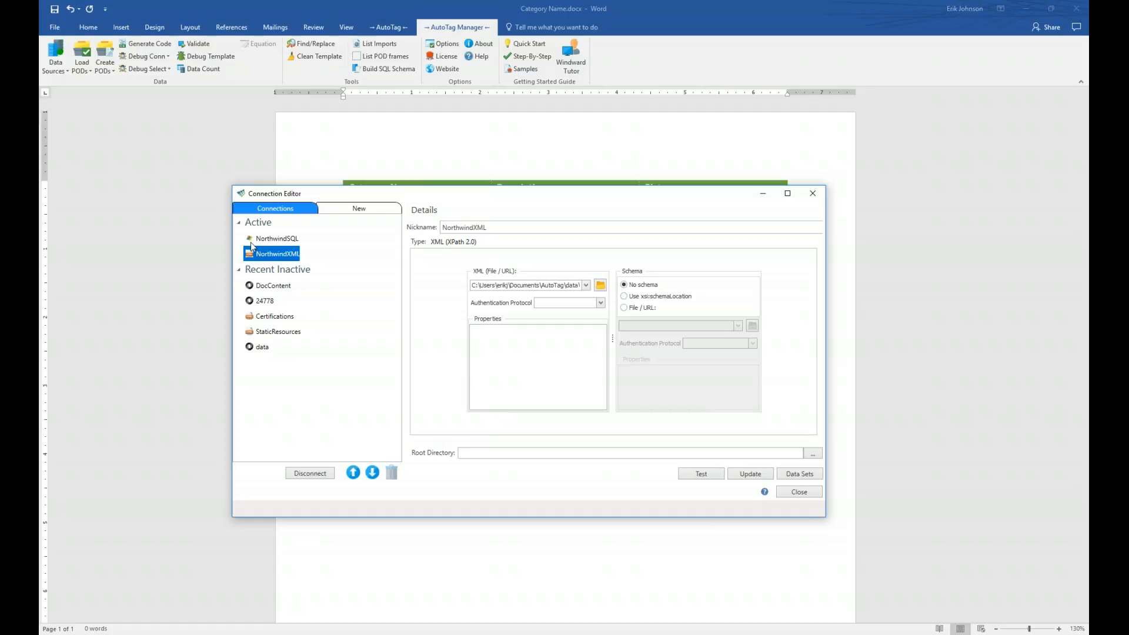
mouse_move(276, 256)
left_click(797, 493)
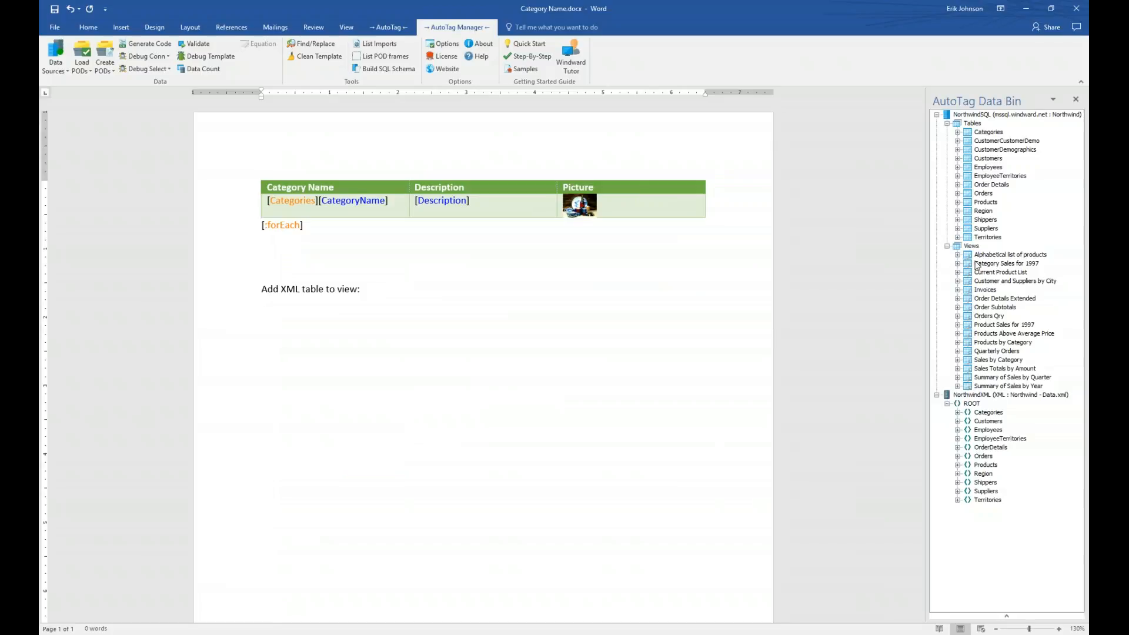
- Collapse the SQL Tables and Views lists and preview the XML Categories and Customers fields
left_click(947, 123)
left_click(947, 131)
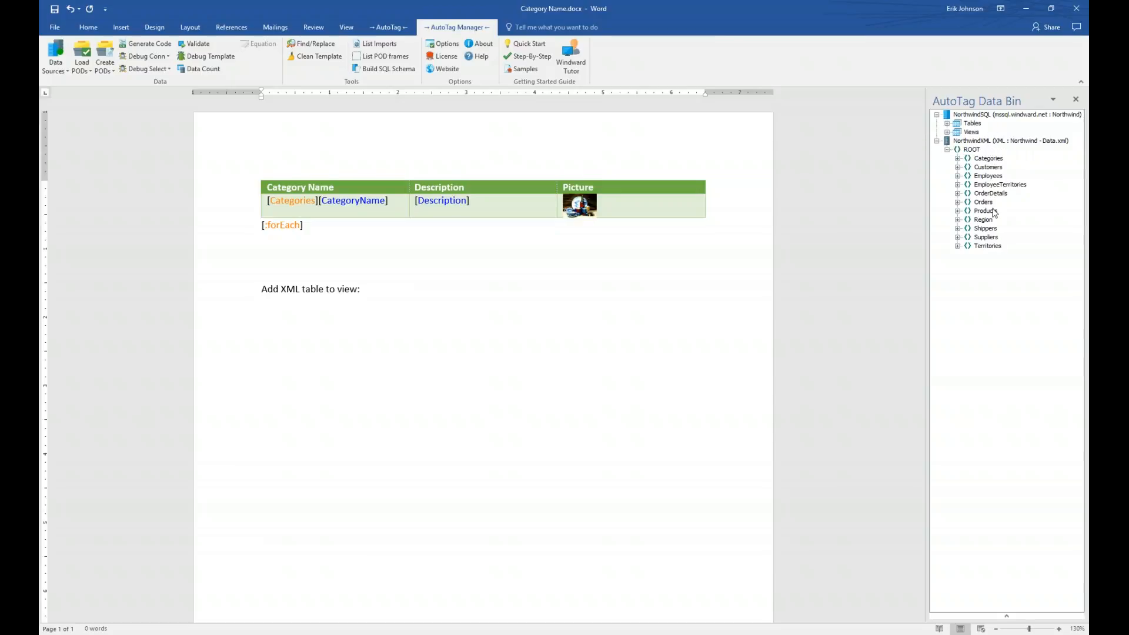
left_click(957, 158)
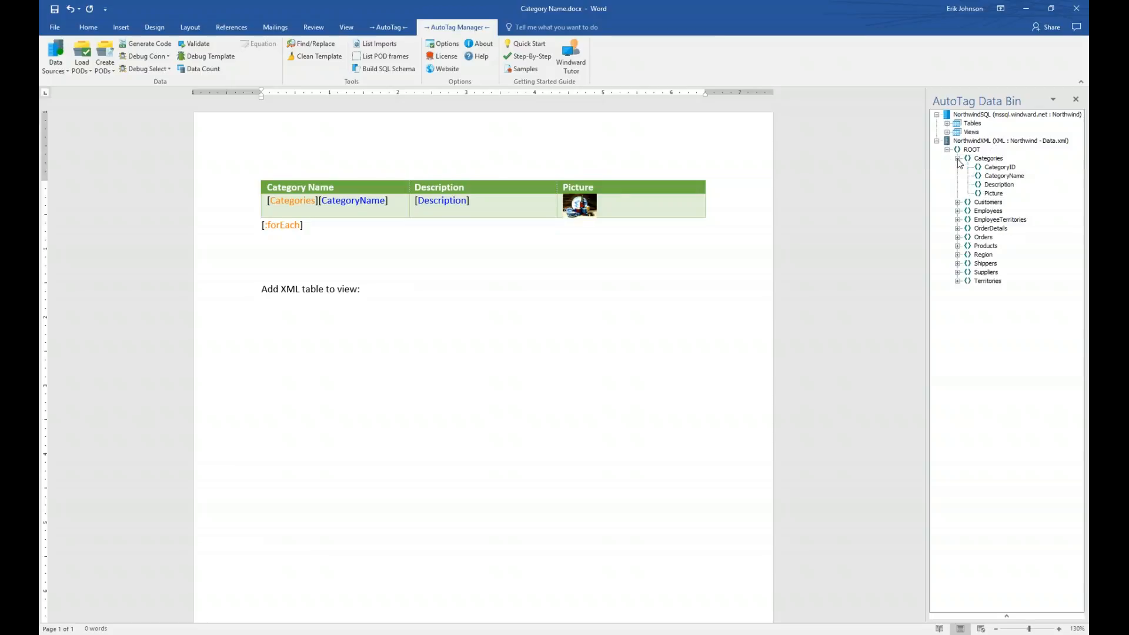
left_click(957, 202)
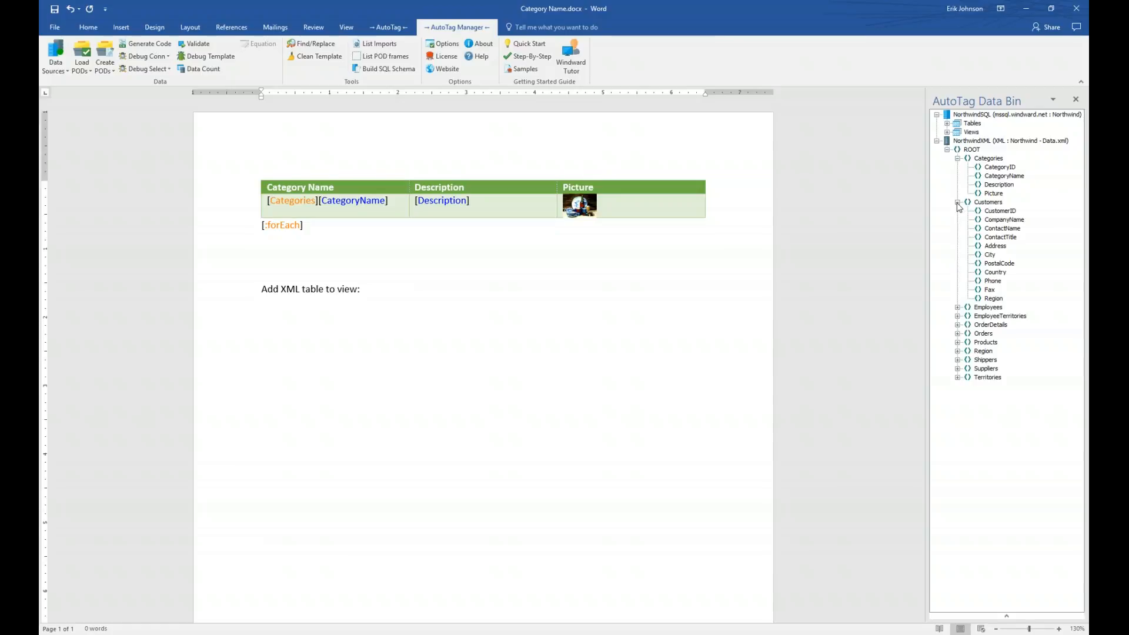
left_click(957, 202)
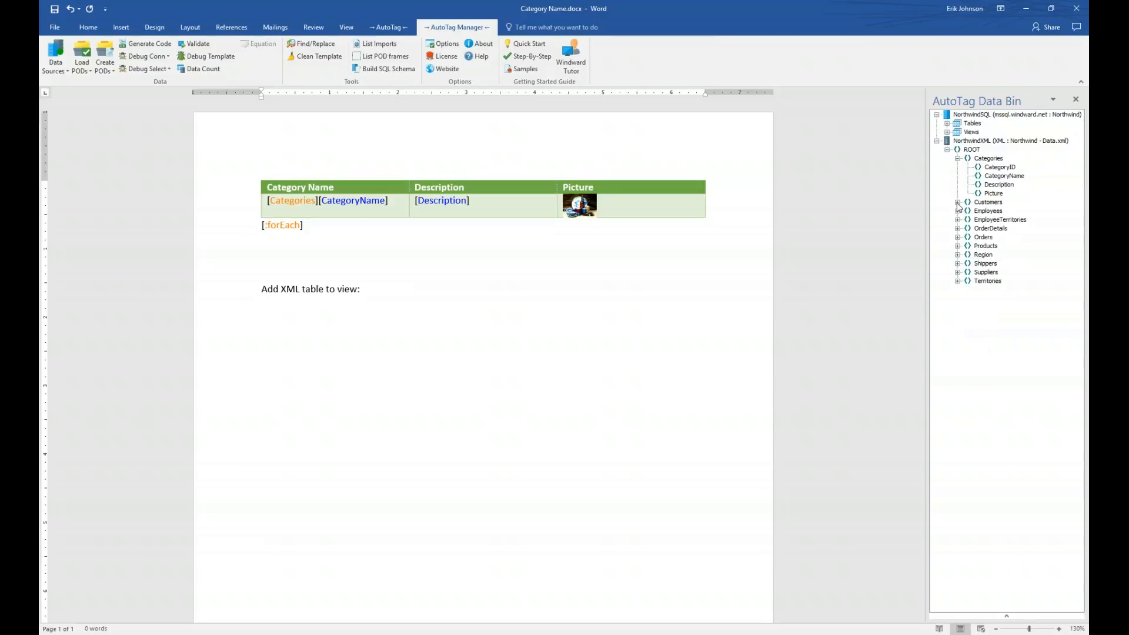
left_click(956, 158)
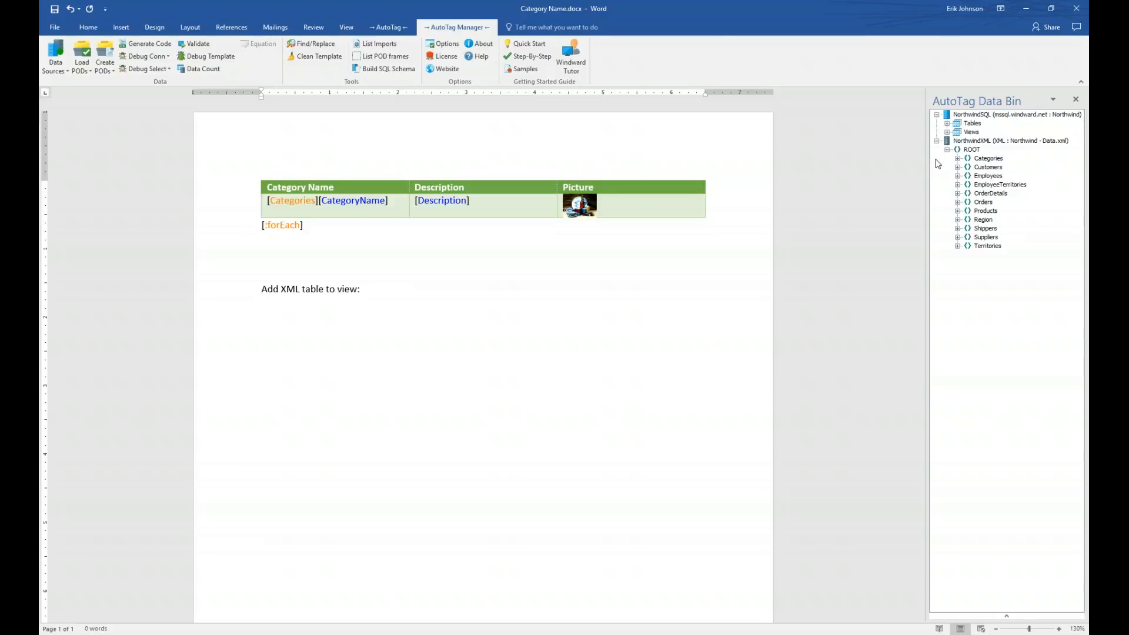
- Check the Employees node's fields, then select the Employees node
left_click(957, 176)
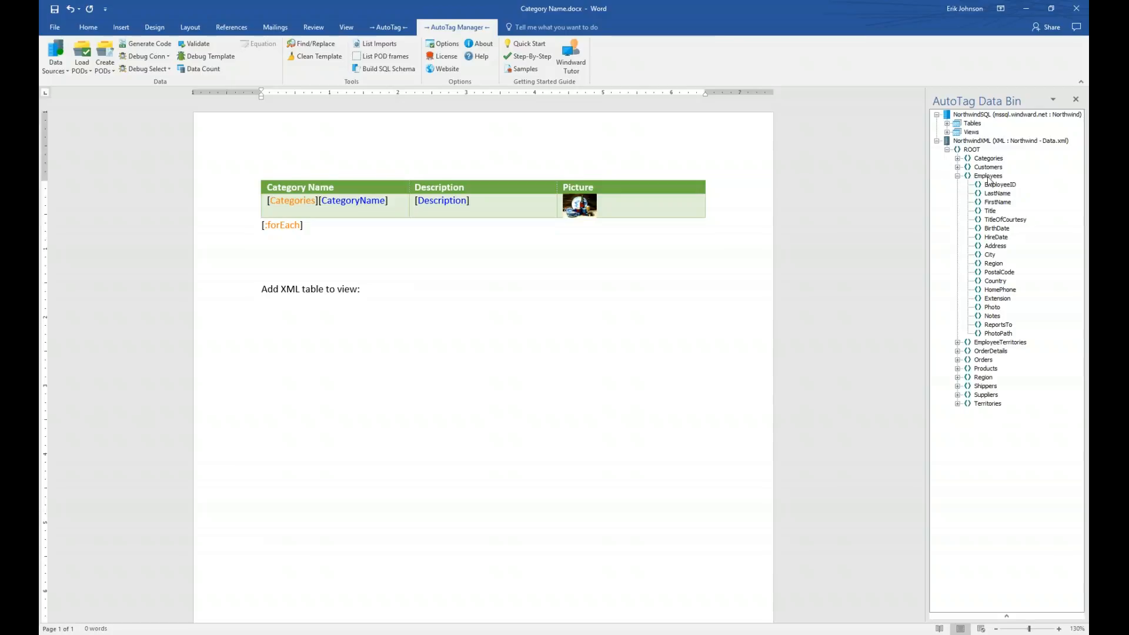
left_click(958, 177)
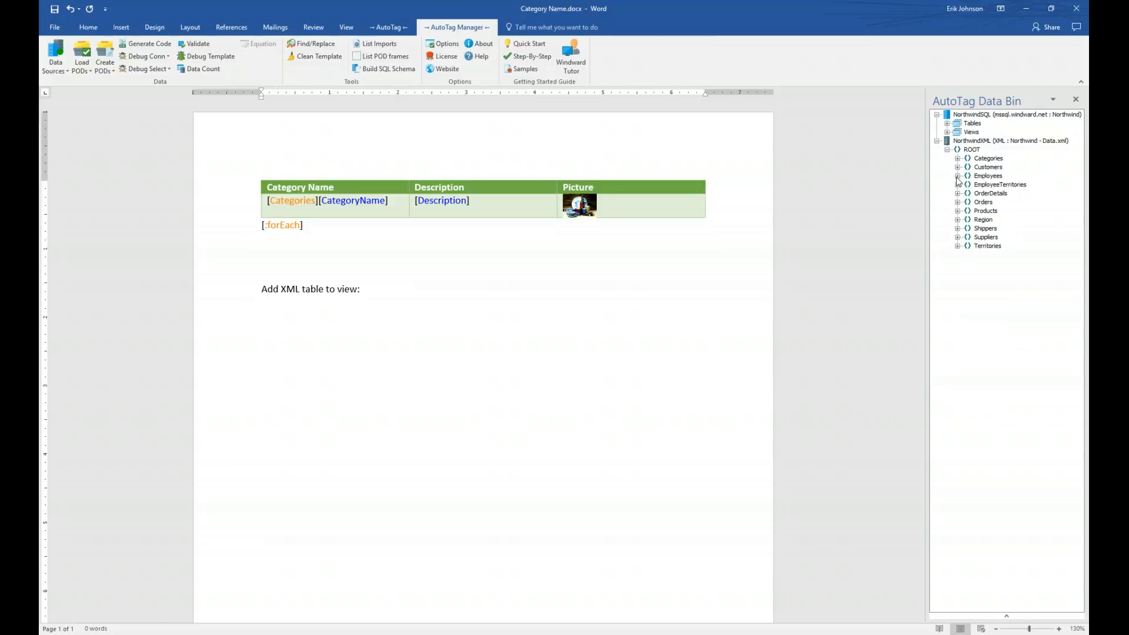
left_click(958, 176)
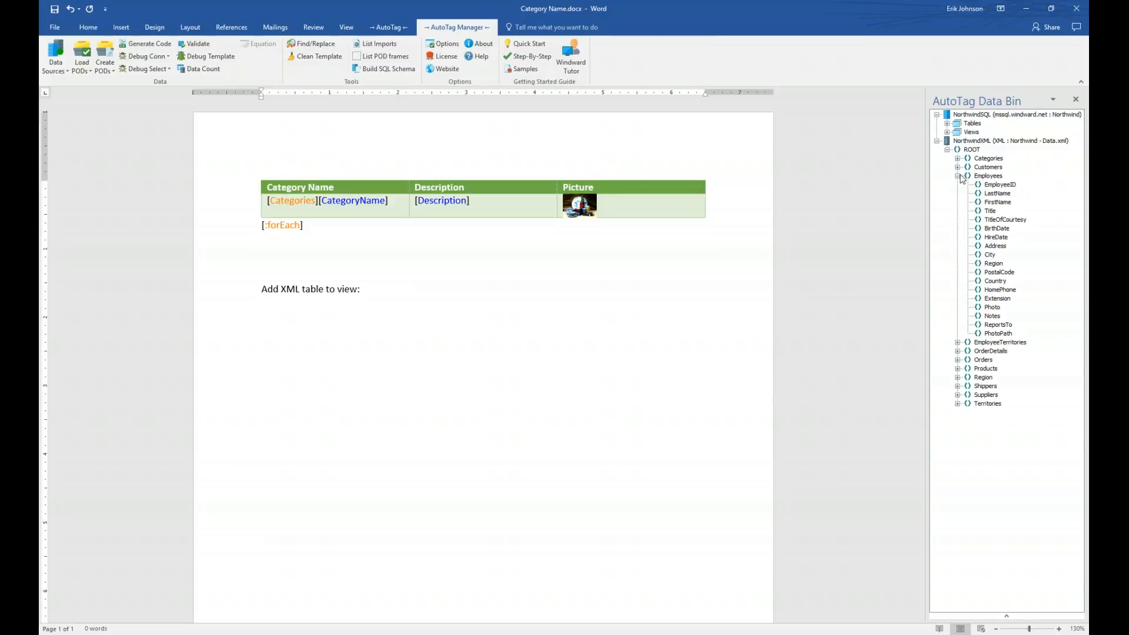
left_click(958, 176)
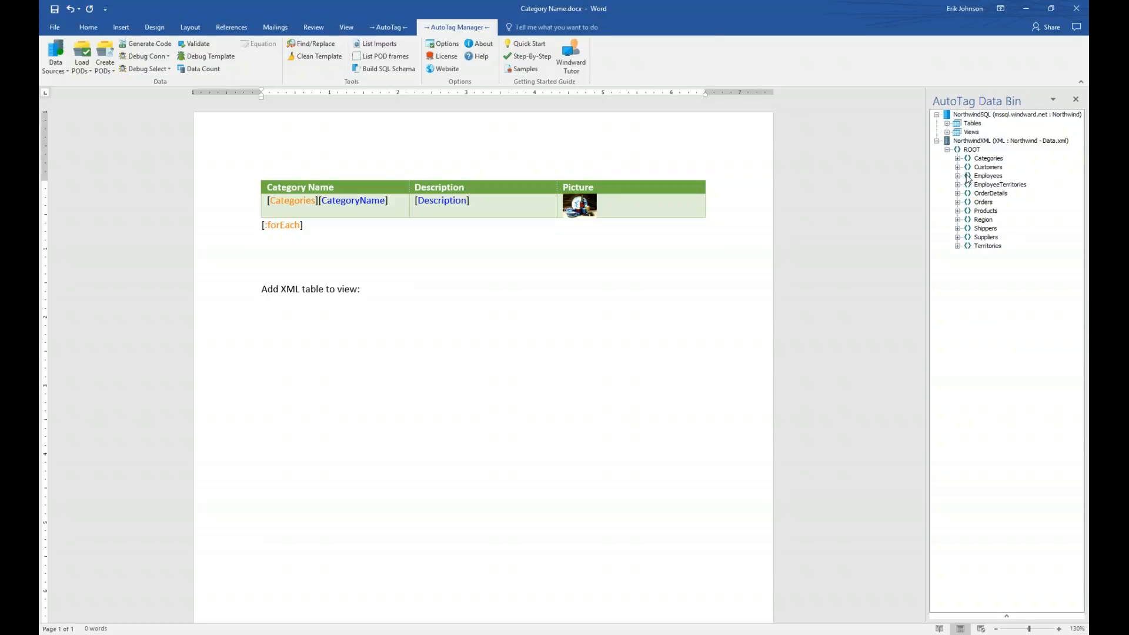
left_click(978, 178)
- Drop the XML Employees node below 'Add XML table to view:' and clear all columns in the enlarged picker
left_click_drag(979, 180, 370, 340)
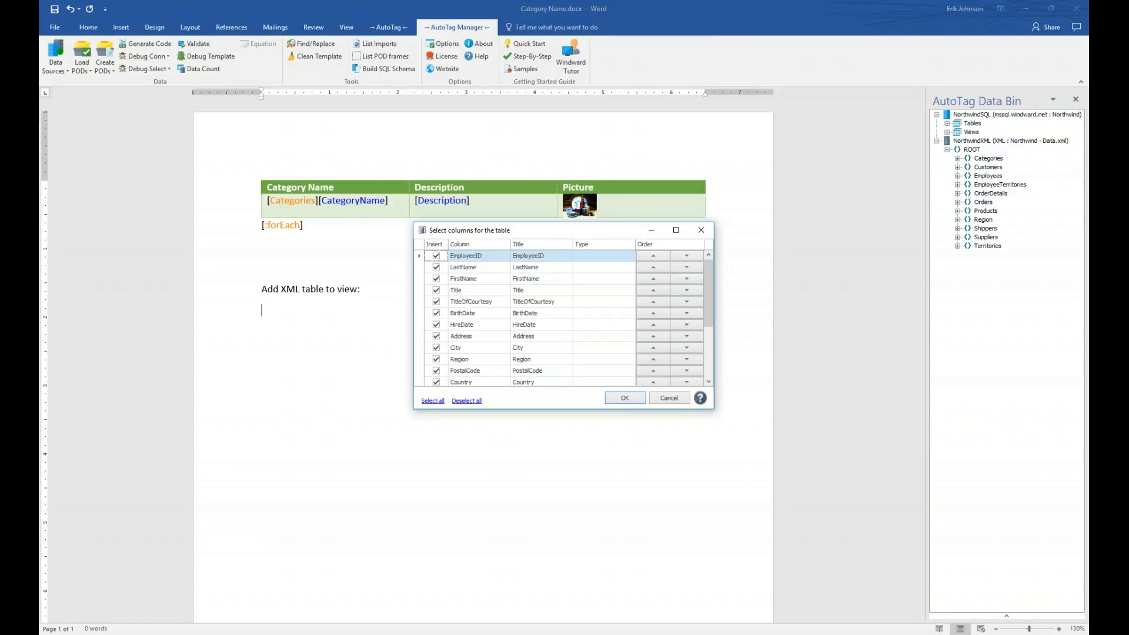
left_click_drag(562, 235, 402, 345)
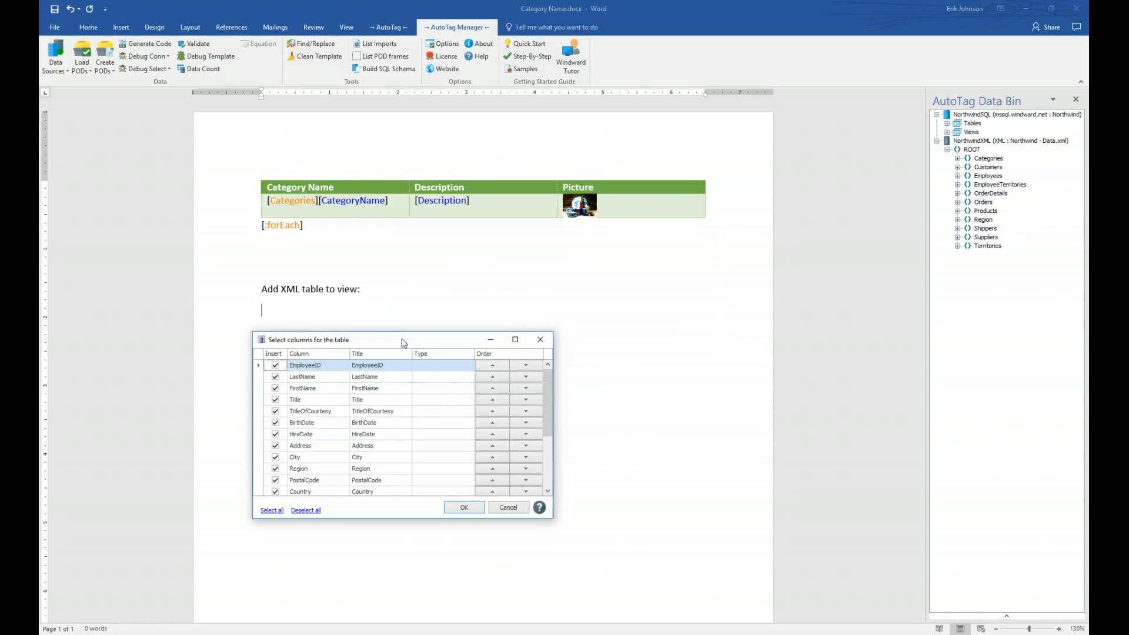
left_click_drag(551, 517, 846, 613)
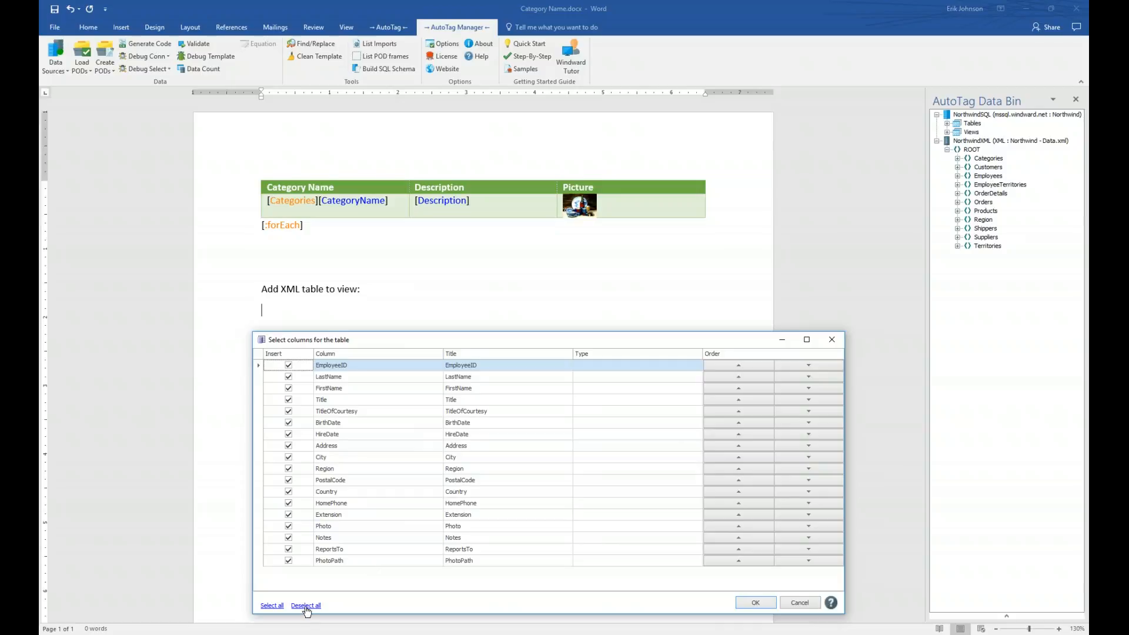
left_click(306, 606)
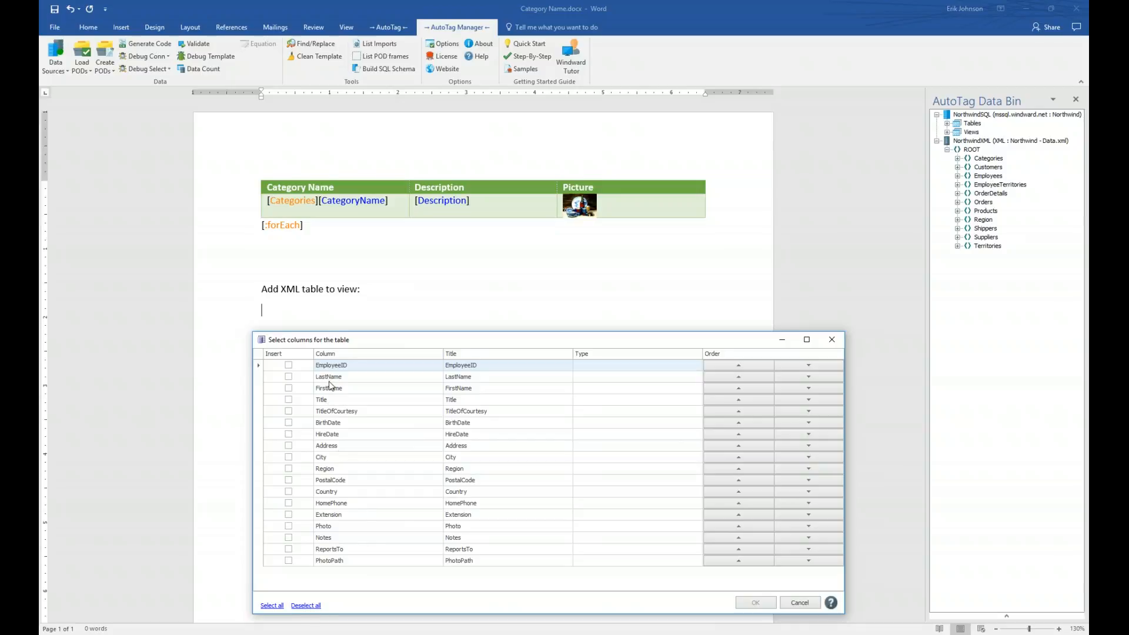
- Insert the table with FirstName, LastName, HireDate and Country columns, FirstName first
left_click(288, 388)
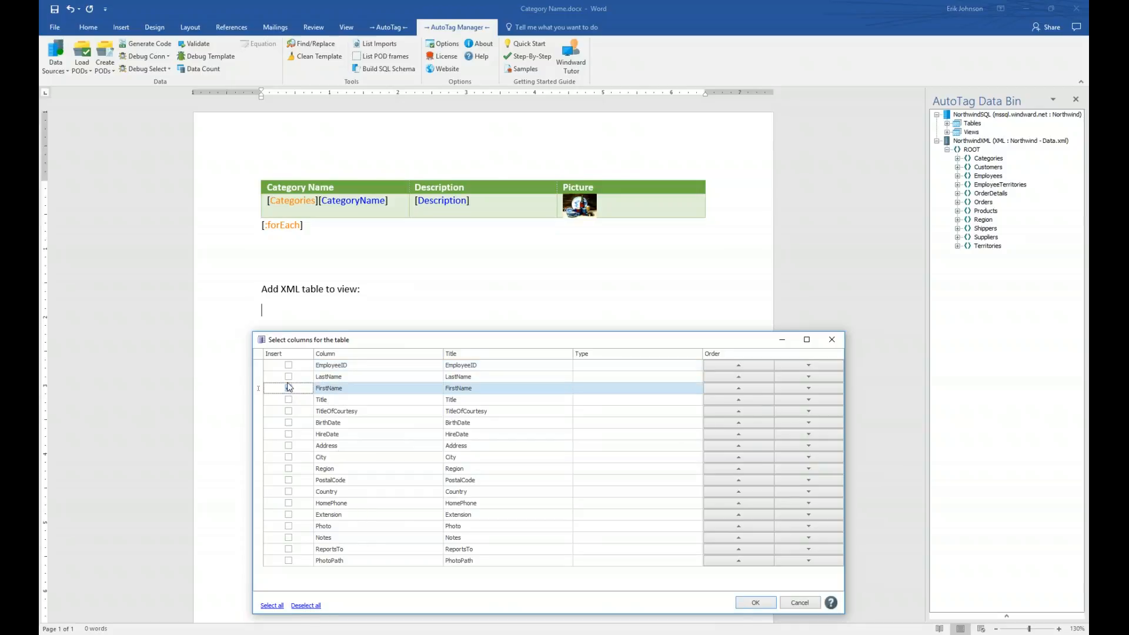
left_click(289, 376)
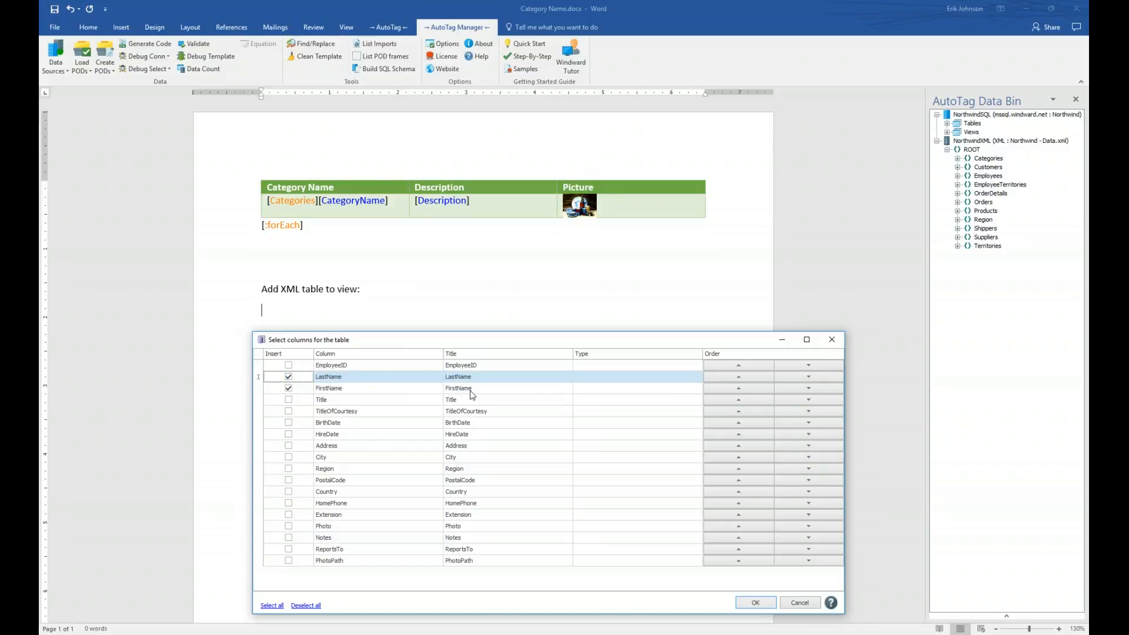
left_click(379, 391)
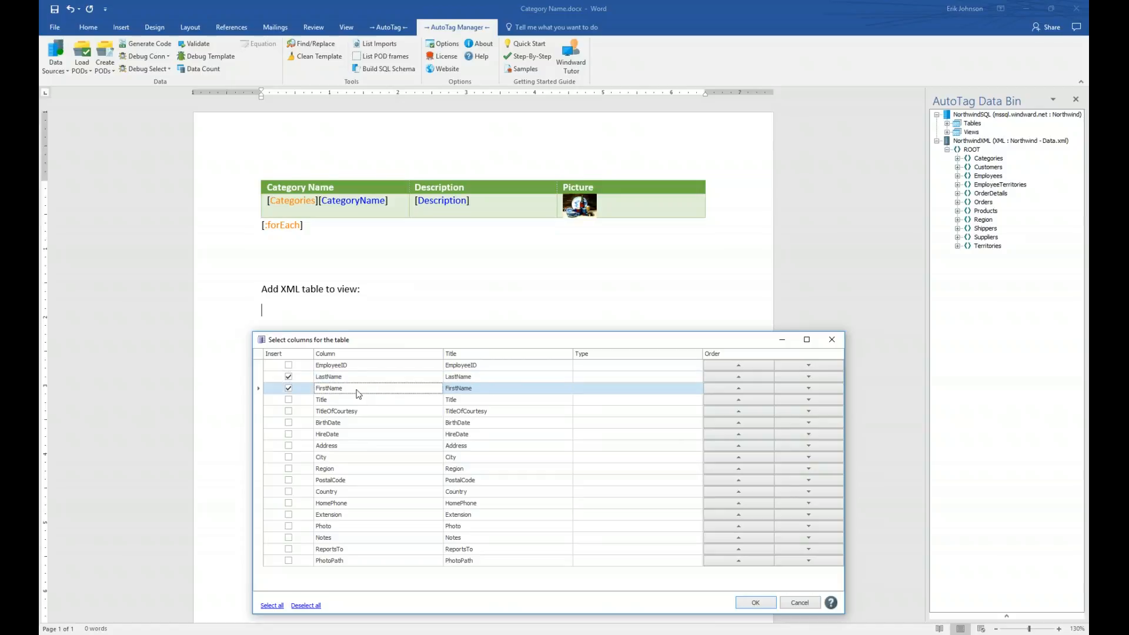
left_click(739, 388)
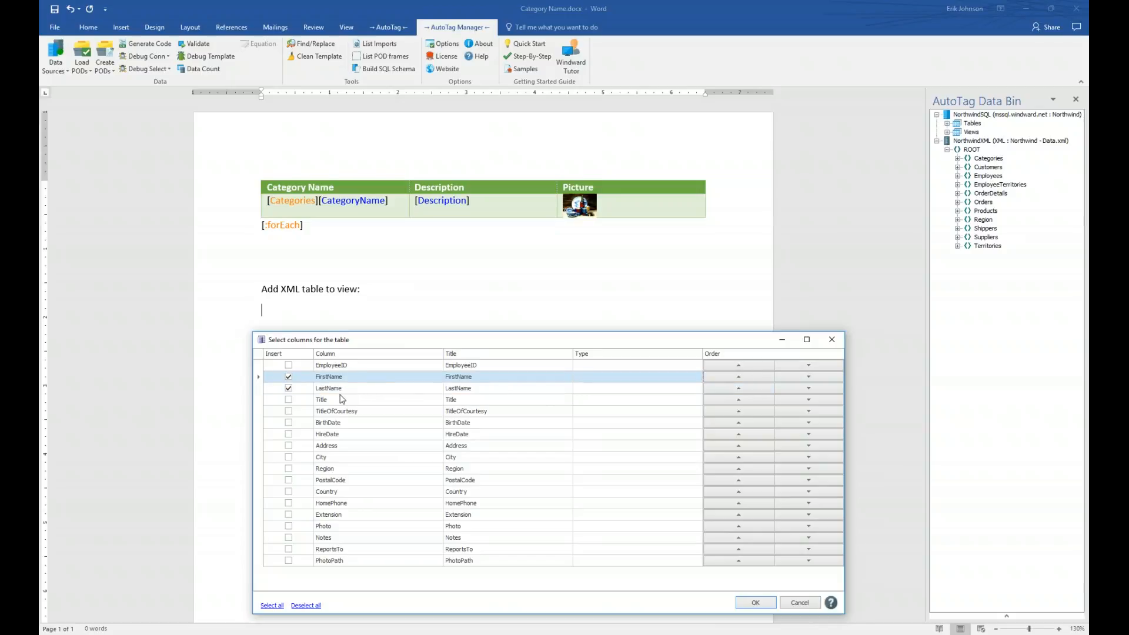
left_click(289, 434)
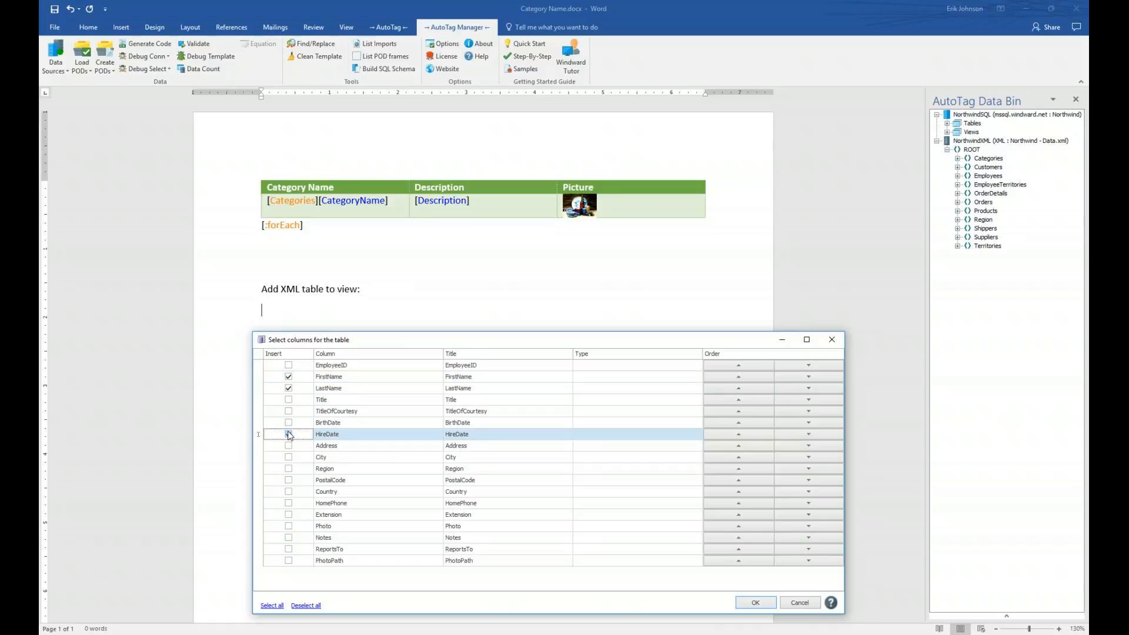
left_click(288, 492)
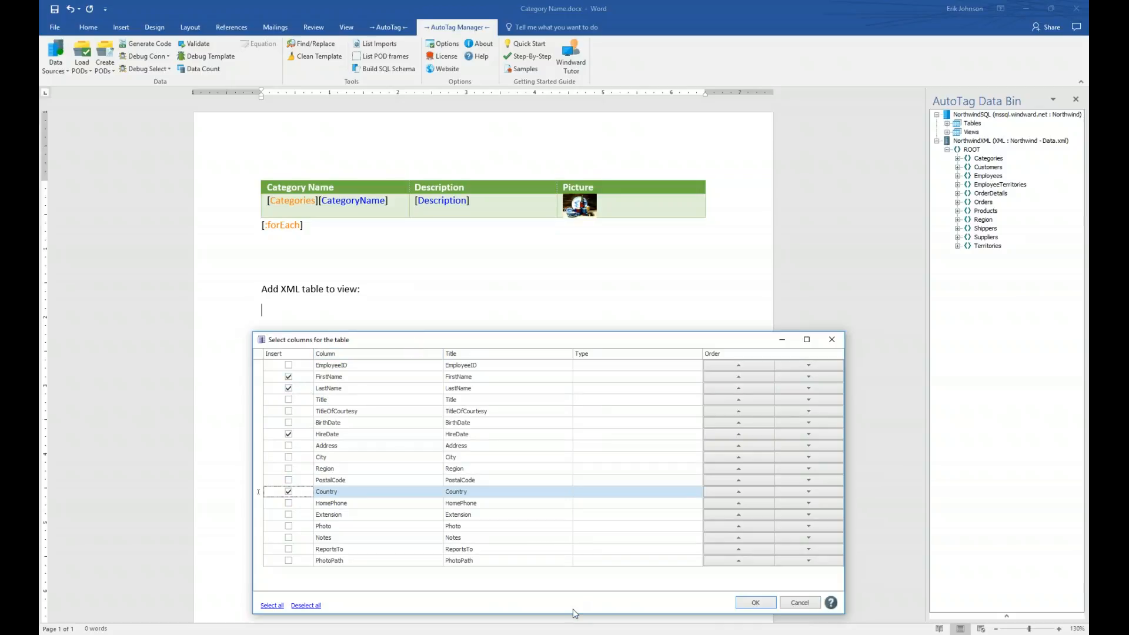
left_click(751, 603)
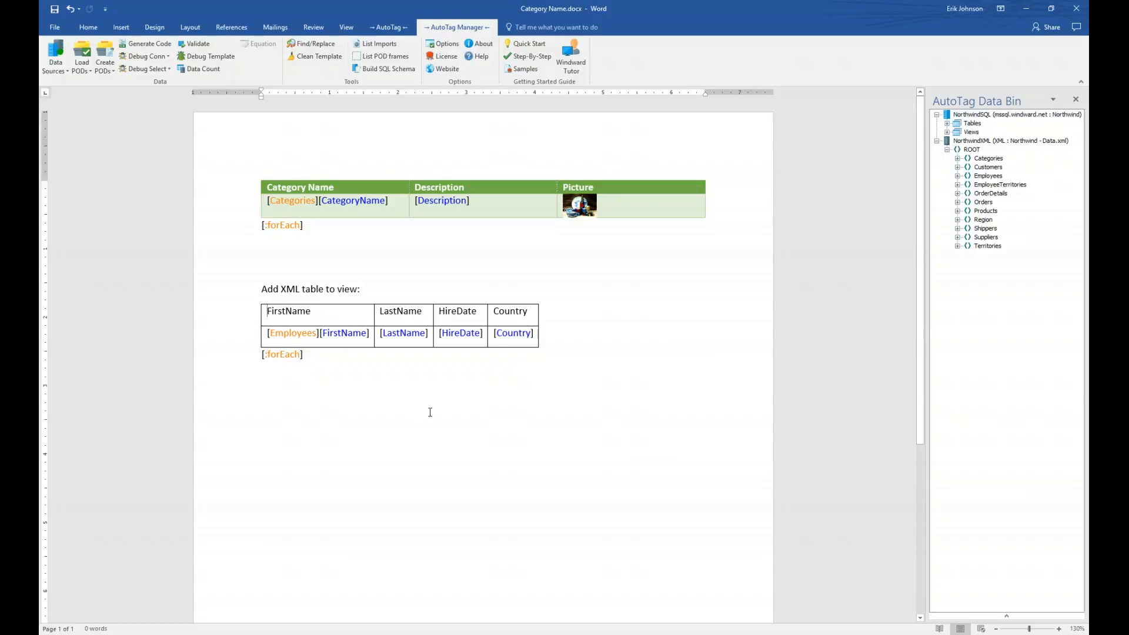
- Respace the Employees headers to First Name, Last Name and Hire Date, then select the Employees loop tag
left_click(286, 311)
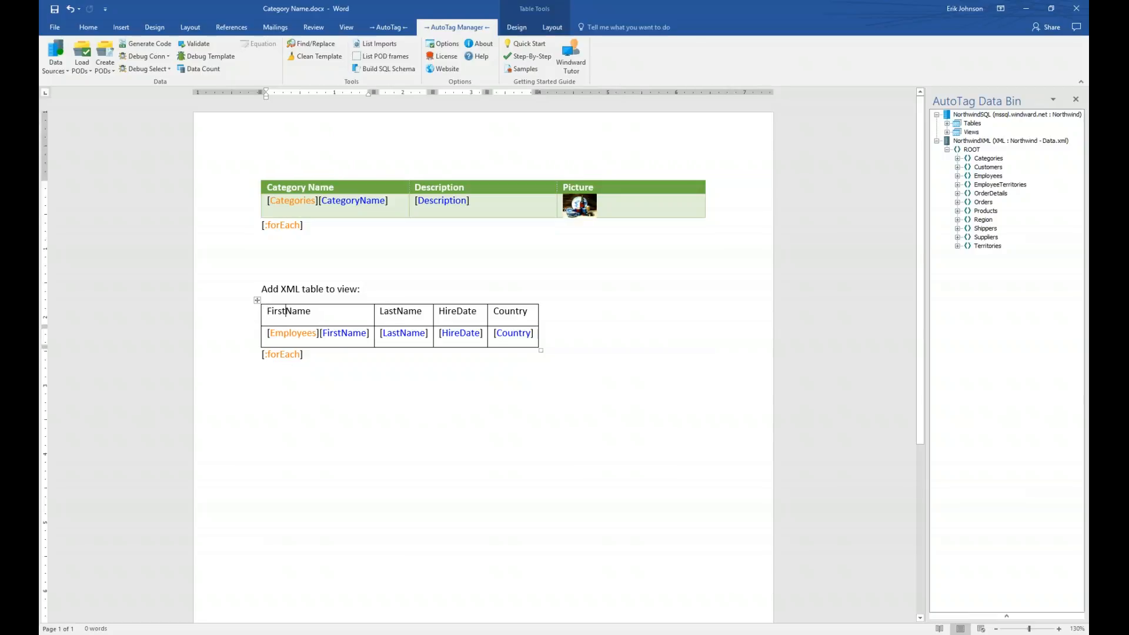
left_click(397, 311)
left_click(458, 310)
mouse_move(470, 332)
left_click(296, 337)
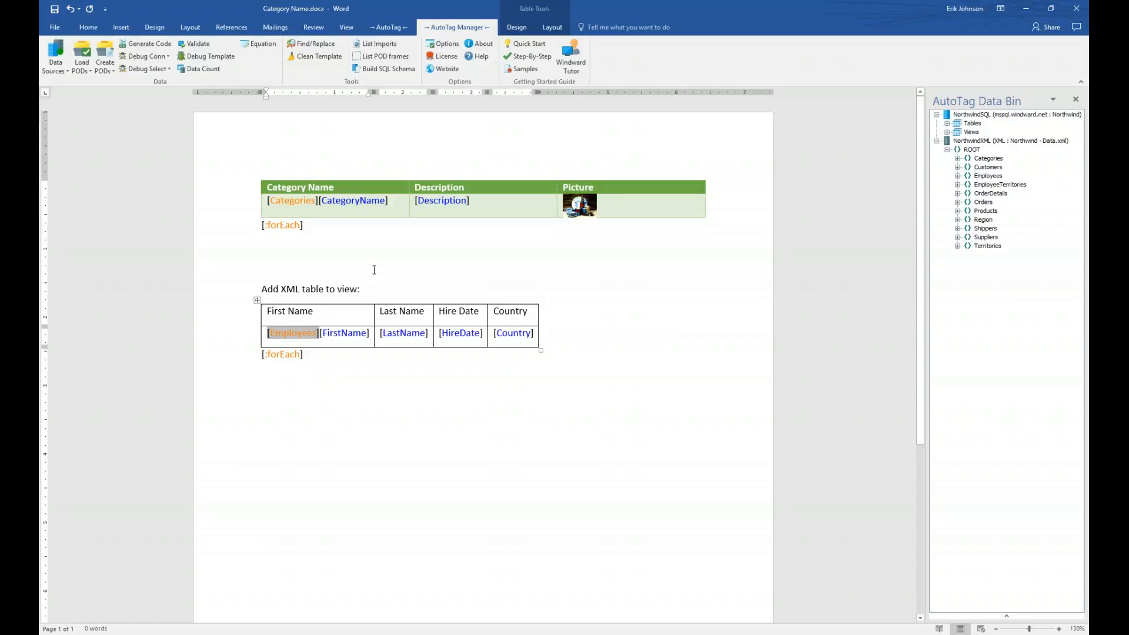
left_click(388, 27)
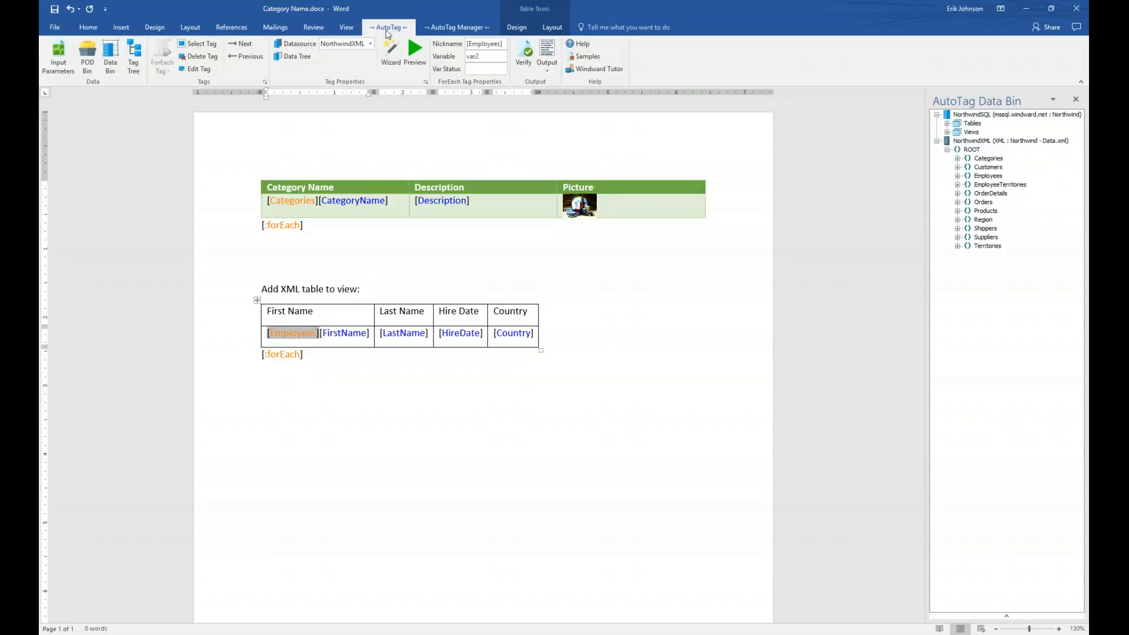
left_click(422, 49)
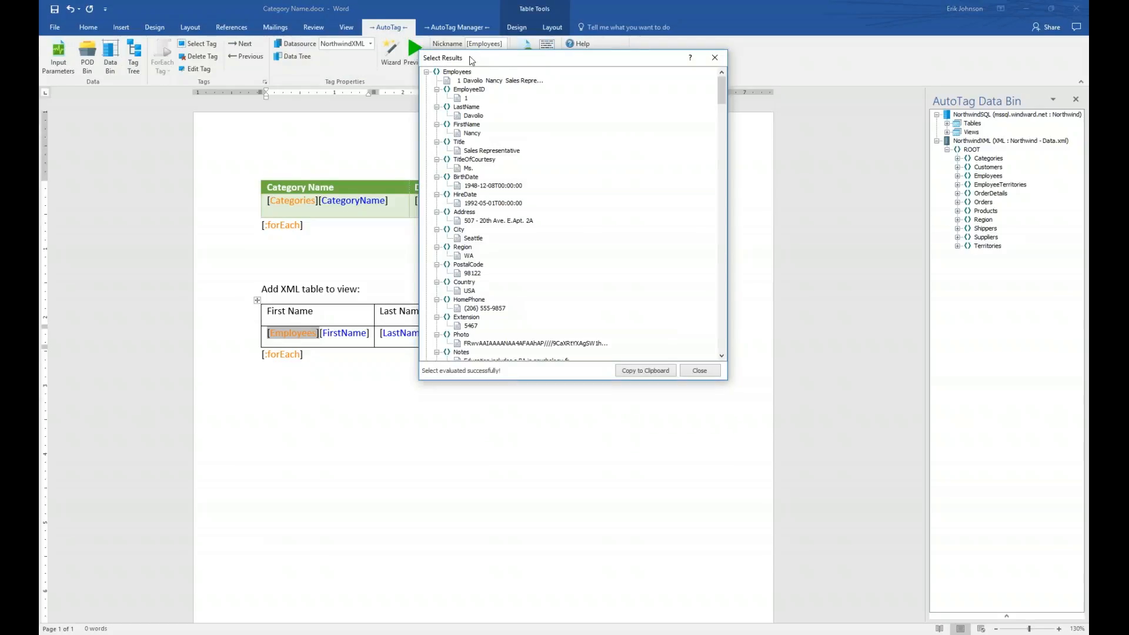
left_click_drag(494, 66, 500, 132)
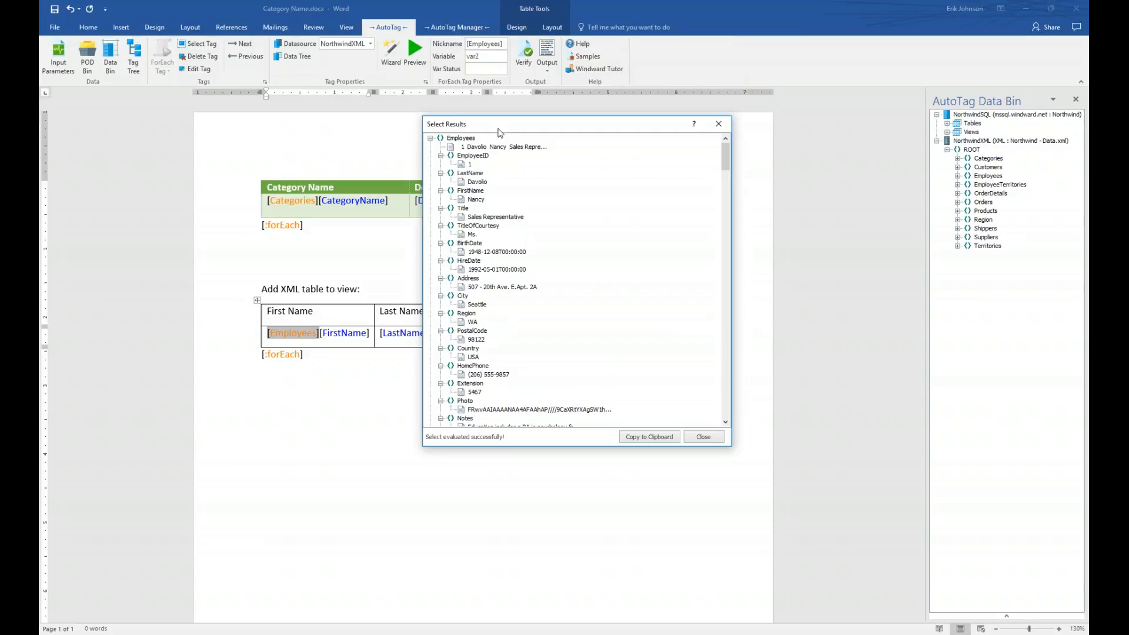
left_click(430, 138)
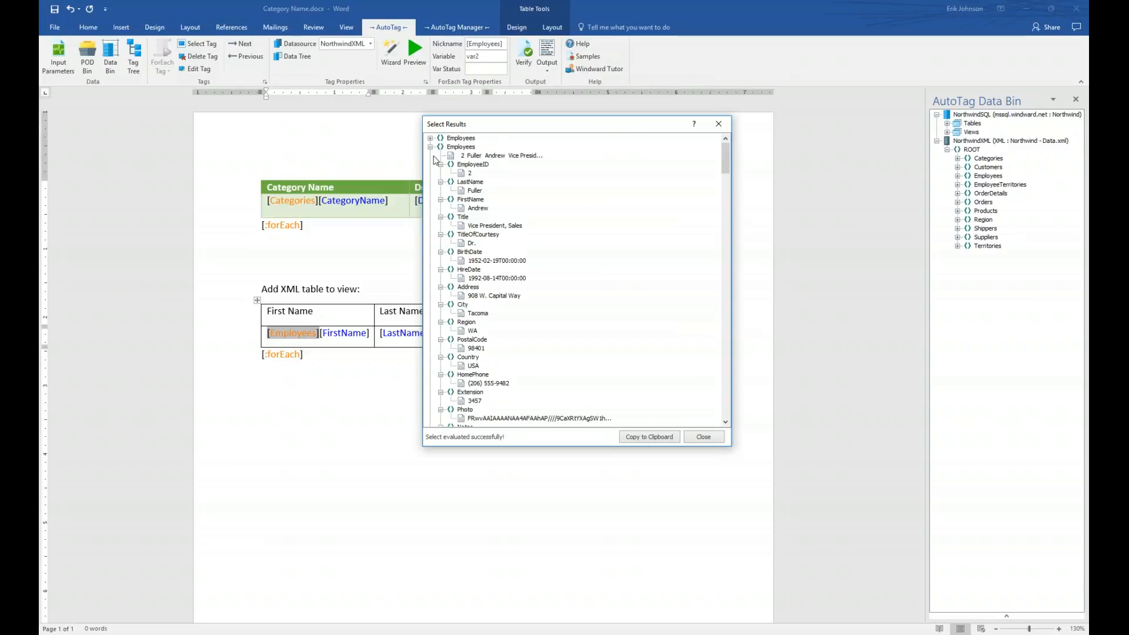
left_click(430, 148)
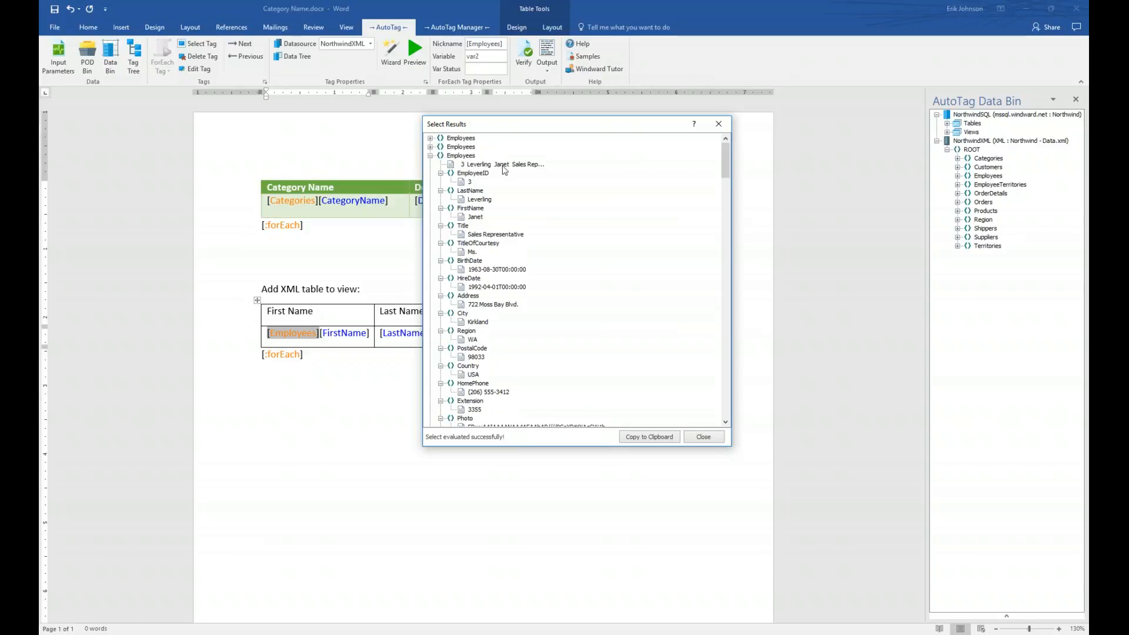
left_click(430, 155)
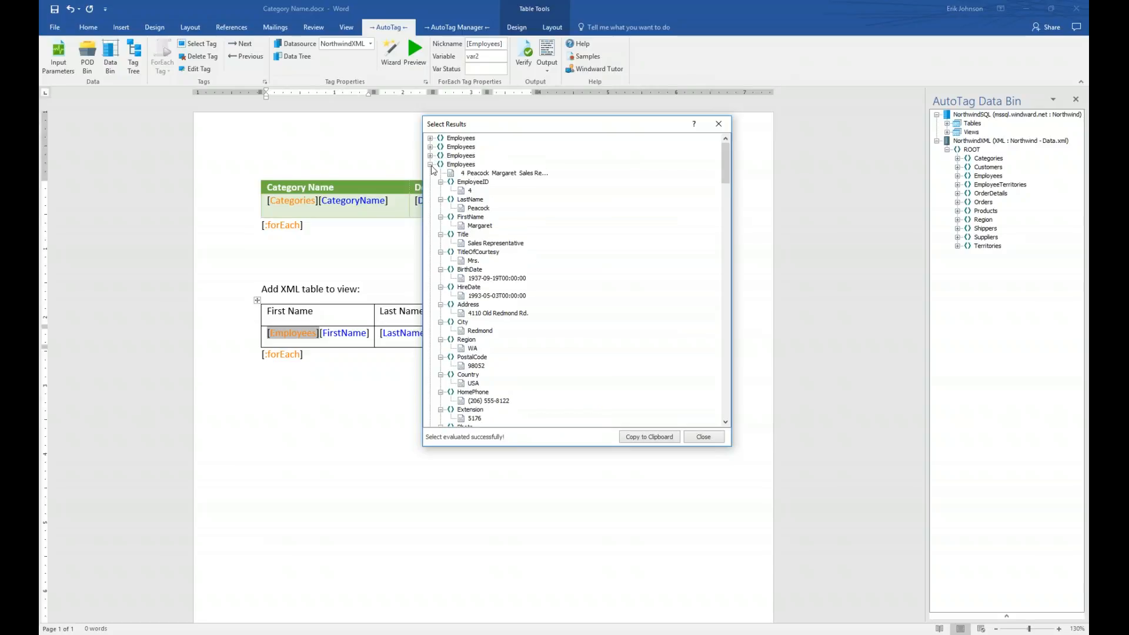
left_click(430, 164)
left_click(430, 174)
left_click(431, 182)
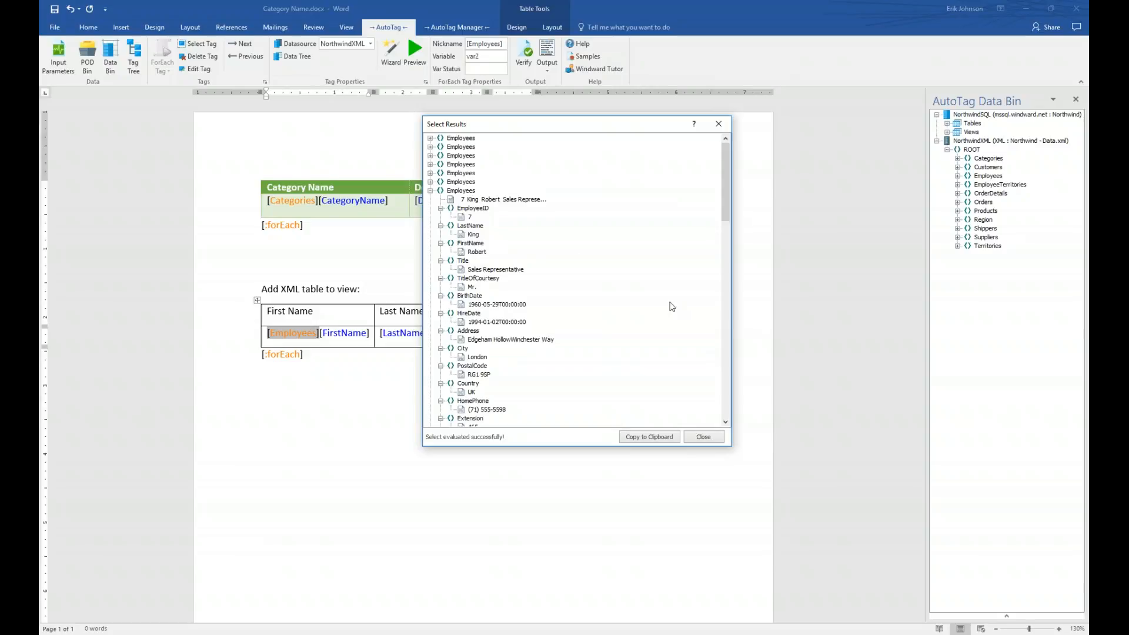
left_click(705, 436)
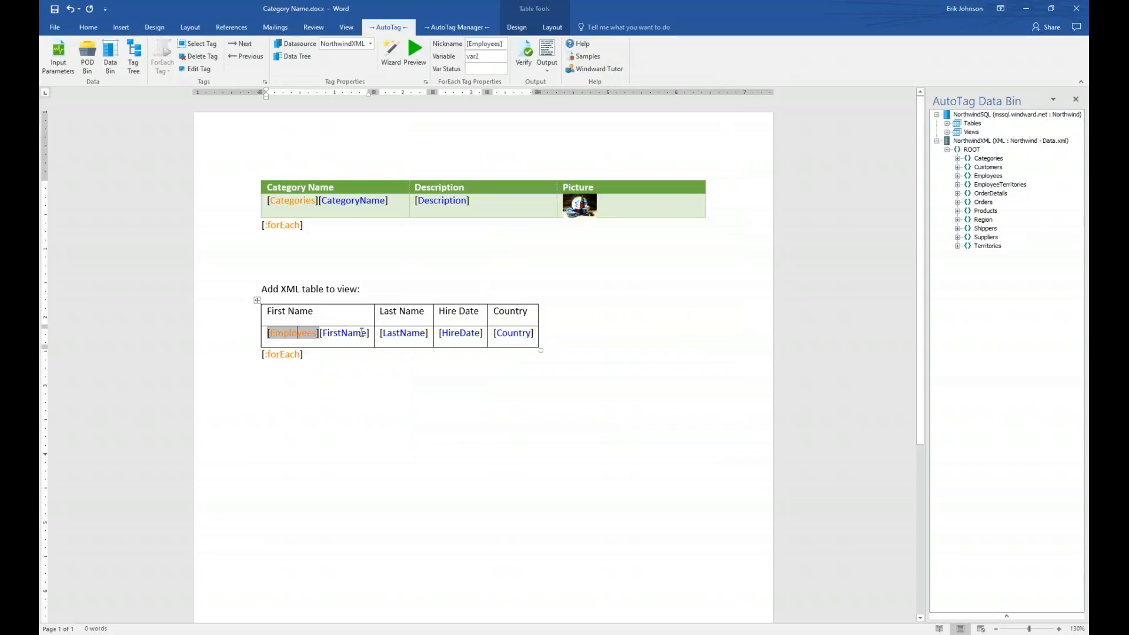
left_click(341, 333)
left_click(412, 56)
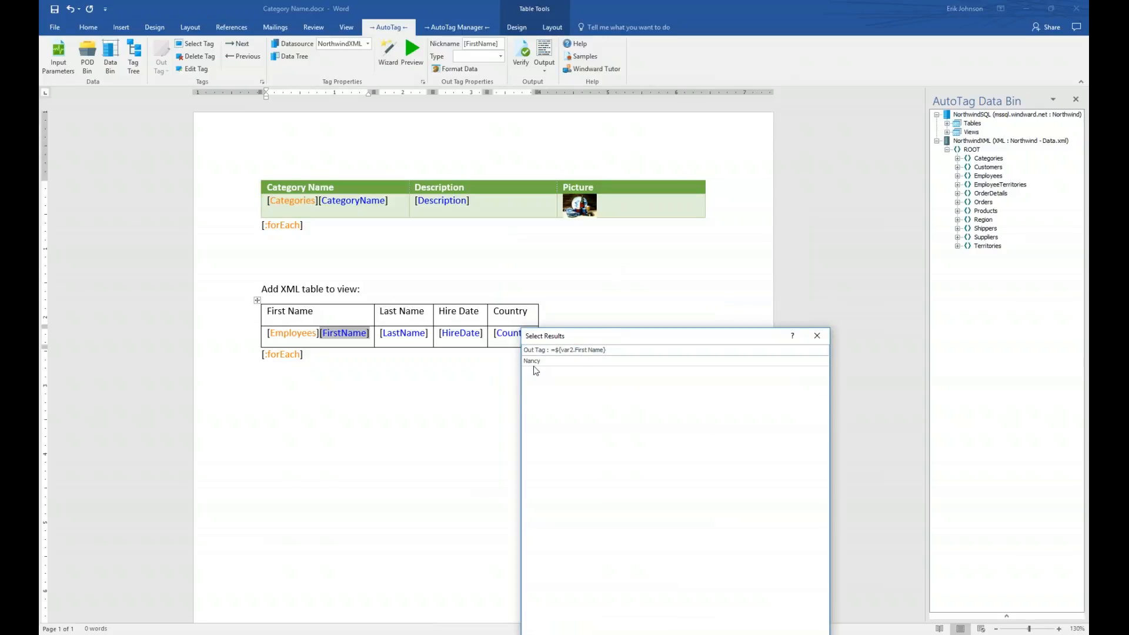
left_click(817, 335)
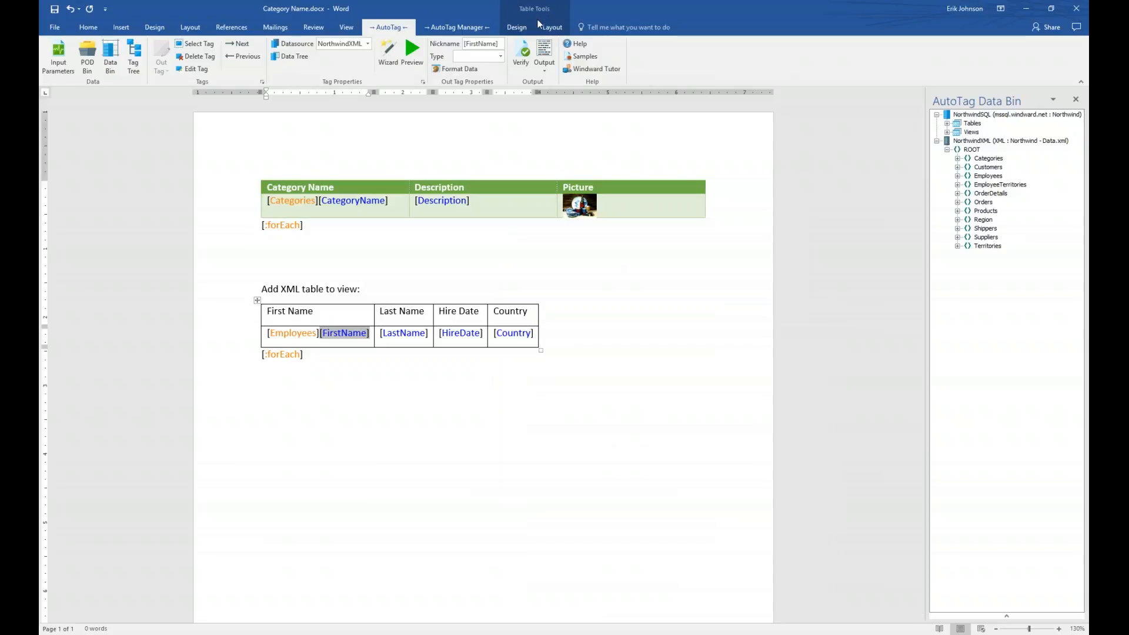
- Turn off First Column emphasis and apply Grid Table 4 - Accent 5 to the Employees table
left_click(518, 27)
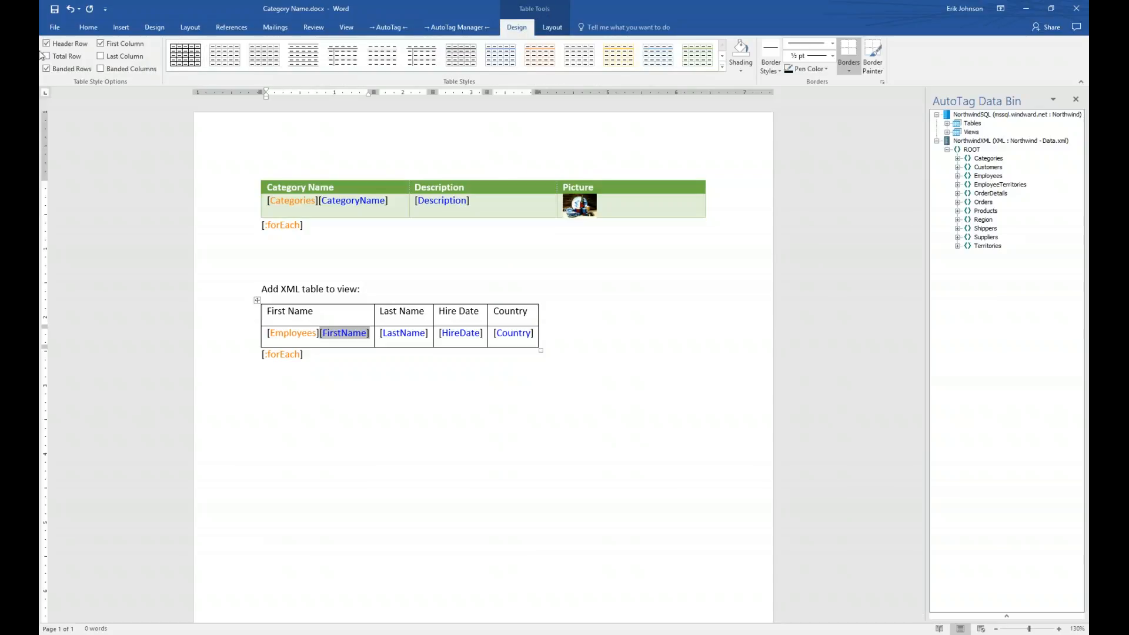
left_click(101, 45)
left_click(722, 66)
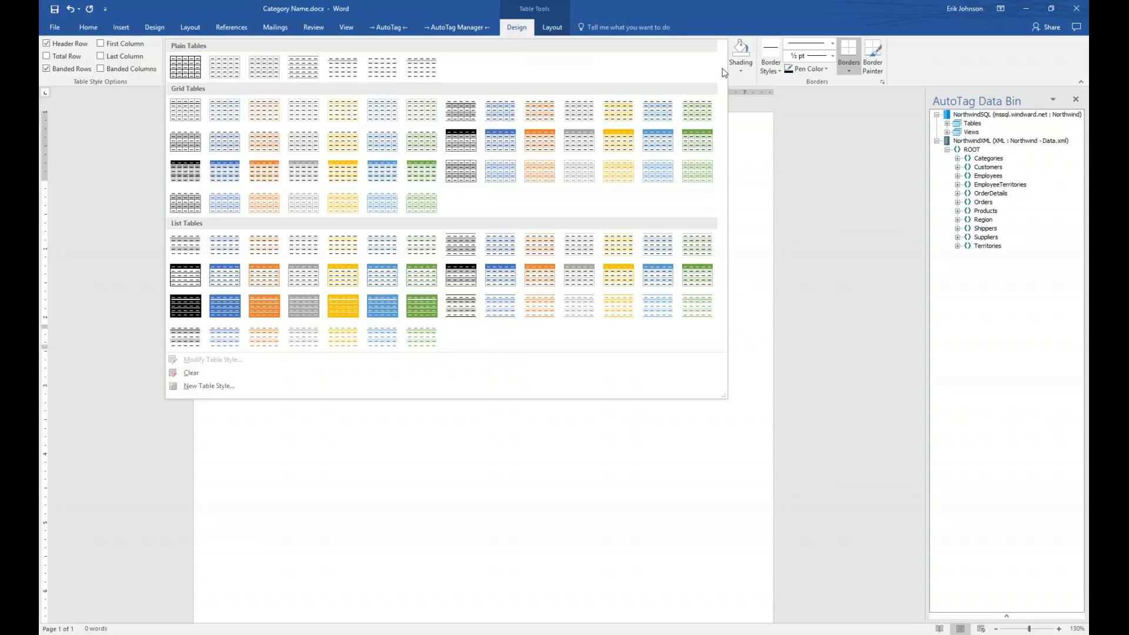
left_click(668, 147)
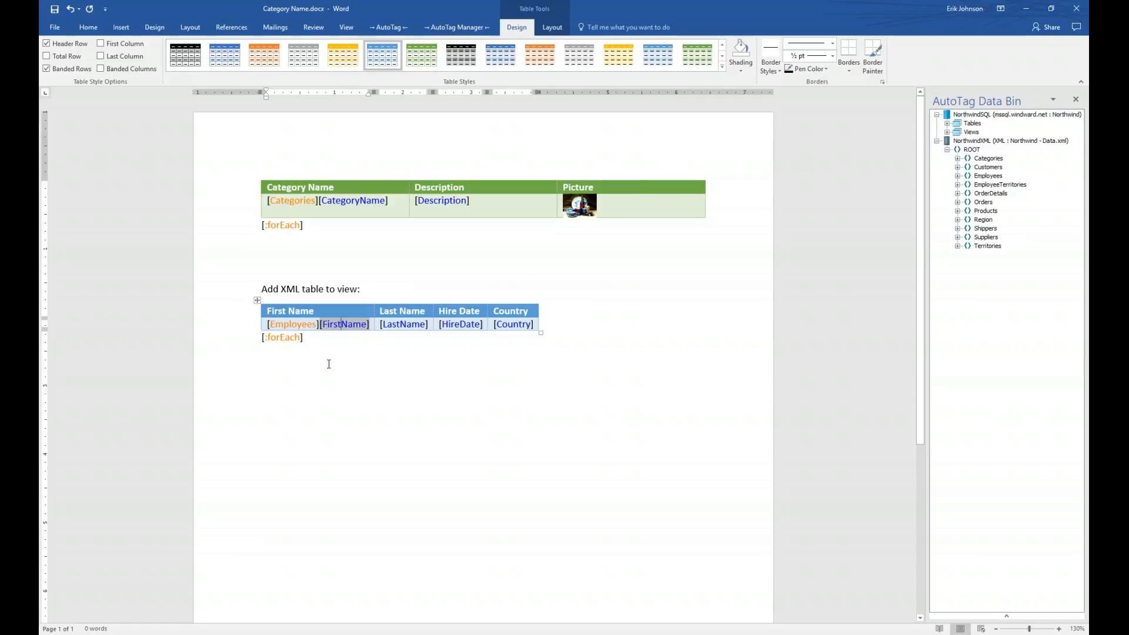
- Save the template and generate the output report from AutoTag
left_click(391, 28)
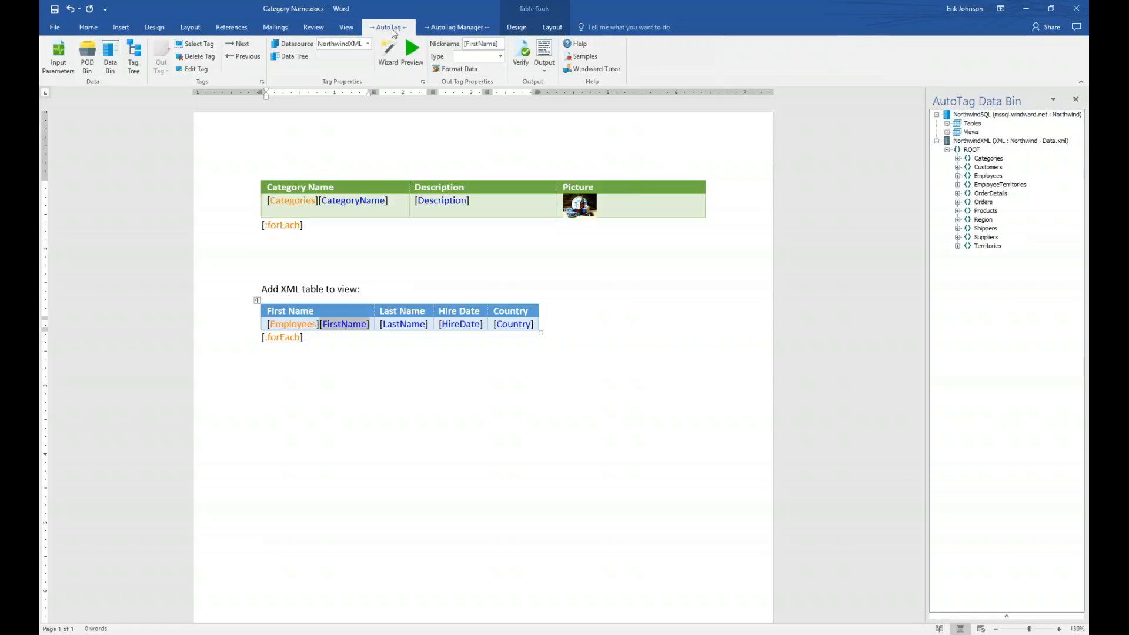
left_click(543, 52)
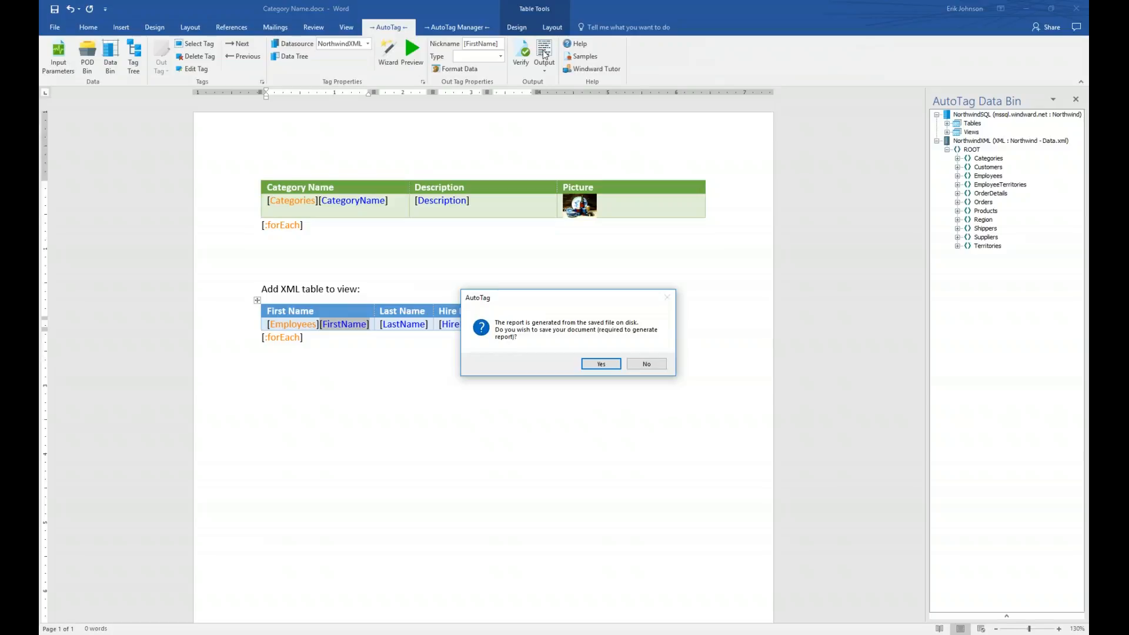
left_click(600, 365)
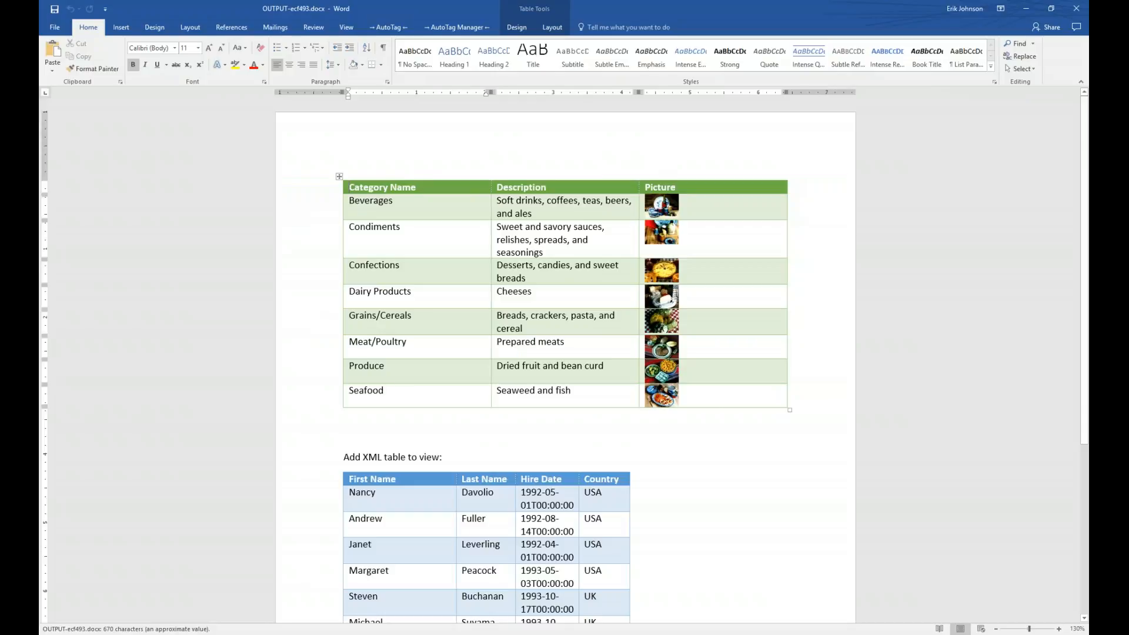
- Snap the output document and template side by side and close the Data Bin
key("super+Right")
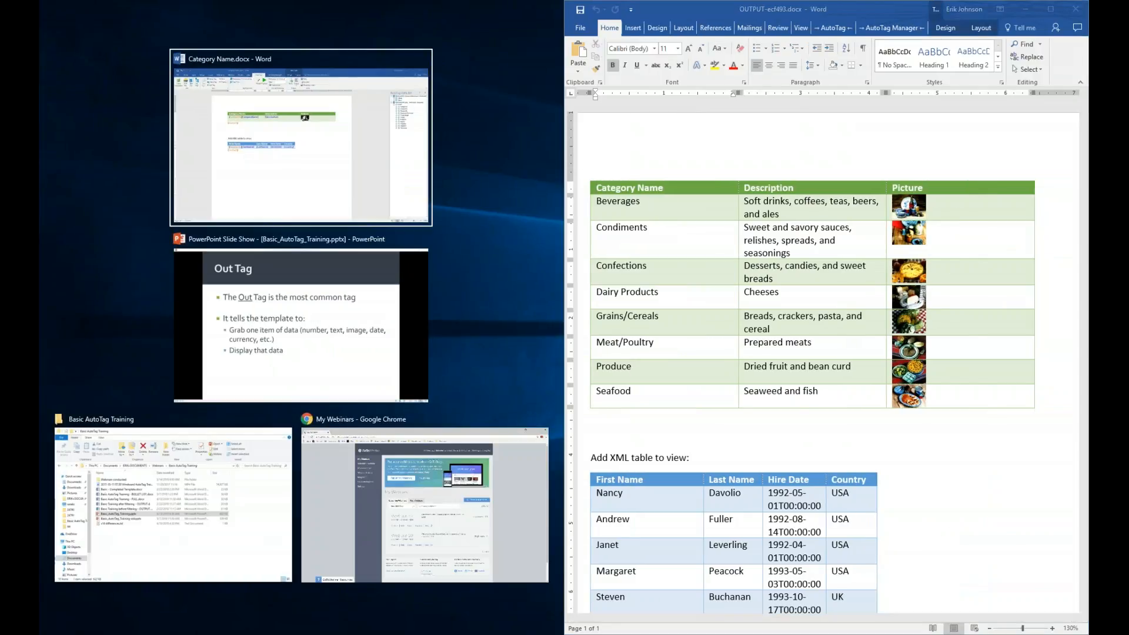
key("Return")
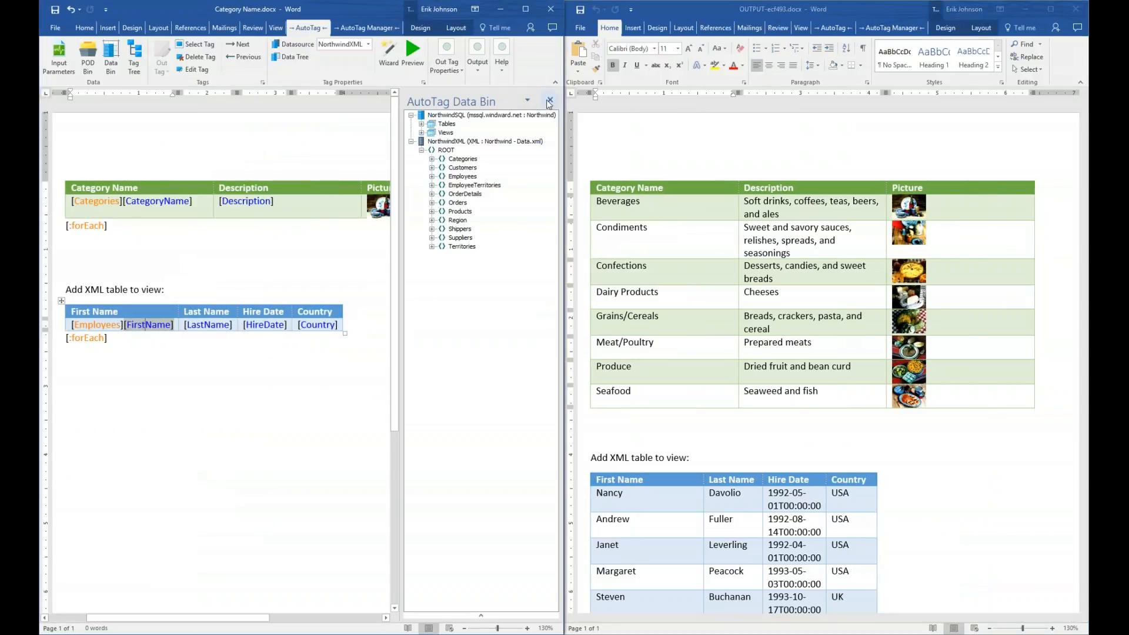
left_click(550, 100)
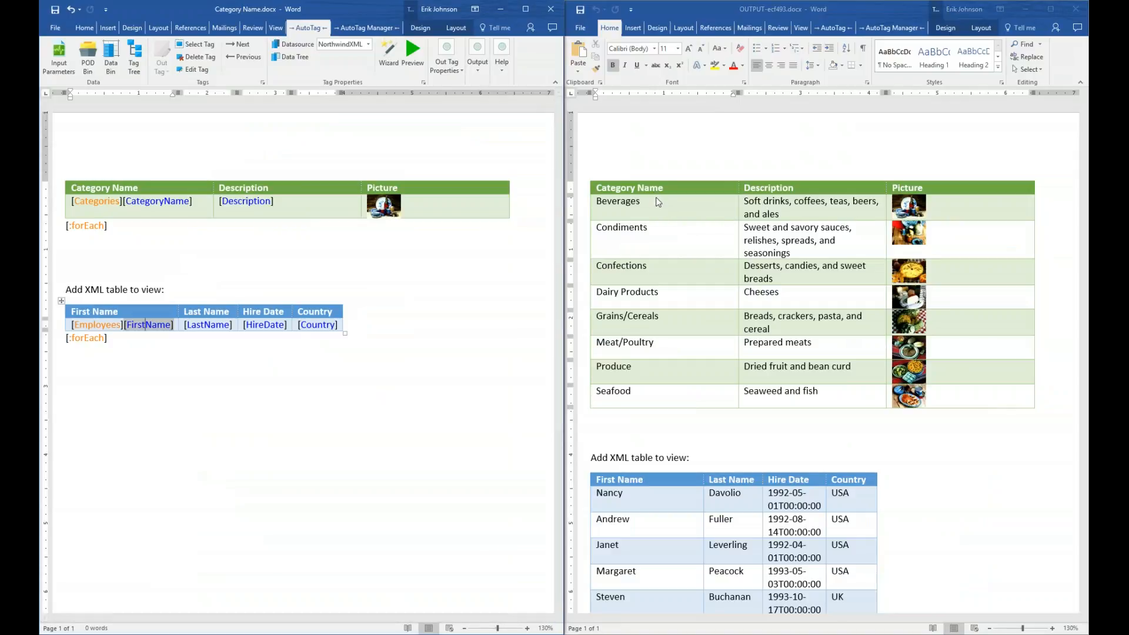
scroll(682, 209, "down", 5)
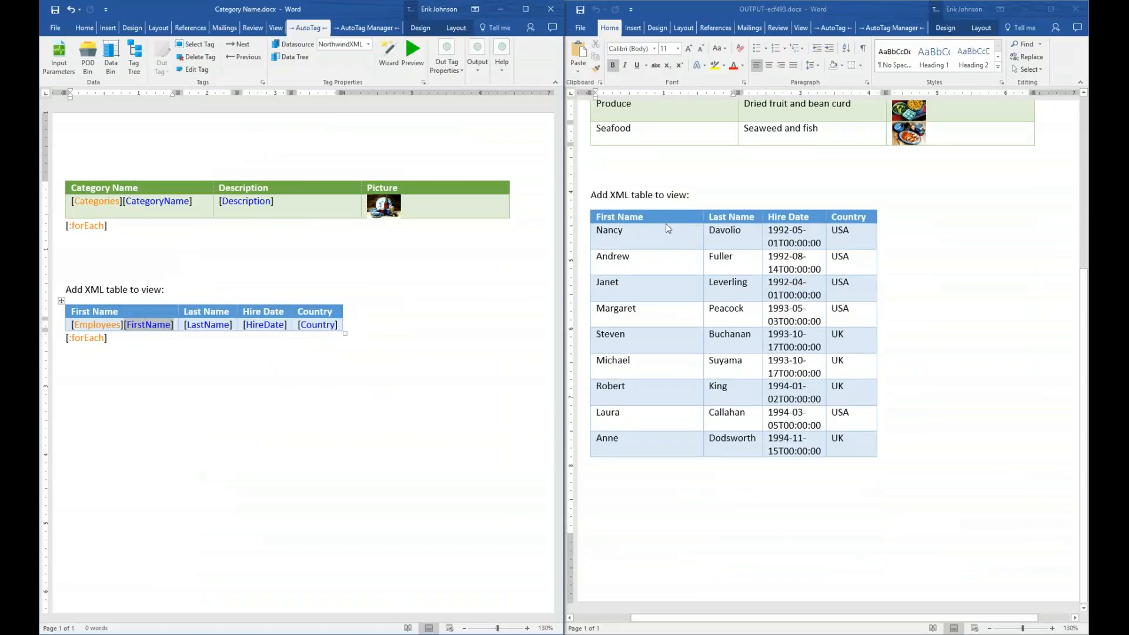
scroll(666, 223, "up", 1)
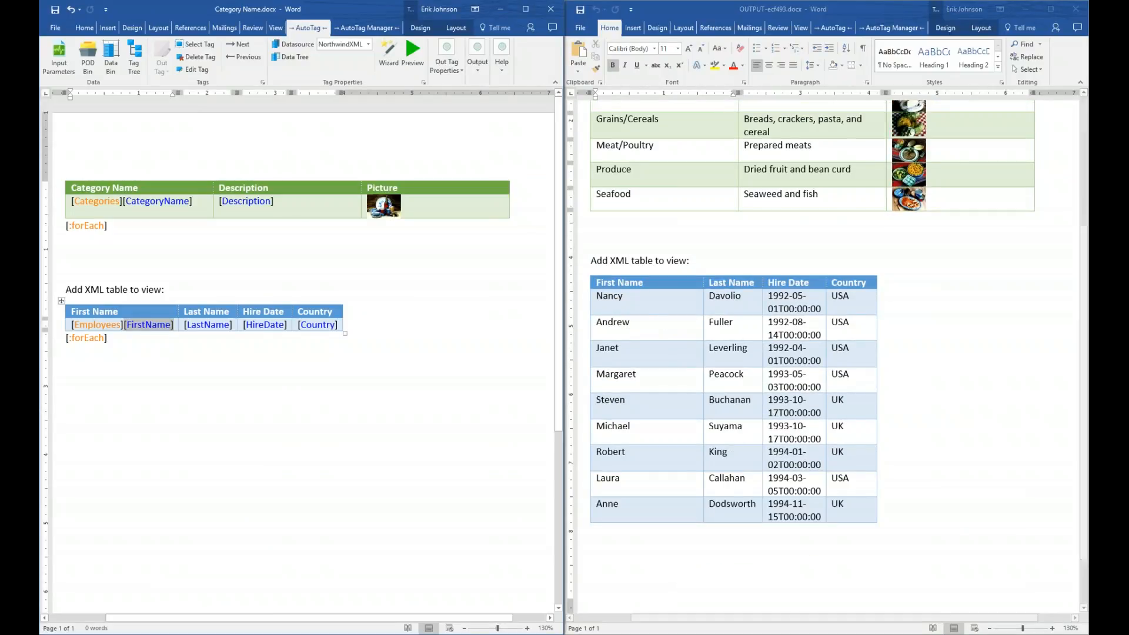
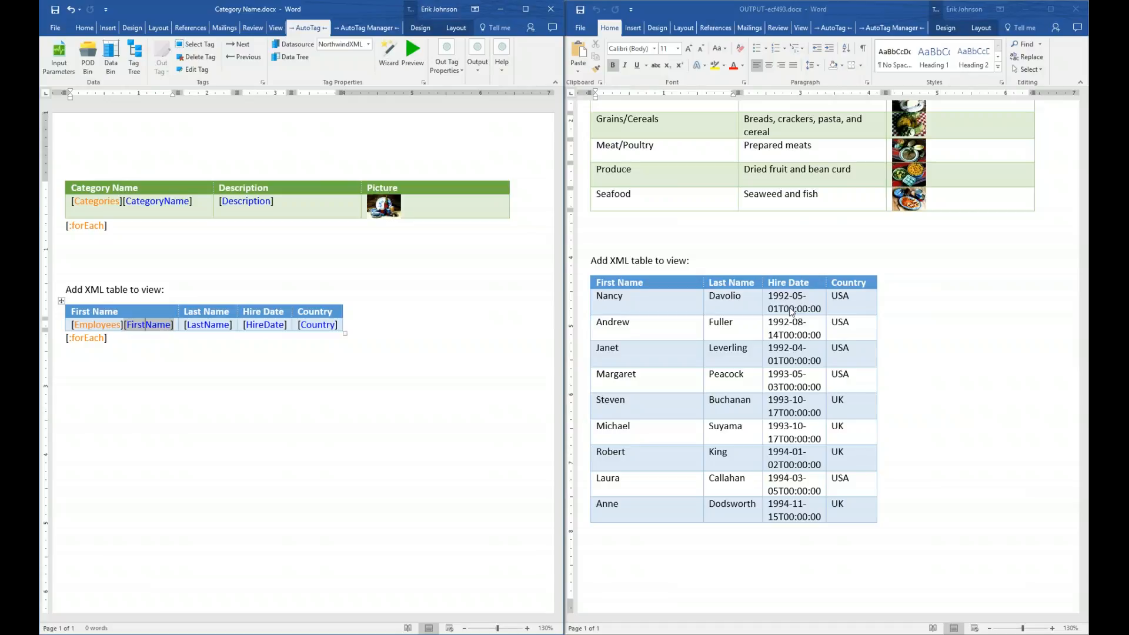
- Close the earlier report output and select the [HireDate] tag in the Employees table
left_click(1080, 9)
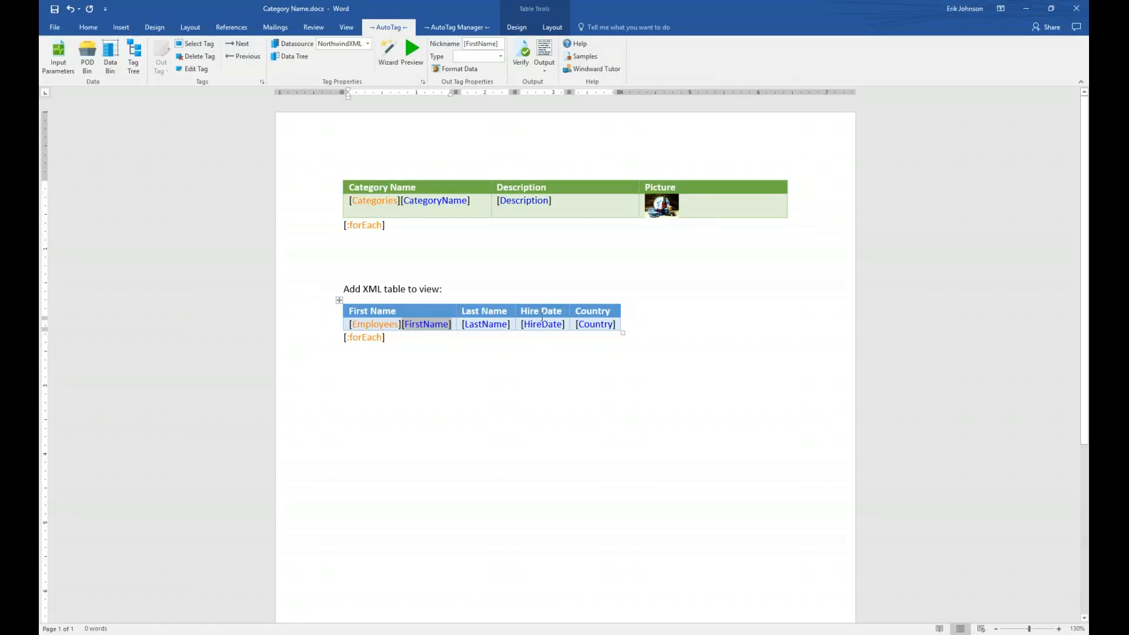
left_click(542, 323)
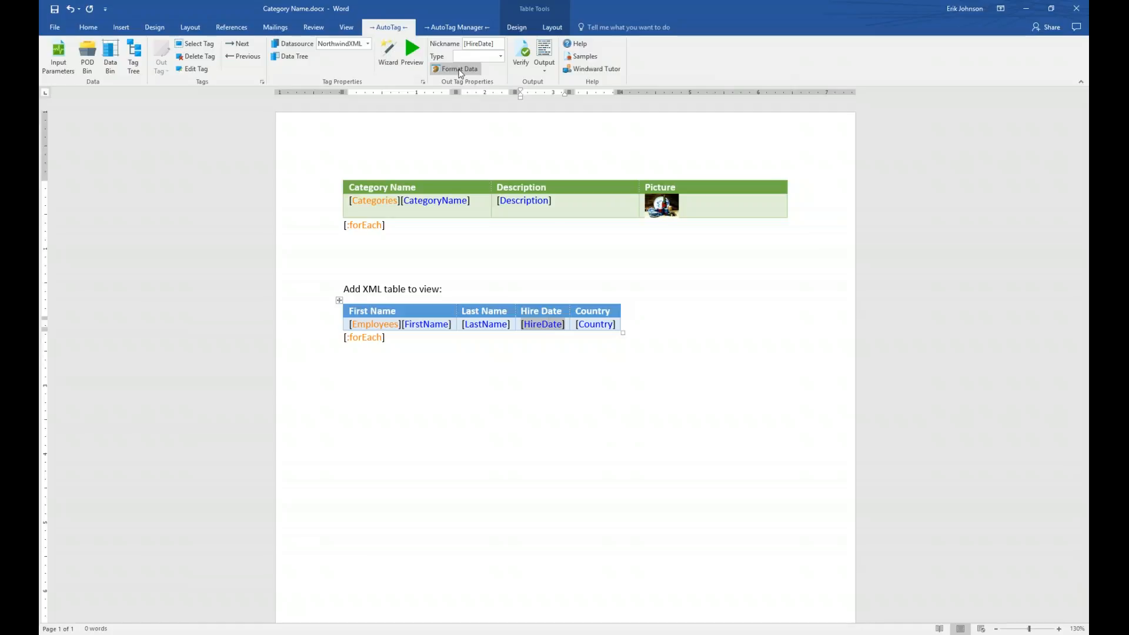
- Give the HireDate tag a Date format in the 'March 14, 2001' (mmmm d, yyyy) style
left_click(459, 70)
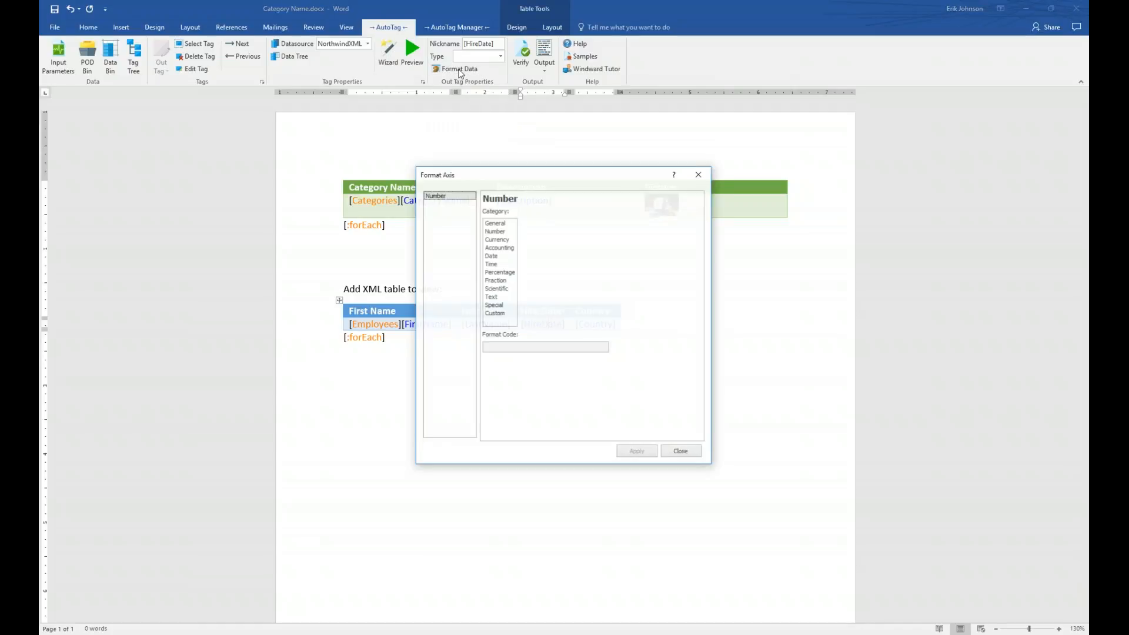
left_click_drag(549, 176, 726, 261)
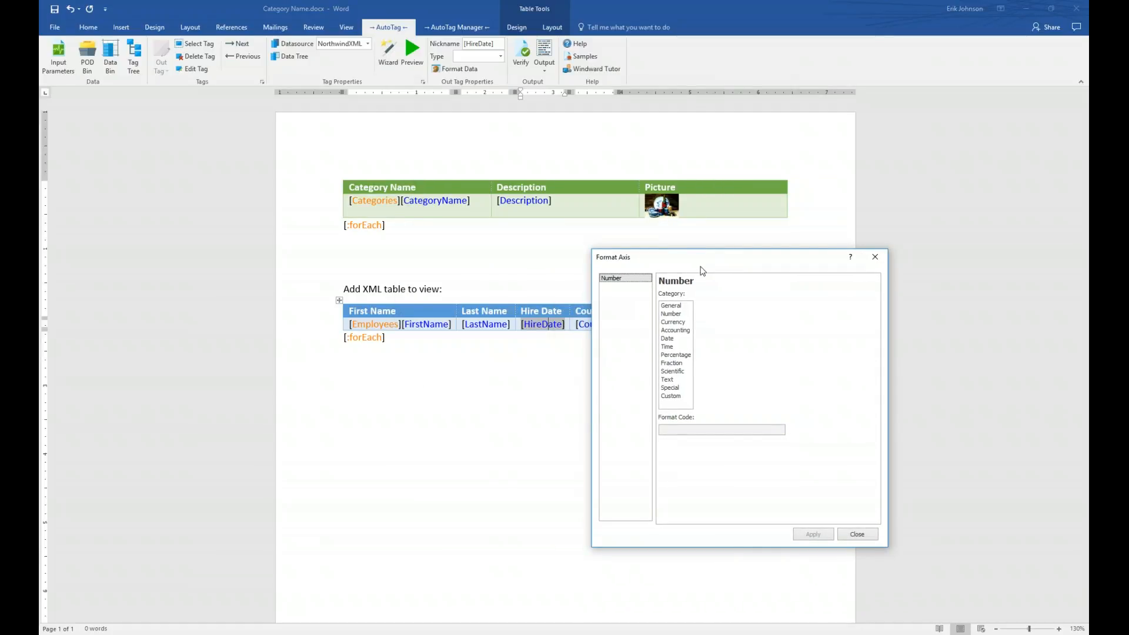
left_click(668, 340)
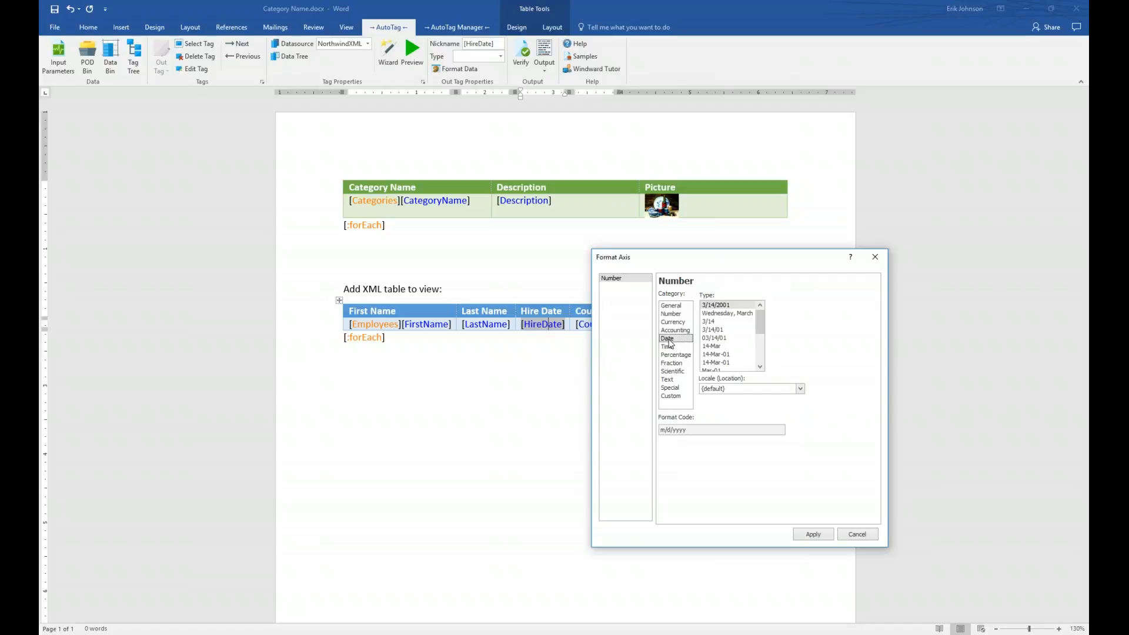
left_click_drag(764, 326, 763, 342)
left_click(736, 347)
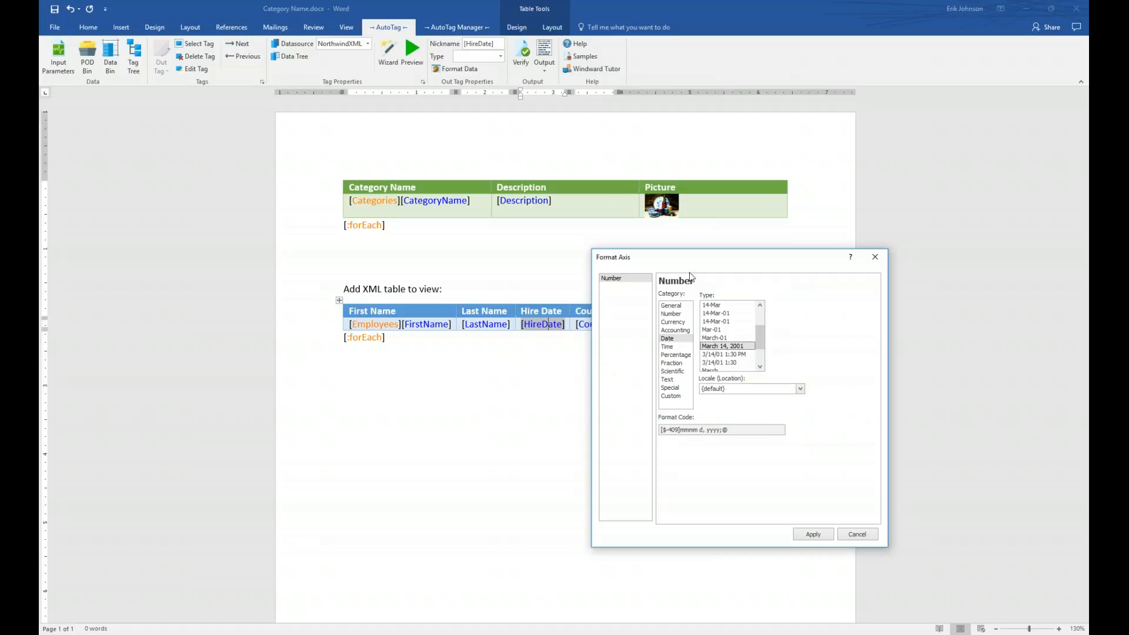
left_click(814, 535)
left_click(857, 535)
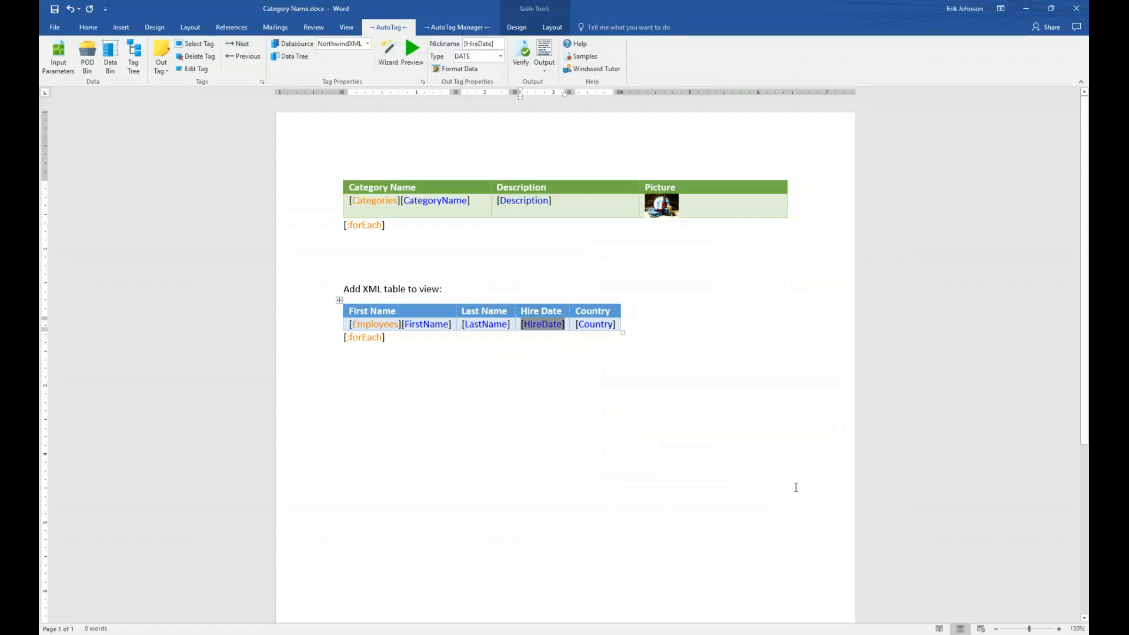
left_click(412, 52)
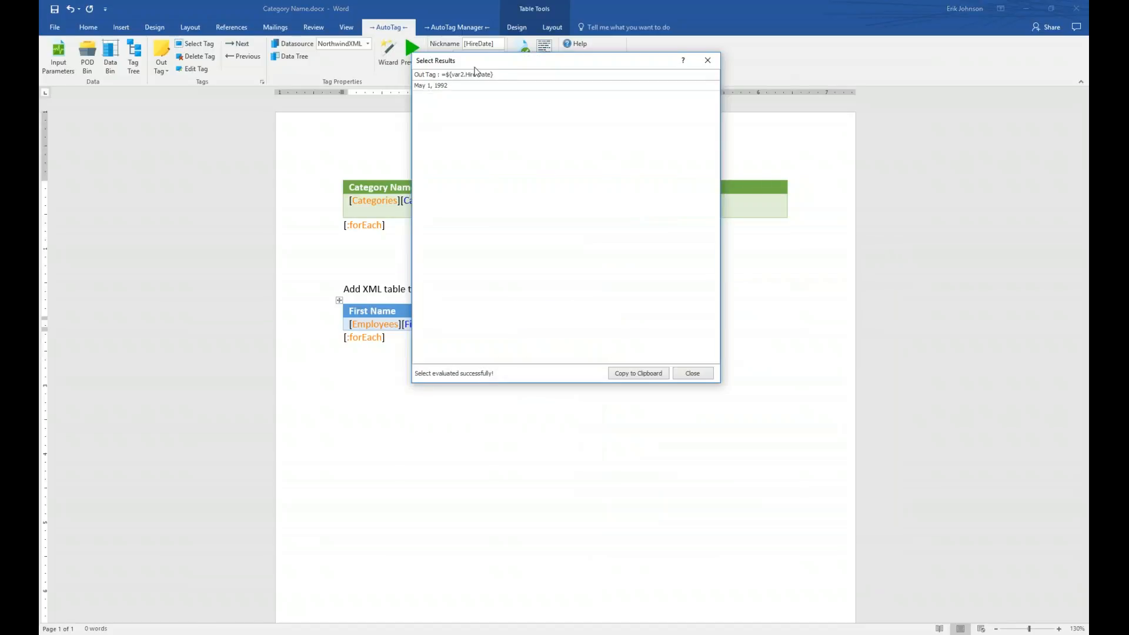
left_click_drag(502, 63, 613, 360)
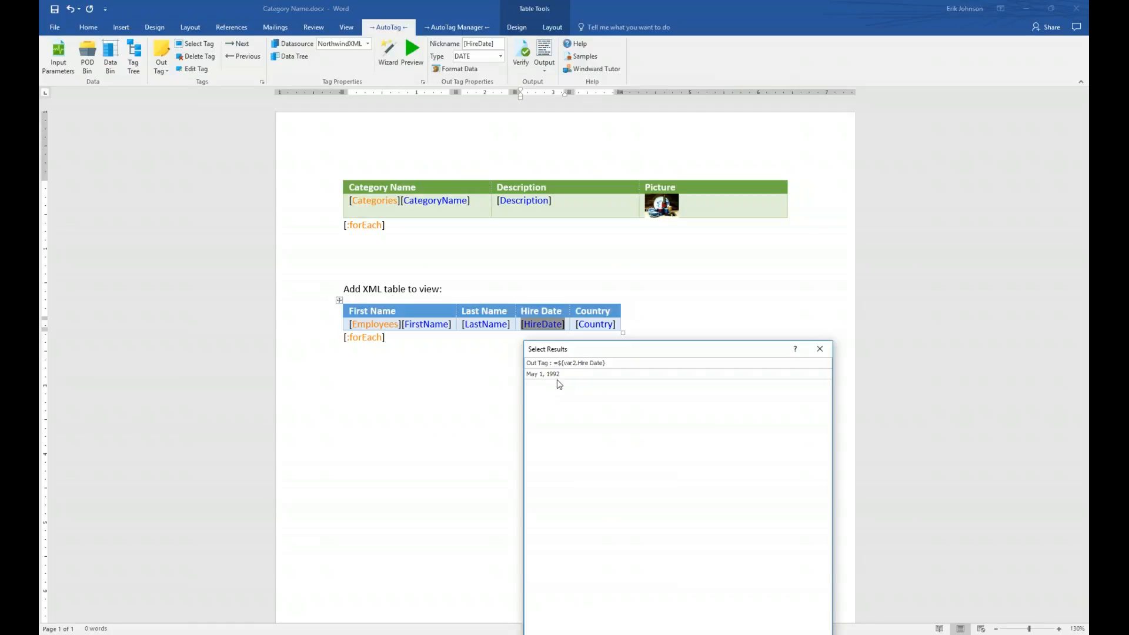
left_click(819, 349)
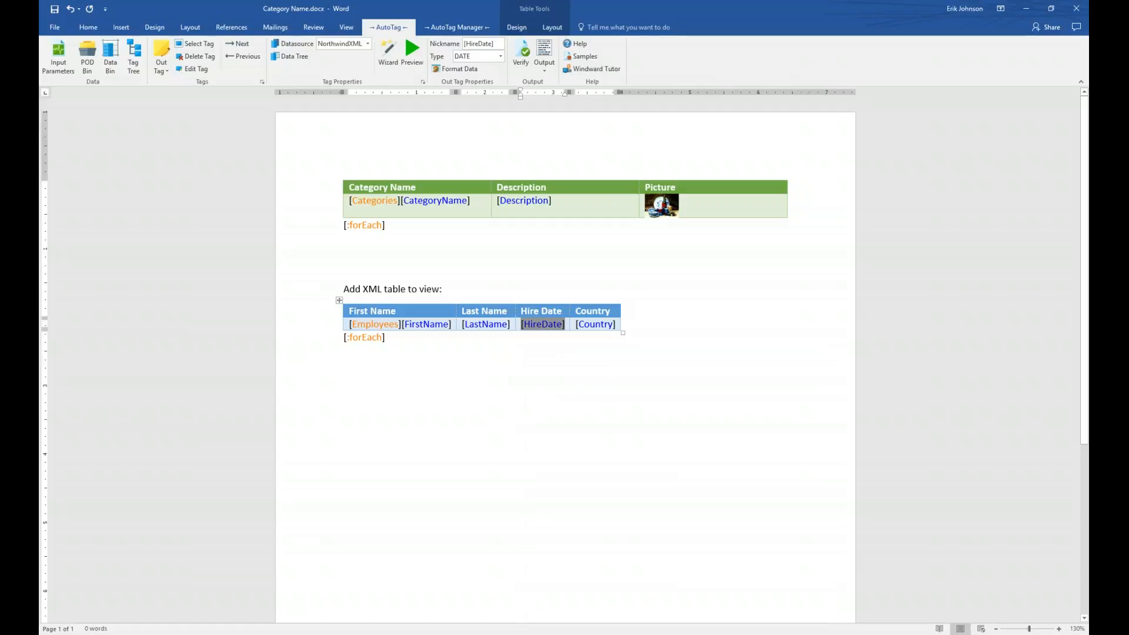
left_click(543, 52)
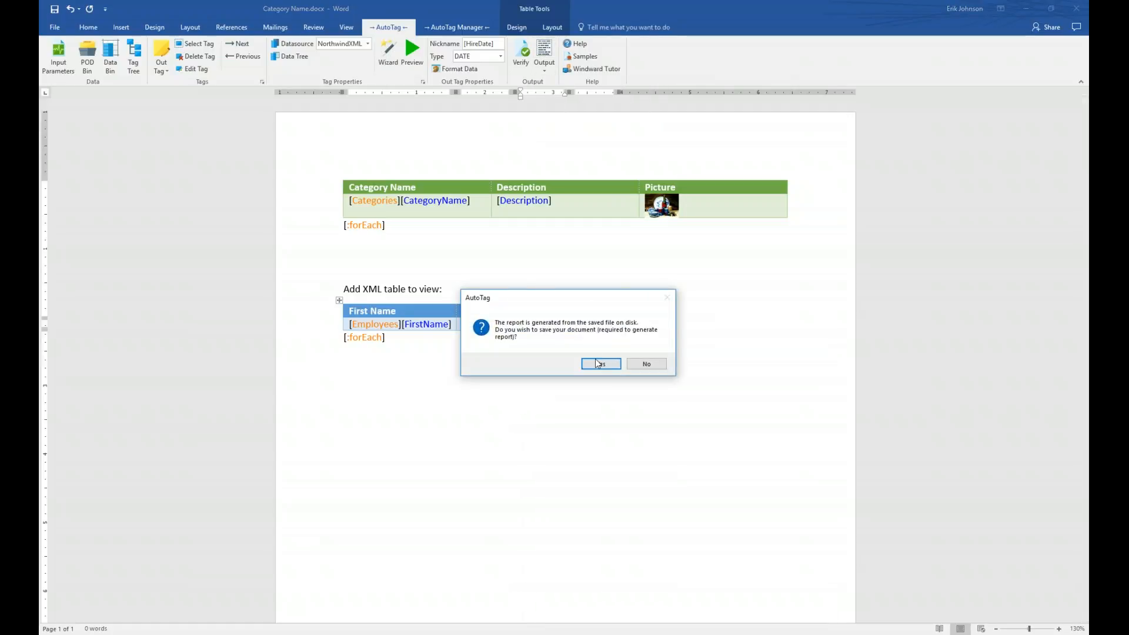
left_click(601, 363)
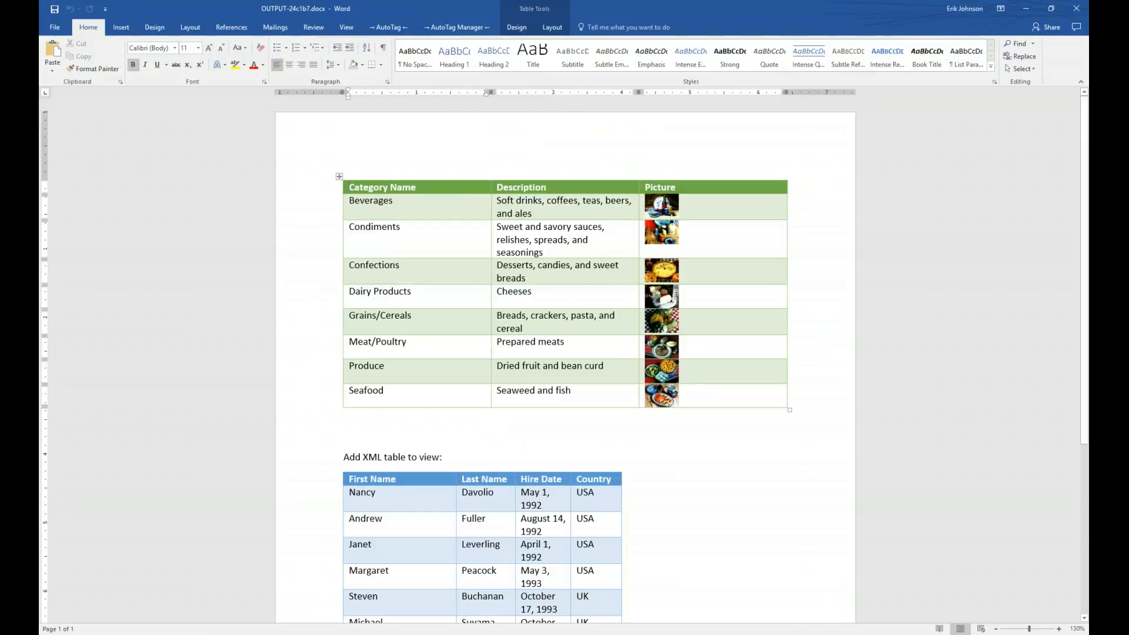
key("super+Right")
key("Return")
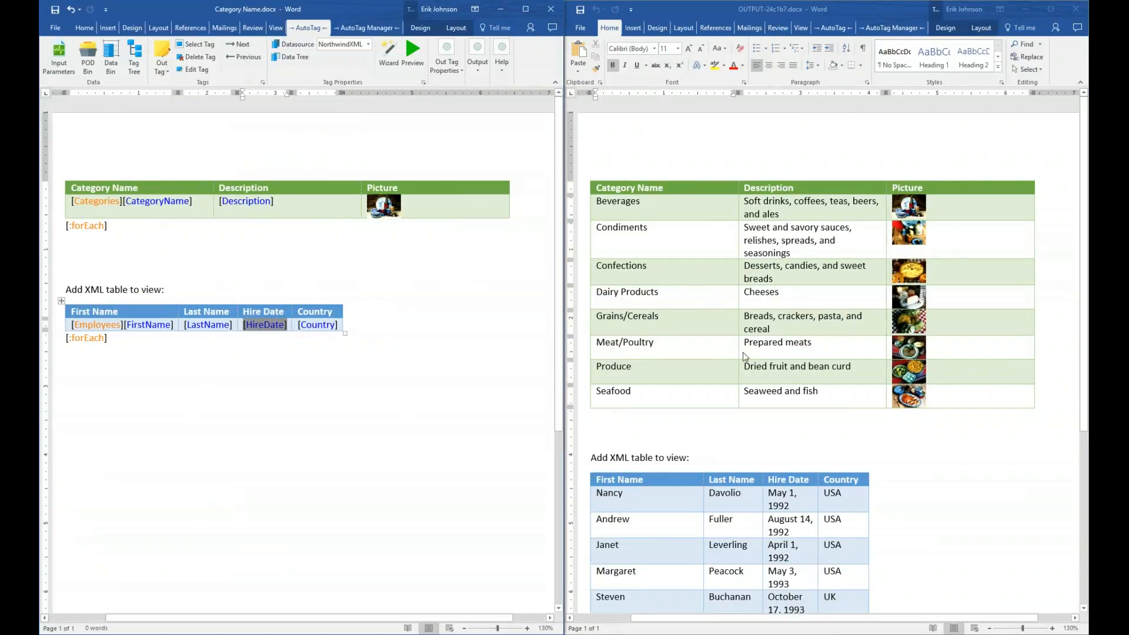
scroll(903, 430, "down", 4)
scroll(903, 431, "down", 1)
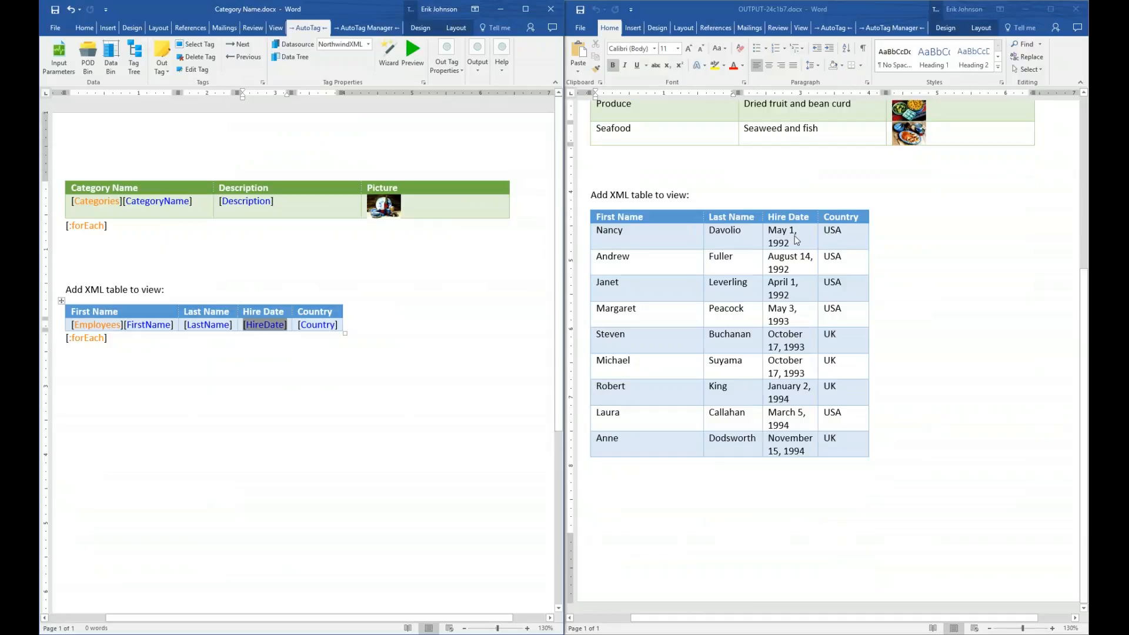
left_click(868, 218)
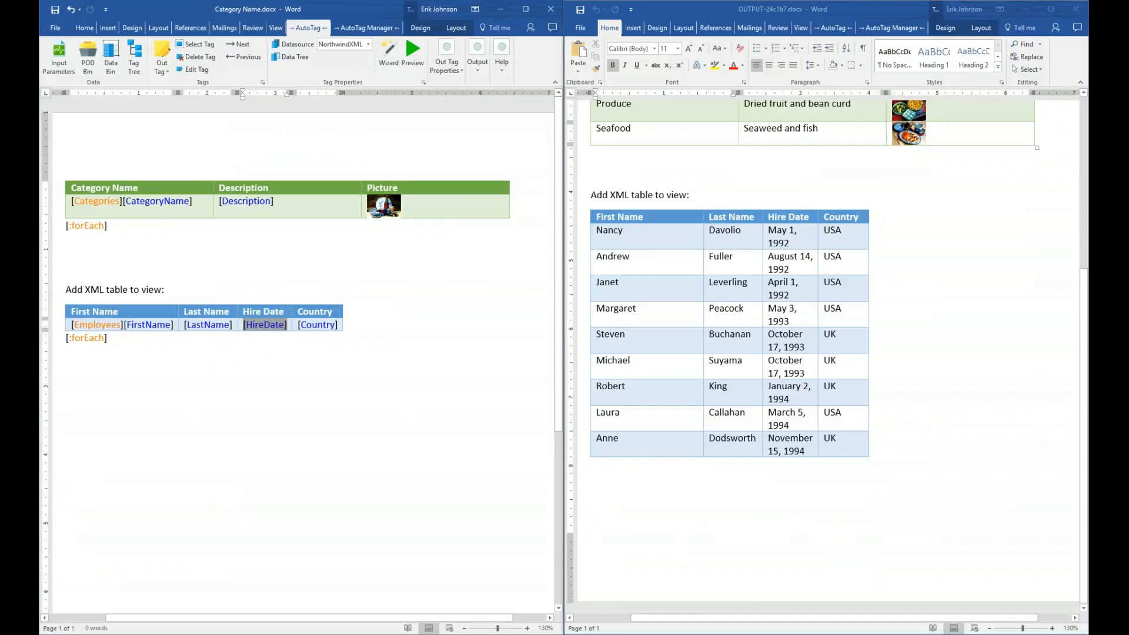
left_click_drag(868, 217, 1026, 219)
left_click_drag(816, 217, 889, 218)
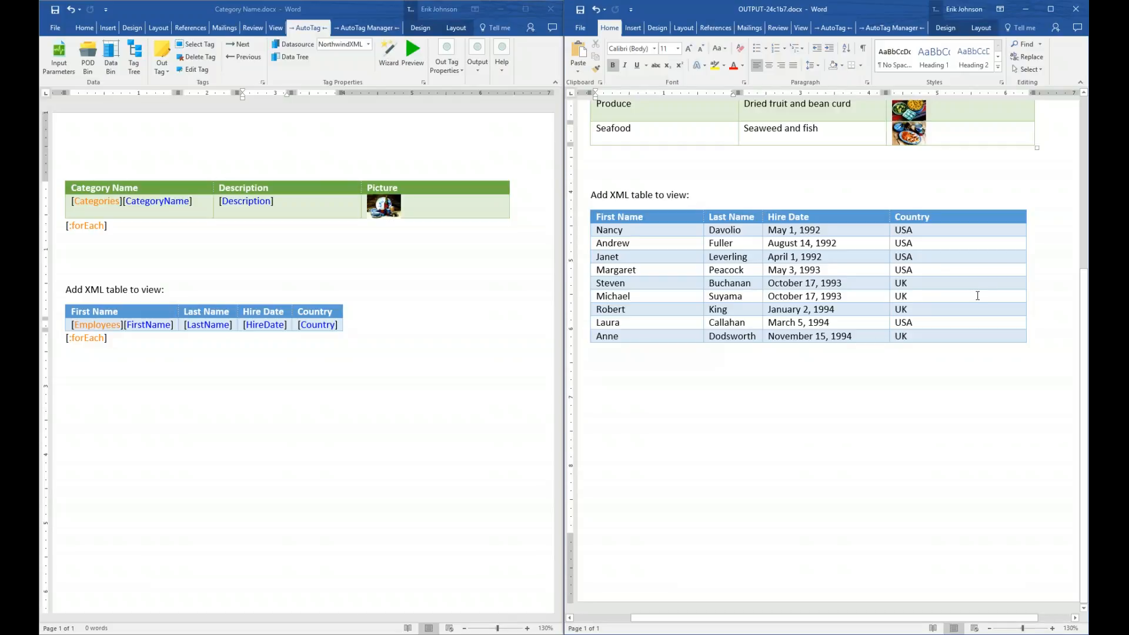
left_click(1075, 9)
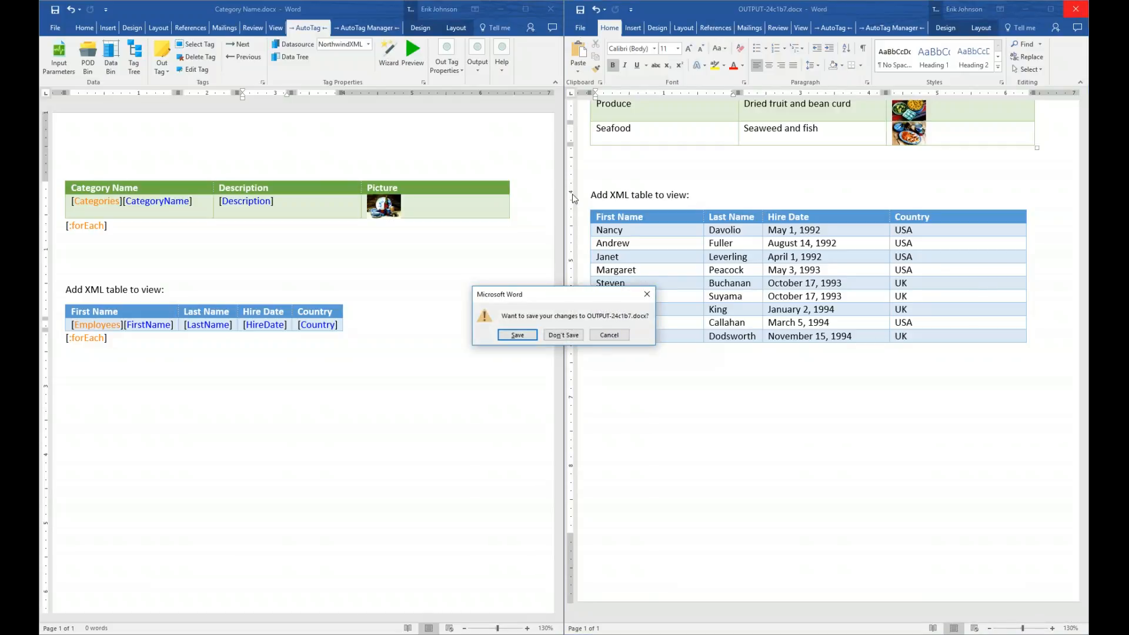
left_click(563, 335)
left_click(525, 9)
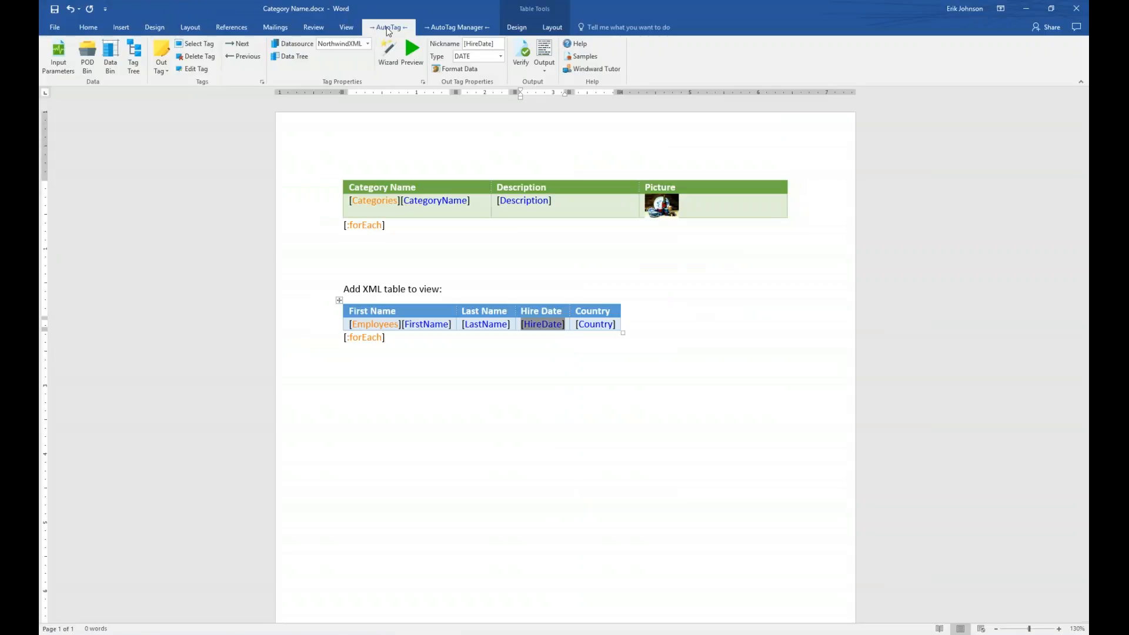
- Add a required Text input parameter named Category, defaulting to Beverages, and save it
left_click(59, 59)
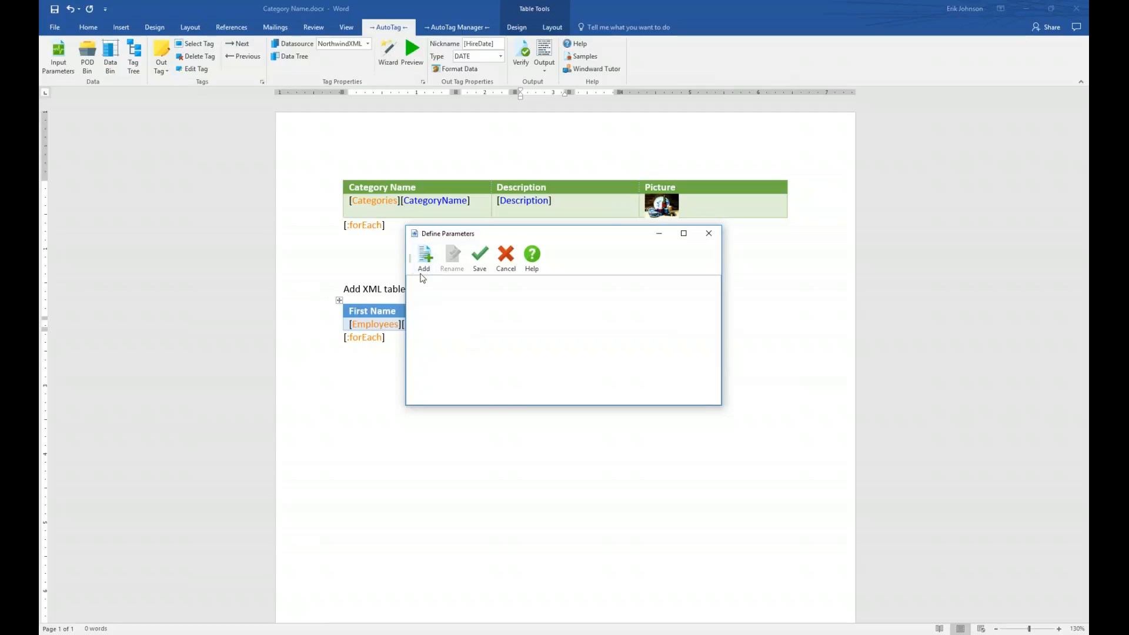
left_click(422, 258)
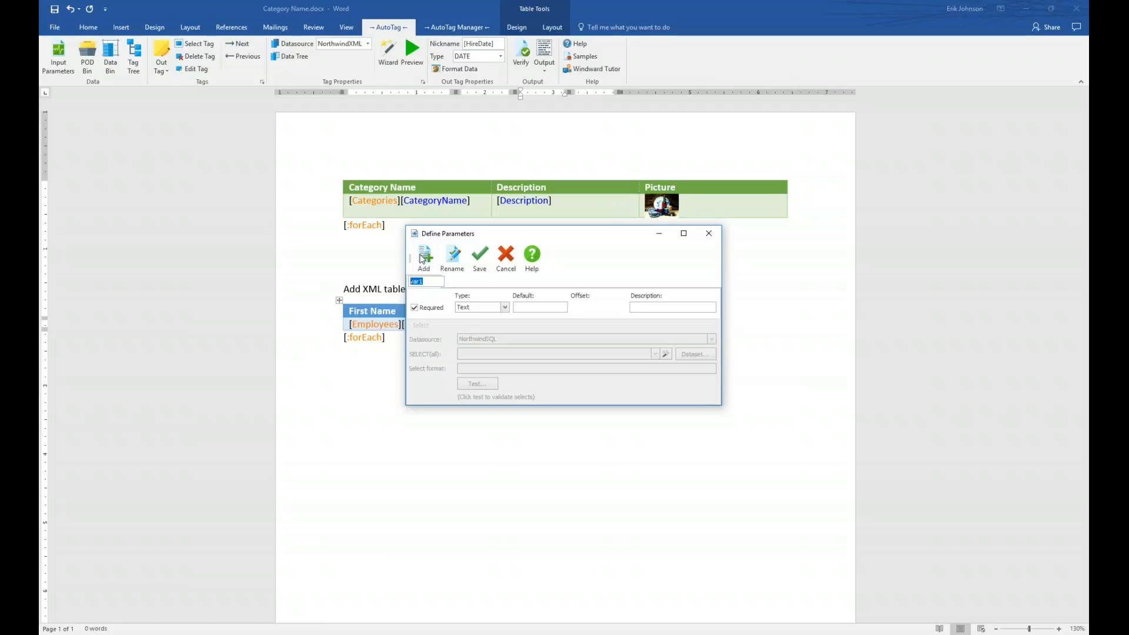
type("Category")
key("Return")
left_click(539, 308)
type("Beverages")
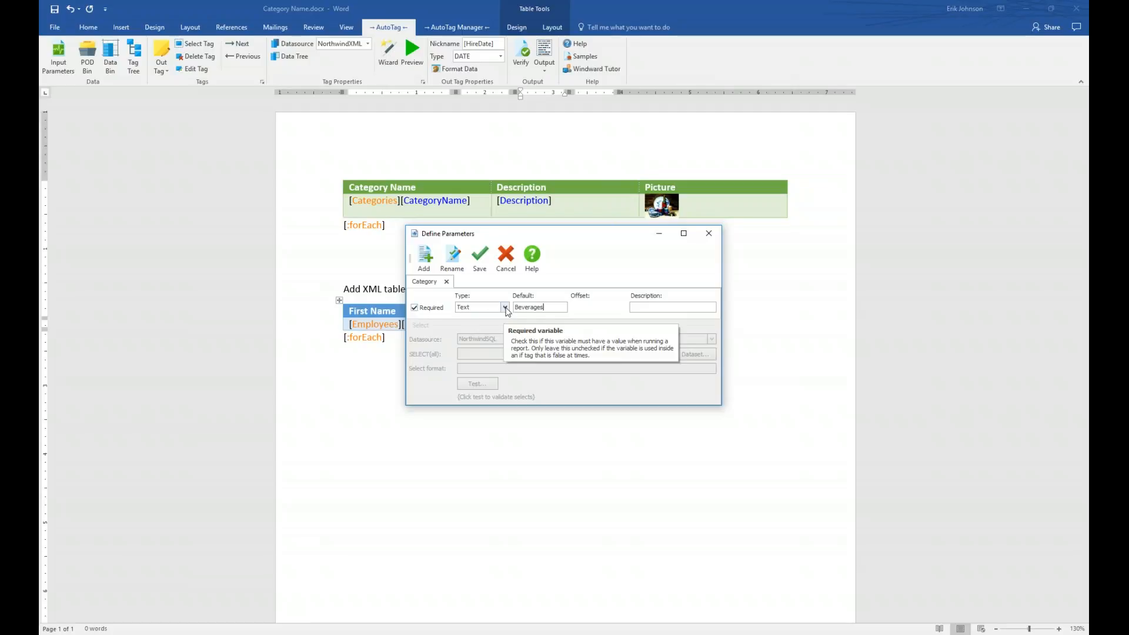
left_click(505, 308)
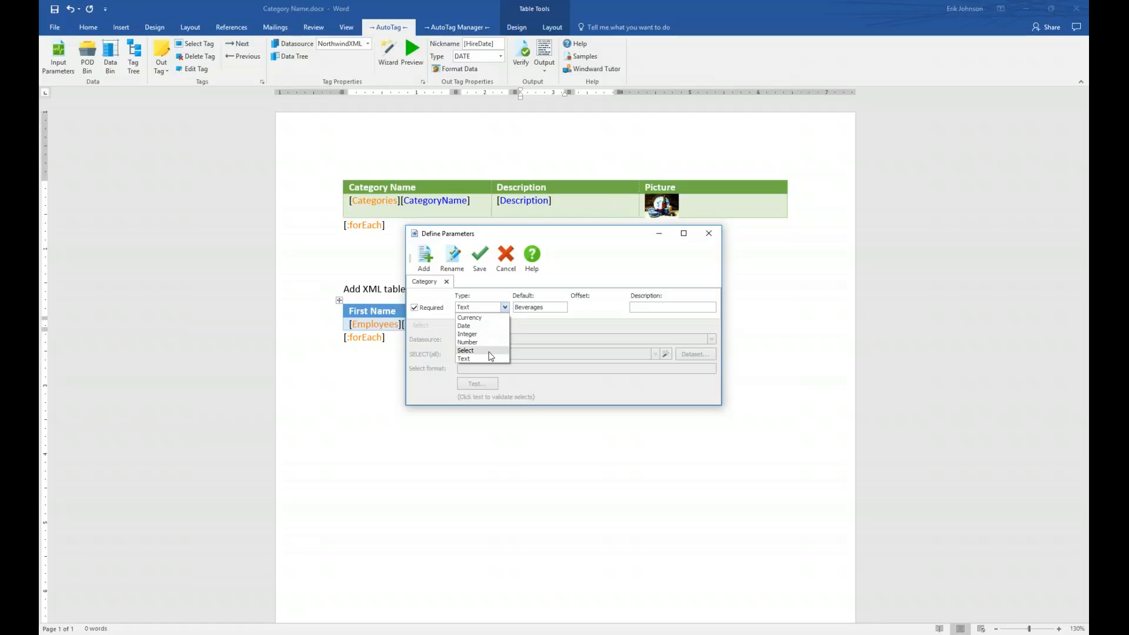
left_click(484, 359)
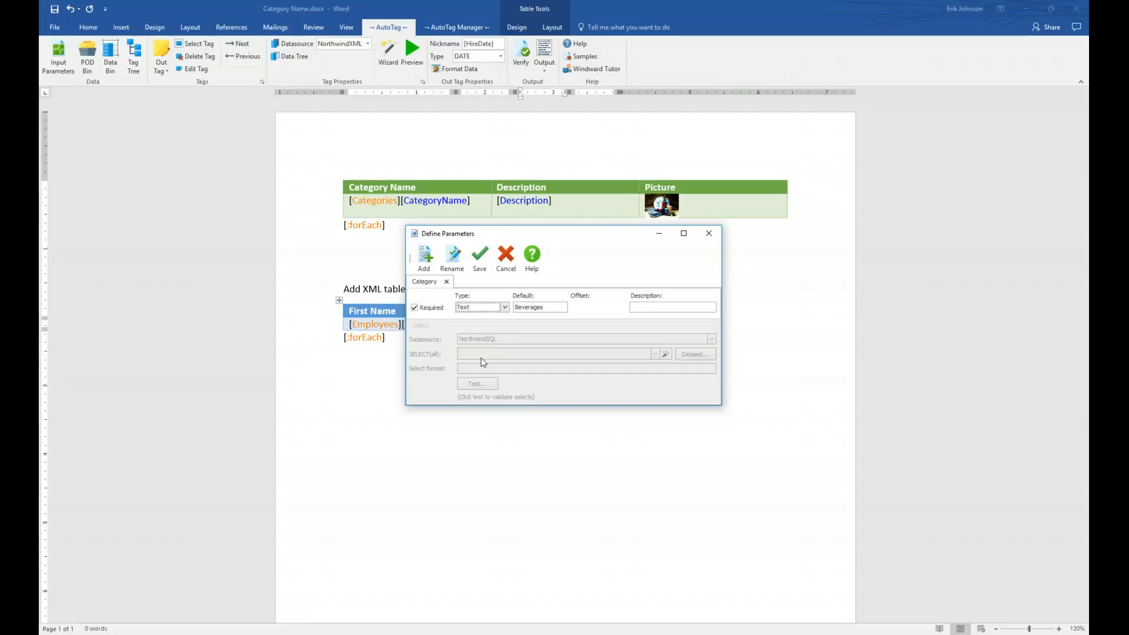
left_click(481, 256)
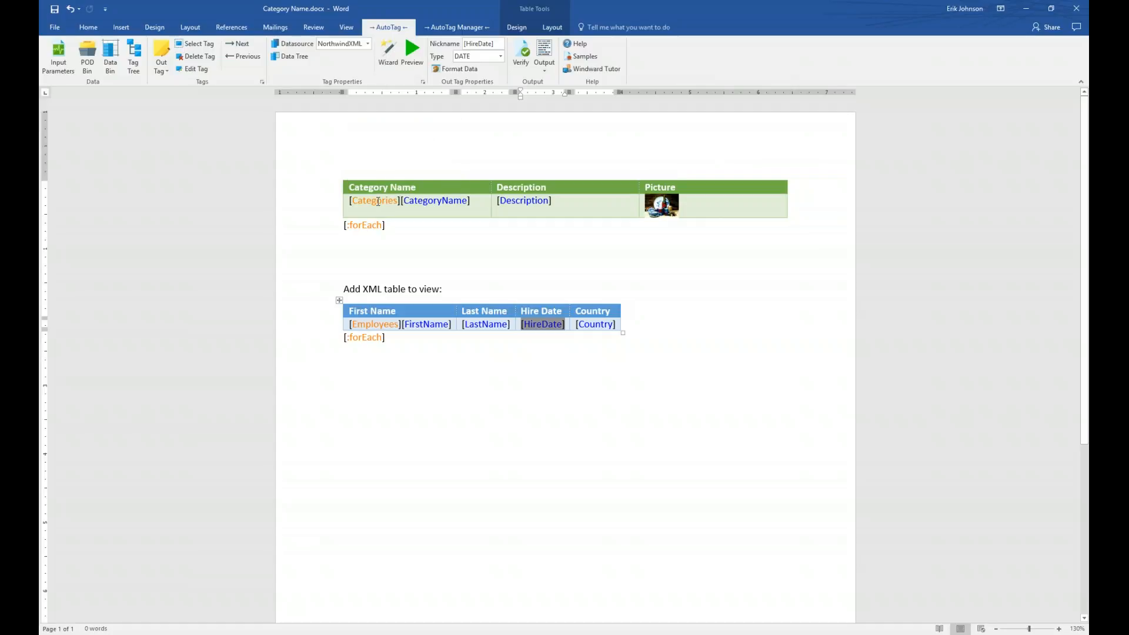
left_click(381, 200)
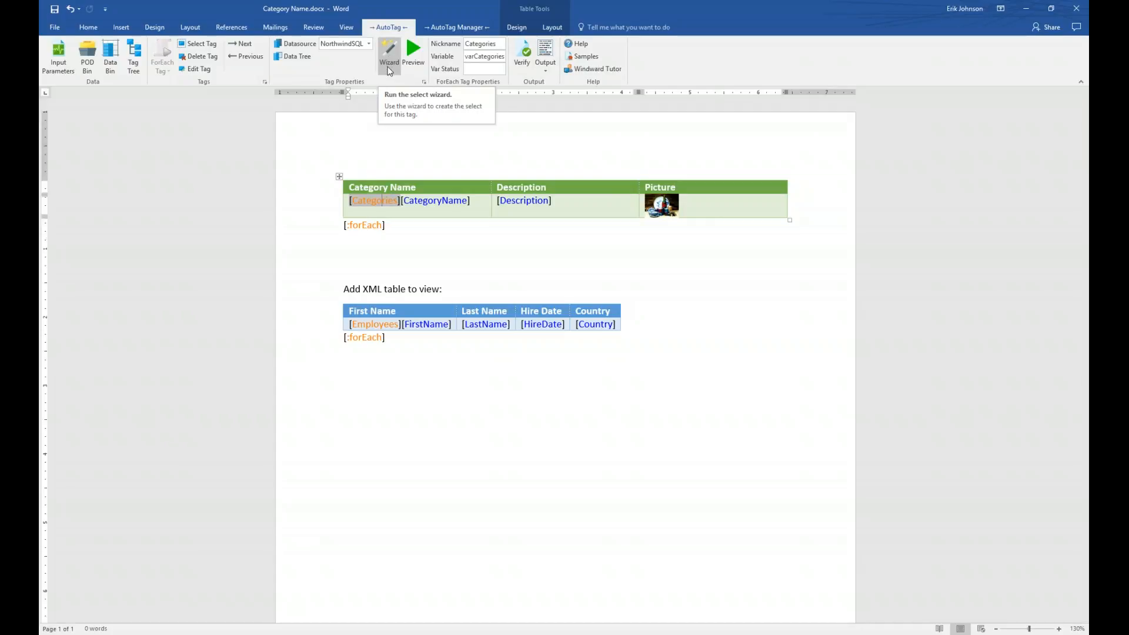
left_click(389, 71)
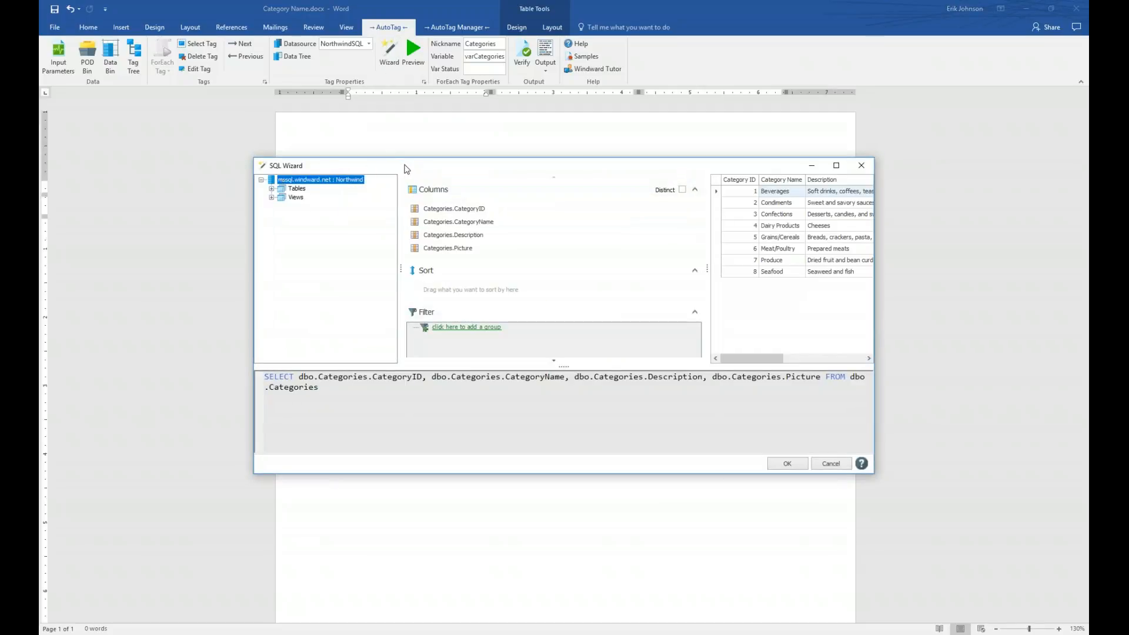
left_click_drag(403, 169, 402, 181)
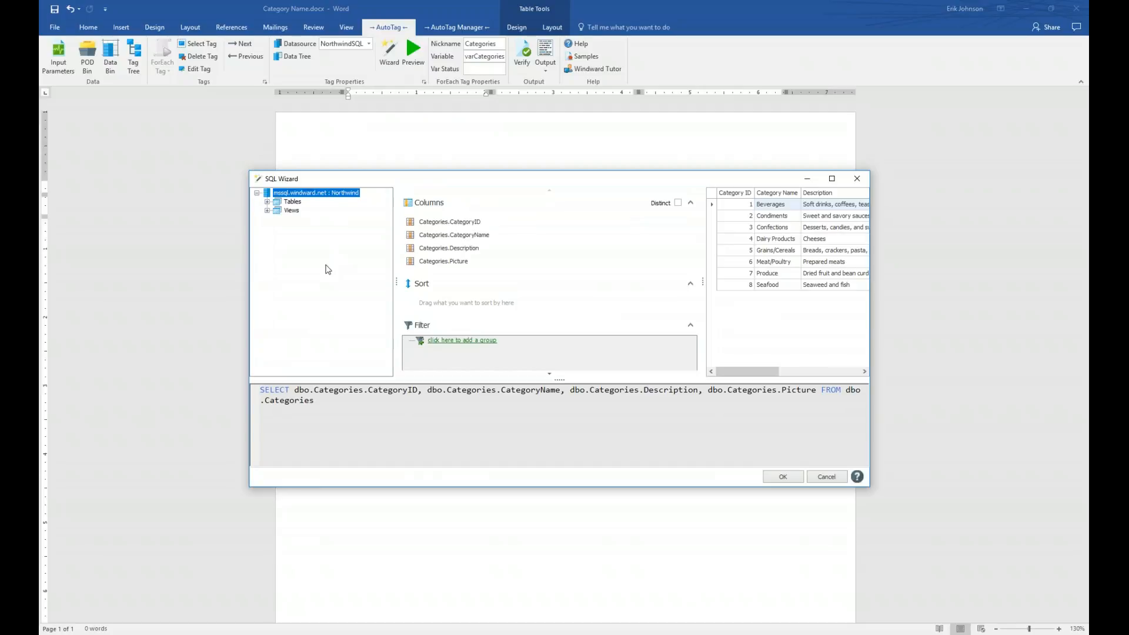
left_click(267, 201)
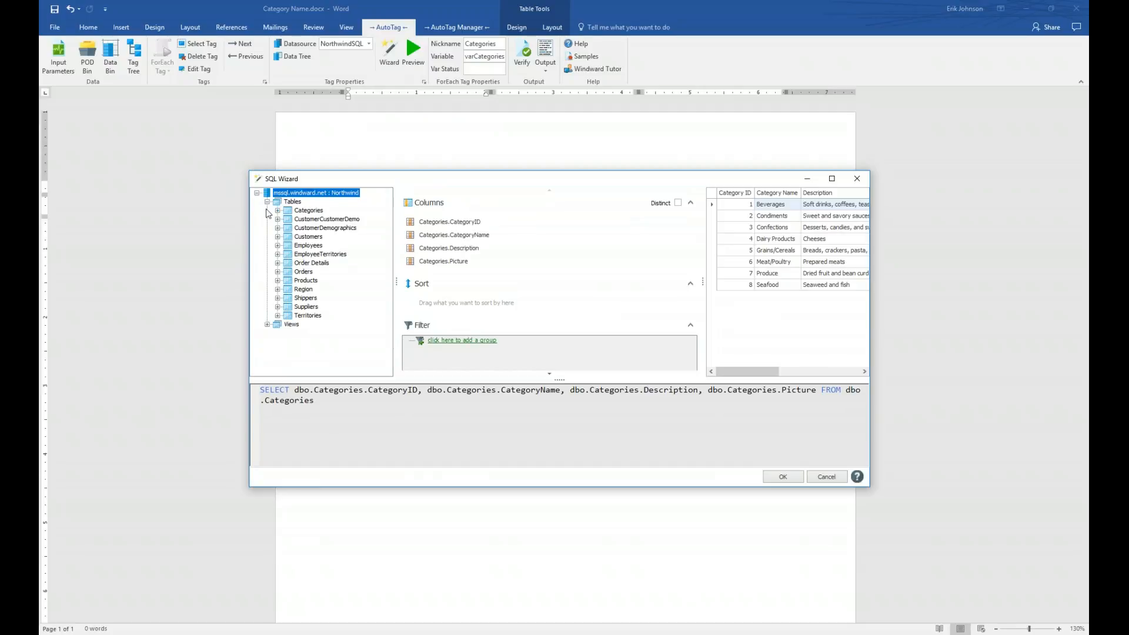
left_click(268, 324)
left_click(268, 230)
left_click(267, 202)
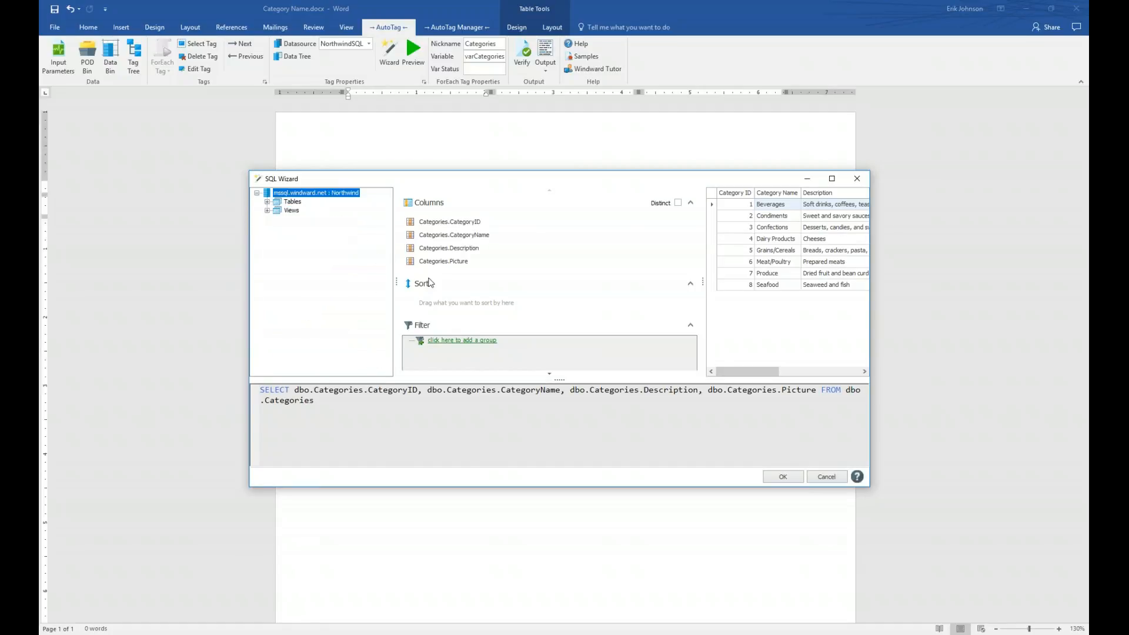
mouse_move(543, 264)
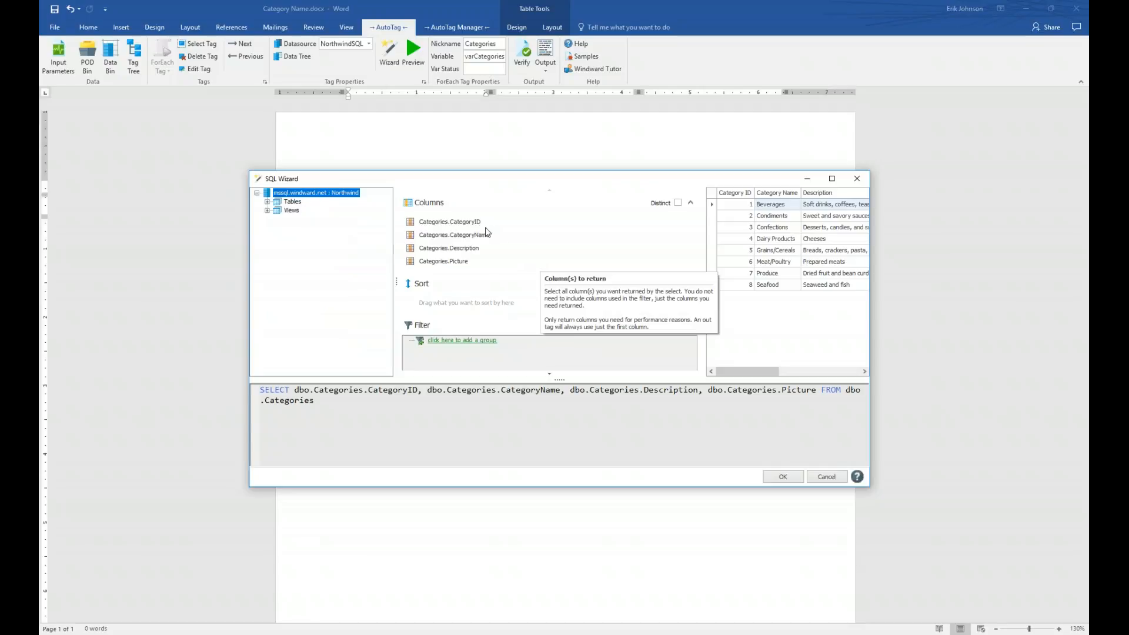
mouse_move(481, 256)
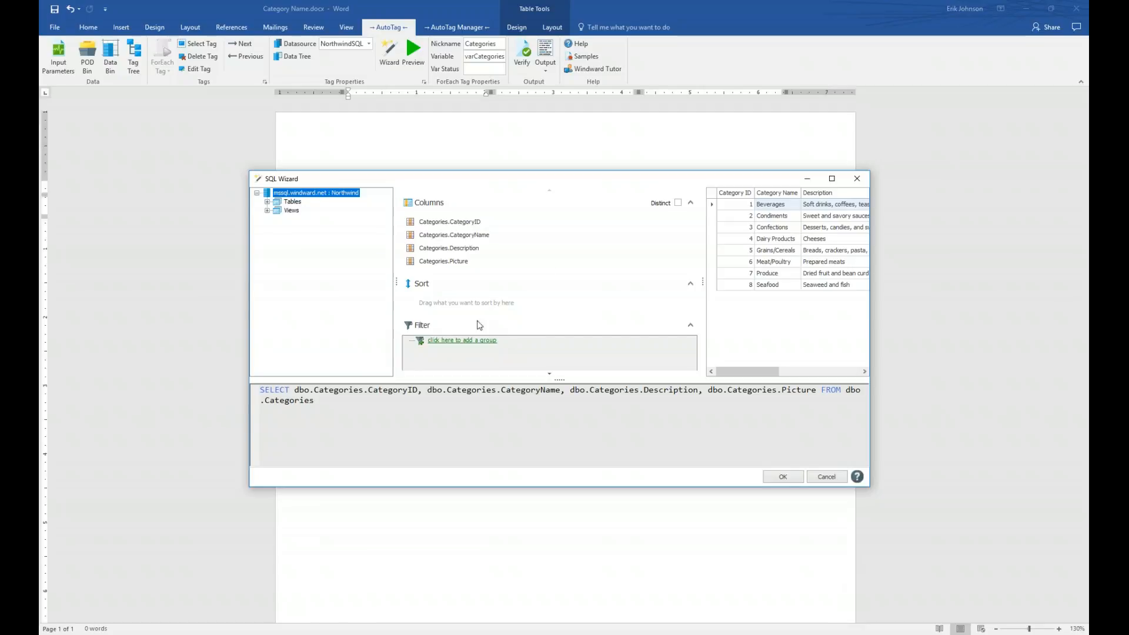
mouse_move(422, 292)
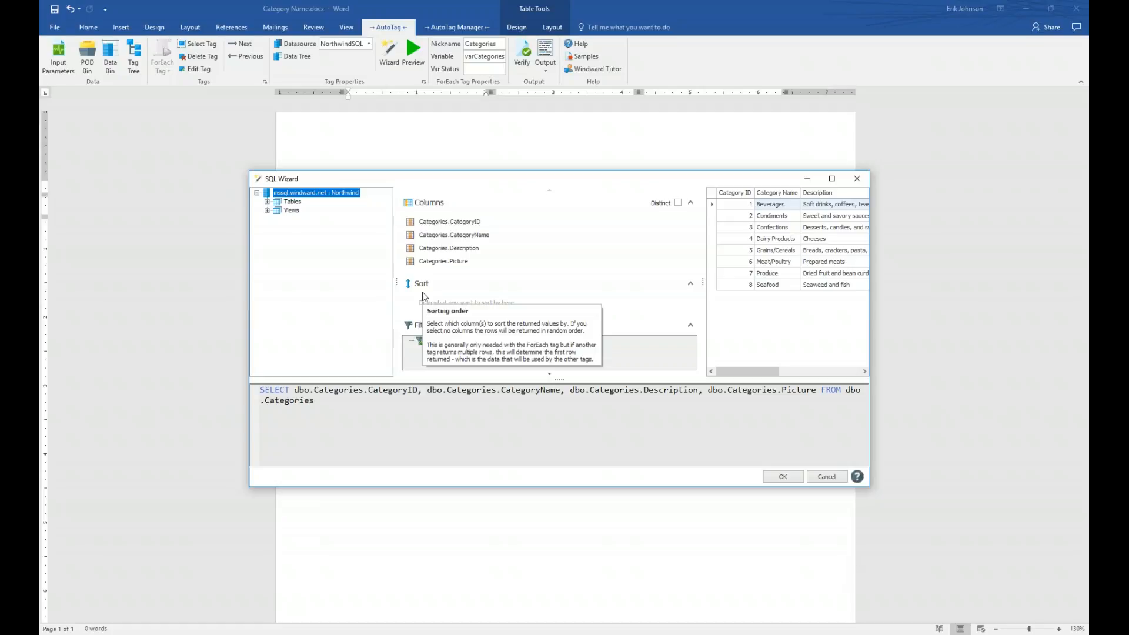
- Add the Categories table's CategoryName column to the query's sort section
left_click(266, 203)
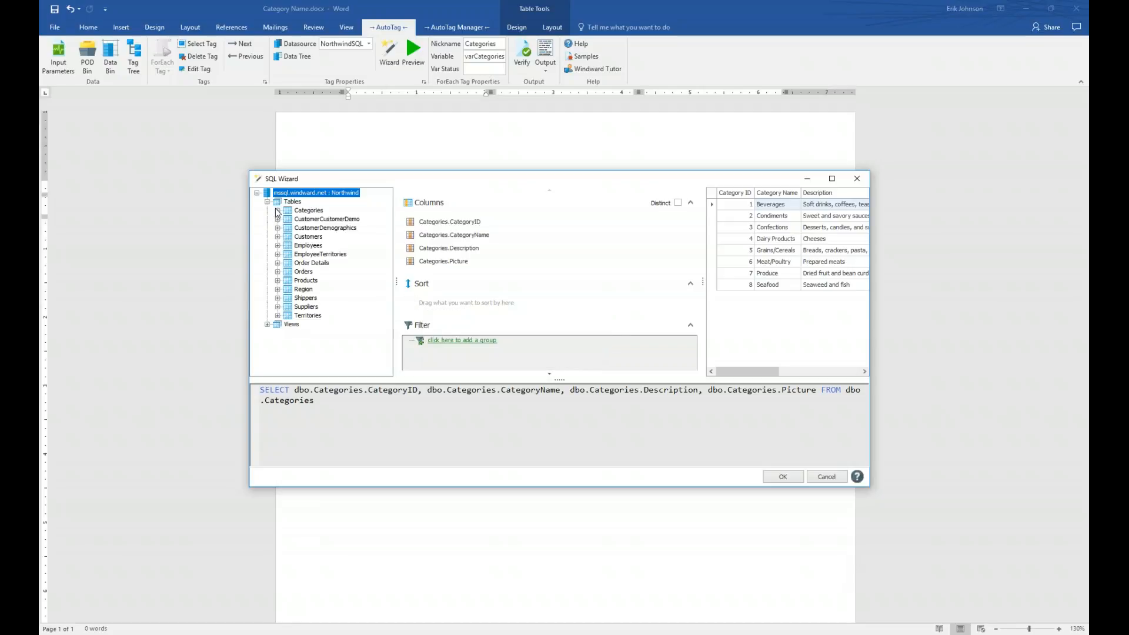
left_click(277, 211)
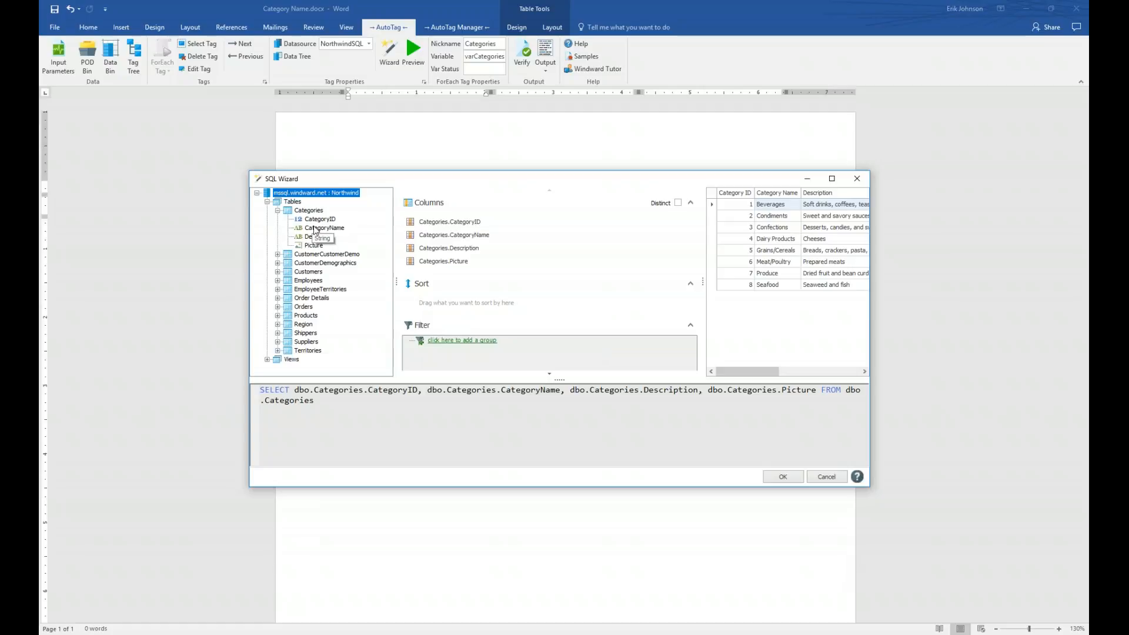
left_click(314, 229)
left_click_drag(314, 229, 430, 306)
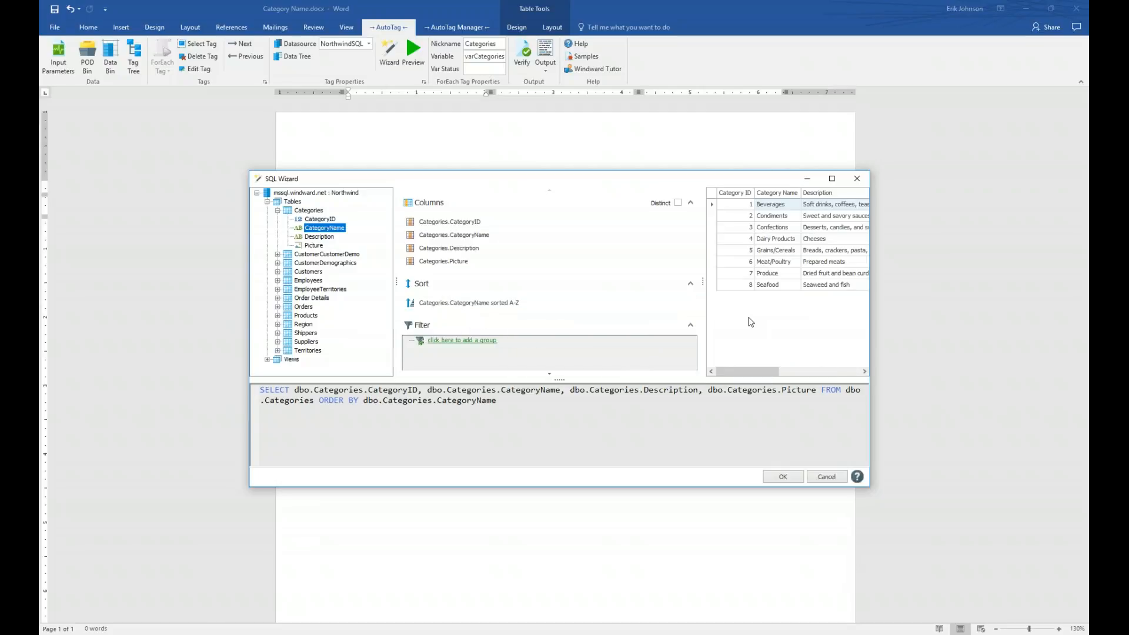
left_click_drag(869, 297, 977, 298)
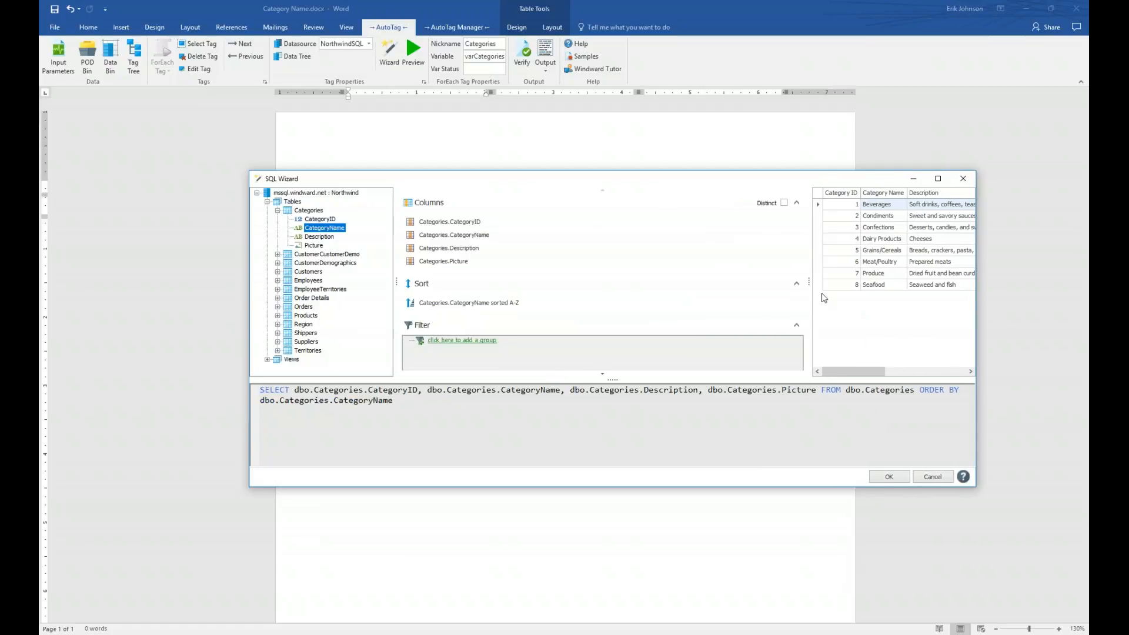
left_click_drag(806, 283, 639, 283)
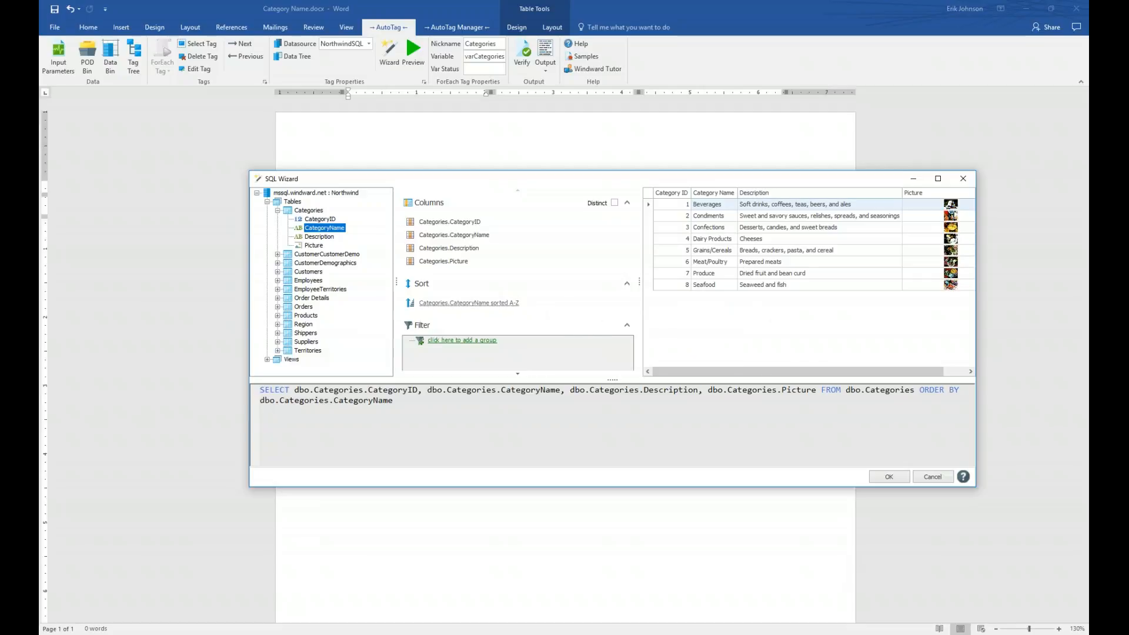
- Try a Z-A sort on CategoryName, then set it back to A-Z
left_click(514, 310)
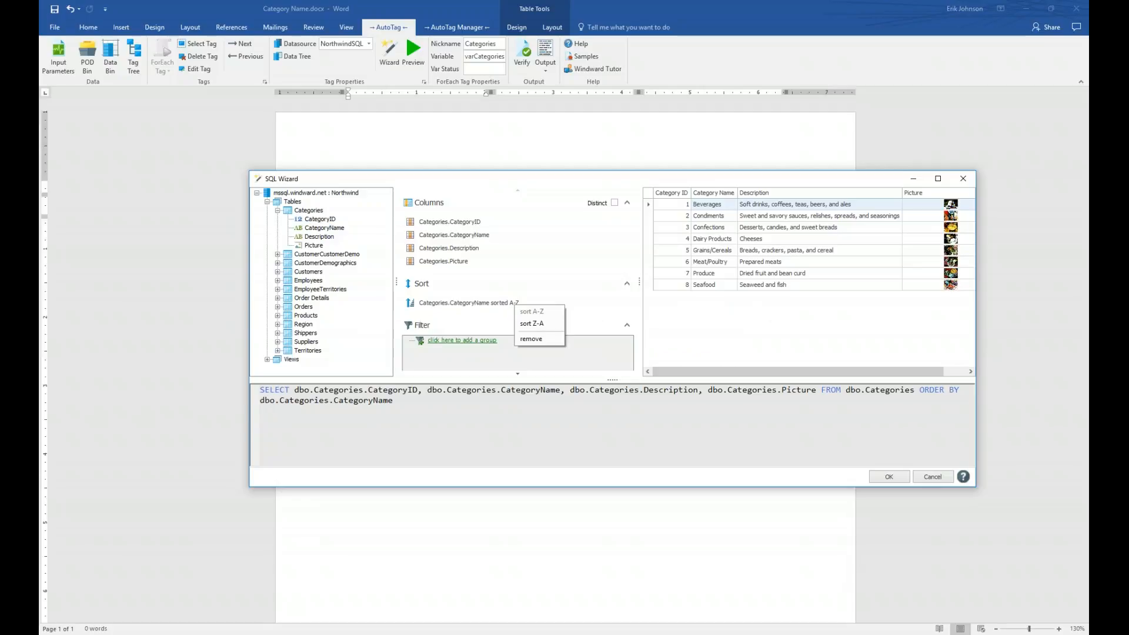
left_click(530, 325)
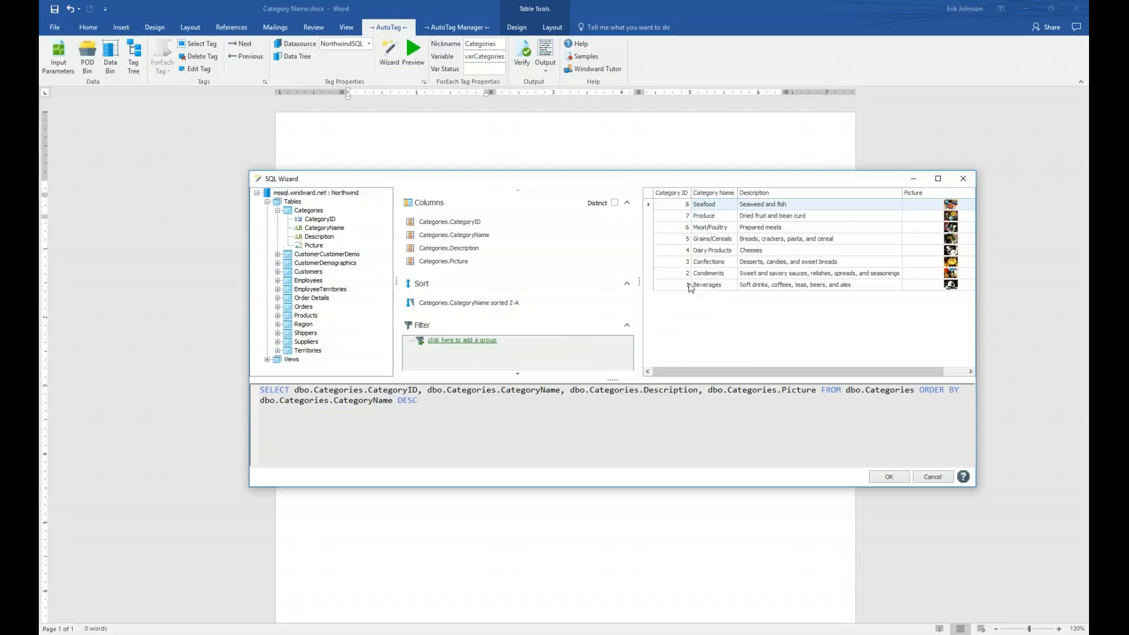
left_click(516, 304)
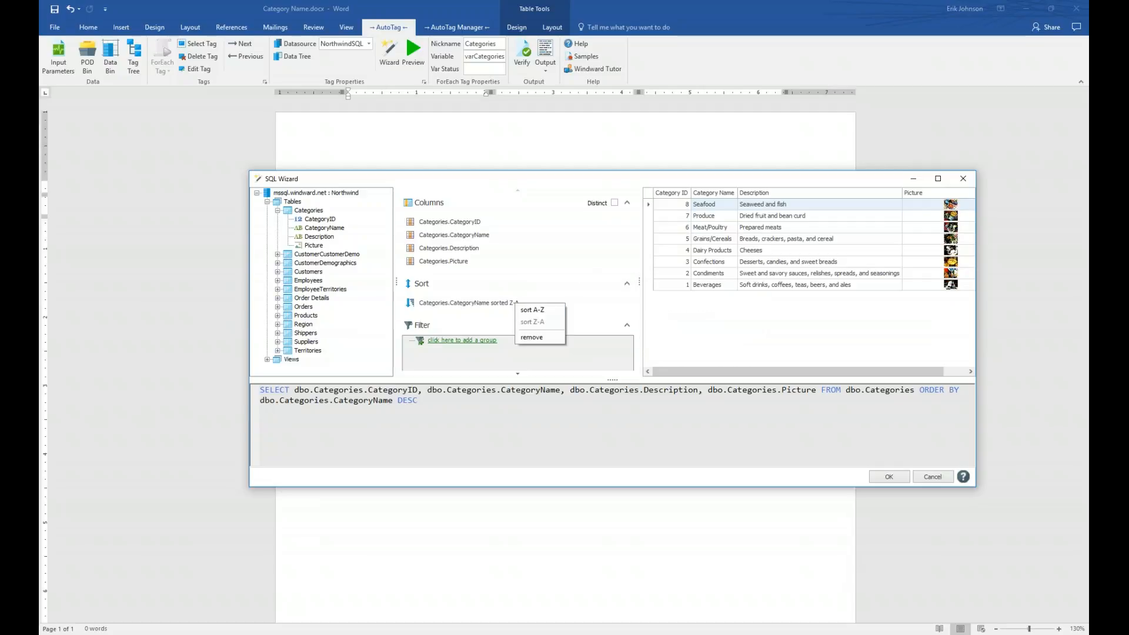
left_click(525, 311)
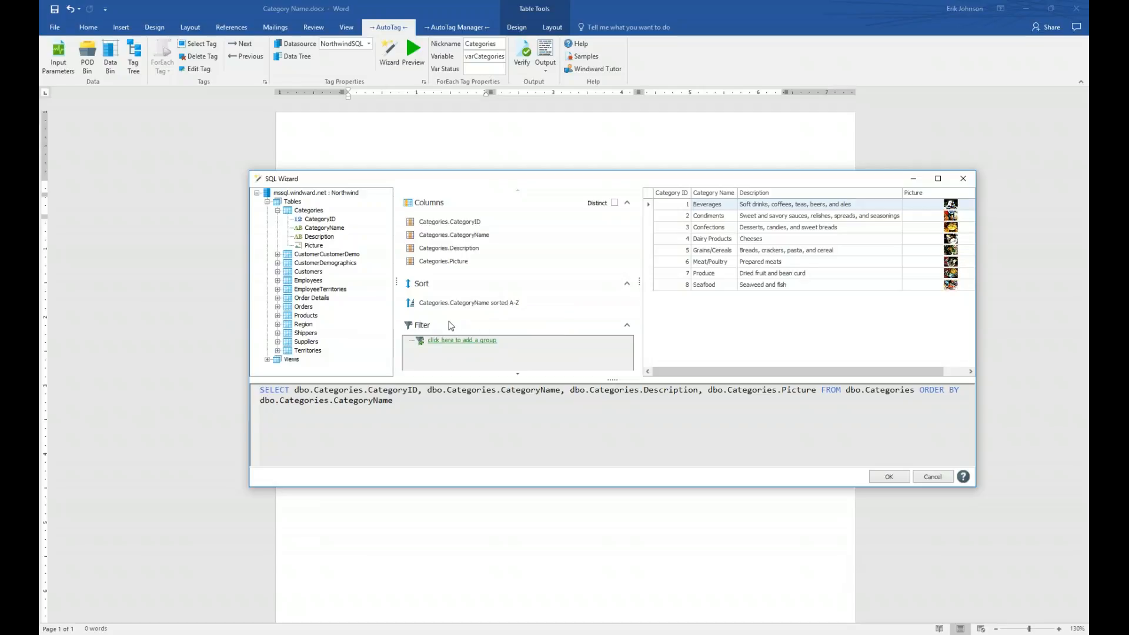
mouse_move(424, 344)
left_click_drag(640, 284, 689, 285)
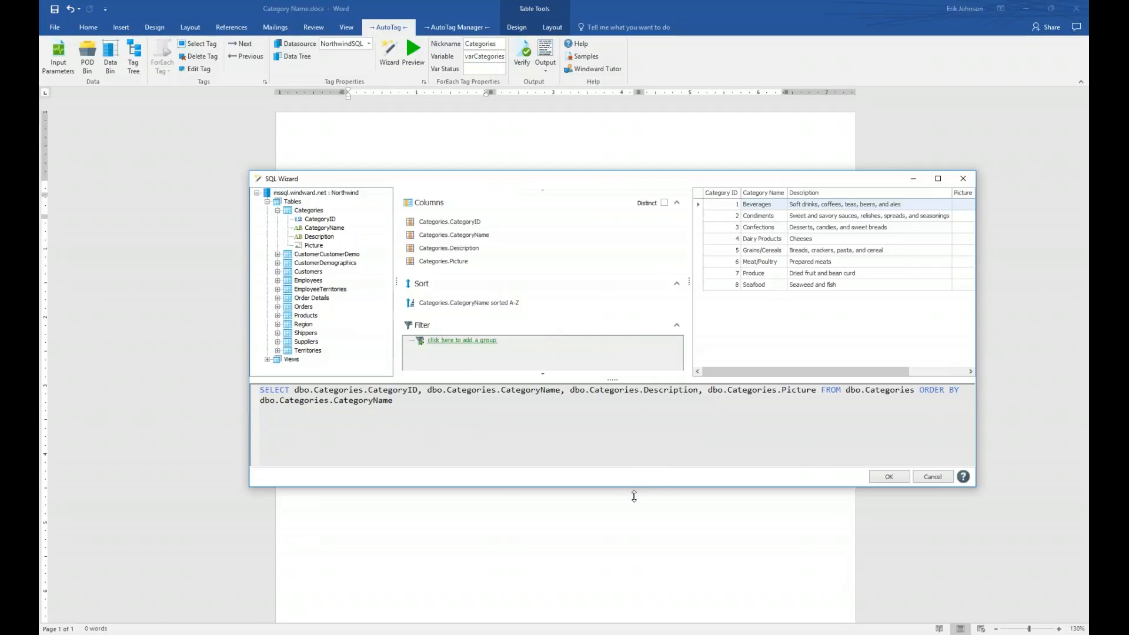
left_click_drag(634, 490, 635, 548)
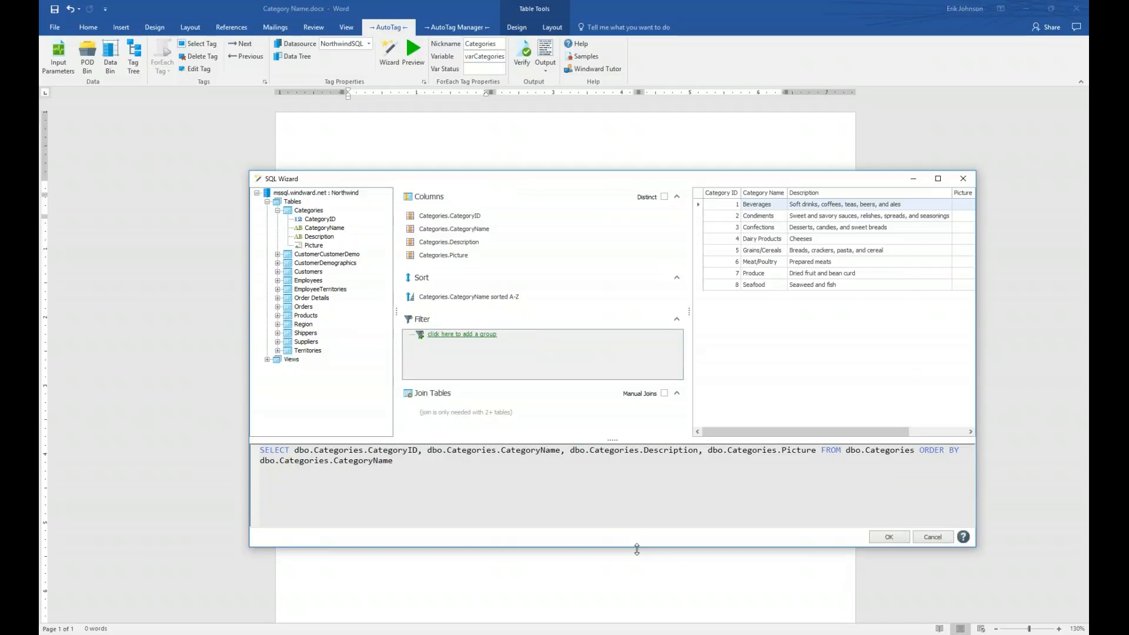
- Add a filter group with a condition on the Categories CategoryName column
left_click(466, 335)
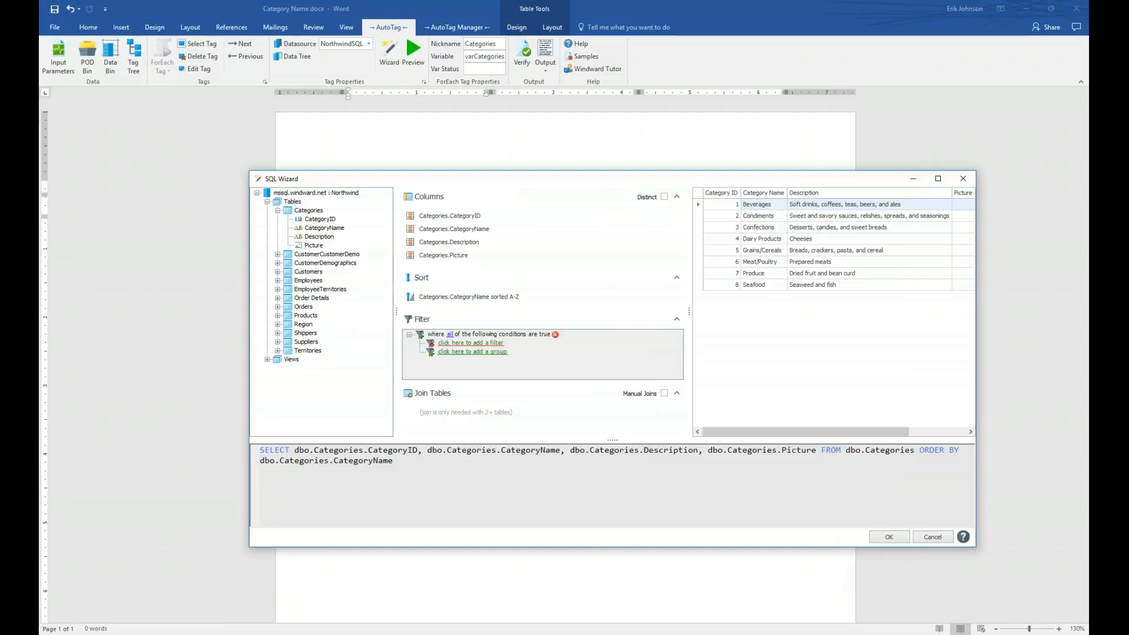
left_click(466, 343)
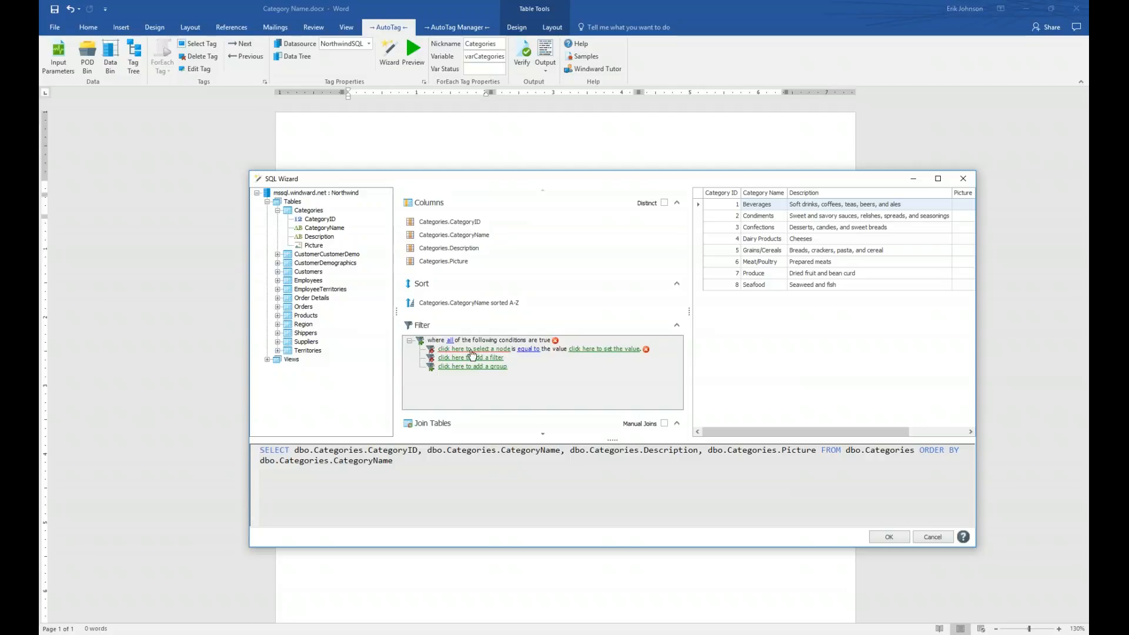
left_click(471, 351)
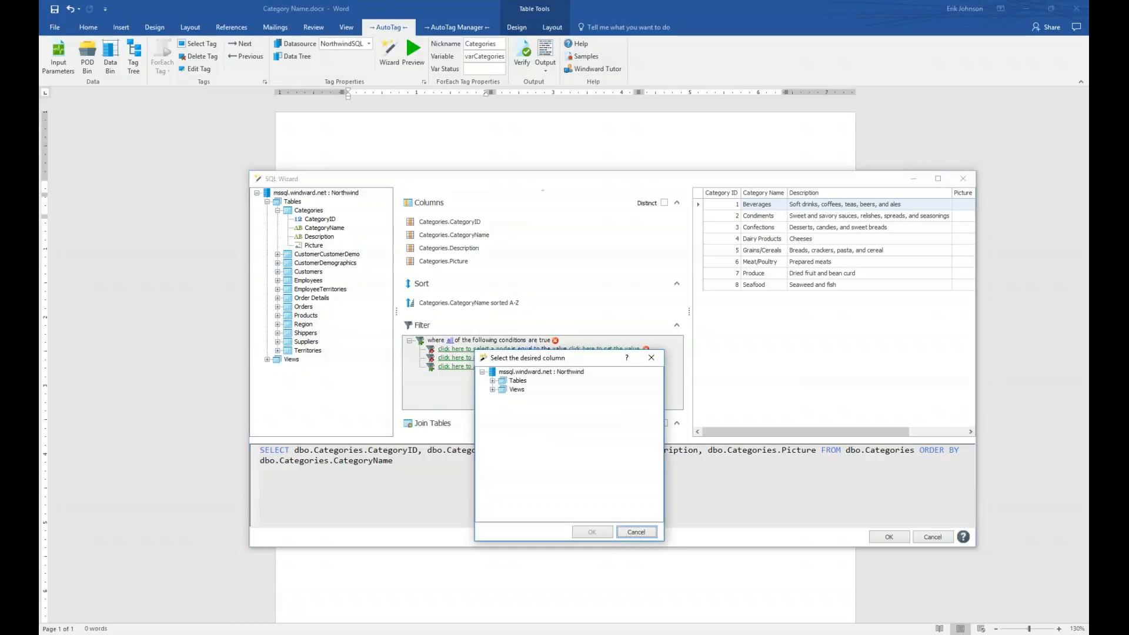
left_click(492, 380)
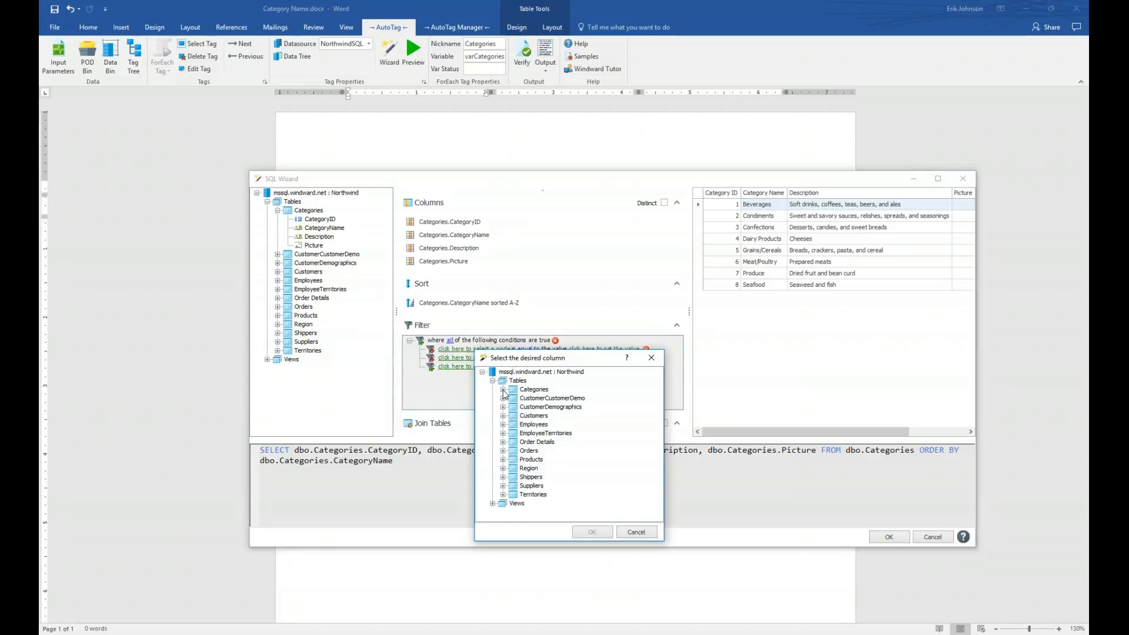
left_click(503, 390)
double_click(559, 406)
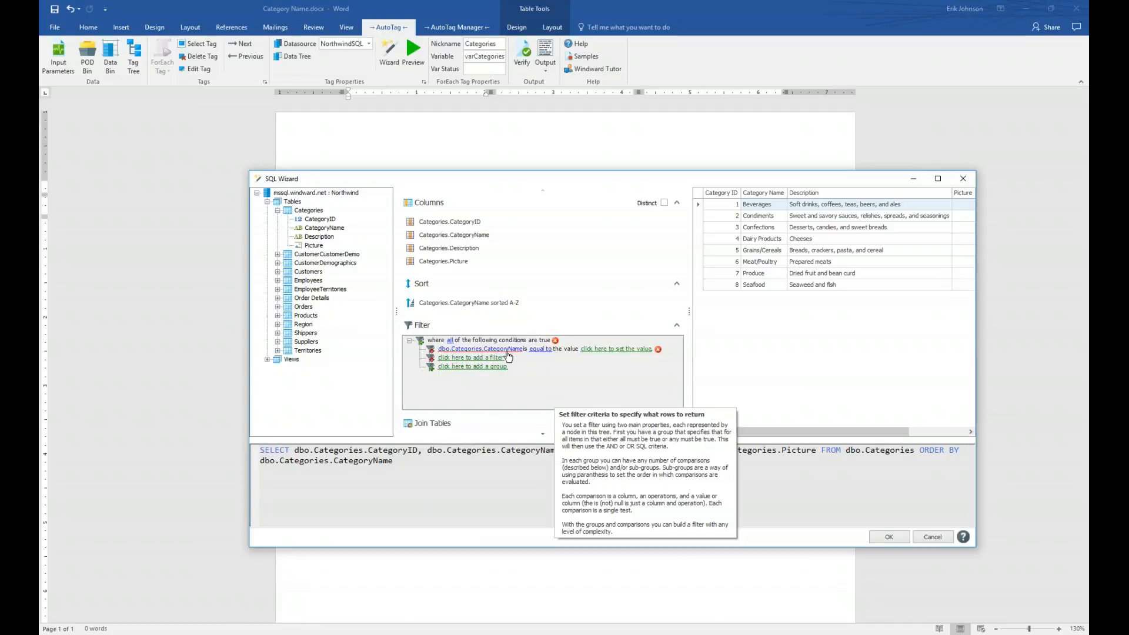
- Make the condition CategoryName equal to the Category parameter and accept the query
left_click(540, 350)
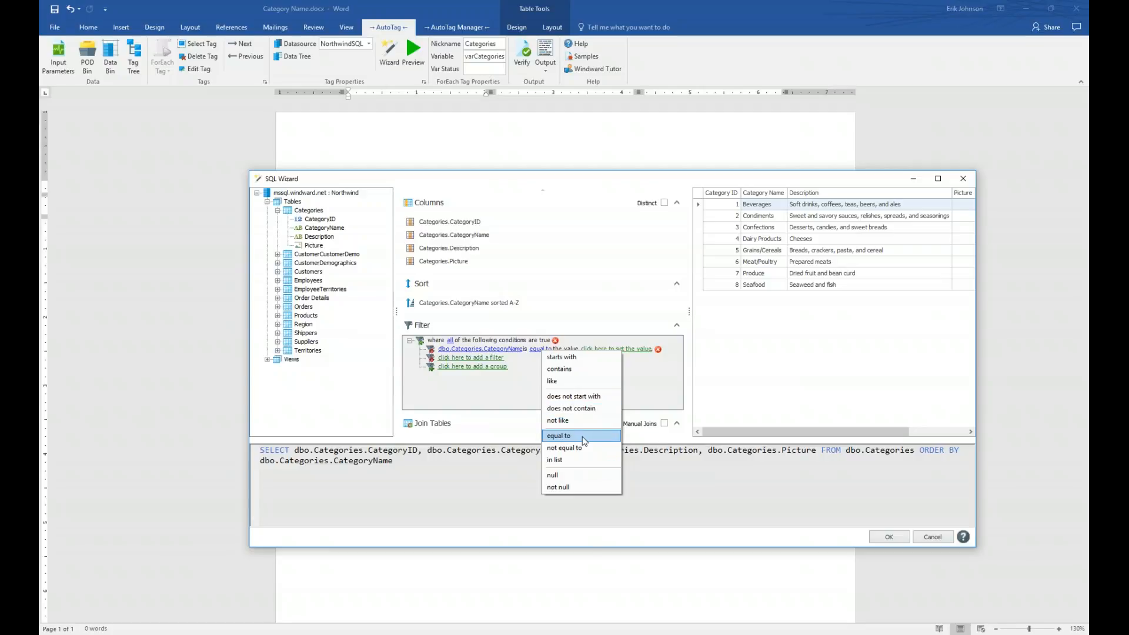
left_click(525, 386)
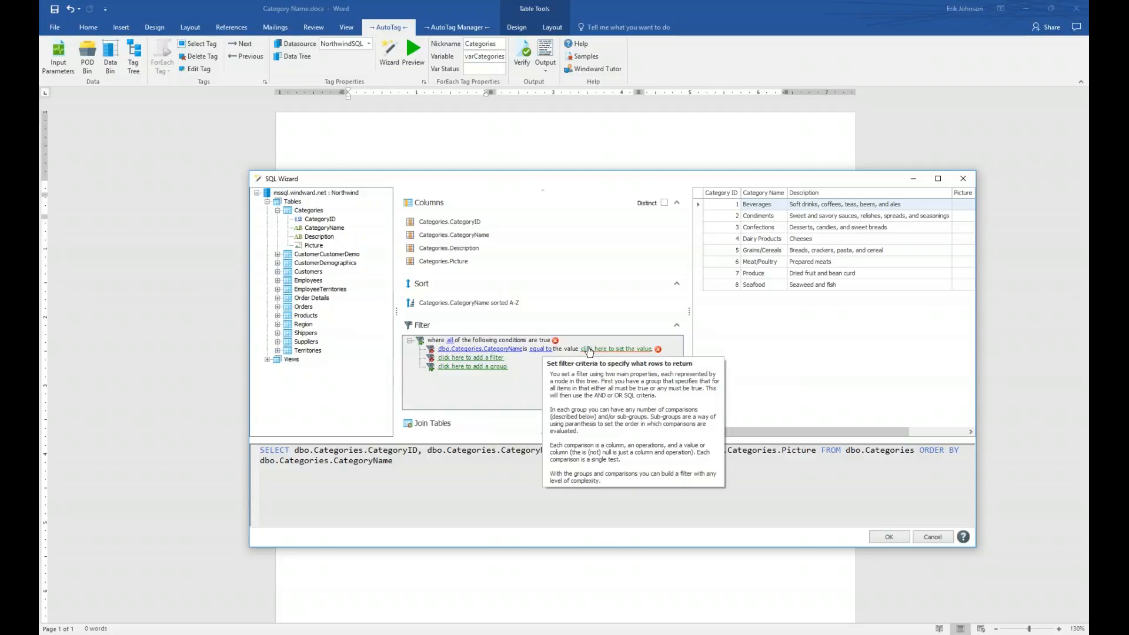
left_click(589, 350)
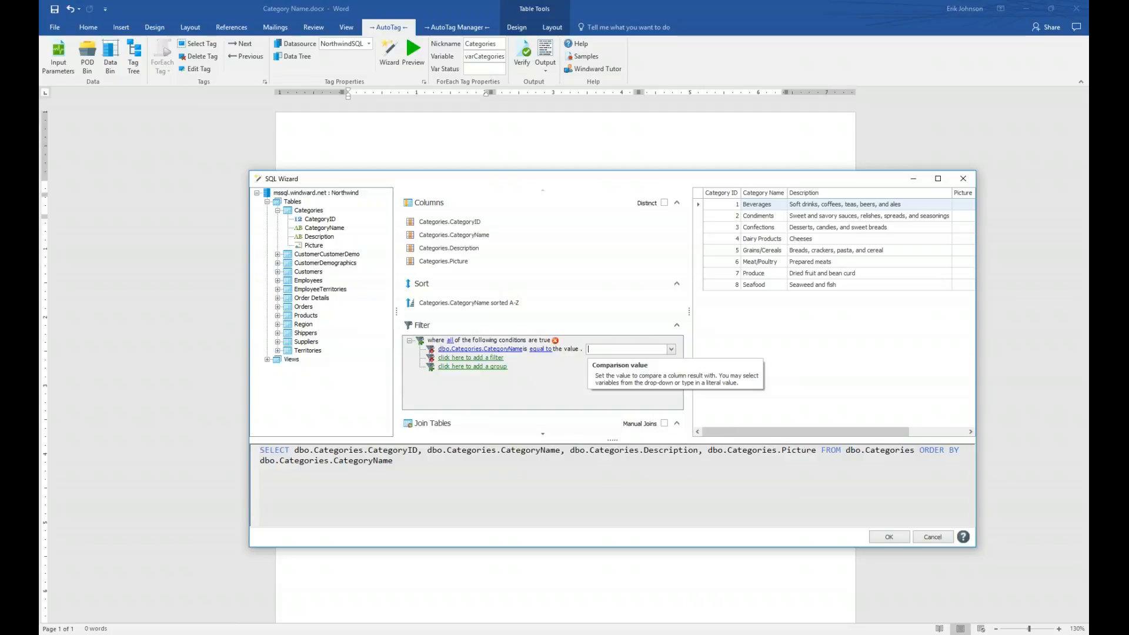
left_click(671, 349)
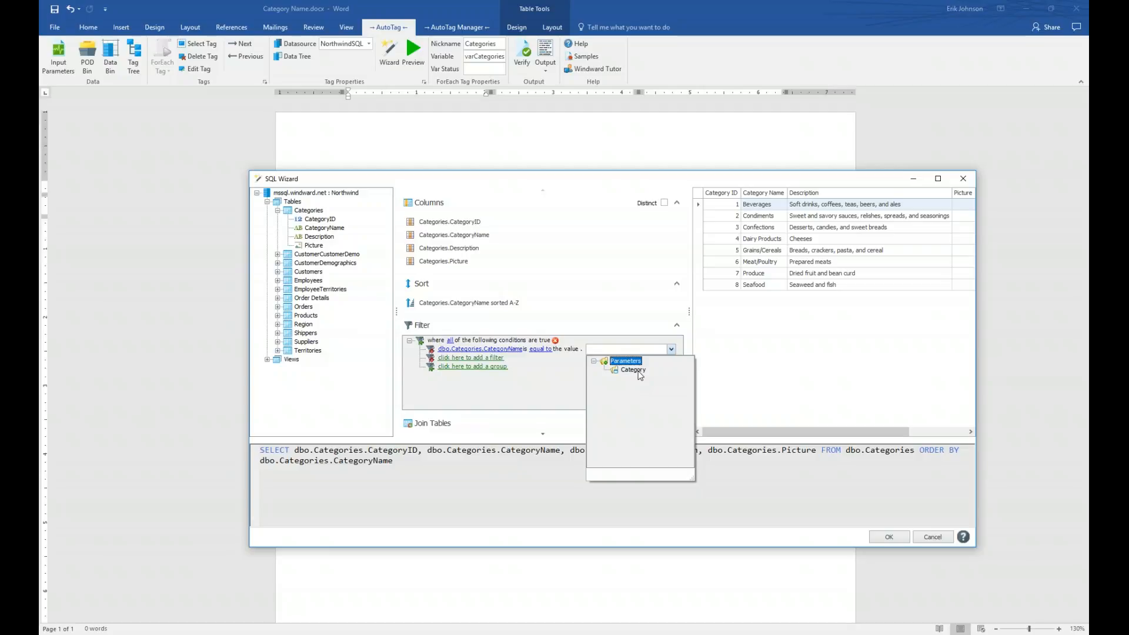
left_click(631, 372)
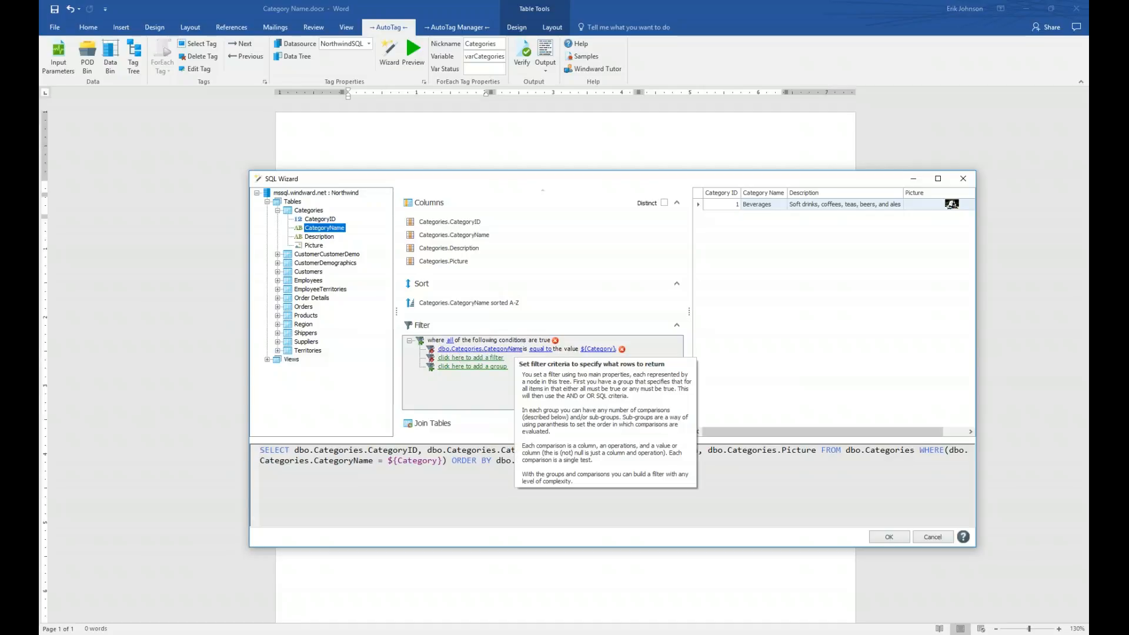
left_click(888, 537)
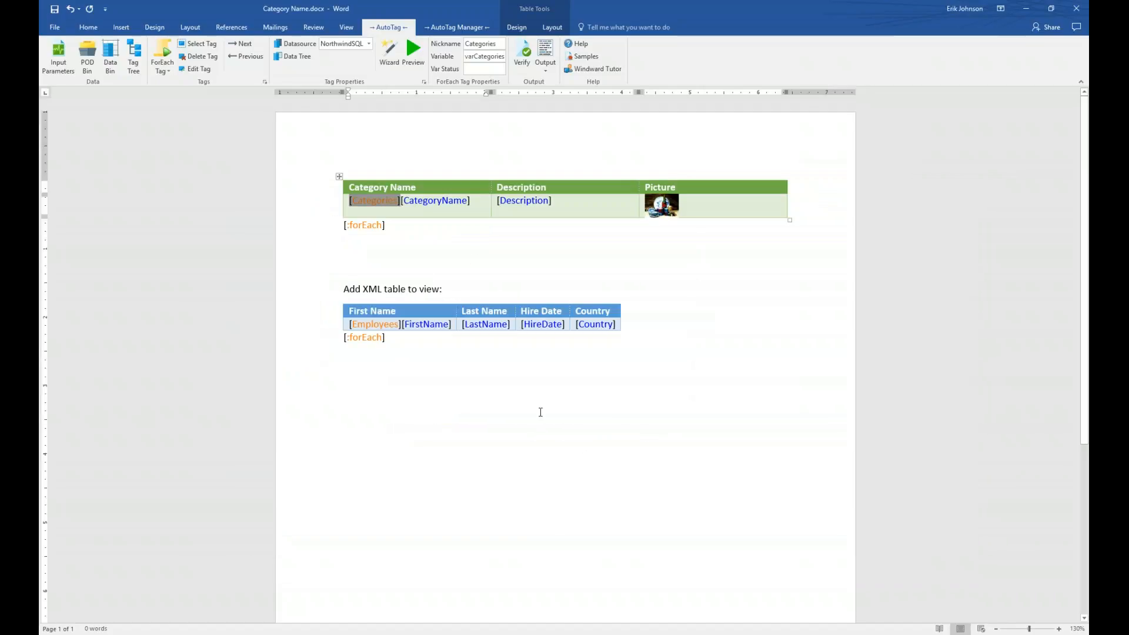
- Save the template and run the report with Category set to Confections
left_click(545, 50)
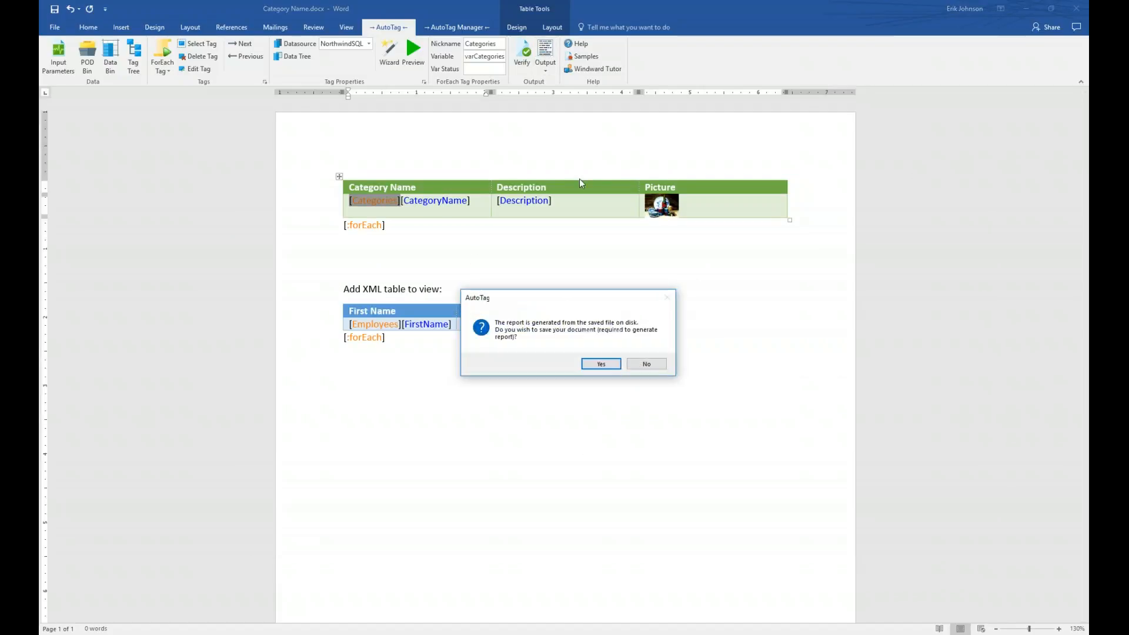
left_click(601, 364)
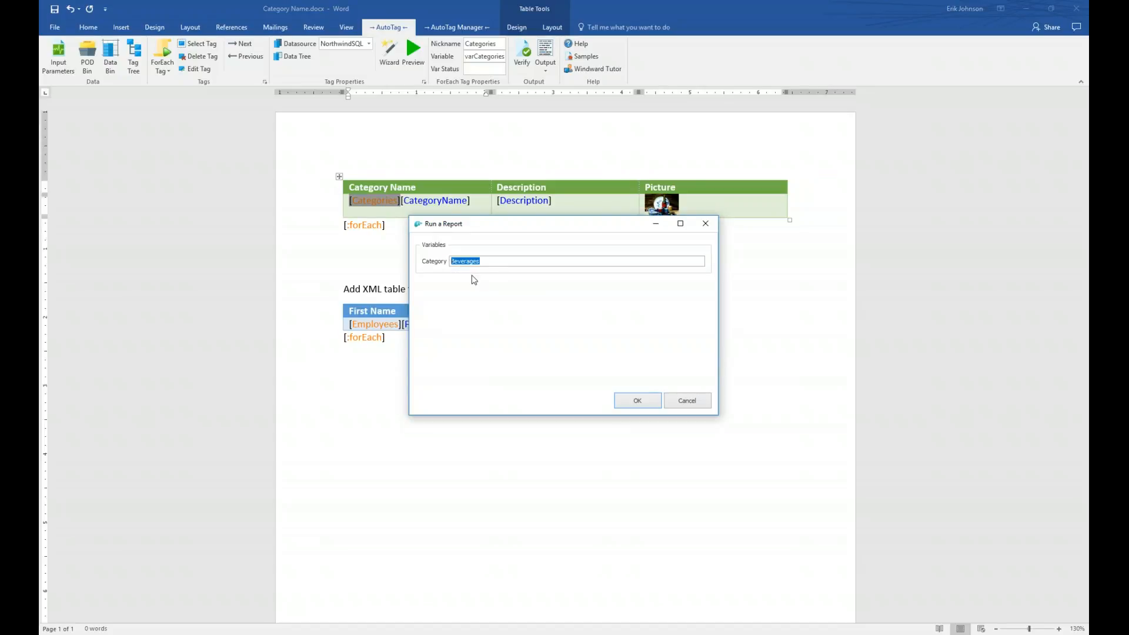
type("Confections")
left_click(637, 400)
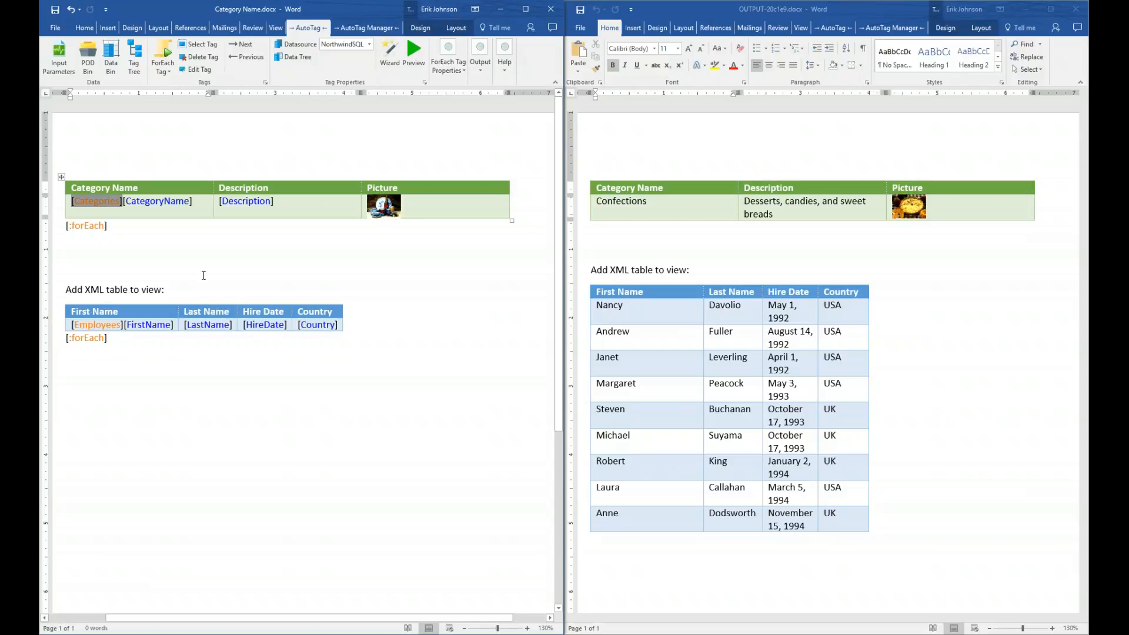
- Close the Confections report and maximize the Category Name.docx template
left_click(1078, 10)
left_click(525, 8)
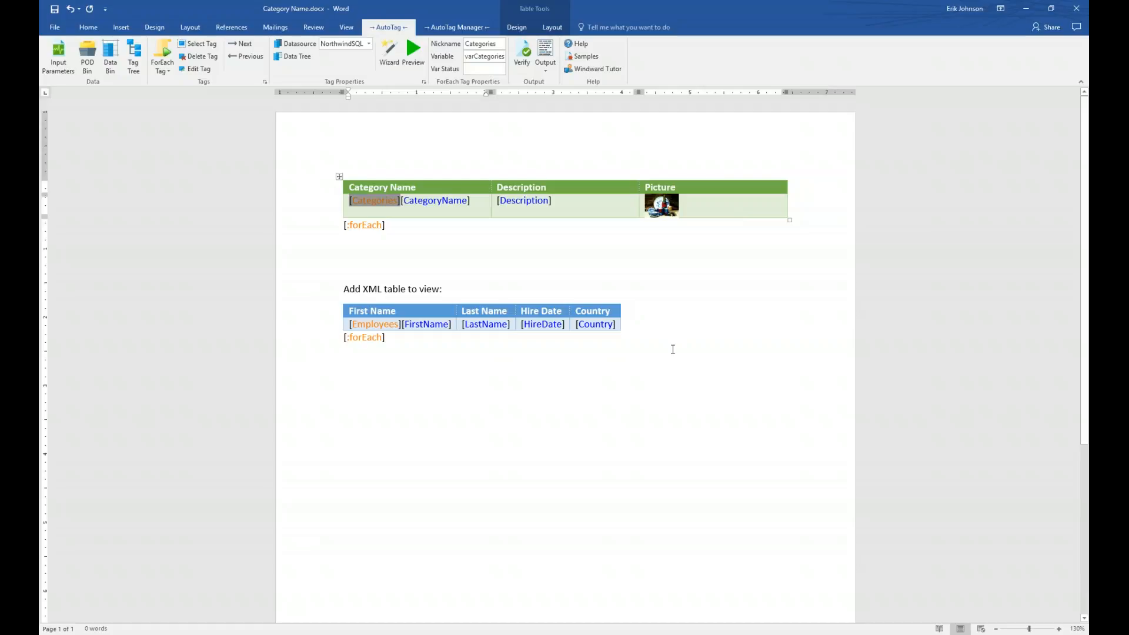
left_click(379, 328)
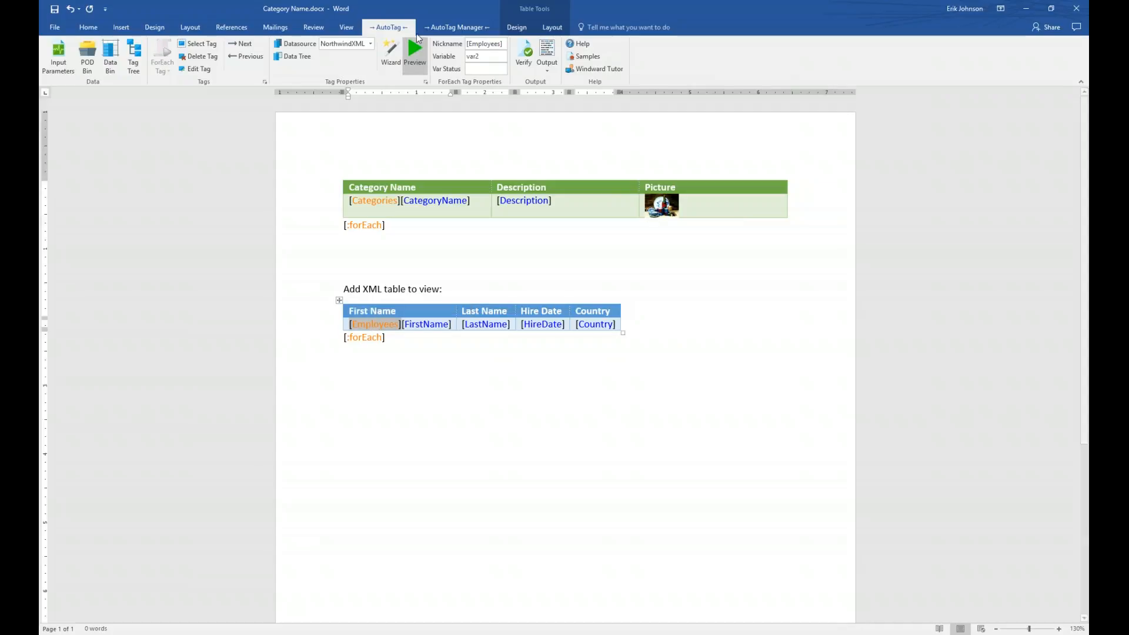
left_click(392, 53)
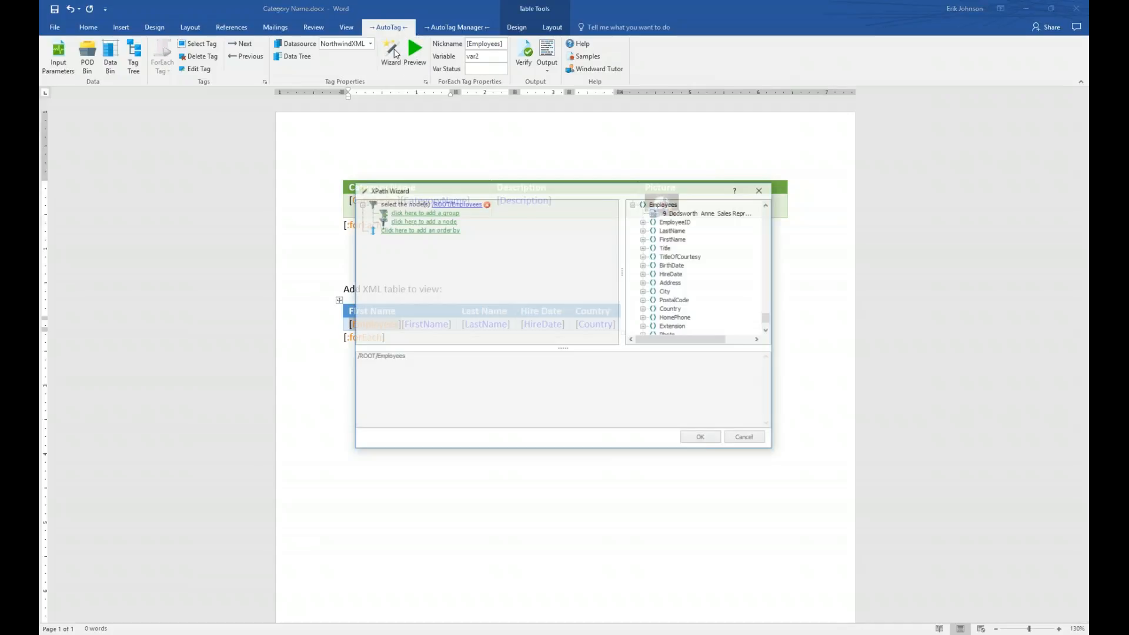
left_click_drag(497, 190, 500, 244)
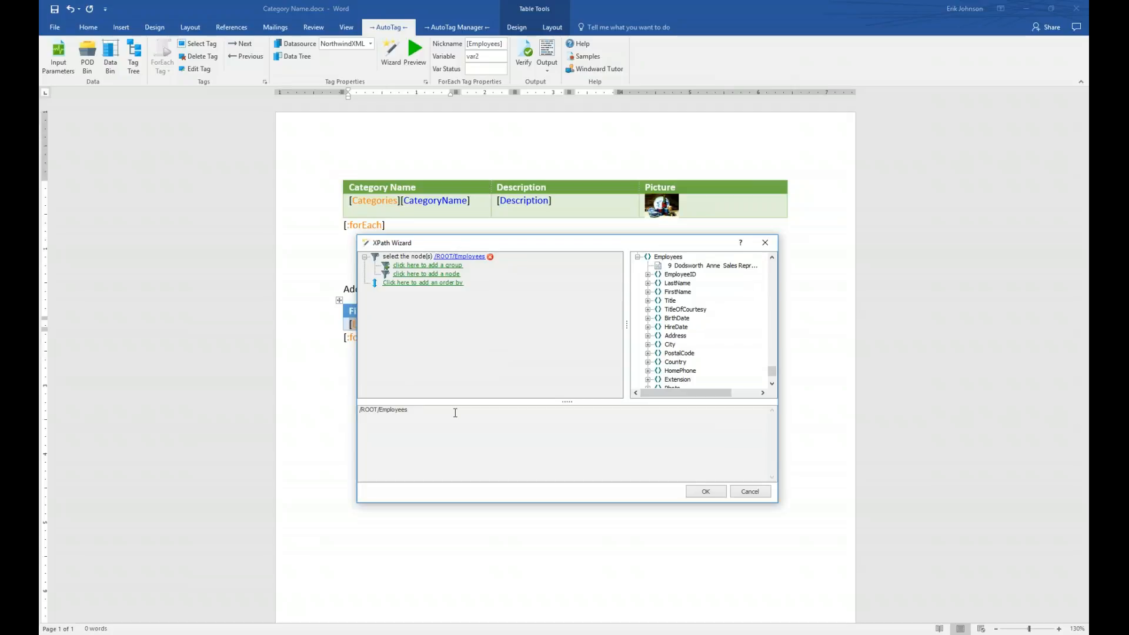
mouse_move(468, 360)
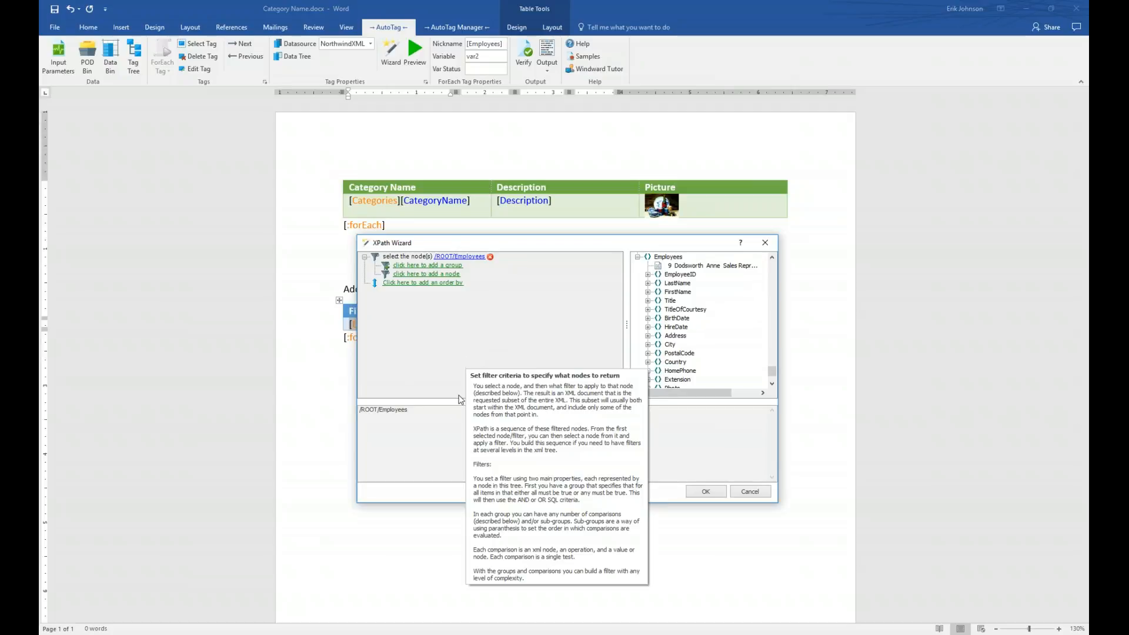
mouse_move(399, 416)
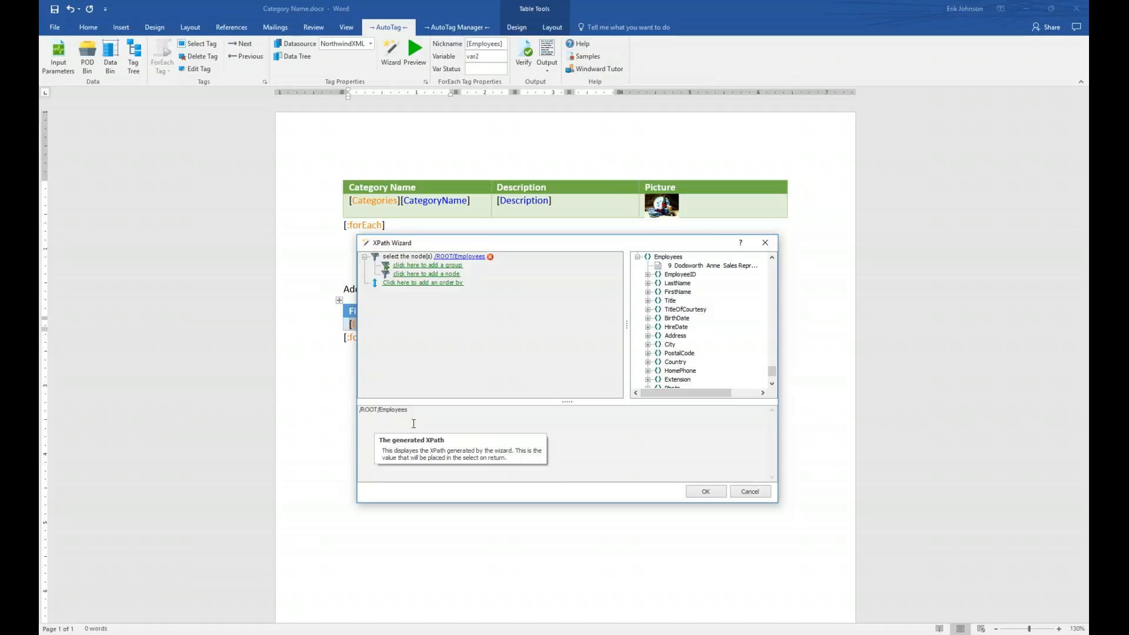
mouse_move(429, 295)
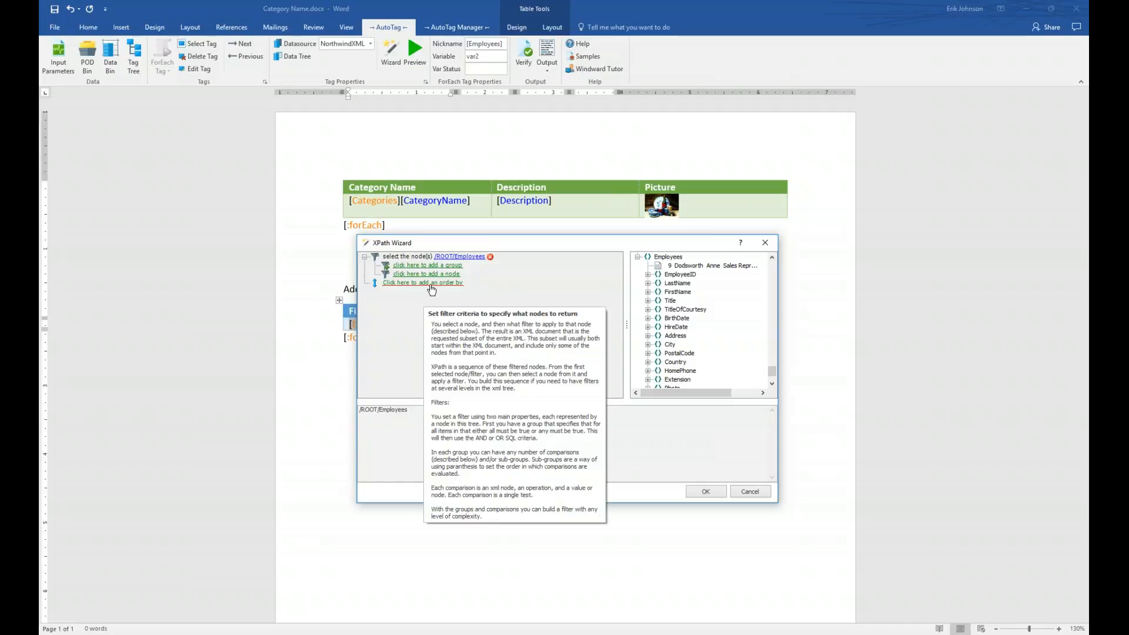
left_click(432, 284)
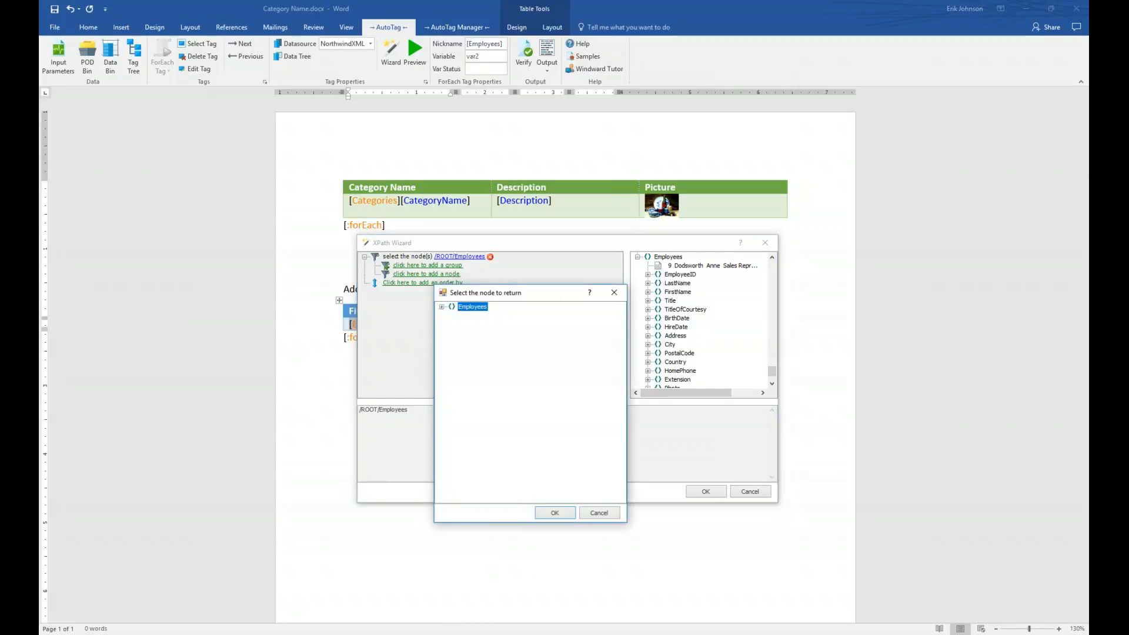
- Order the Employees selection by the FirstName field and preview the records
left_click(441, 306)
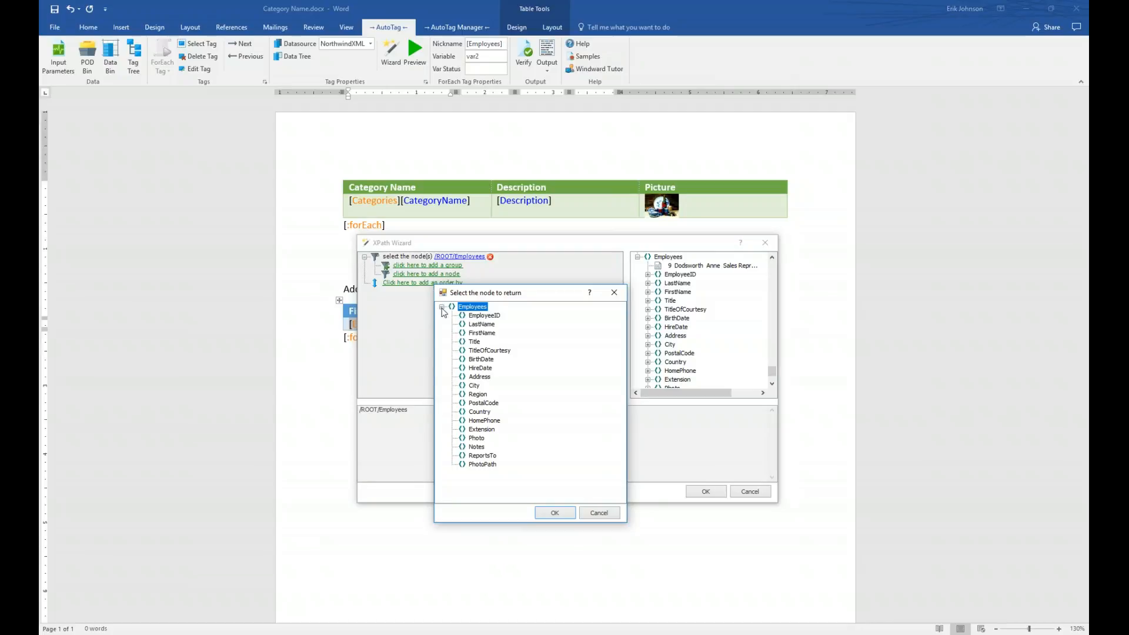
left_click(483, 334)
left_click(554, 513)
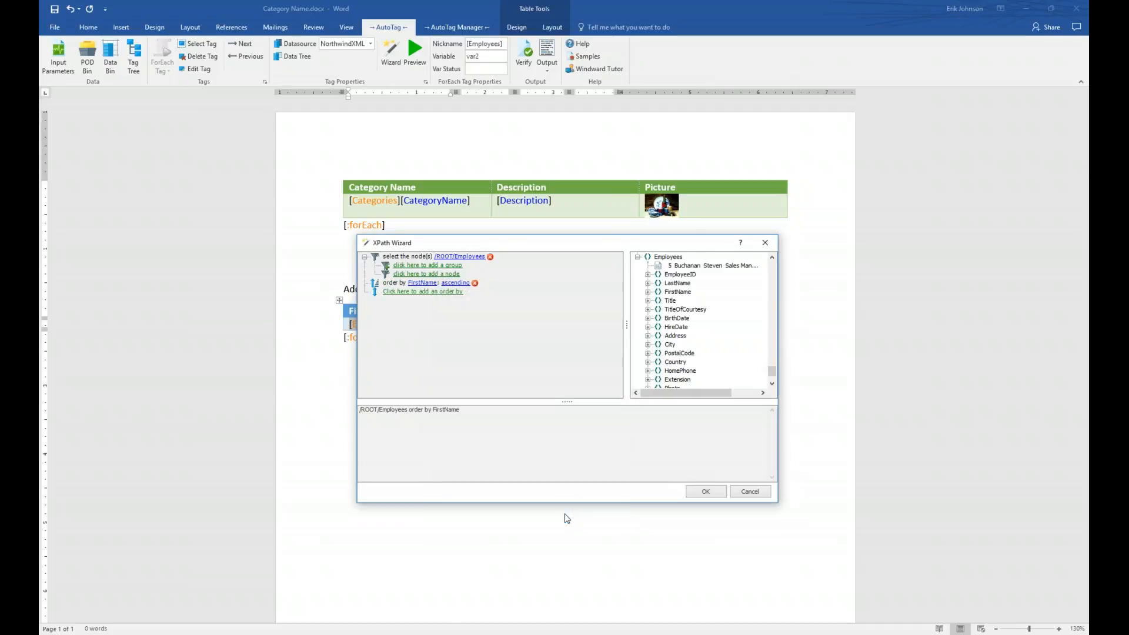
left_click_drag(771, 370, 774, 260)
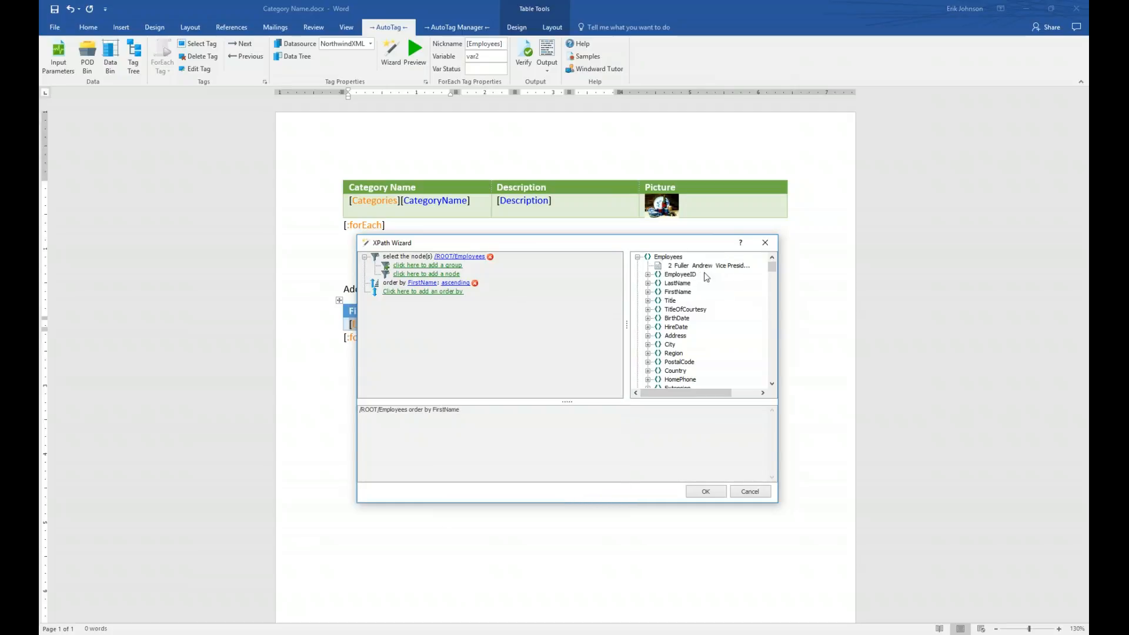
left_click(636, 258)
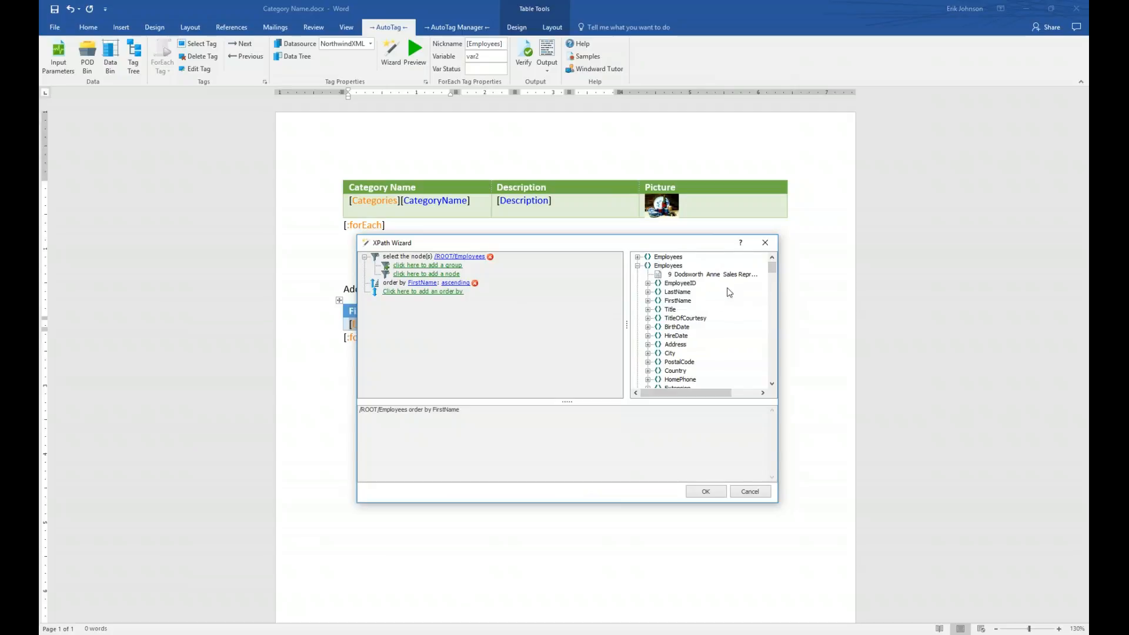
left_click(638, 266)
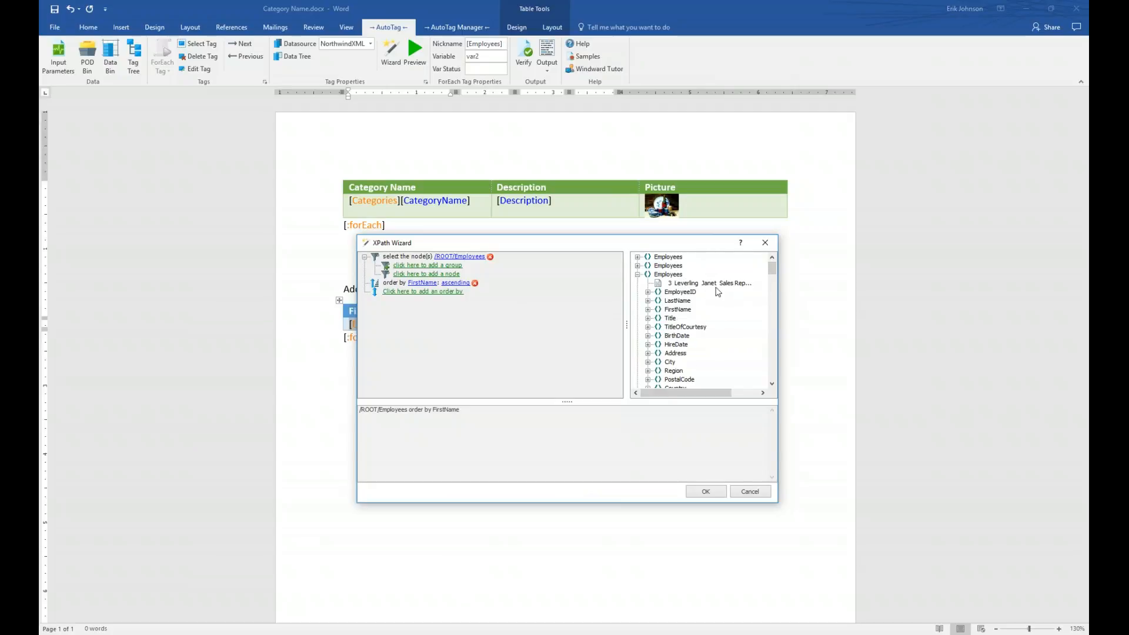
left_click(637, 274)
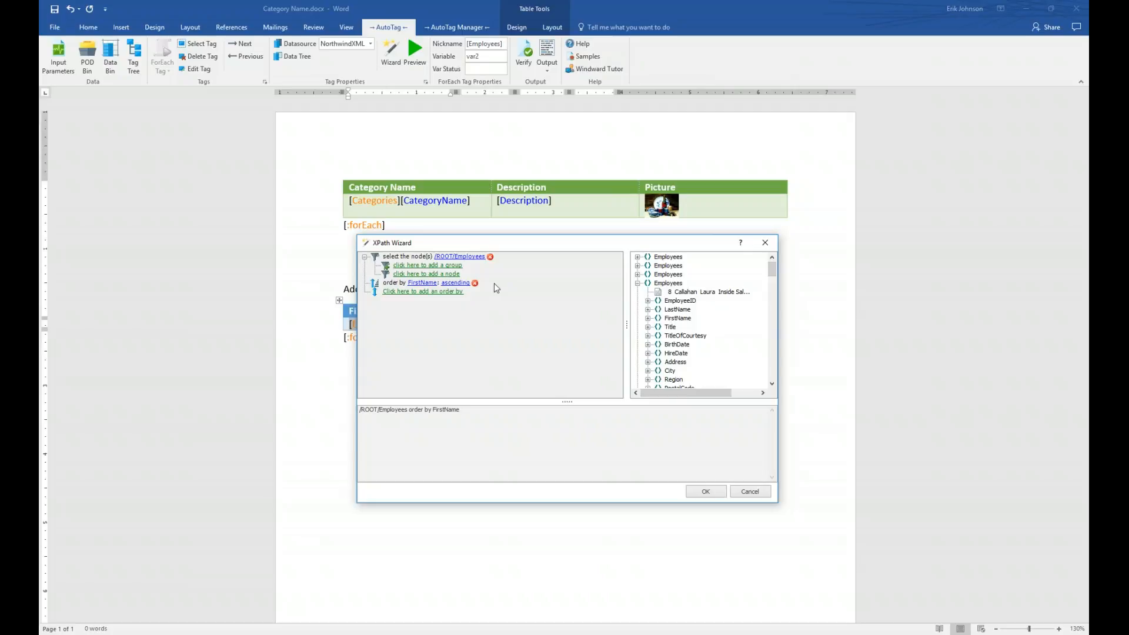
- Try a descending FirstName sort, preview it, then switch back to ascending
left_click(455, 285)
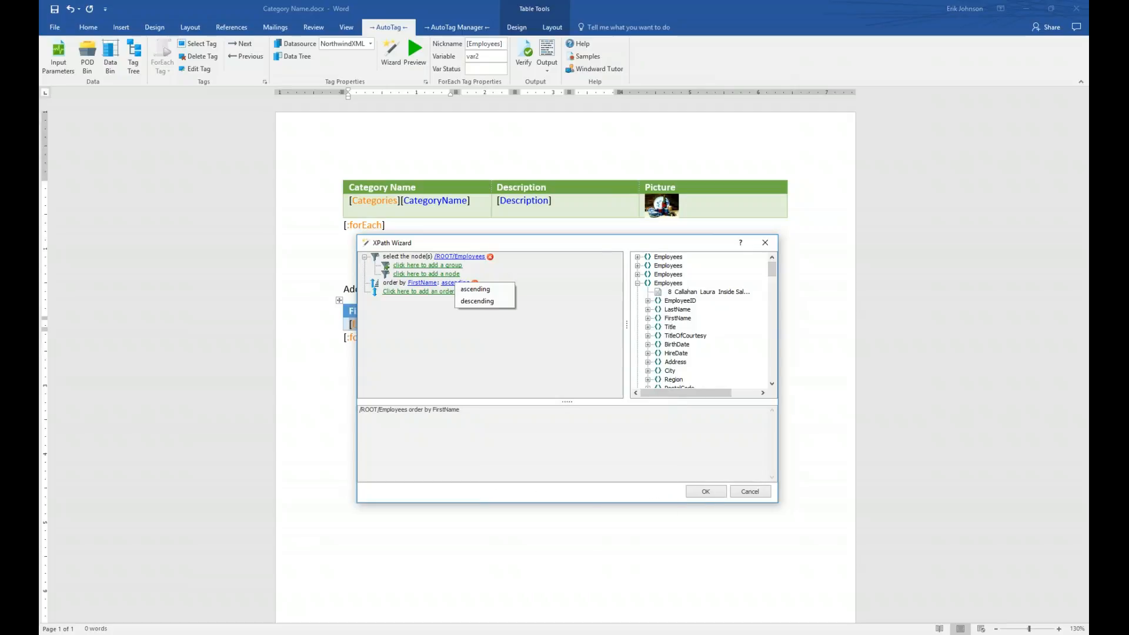
left_click(470, 304)
scroll(771, 270, "down", 2)
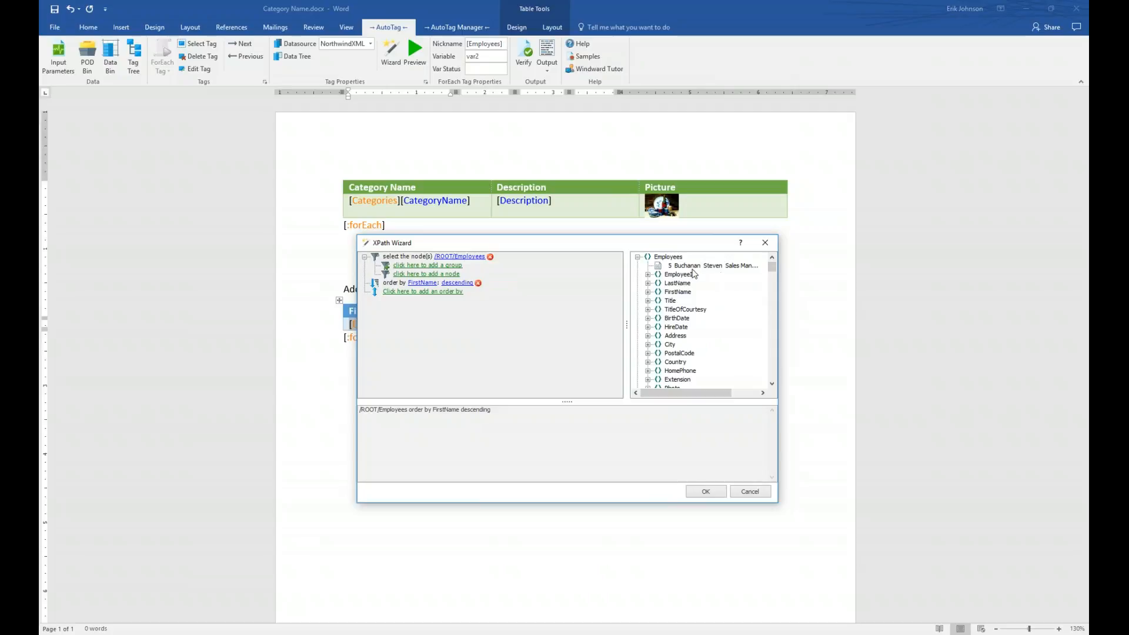
left_click(637, 258)
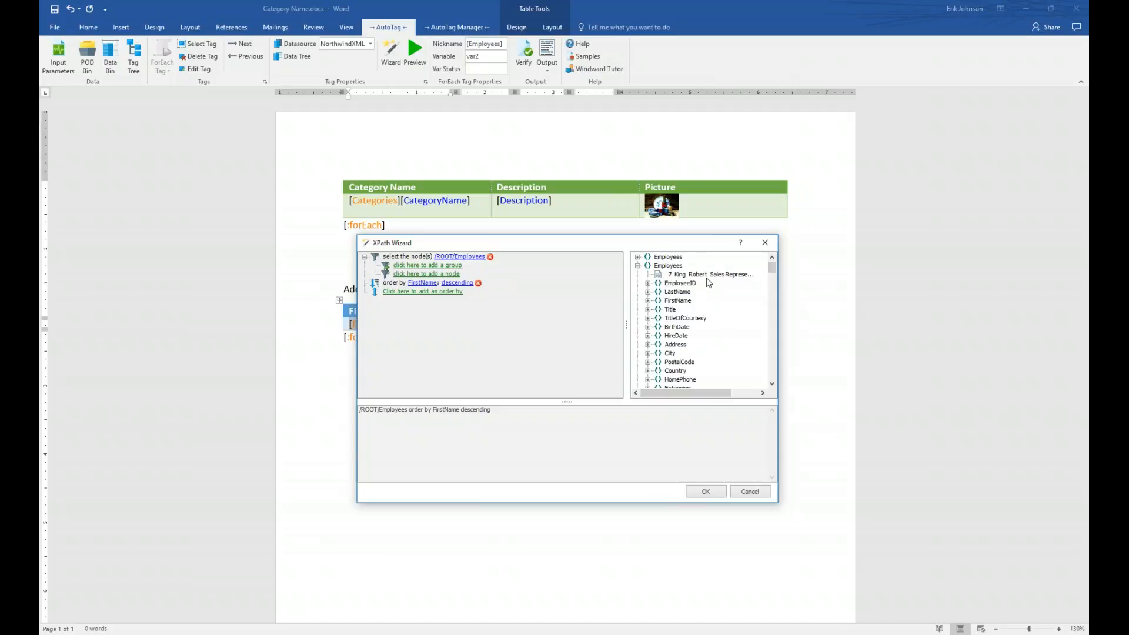
left_click(637, 266)
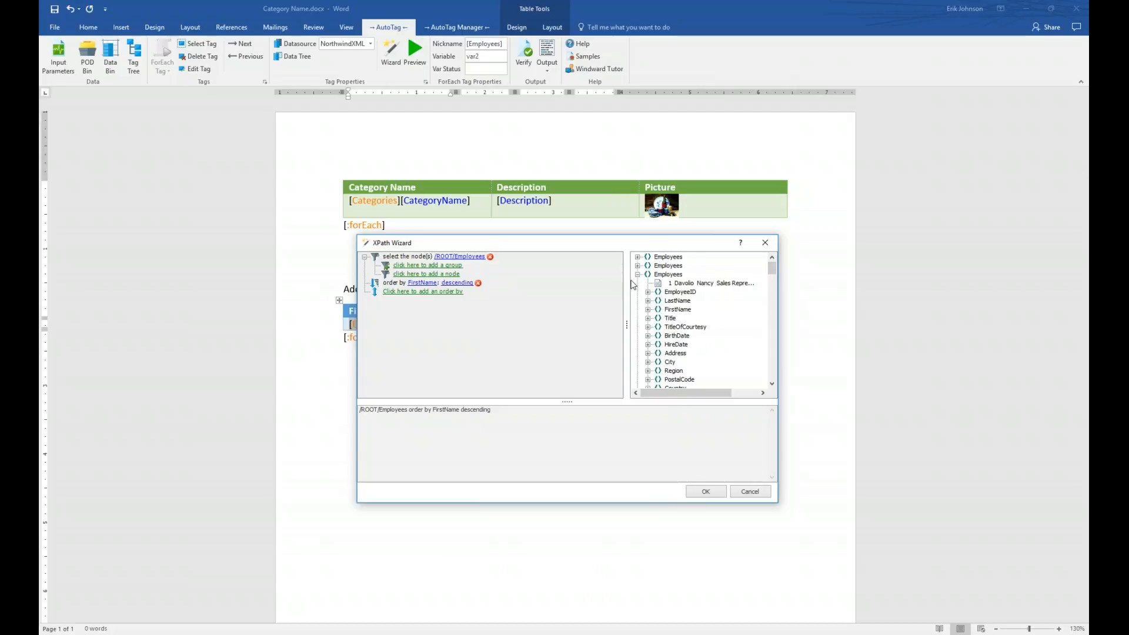
left_click(637, 275)
left_click(461, 288)
left_click(466, 291)
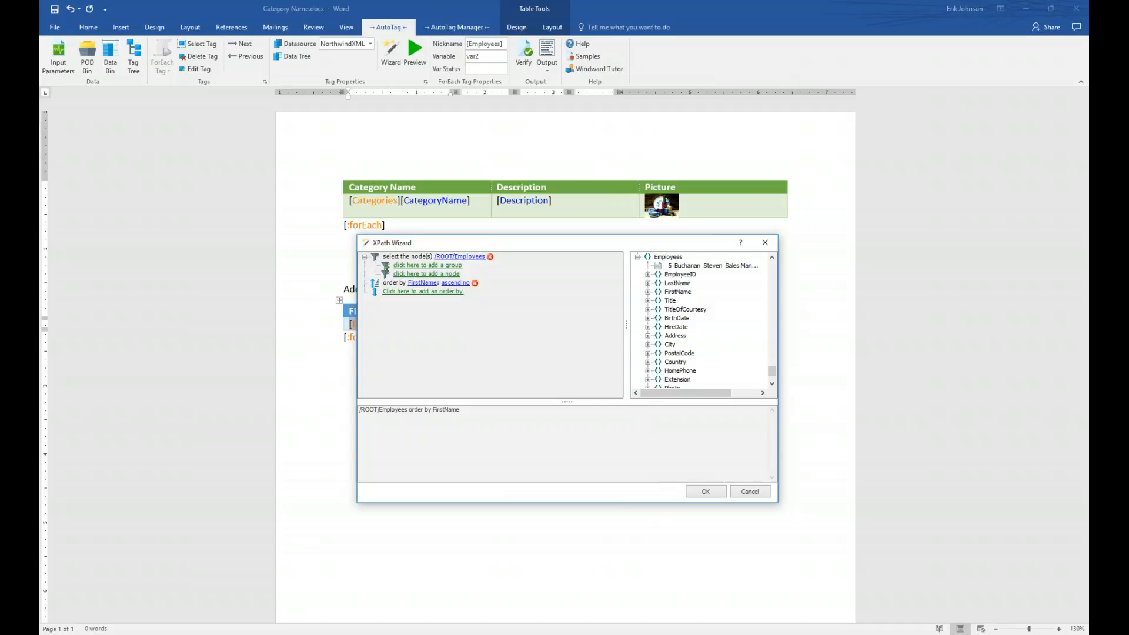
- Add a filter group with a condition on the Employees Country field
left_click(422, 268)
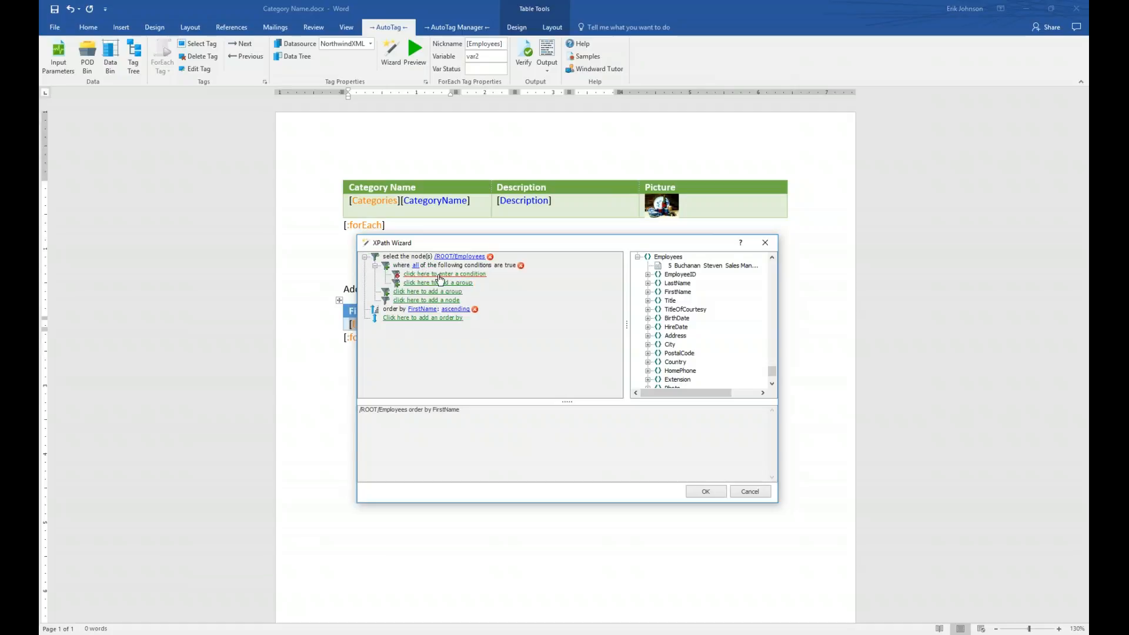
left_click(443, 274)
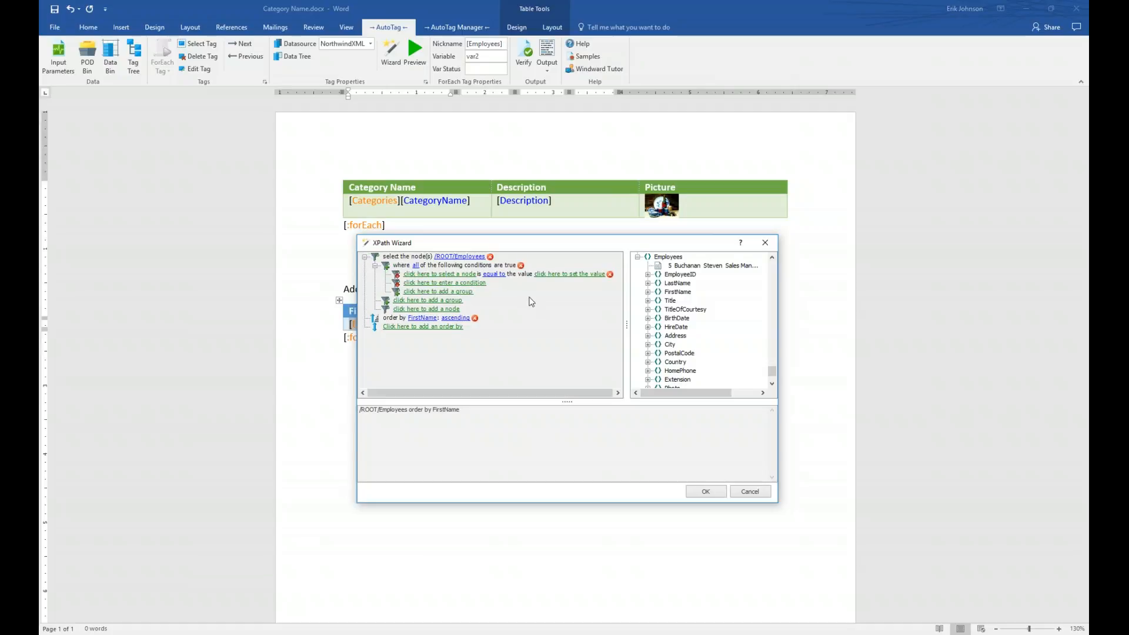
left_click(454, 275)
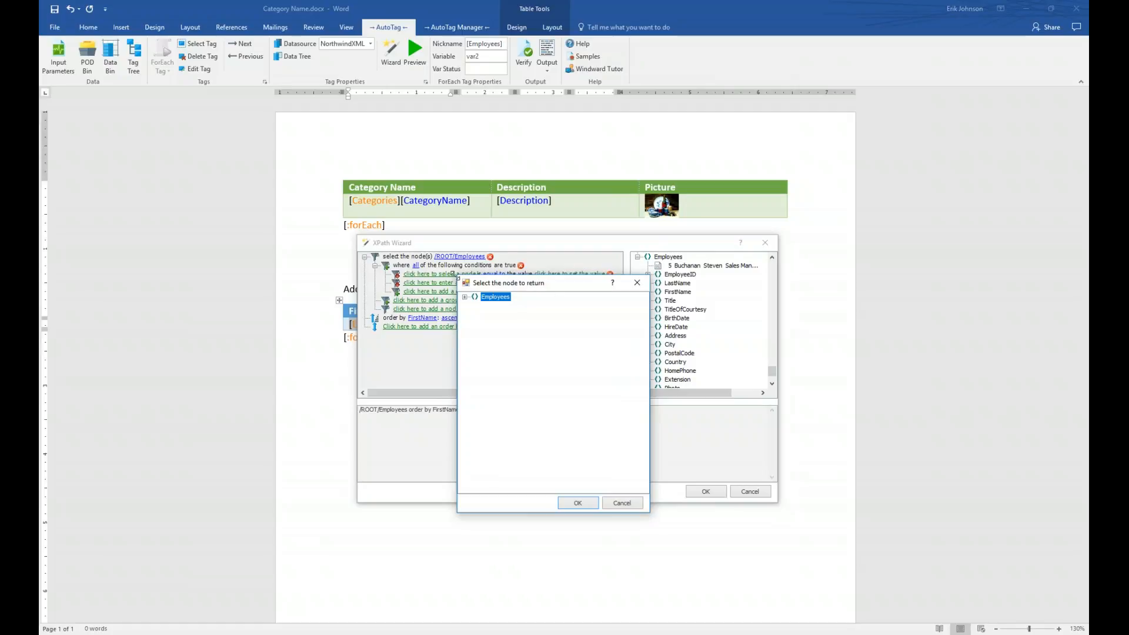
left_click(464, 323)
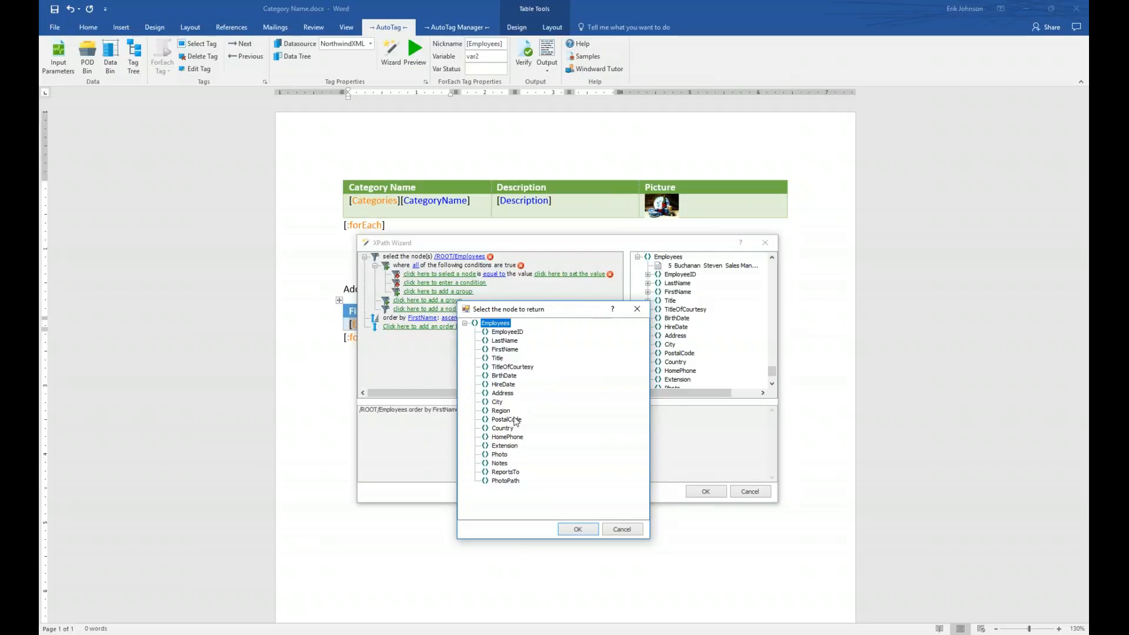
left_click(503, 428)
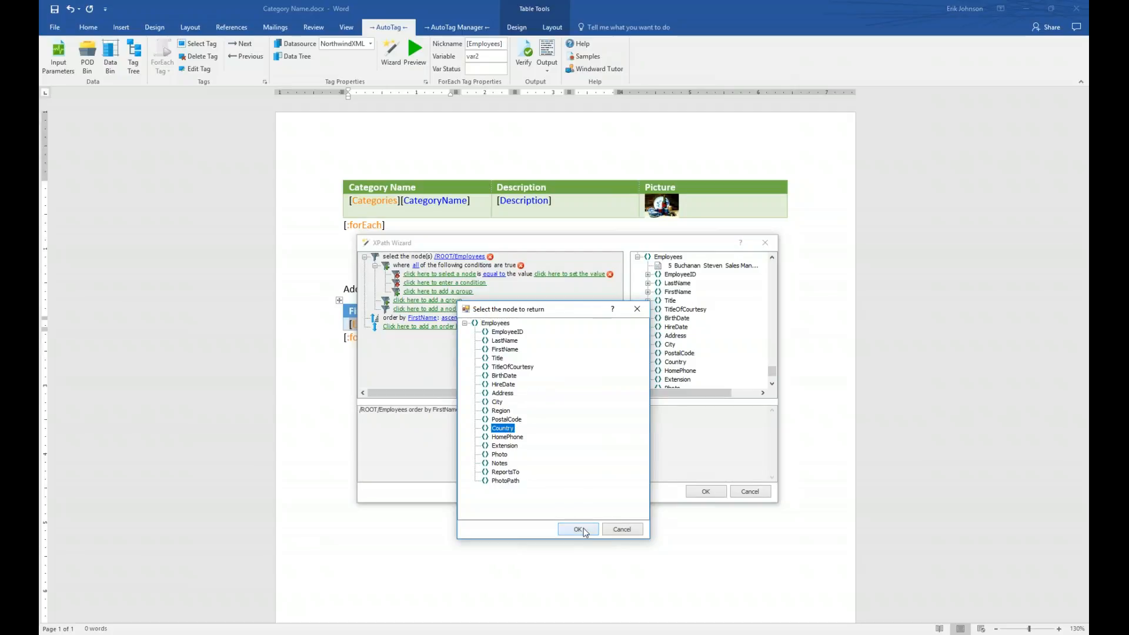
left_click(583, 528)
- Set the condition to Country equal to 'UK' and accept the XPath
mouse_move(445, 281)
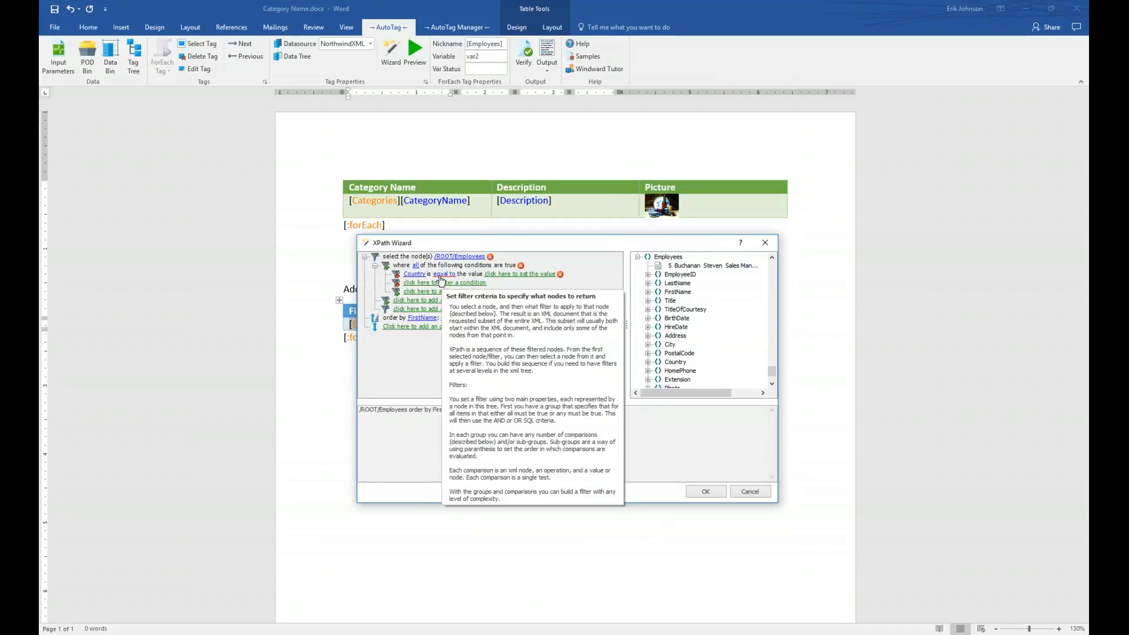
left_click(443, 275)
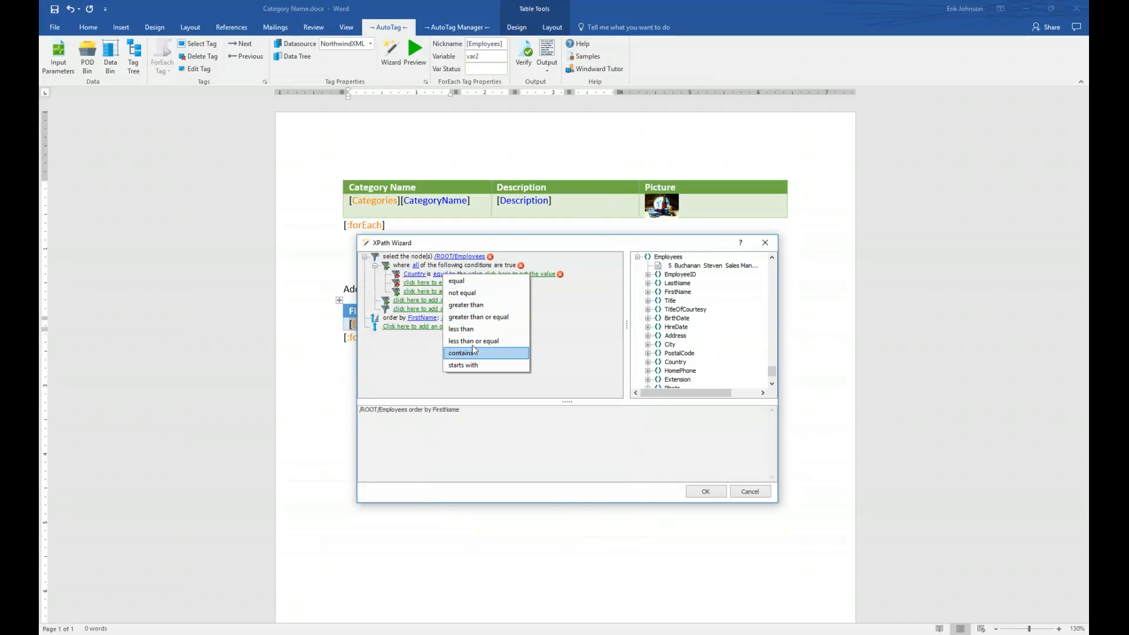
left_click(472, 282)
mouse_move(497, 281)
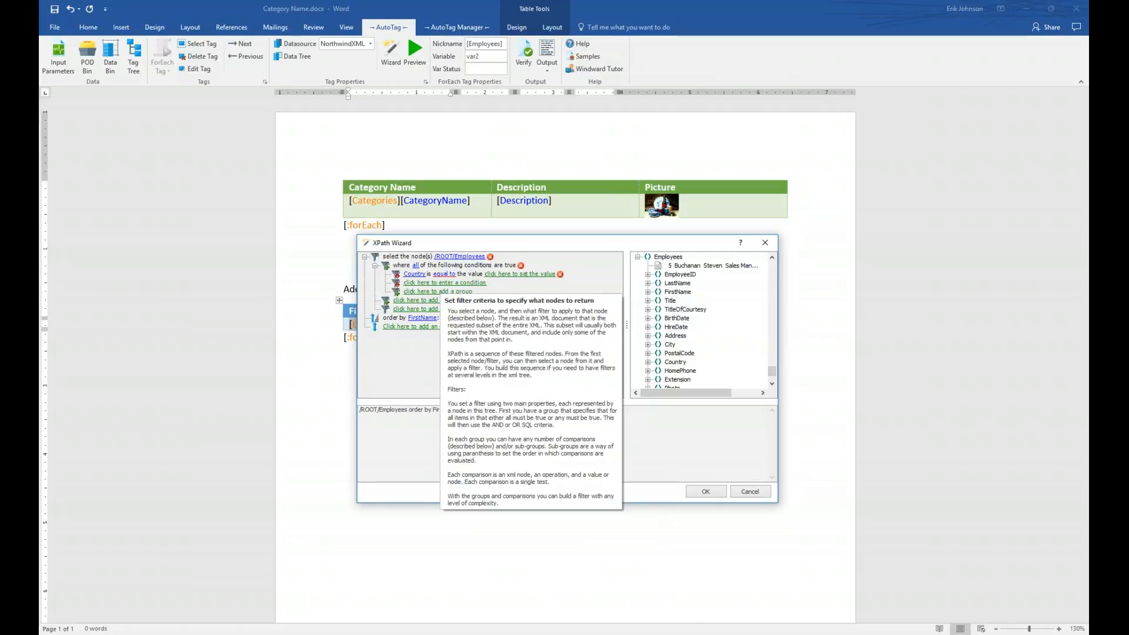
left_click(527, 274)
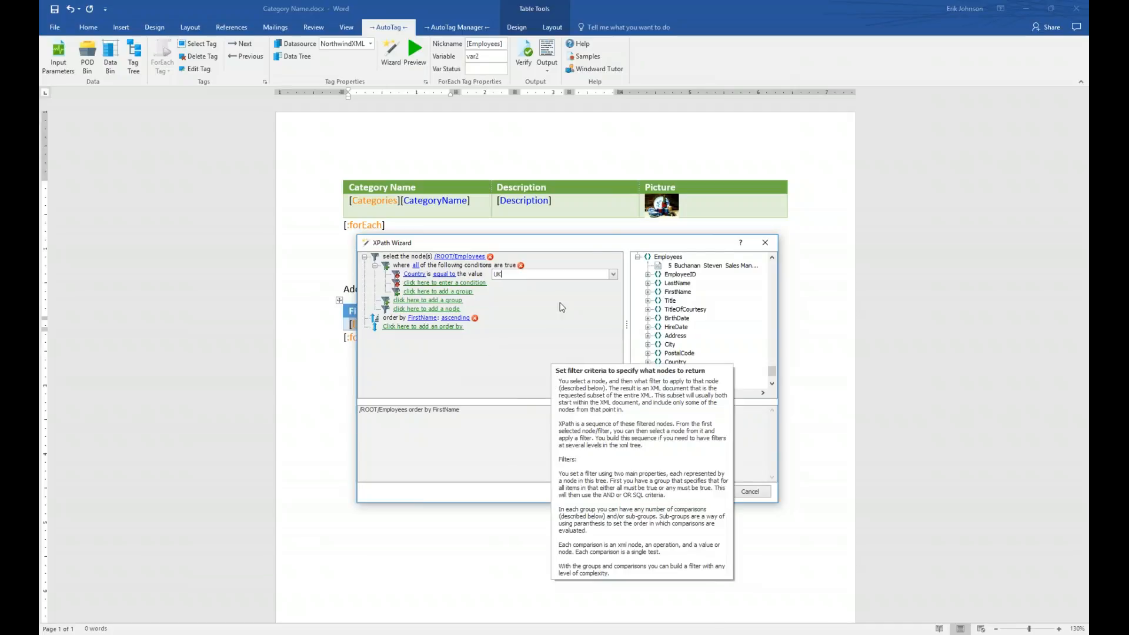
key("Return")
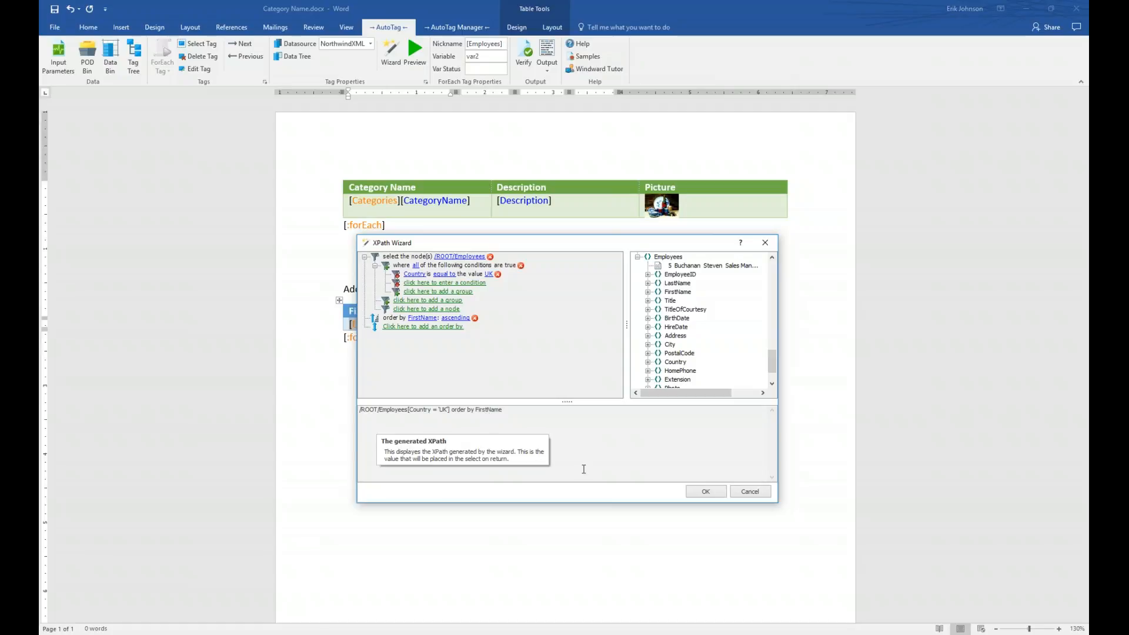
left_click(710, 491)
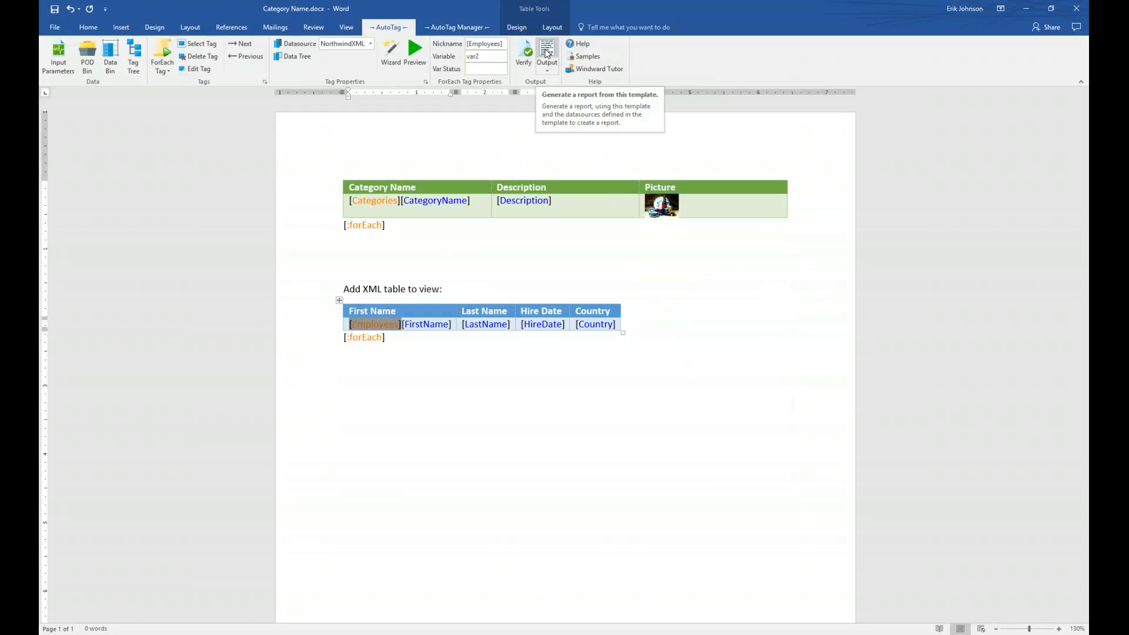
- Save the template, run the report for the Seafood category, then advance the slide show
left_click(547, 53)
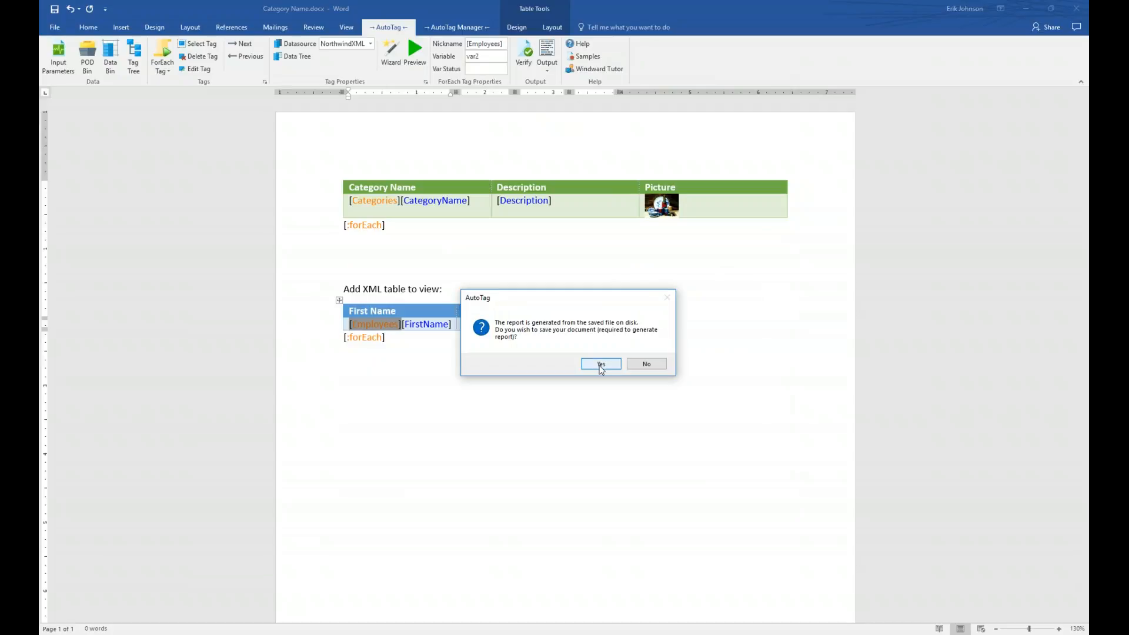
left_click(601, 364)
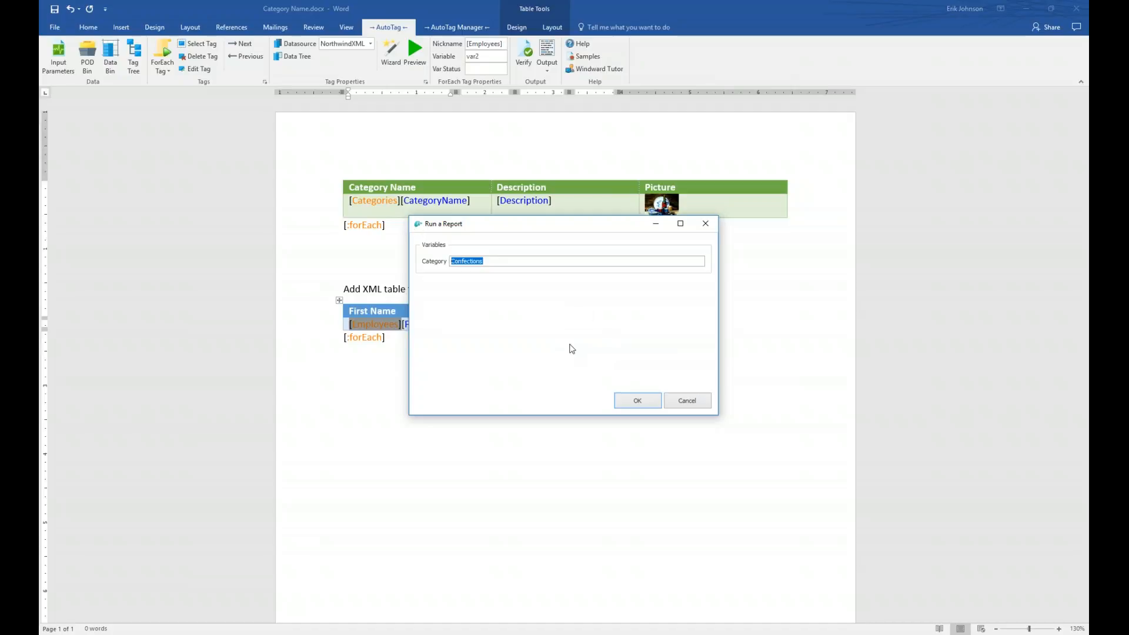
type("Seafood")
left_click(641, 402)
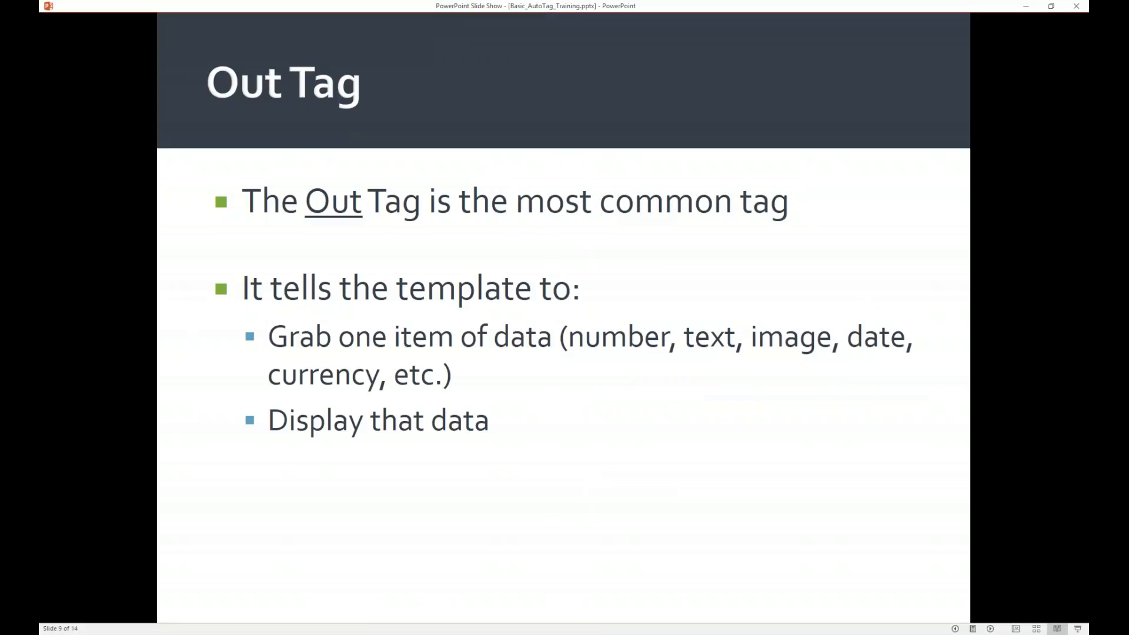
key("Right")
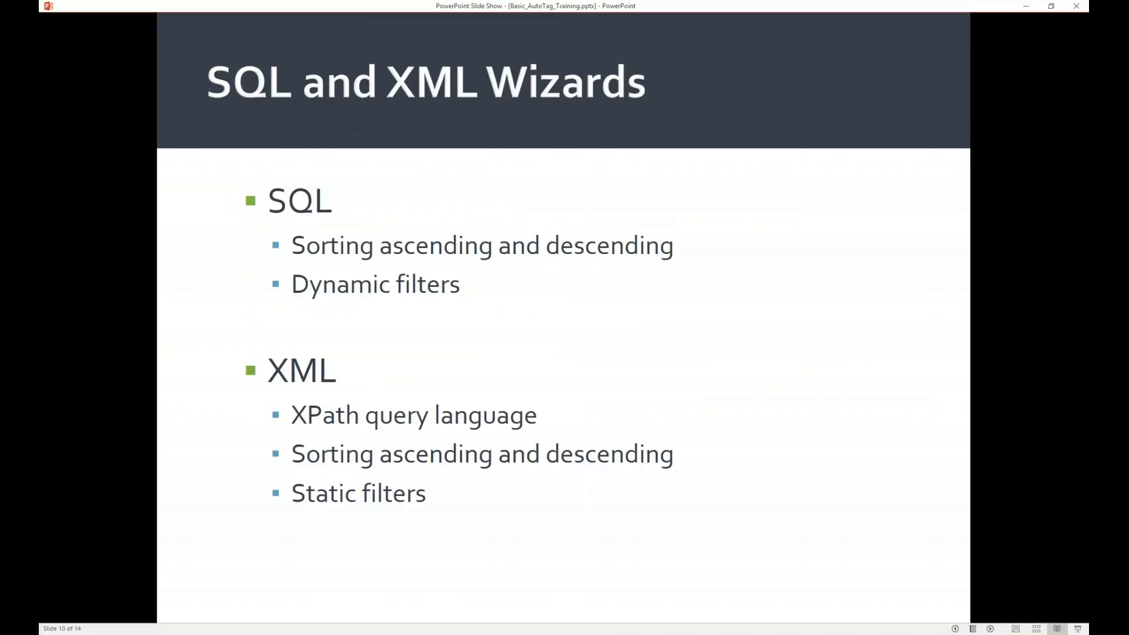
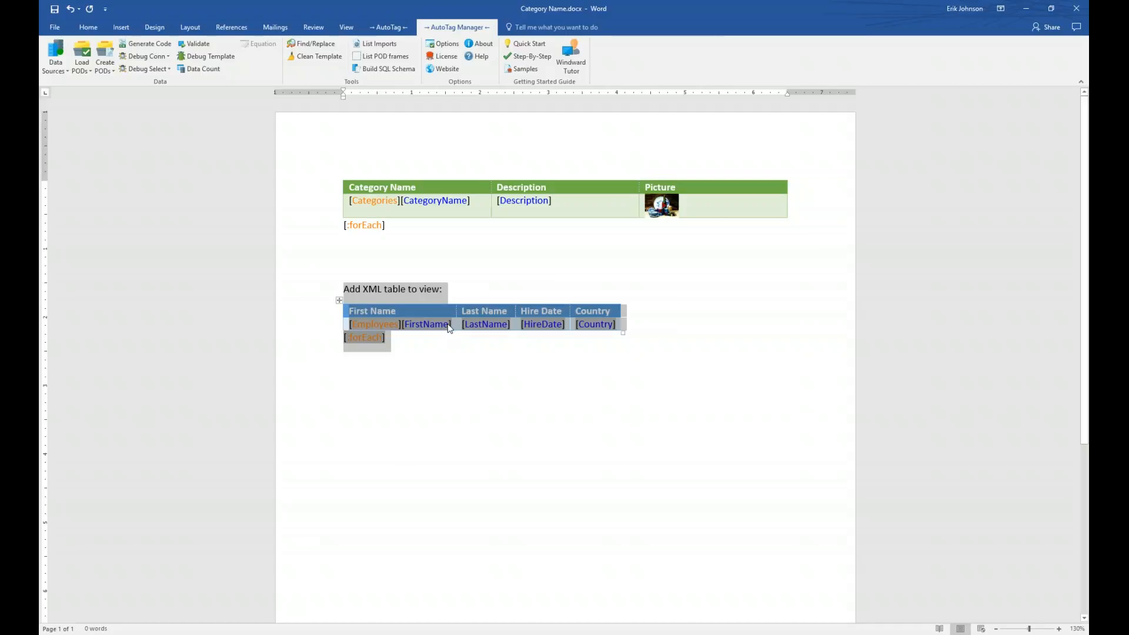
- Select the 'Add XML table to view:' heading and the Employees forEach table with FirstName, LastName, HireDate and Country tags
mouse_move(449, 328)
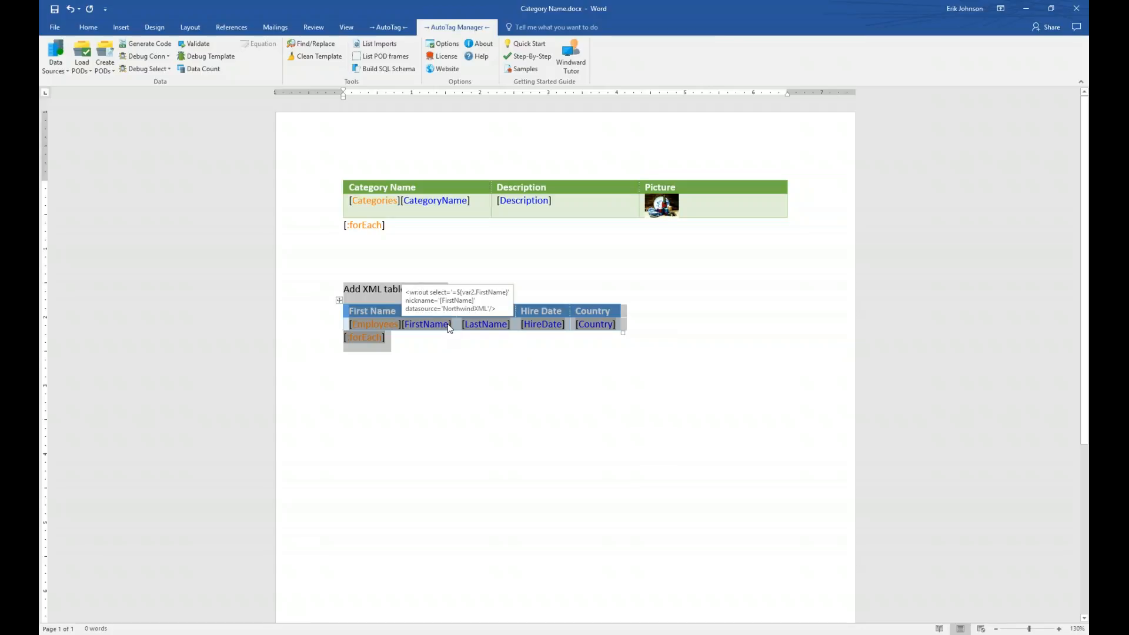
- Begin creating a POD from the selected table, then cancel the Create POD dialog
left_click(107, 63)
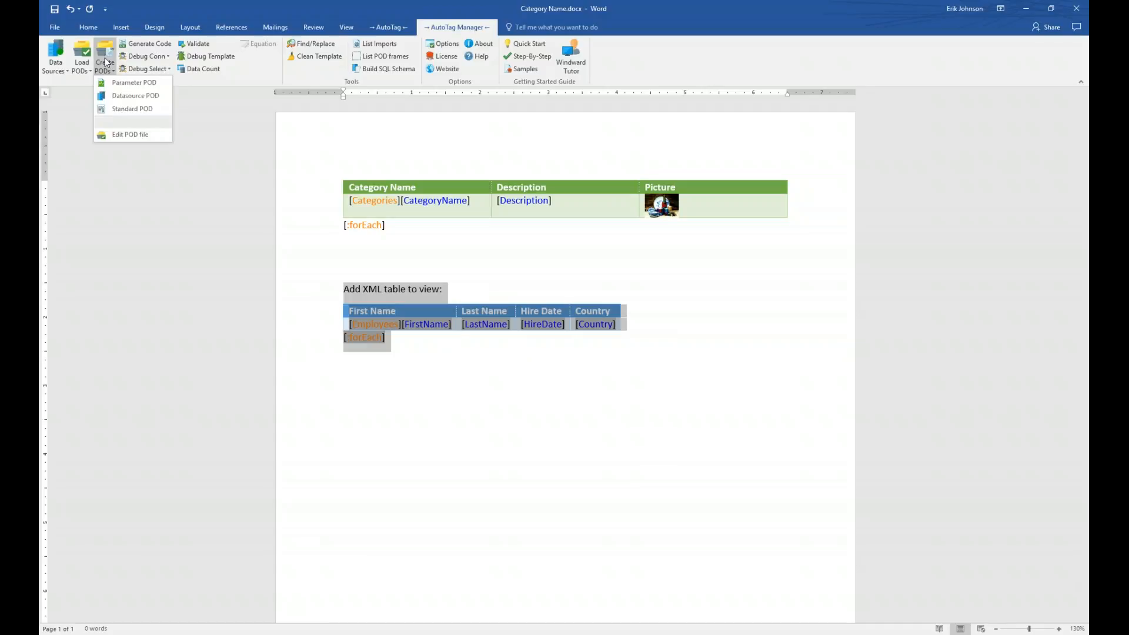
left_click(131, 108)
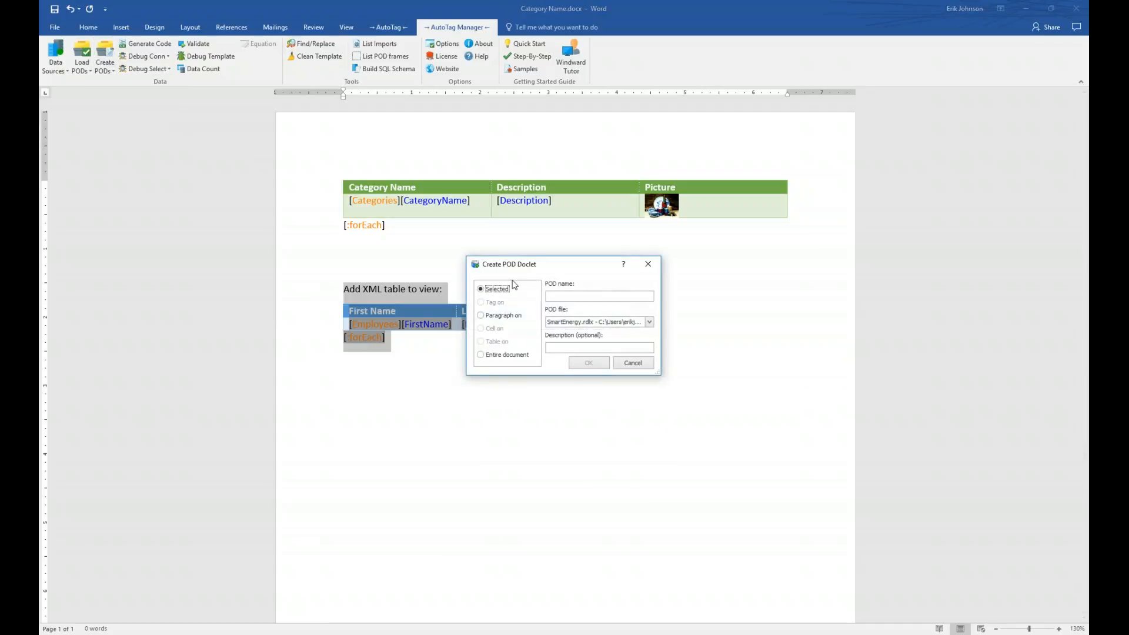
left_click(588, 295)
left_click(632, 363)
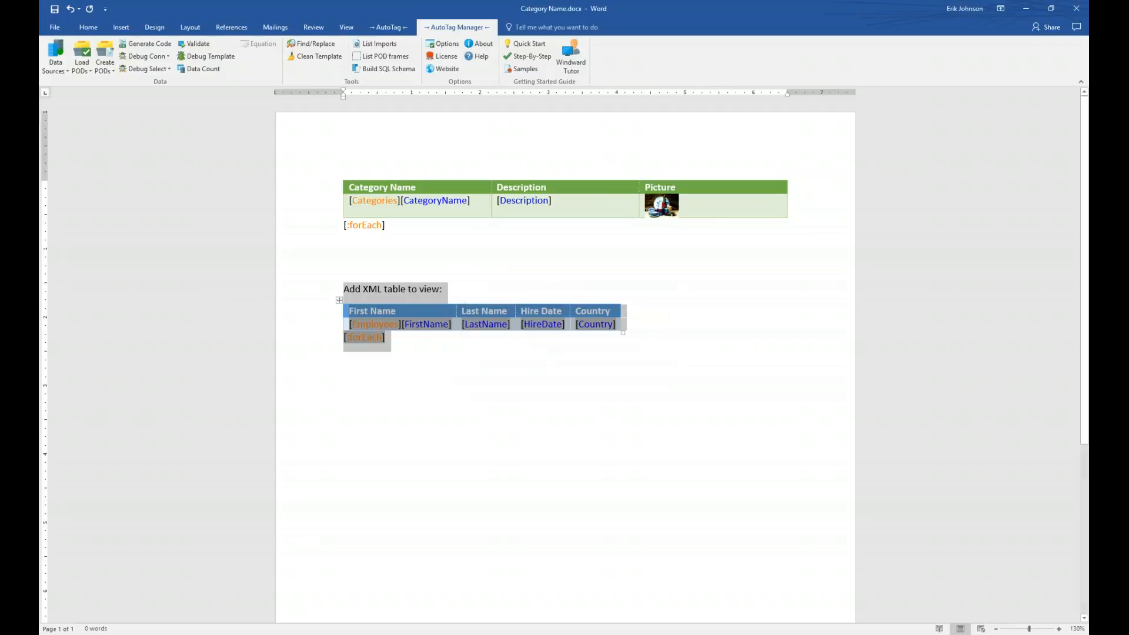
- Review the global POD files (Footer-PODs, SafetyNational, SmartEnergy) and close the list
left_click(82, 59)
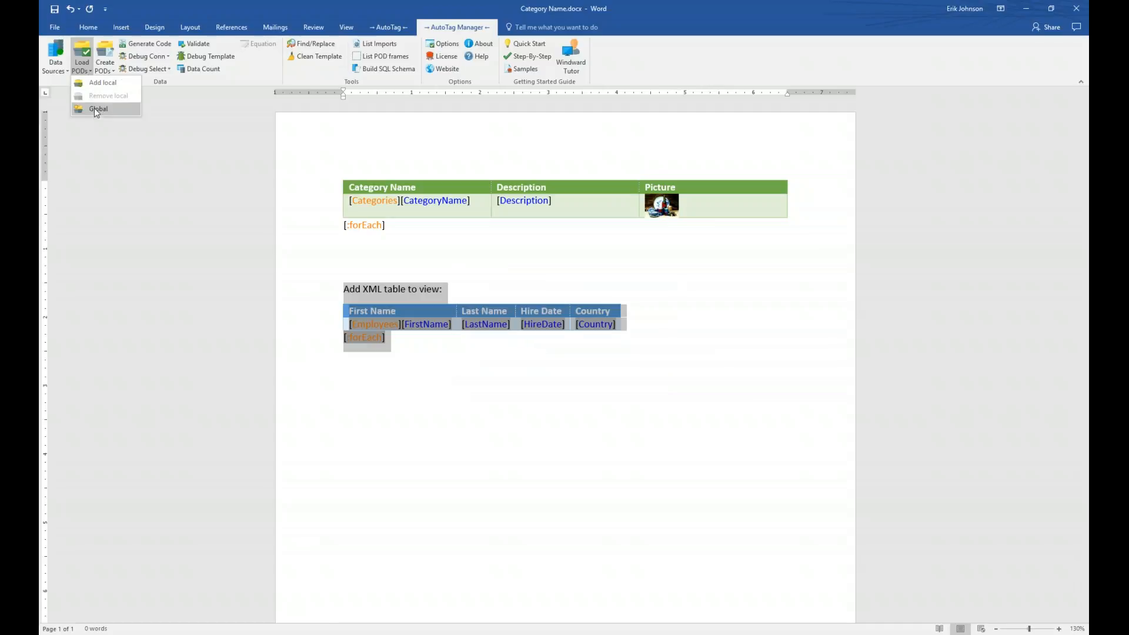
left_click(97, 106)
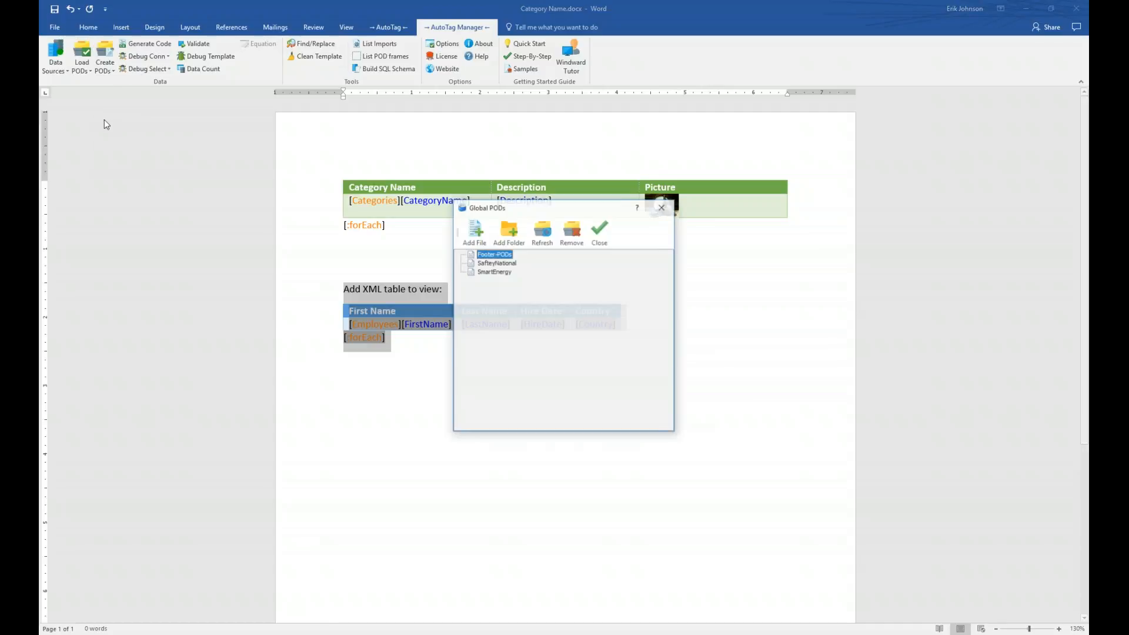
left_click(490, 262)
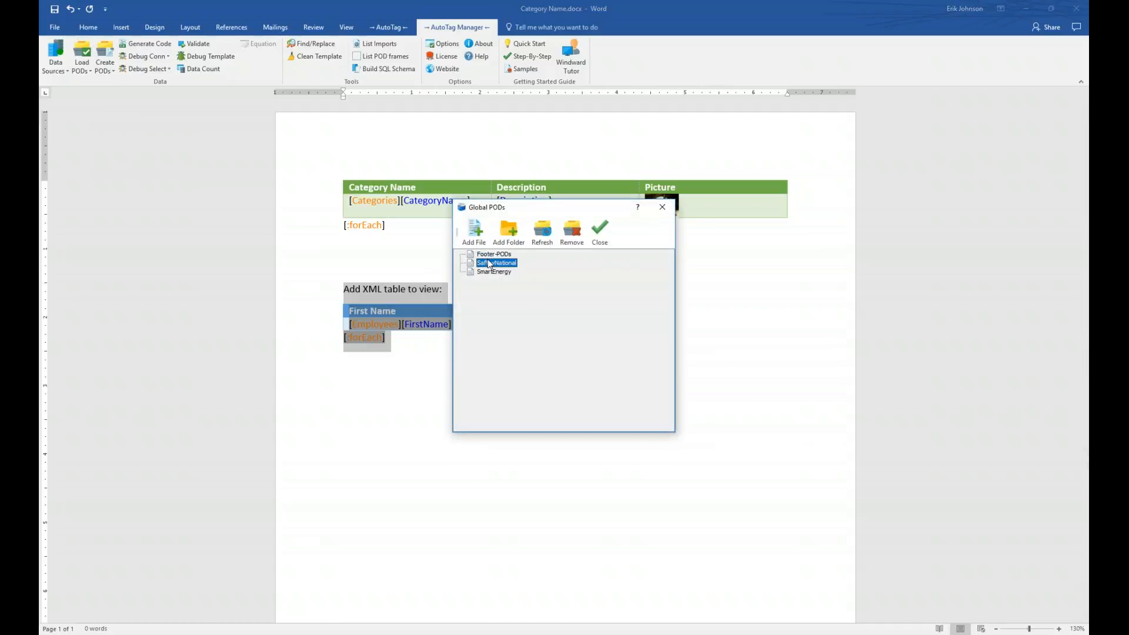
left_click(656, 210)
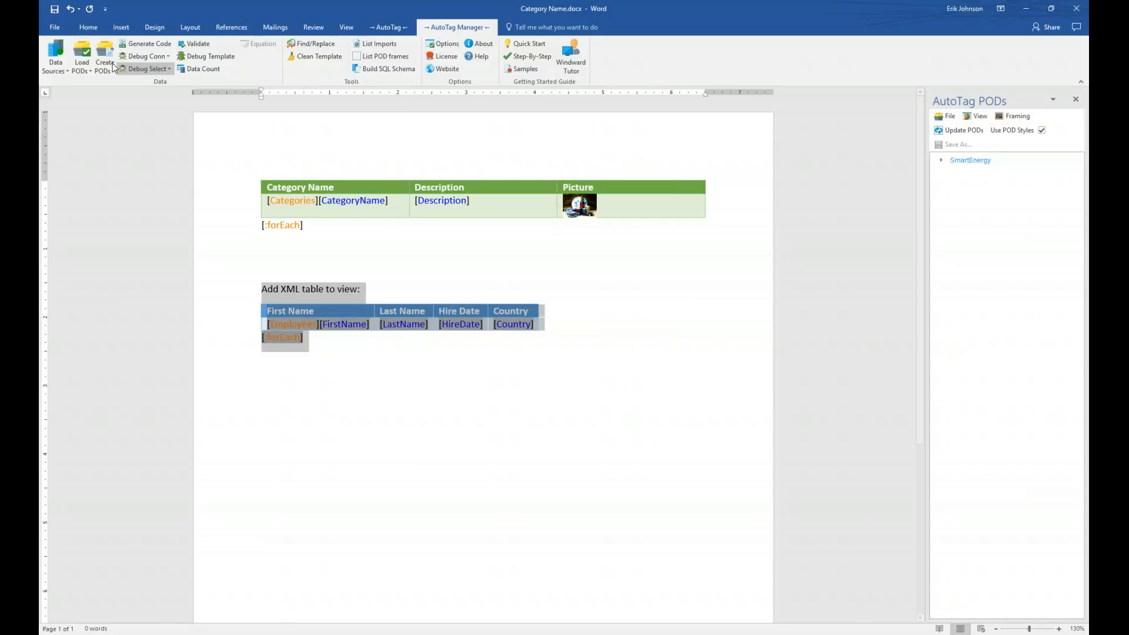
- Save the selected table and heading as POD '6-13-18Example' in SmartEnergy.rdlx
left_click(105, 51)
left_click(590, 296)
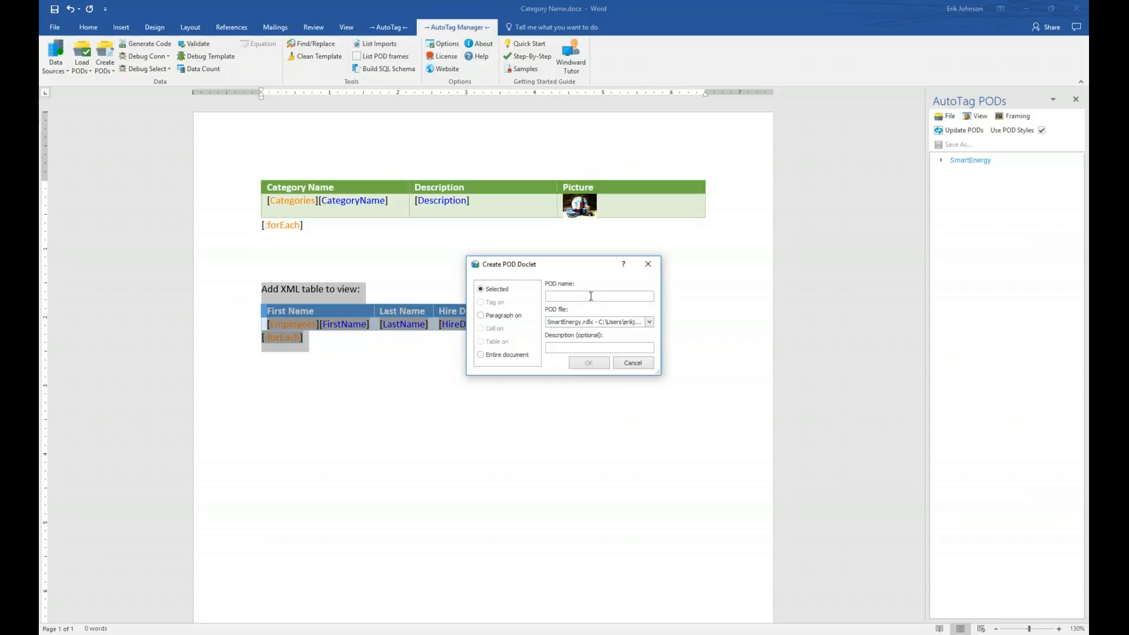
type("6-13-18Example")
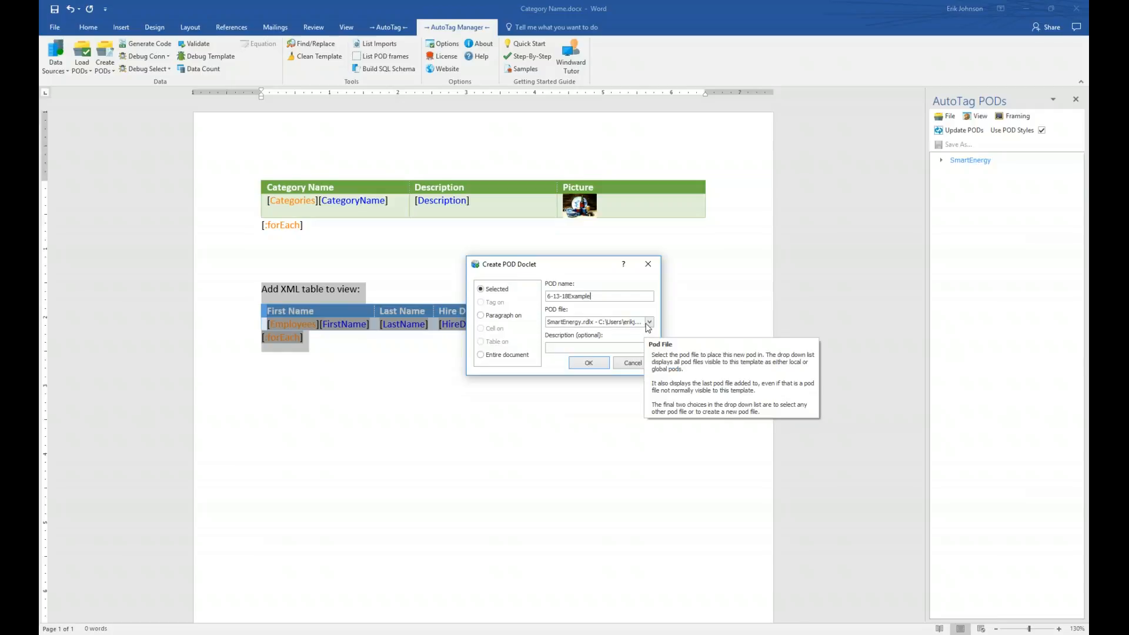
left_click(649, 322)
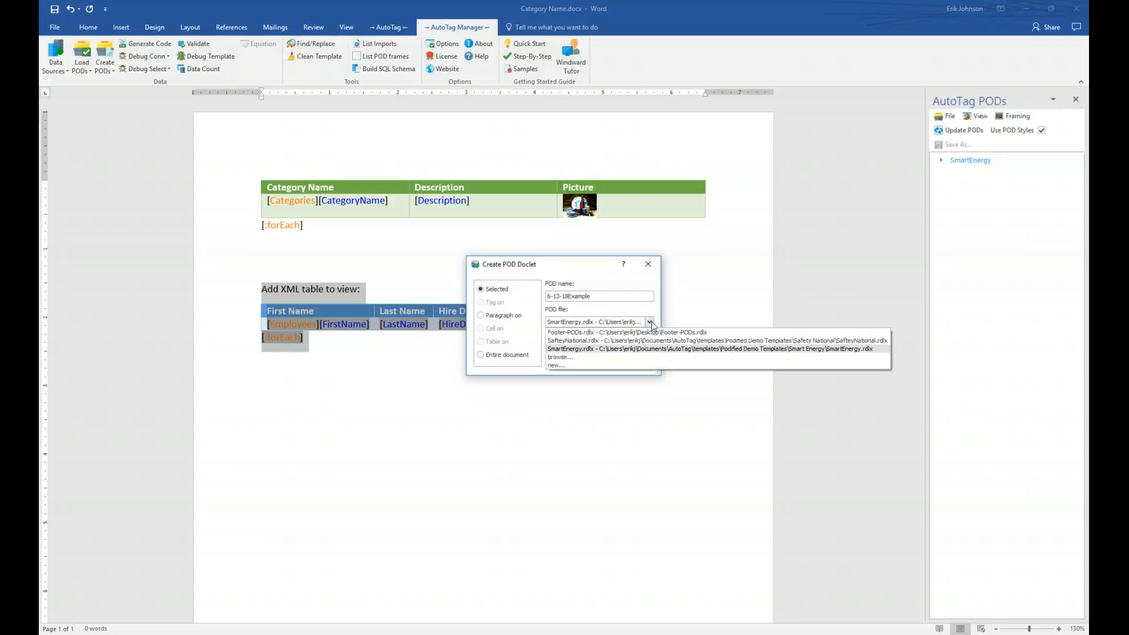
left_click(596, 349)
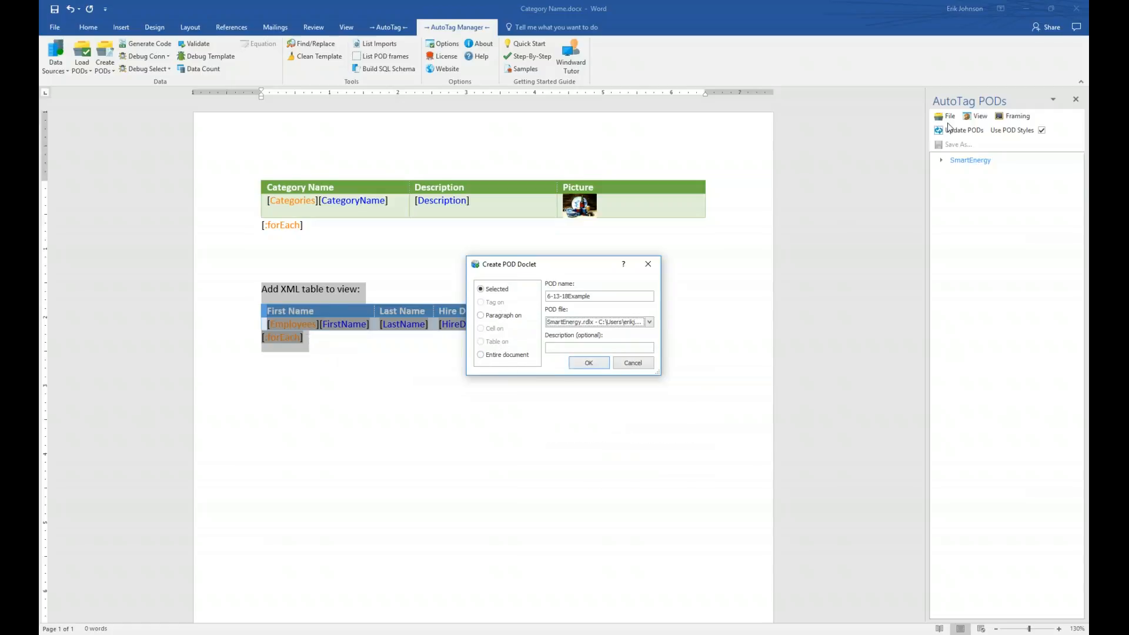
left_click(941, 160)
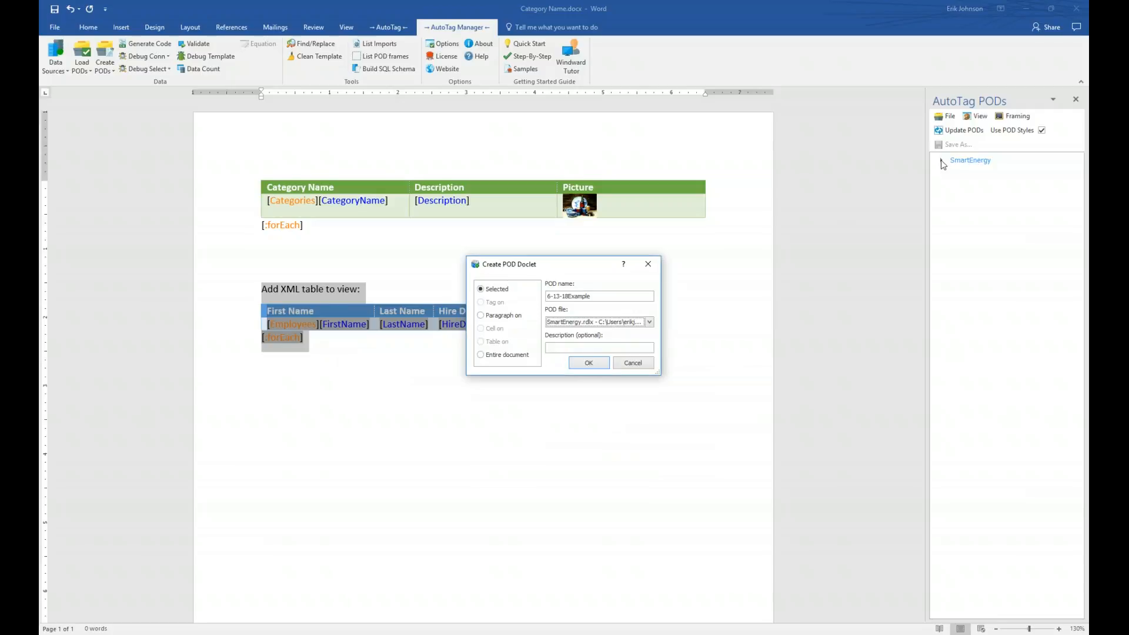
left_click(587, 364)
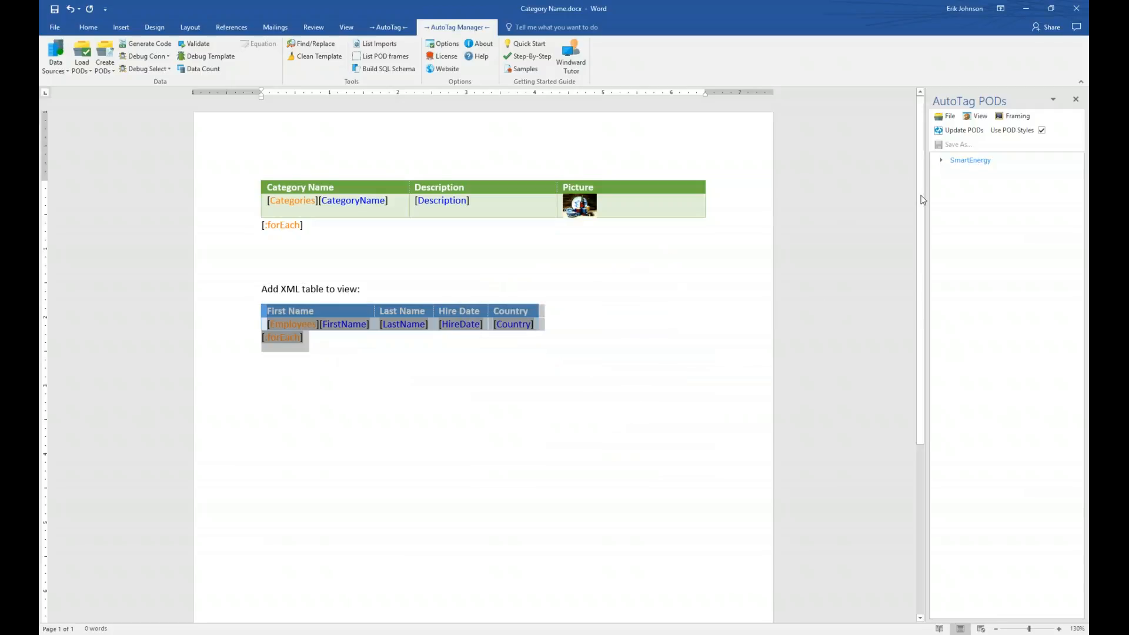
- Drag the 6-13-18Example POD from SmartEnergy onto the empty line below the first Employees table
left_click(943, 161)
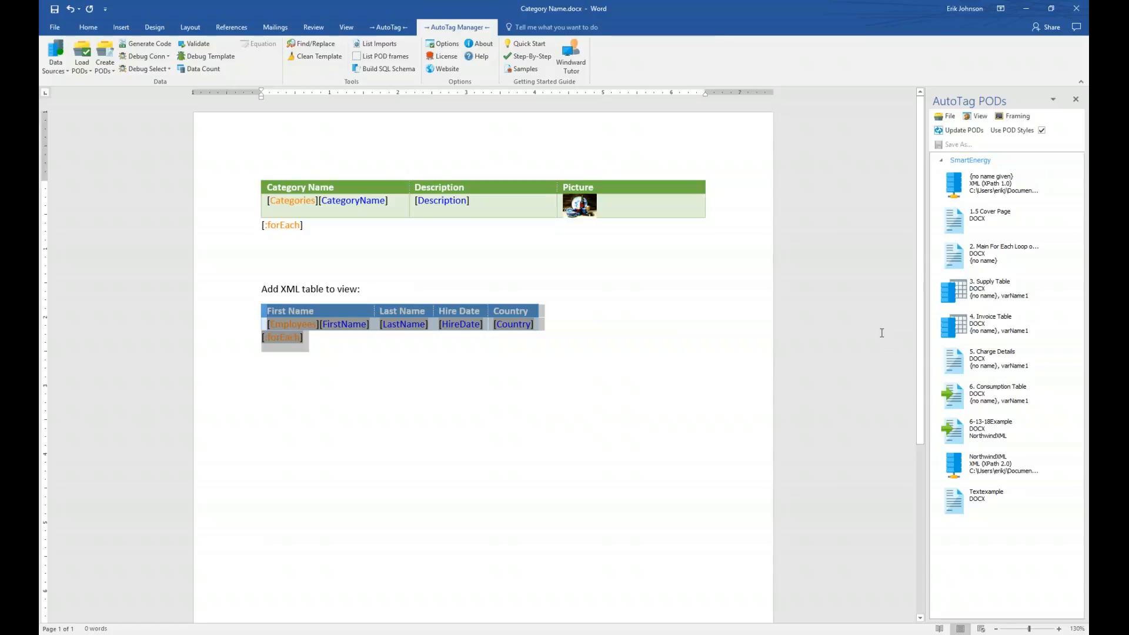
left_click(819, 475)
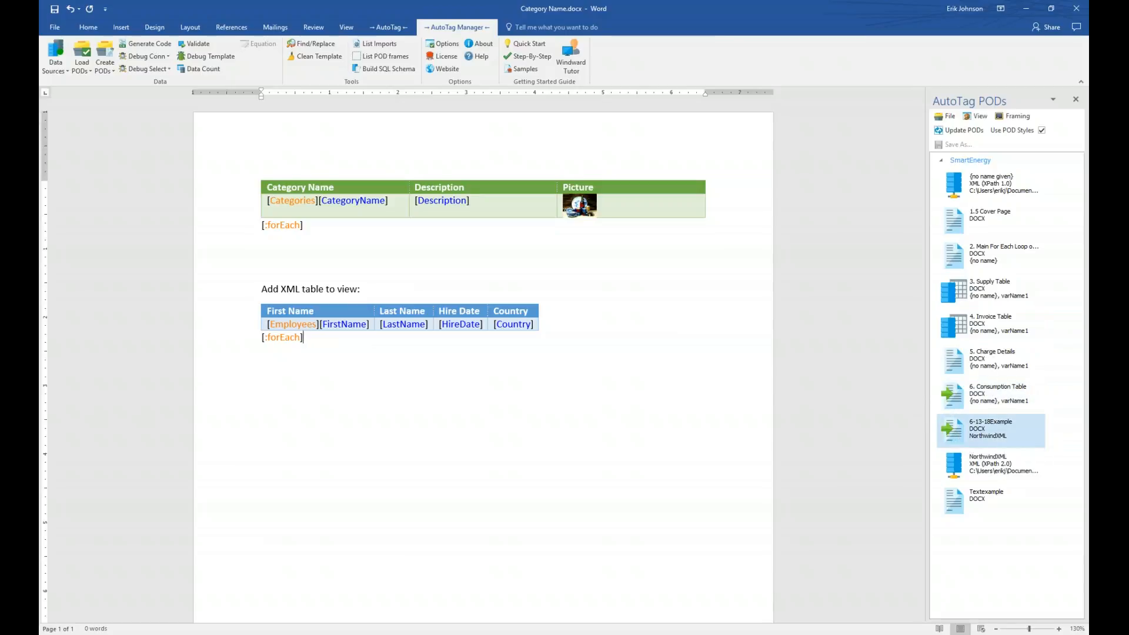
key("Return")
key("Return")
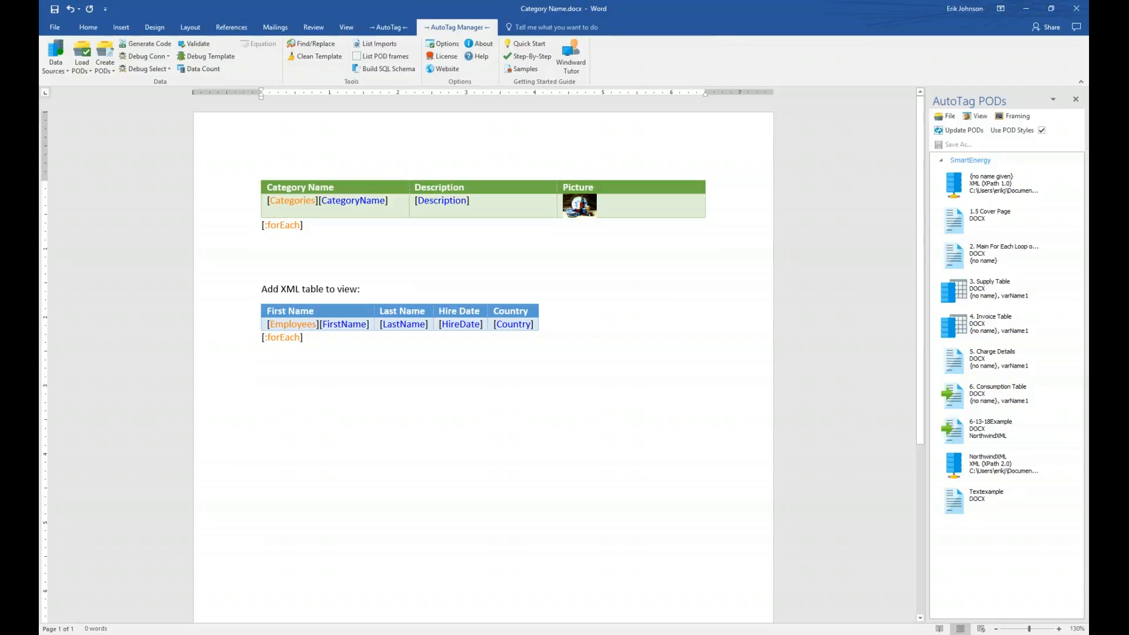
left_click_drag(976, 432, 329, 439)
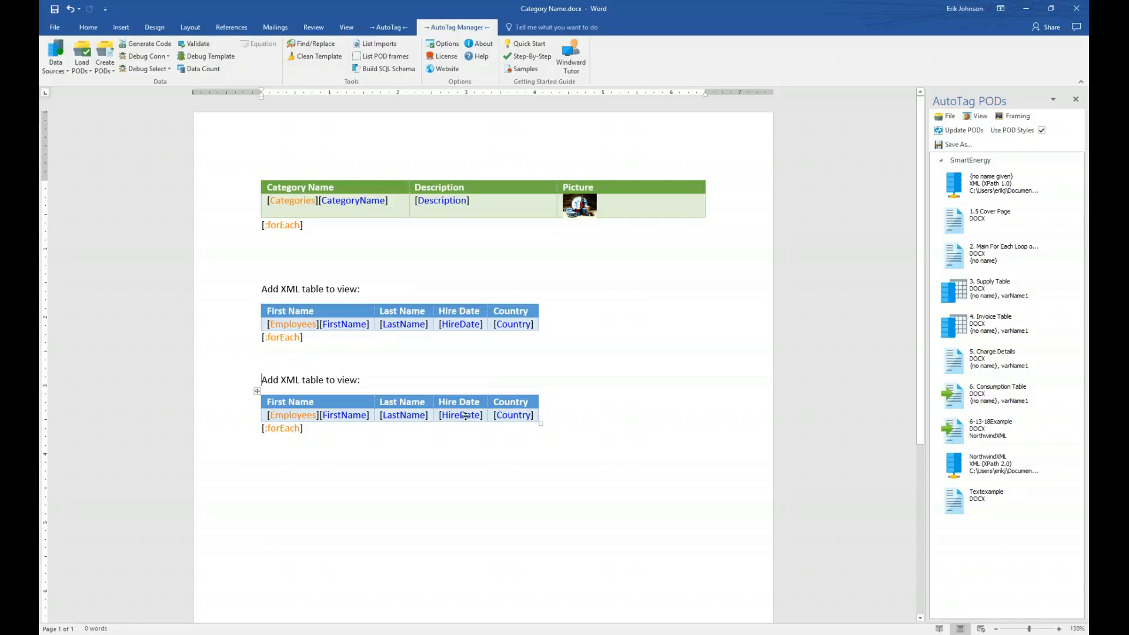
- Save the template and generate the AutoTag report output for the Seafood category
left_click(383, 27)
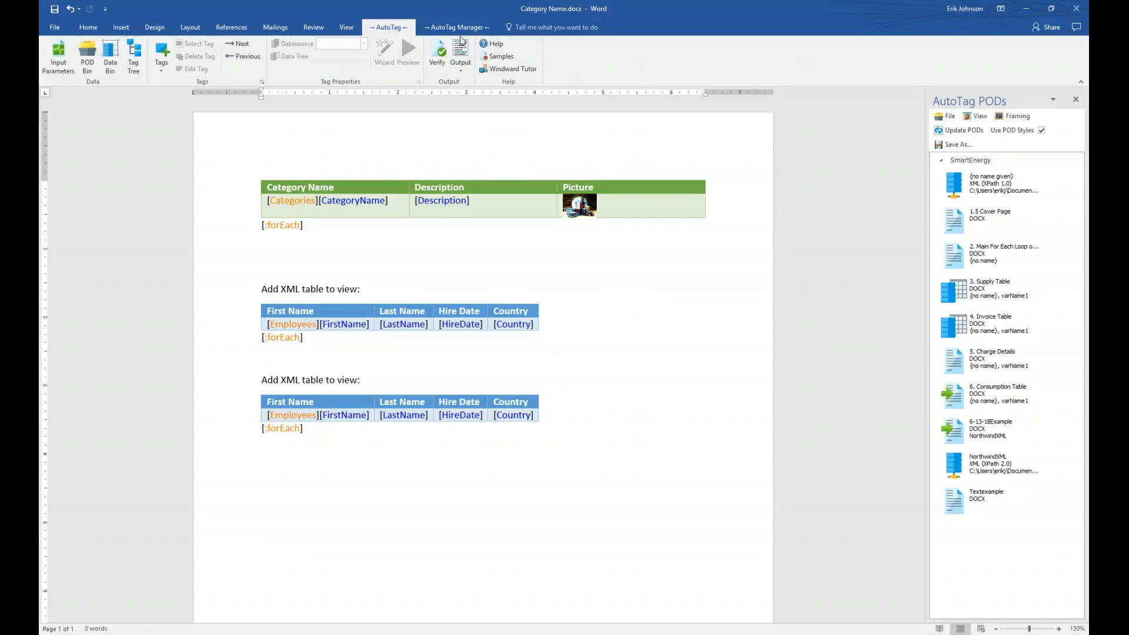
left_click(461, 51)
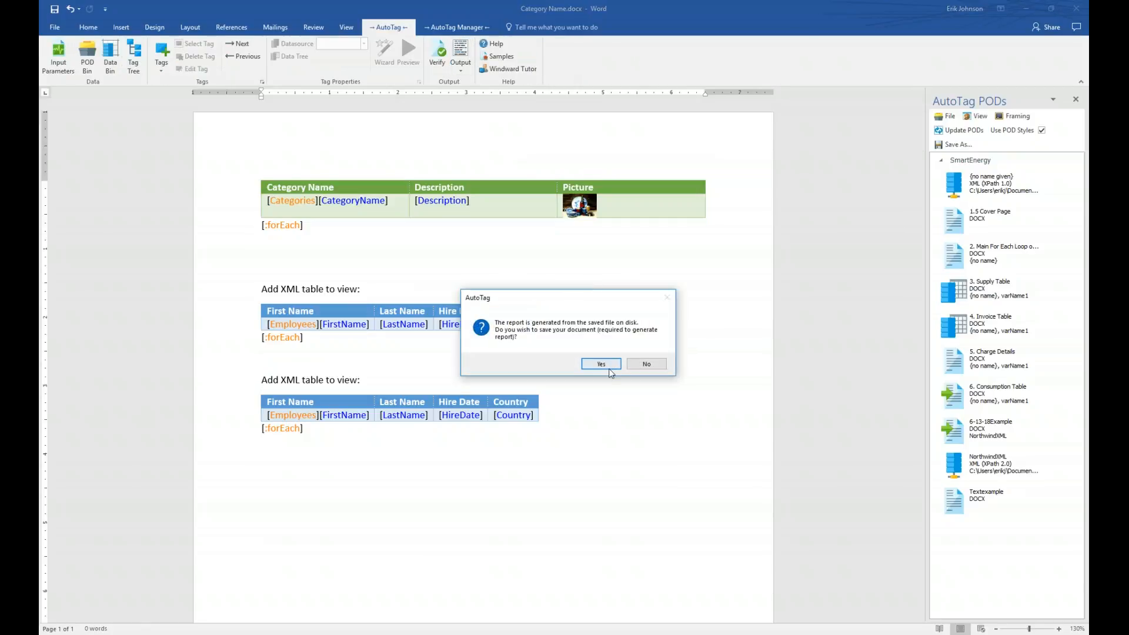
left_click(600, 364)
left_click(637, 400)
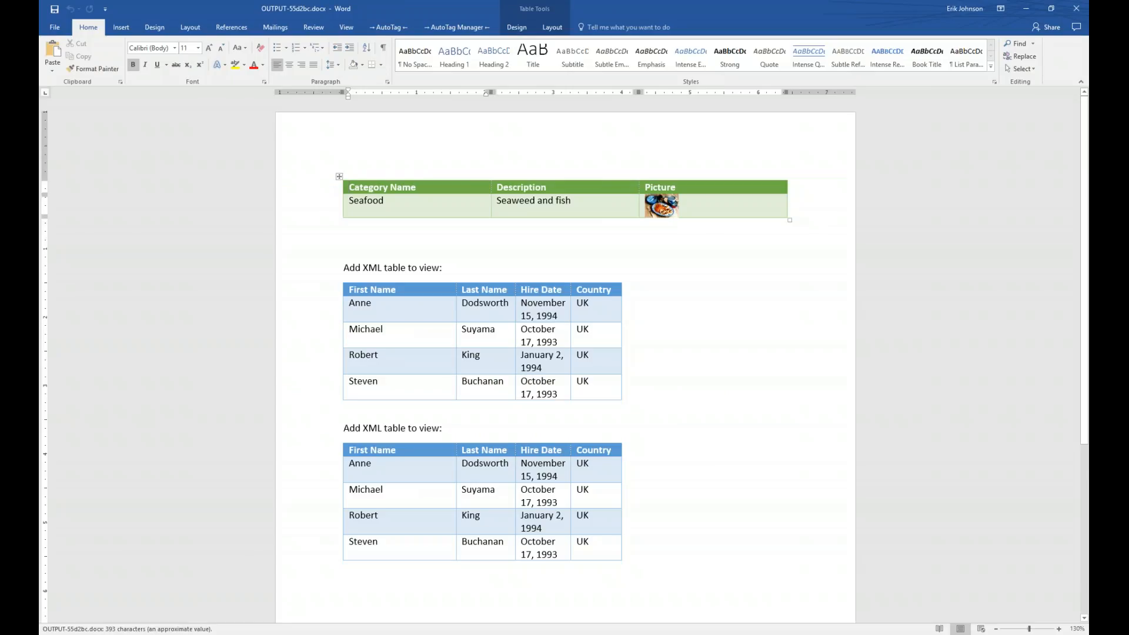
- Arrange the report and template side by side and close the AutoTag PODs pane
key("super+Right")
key("Return")
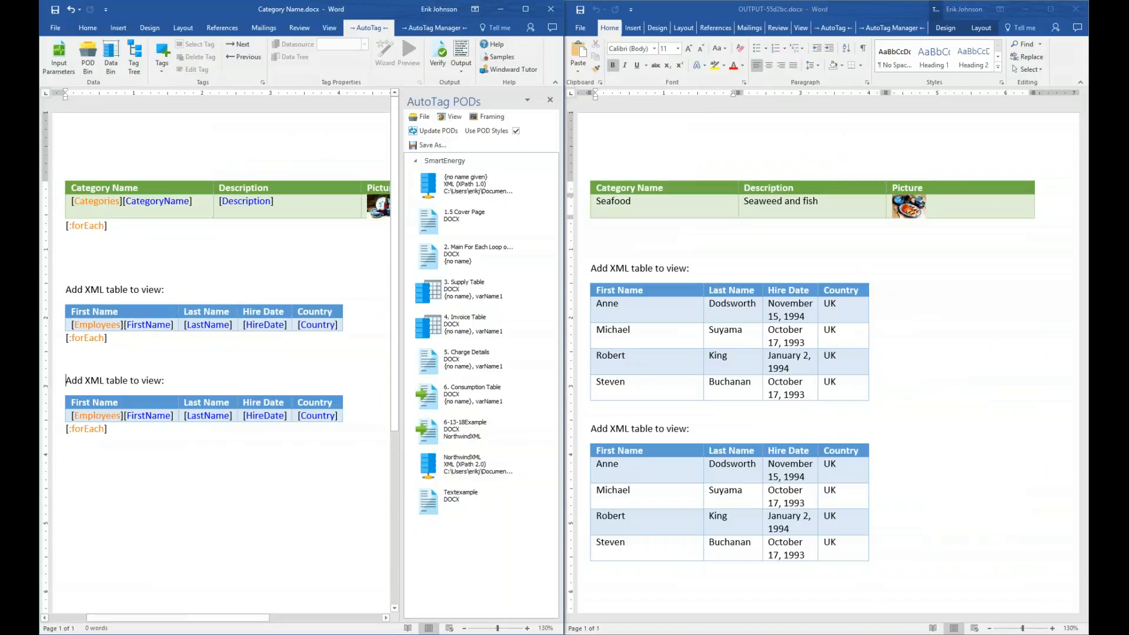
left_click(550, 99)
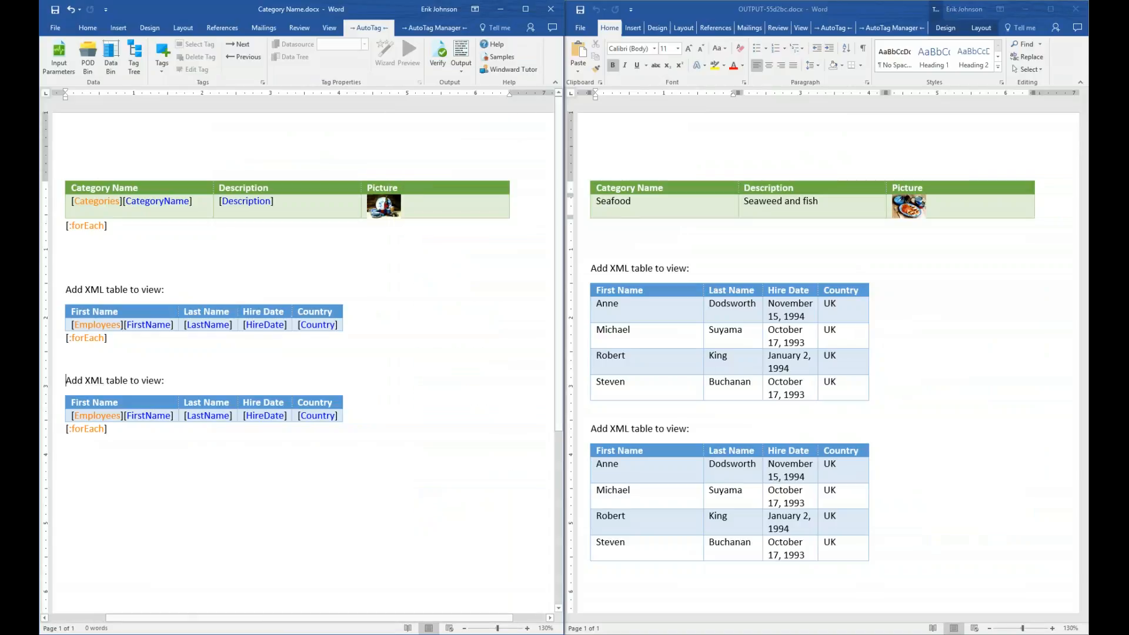